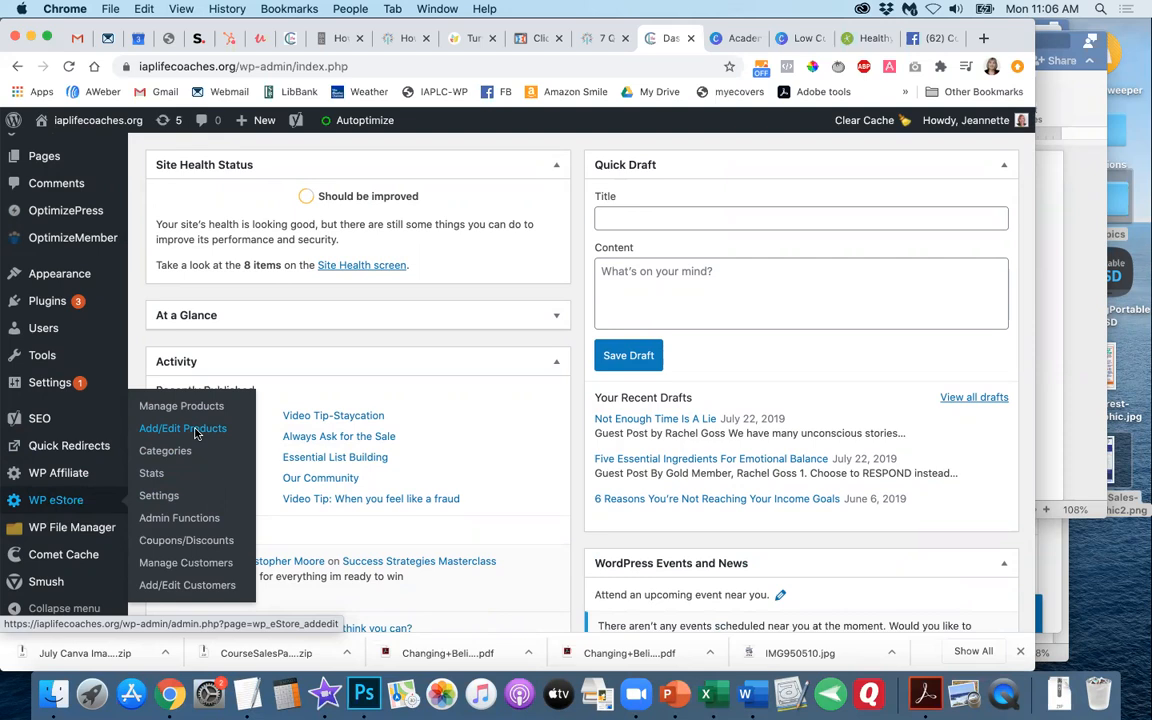
- Open the WP eStore form for adding a product and name the product "Launch Your Workshop"
left_click(196, 432)
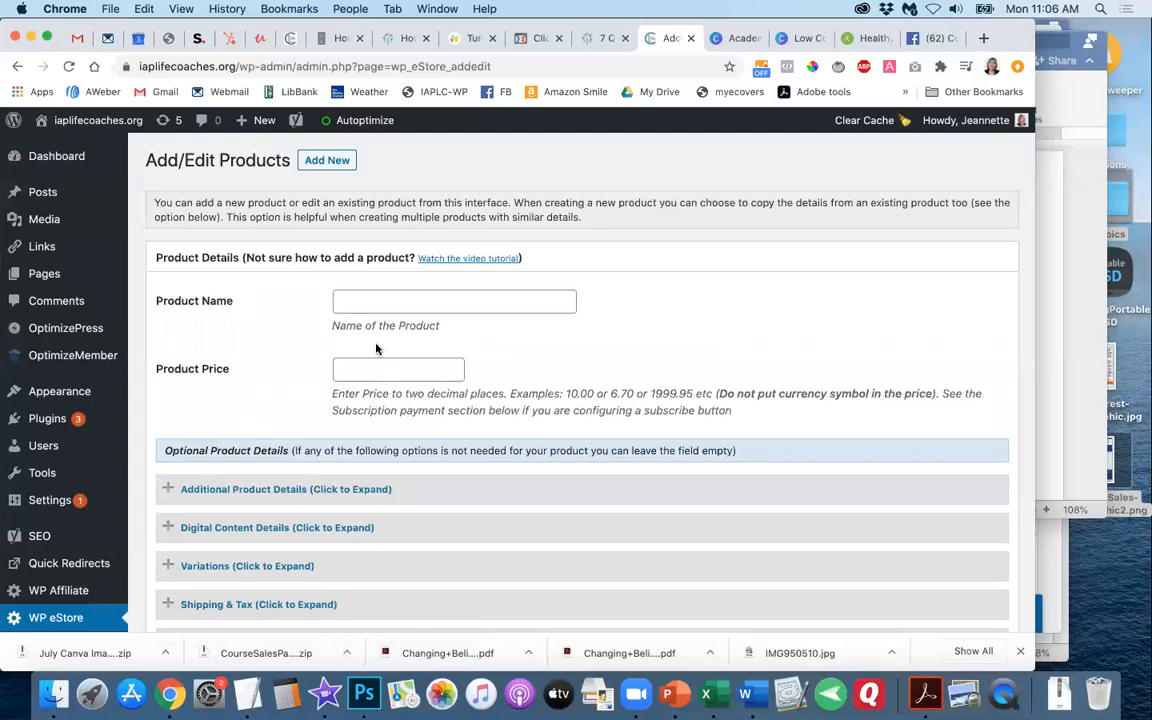
left_click(341, 302)
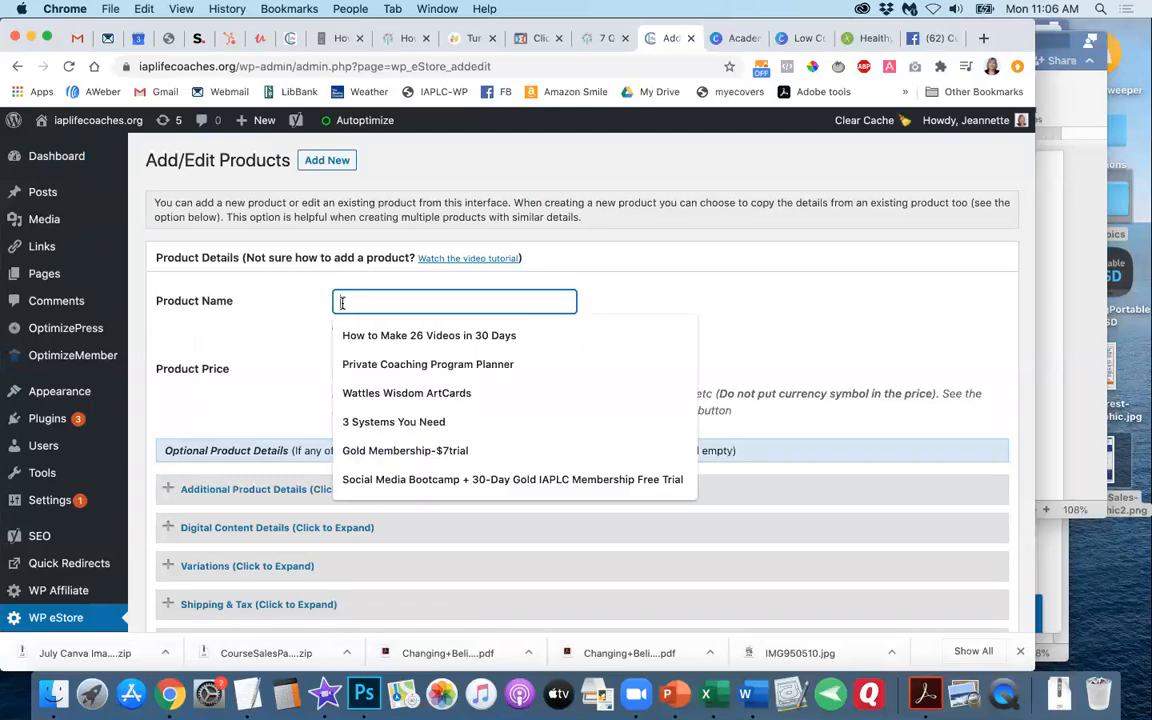
type("Launching")
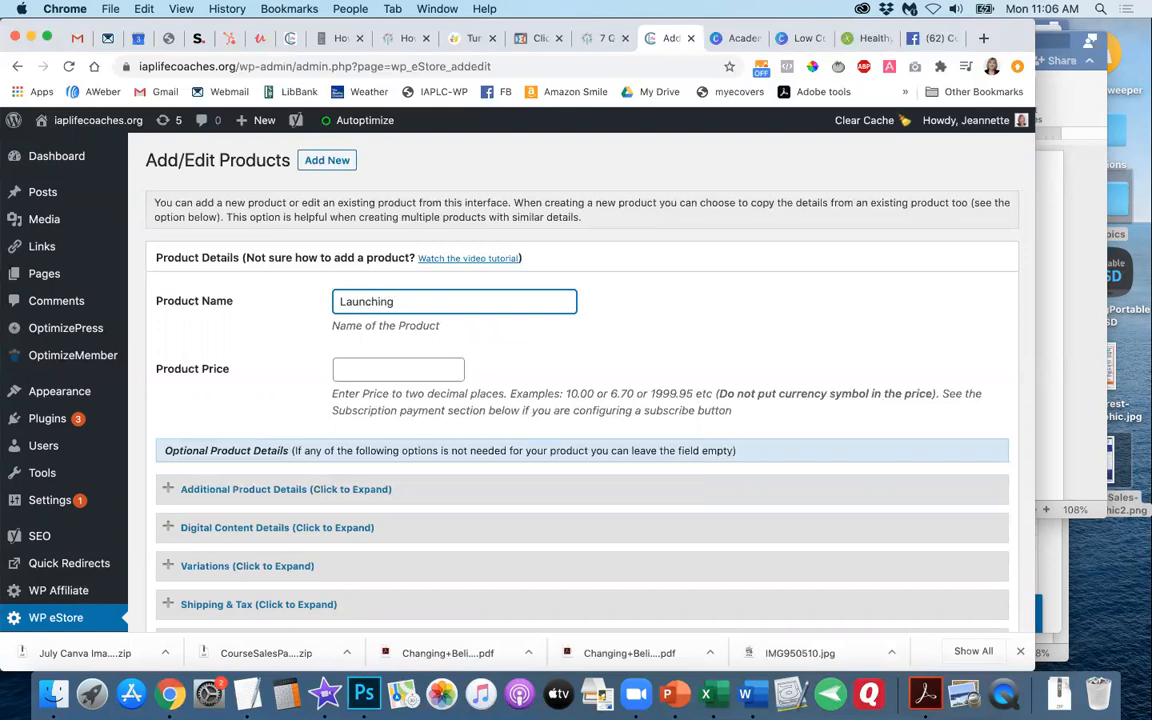
key("BackSpace")
key("BackSpace")
key("BackSpace")
type(" Your WOrkshop")
left_click(424, 308)
key("BackSpace")
type("o")
- Set the product price to 49.00
left_click(347, 372)
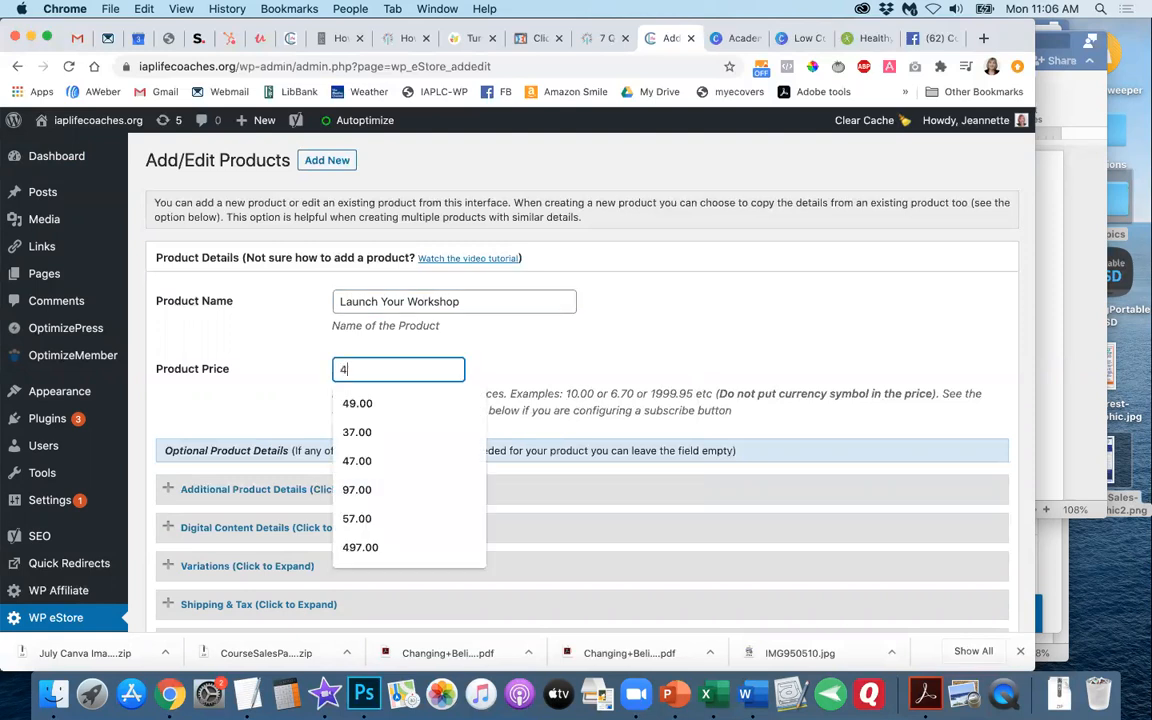
type("4")
left_click(350, 403)
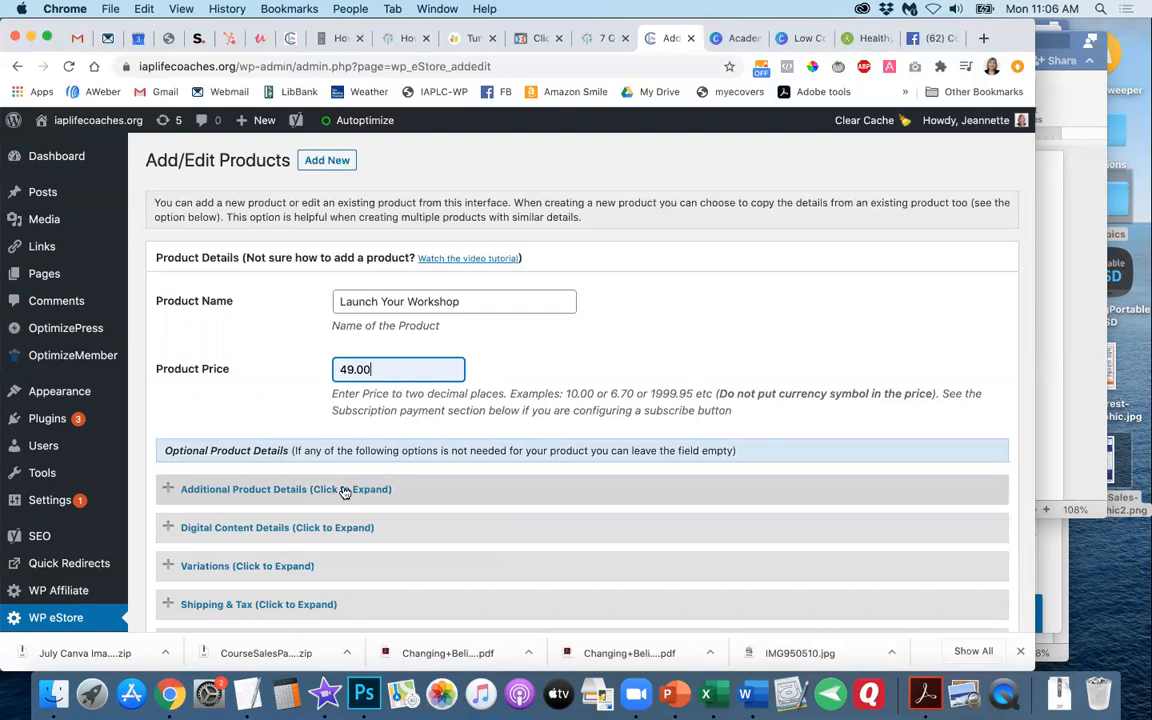
- Expand the additional product details and fill the product description with the "Launch Your Workshop Like a Boss" planner text copied from the IAPLC-news-2020-July Word document
scroll(344, 490, "down", 3)
scroll(344, 493, "down", 1)
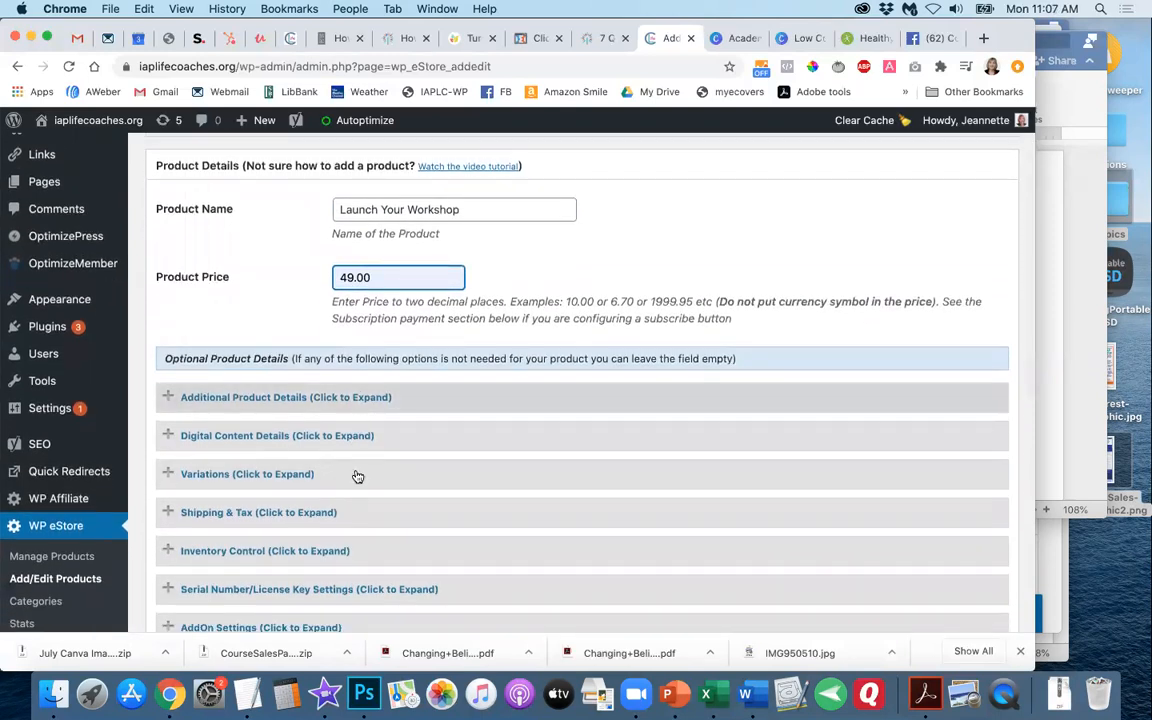
left_click(420, 399)
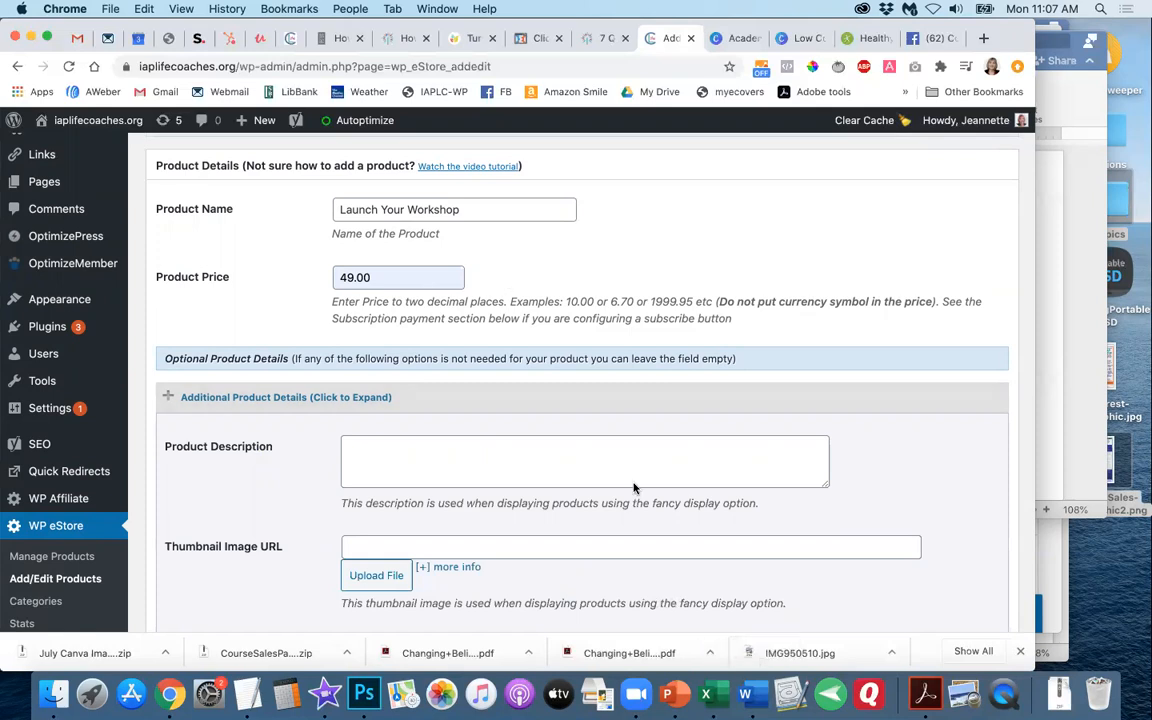
left_click(745, 694)
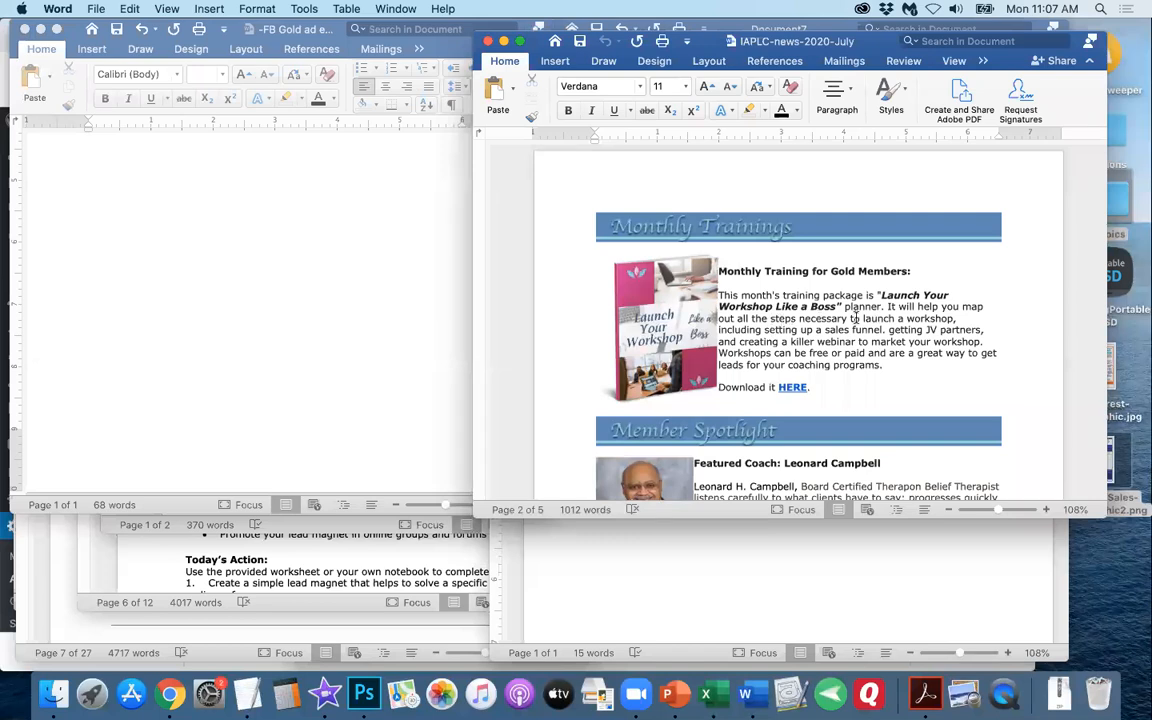
left_click_drag(877, 294, 897, 367)
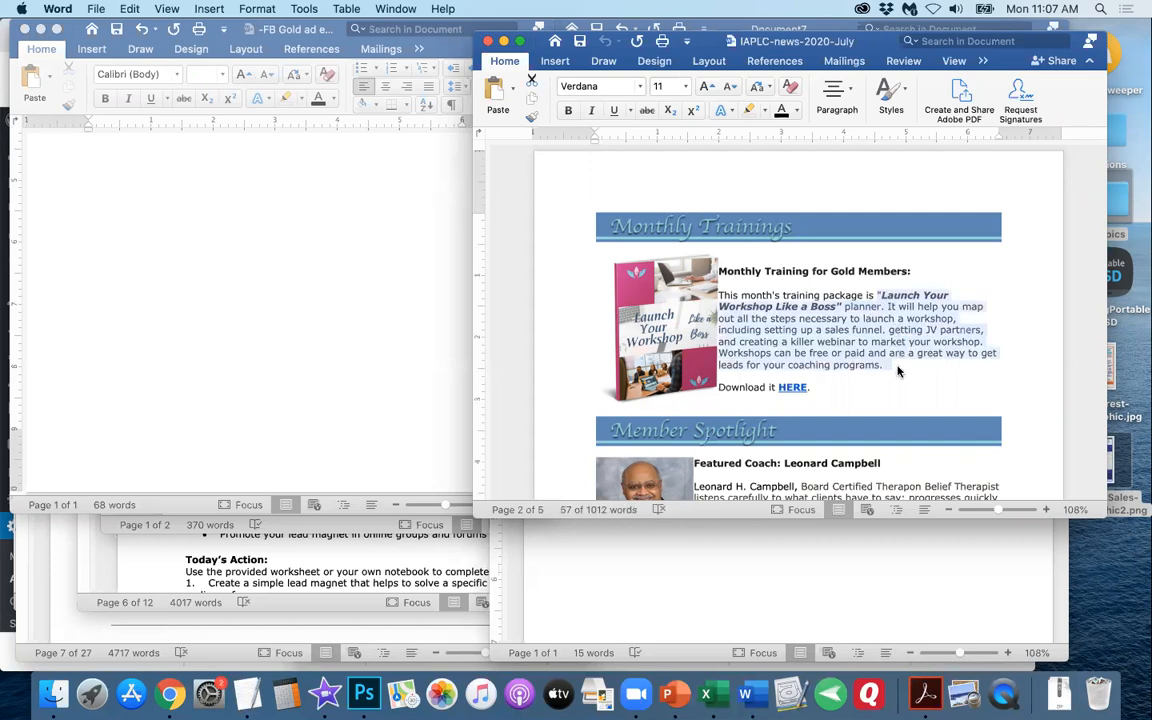
left_click(170, 694)
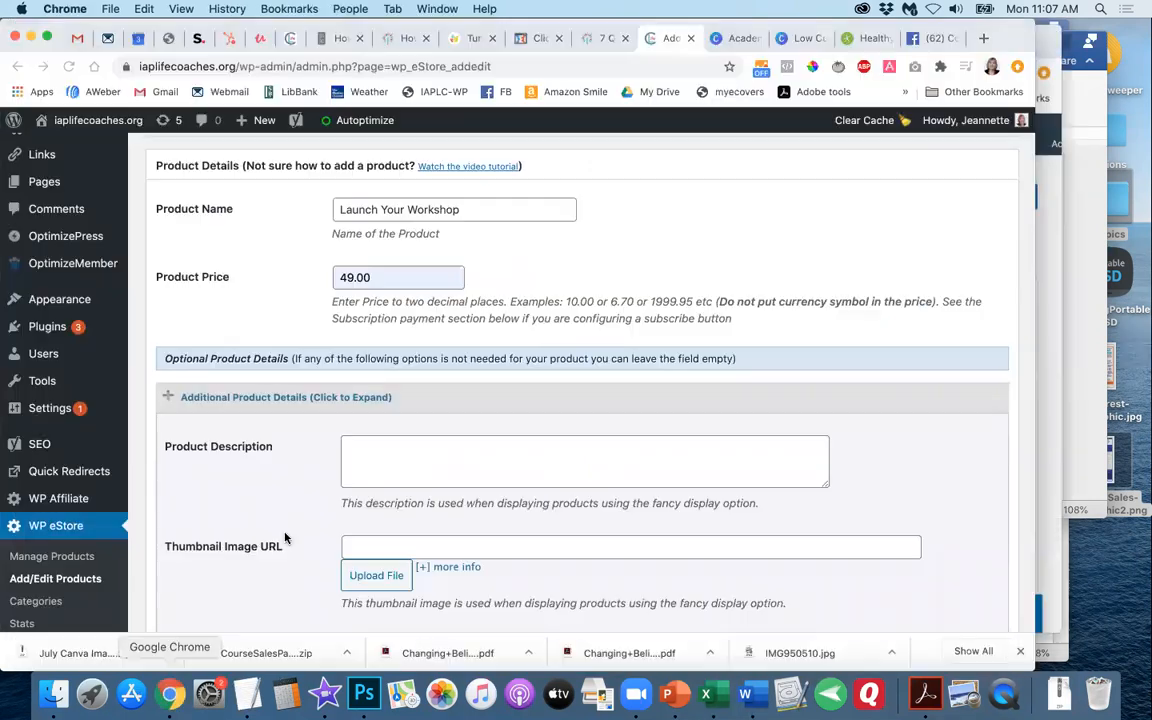
left_click(357, 458)
type("\"Launch Your Workshop Like a Boss\" planner. It will help you map out all the steps necessary to launch a workshop, including setting up a sales funnel. getting JV partners, and creating a killer webinar to market your workshop. Workshops can be free or paid and are a great way to get leads for your coaching programs.")
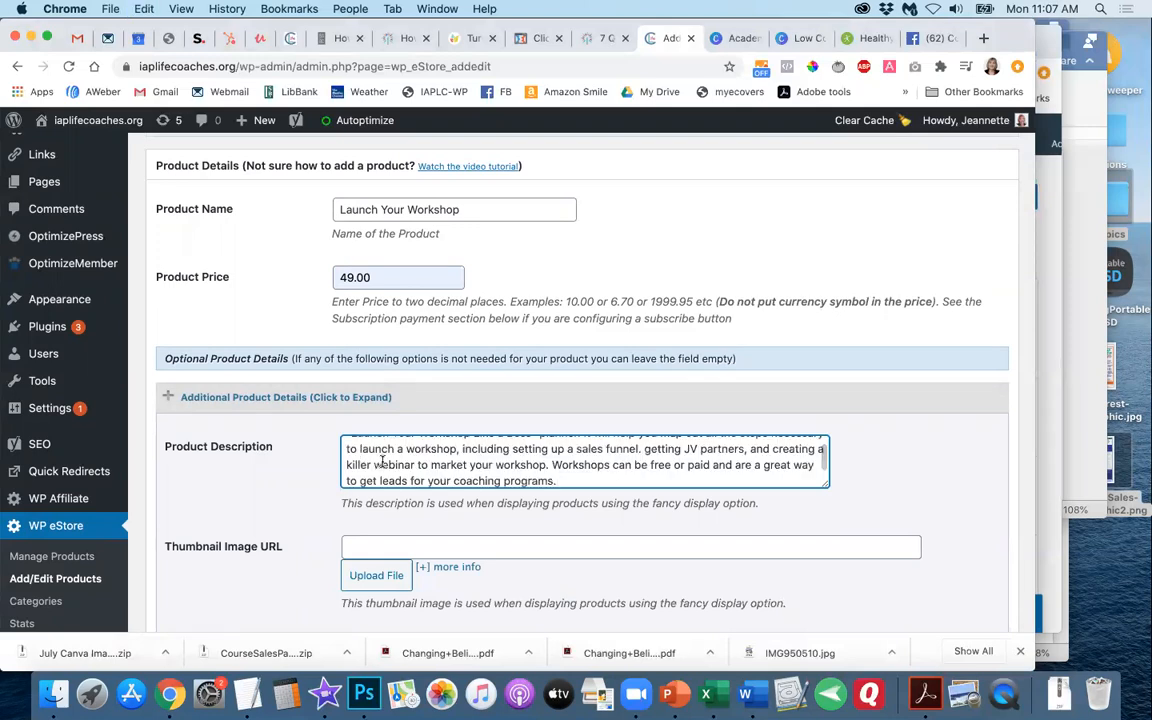
- Reword the description's opening to "planner will help you map out" and extend the product name to "Launch Your Workshop Like a Boss"
scroll(380, 455, "up", 2)
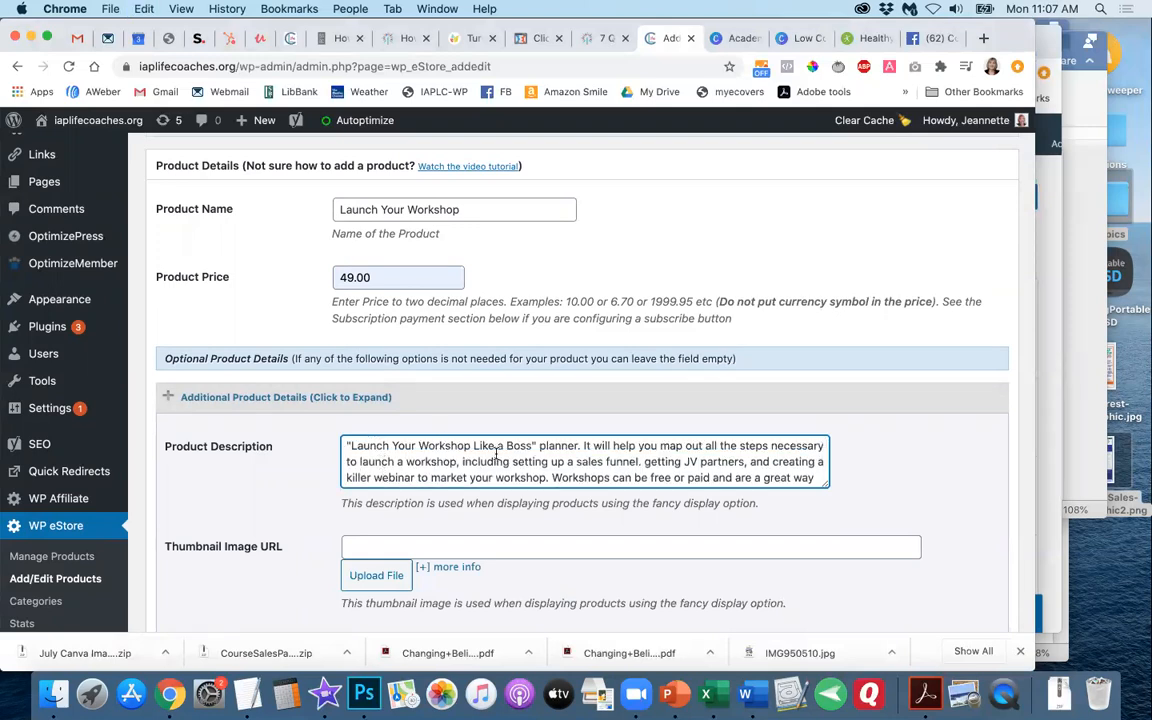
left_click(589, 446)
key("BackSpace")
key("BackSpace")
key("BackSpace")
key("BackSpace")
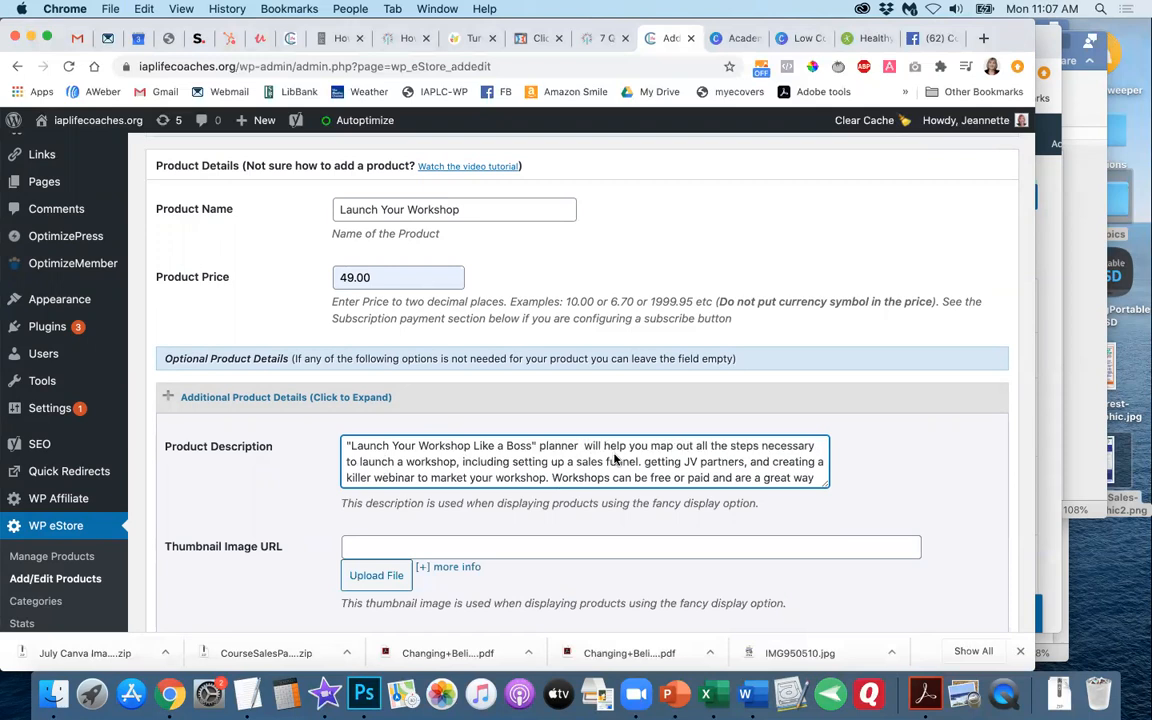
scroll(638, 468, "down", 1)
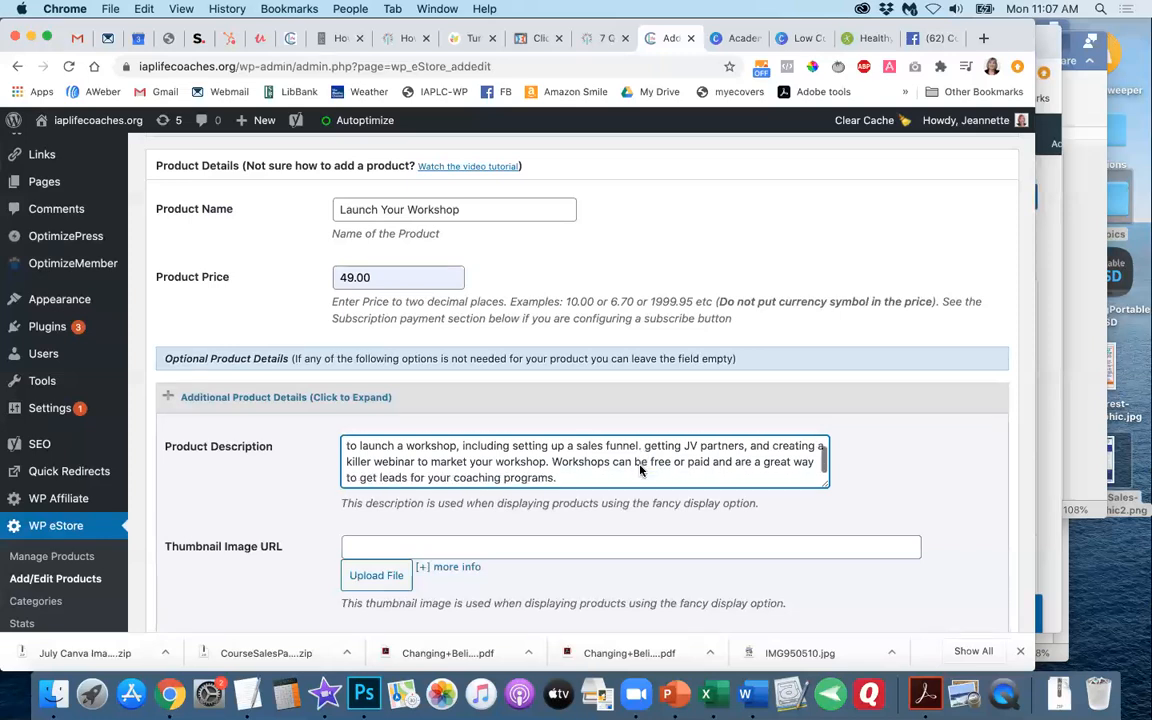
left_click(460, 211)
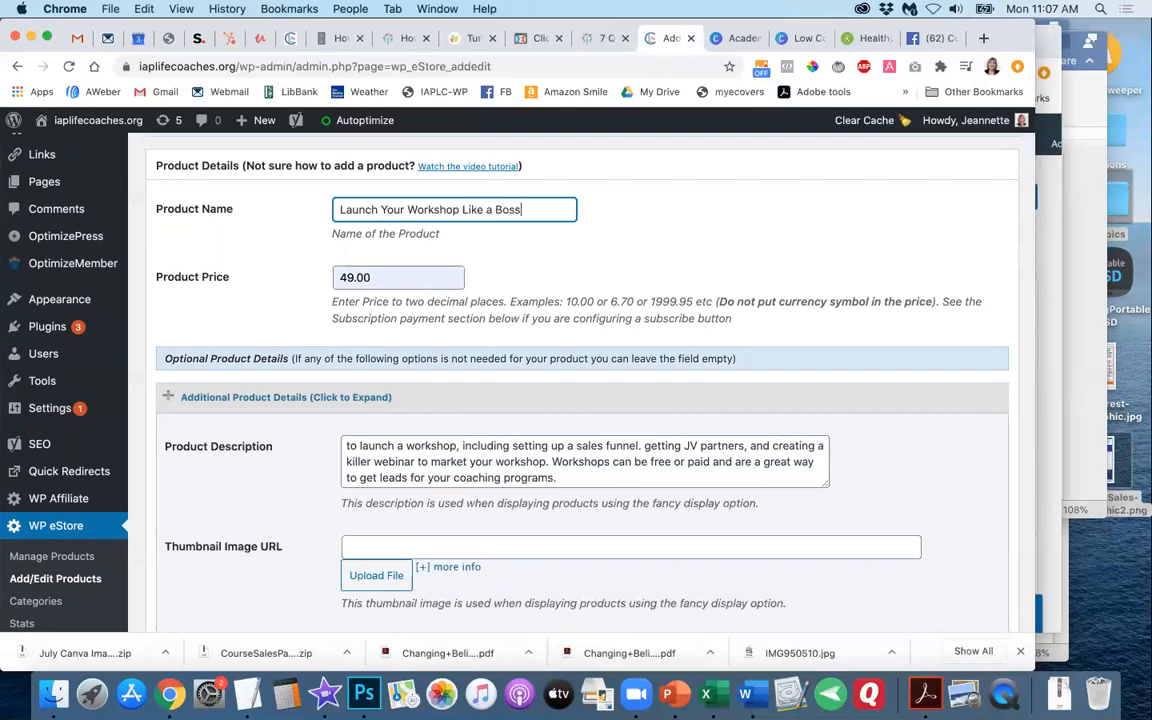
- Set the product's thumbnail image to LaunchYourWorkshop-bklt-300y from the second page of the media library
scroll(322, 460, "down", 3)
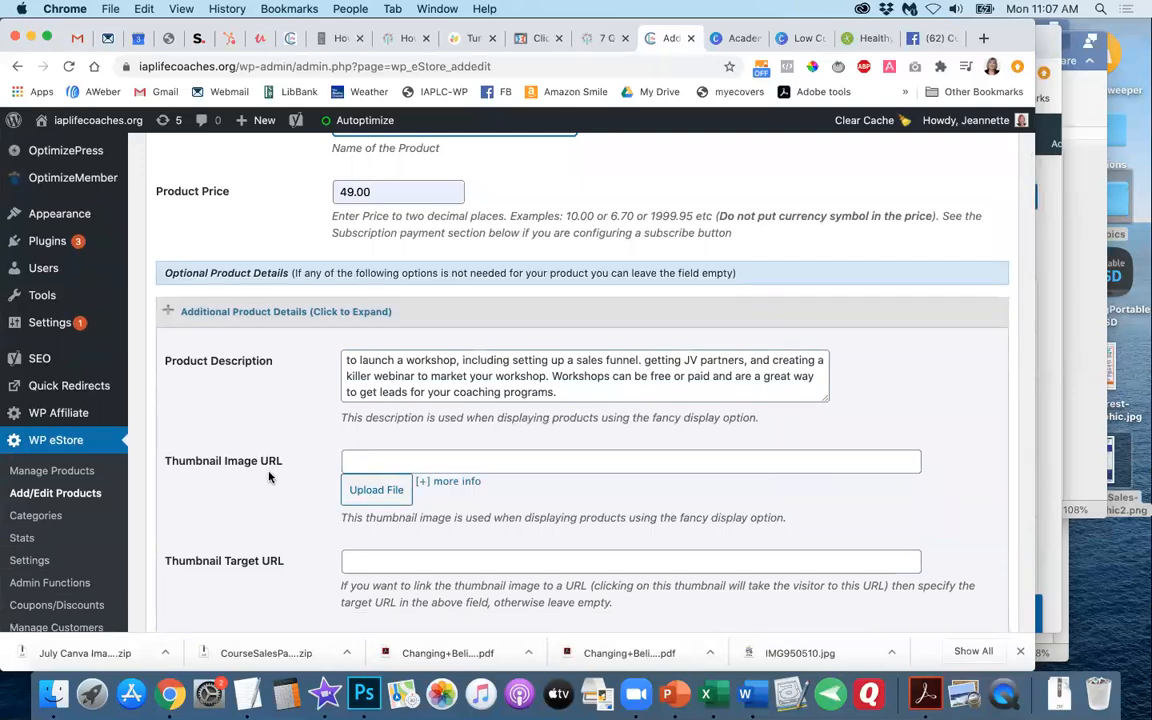
left_click(376, 489)
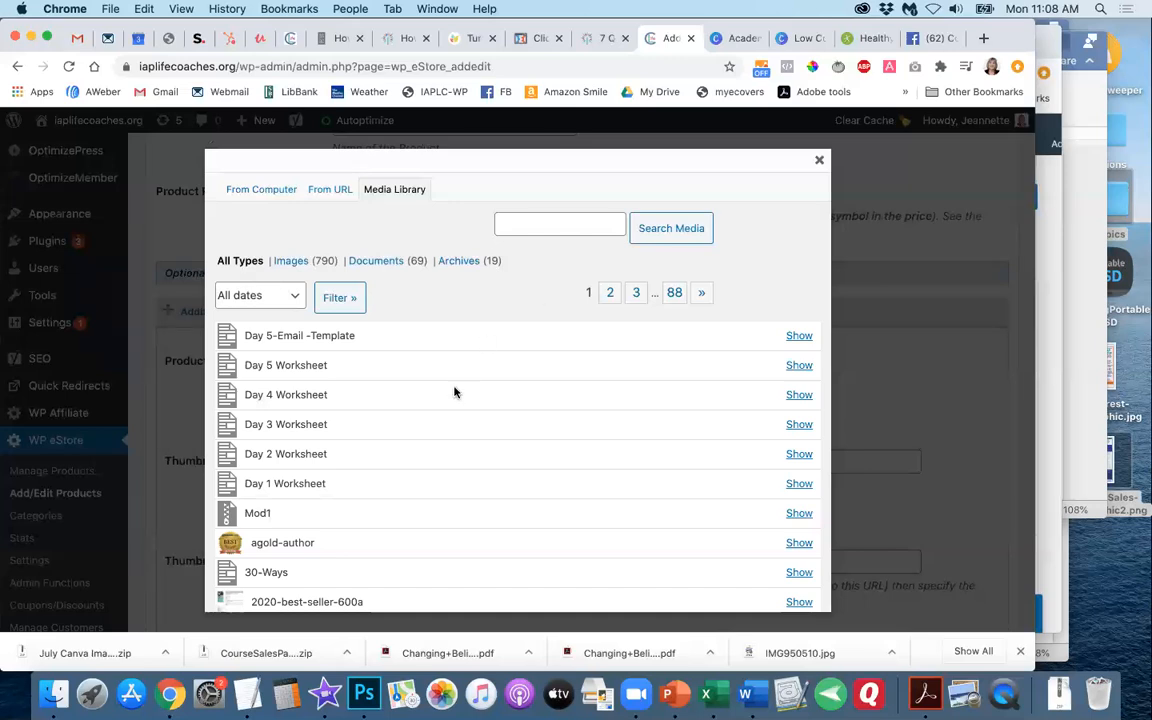
scroll(455, 391, "down", 2)
scroll(455, 391, "down", 10)
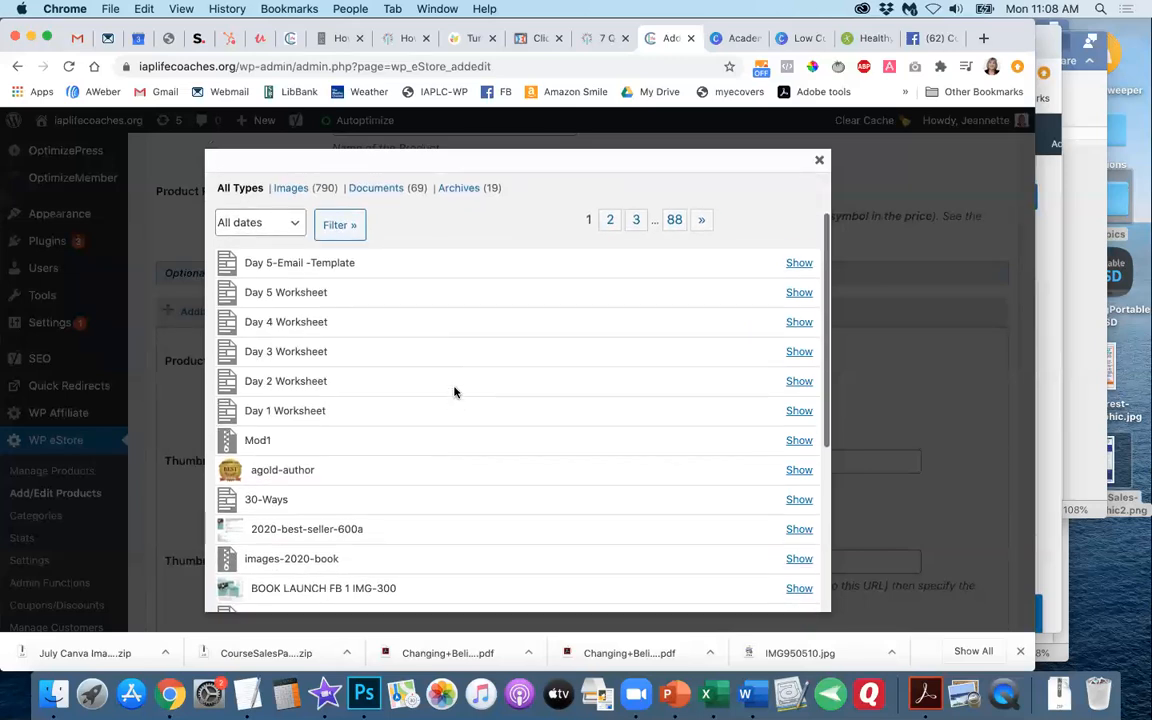
scroll(455, 391, "up", 10)
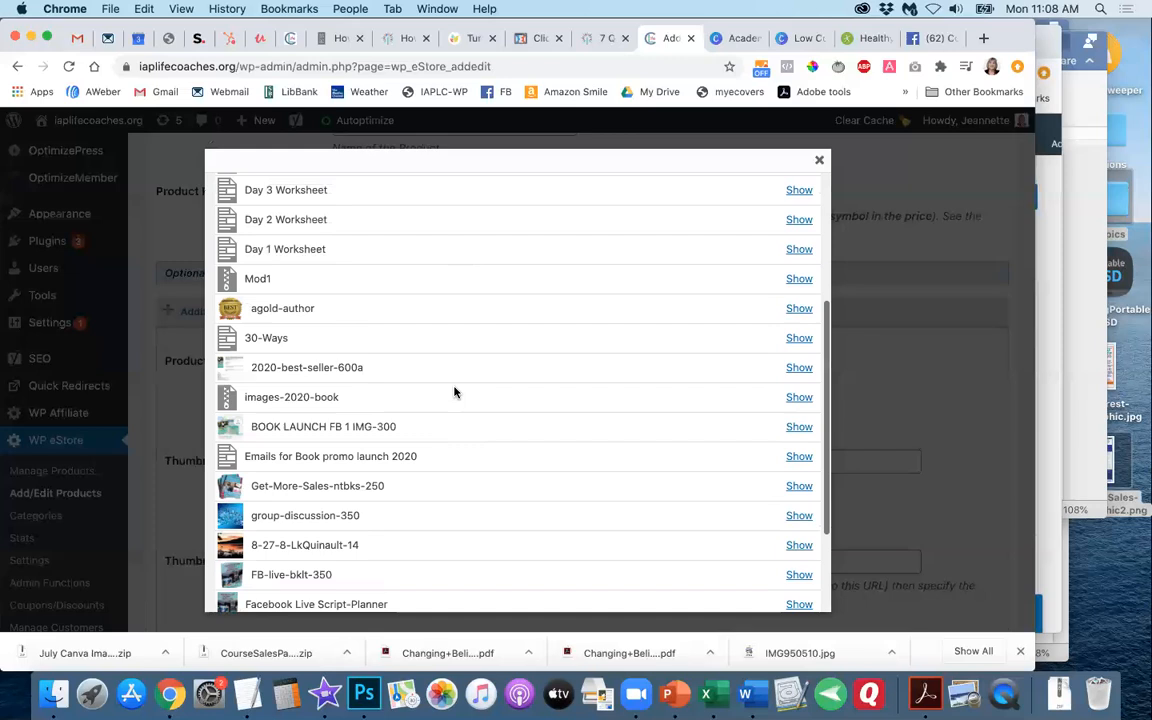
left_click(609, 292)
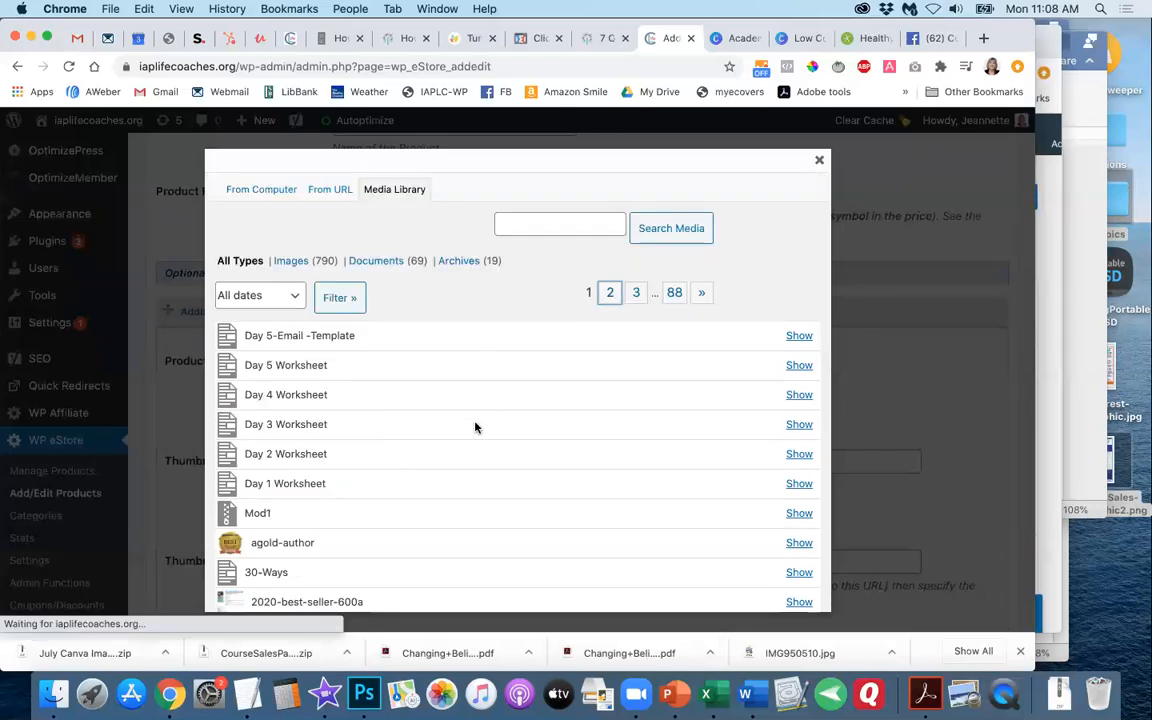
scroll(475, 427, "down", 5)
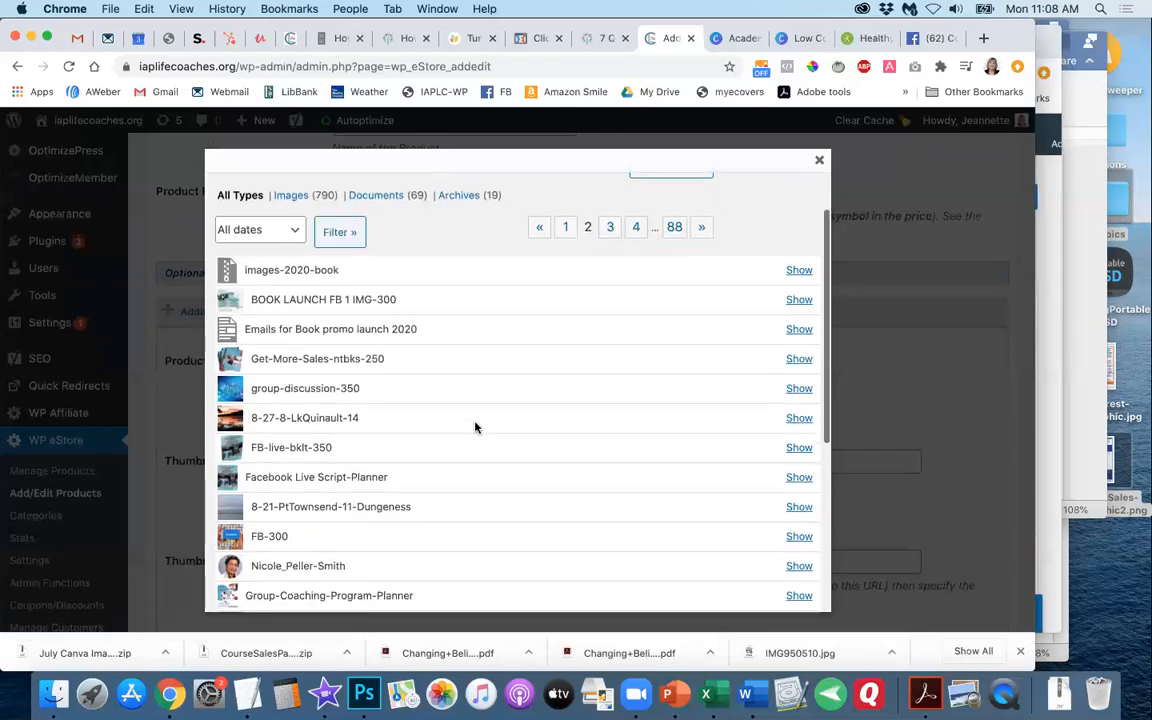
scroll(475, 427, "down", 5)
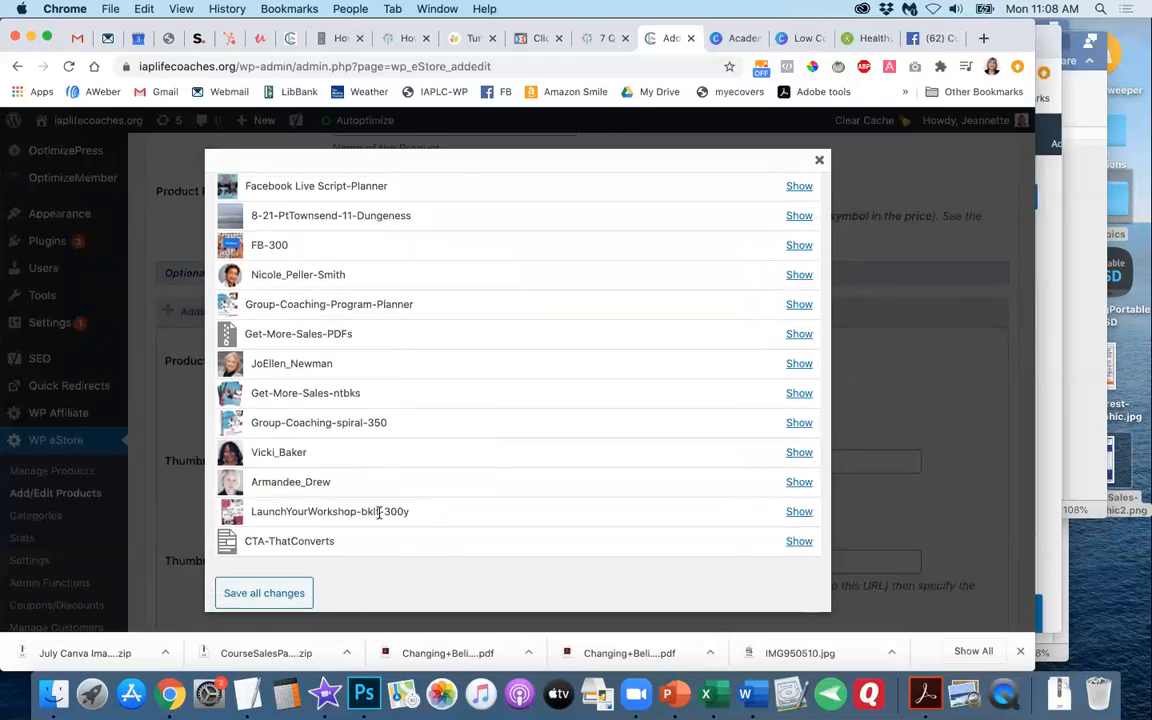
left_click(790, 513)
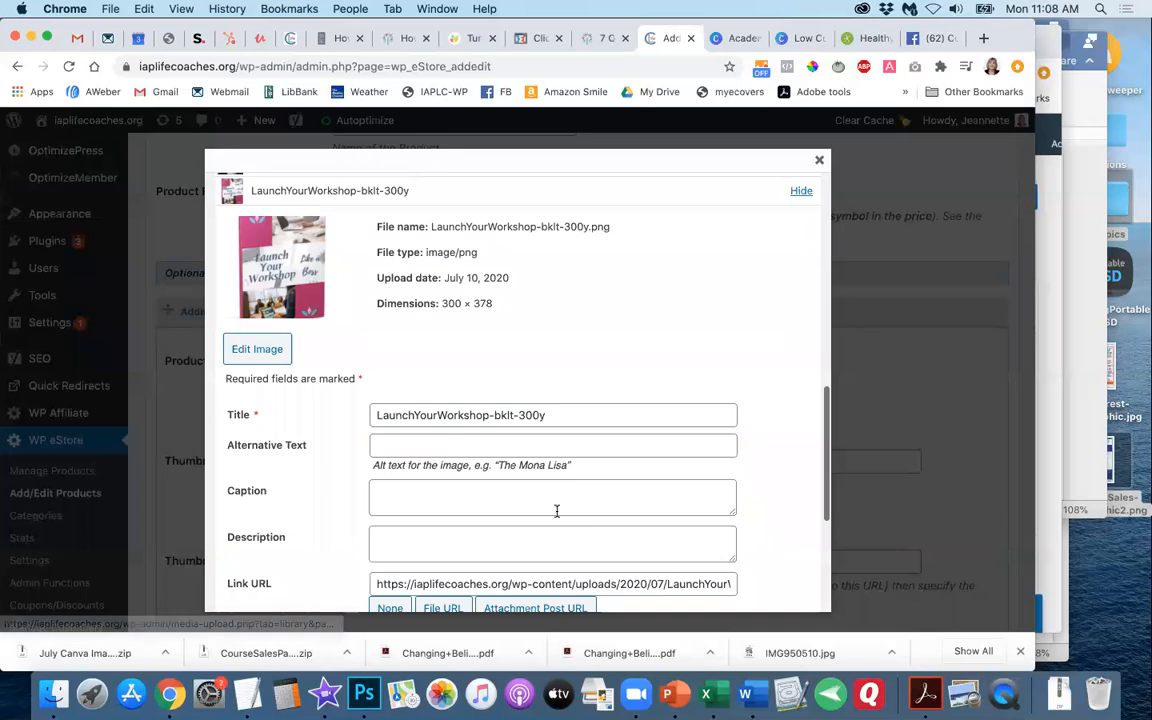
scroll(557, 511, "down", 5)
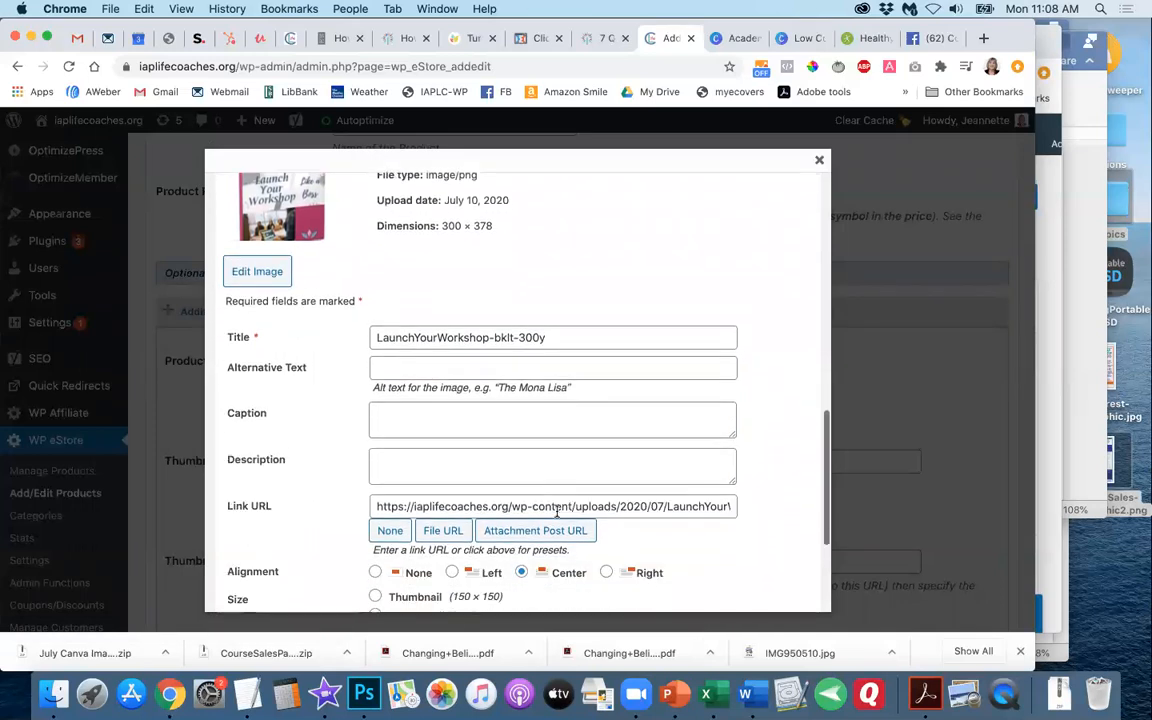
scroll(557, 515, "down", 2)
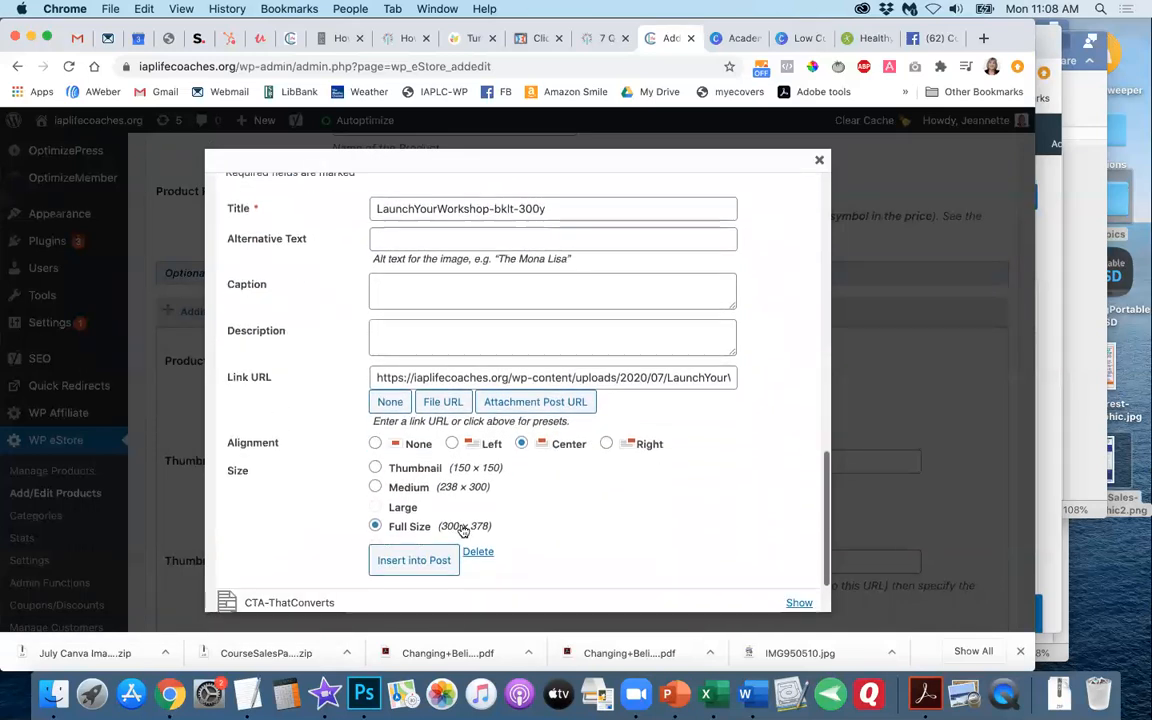
left_click(408, 561)
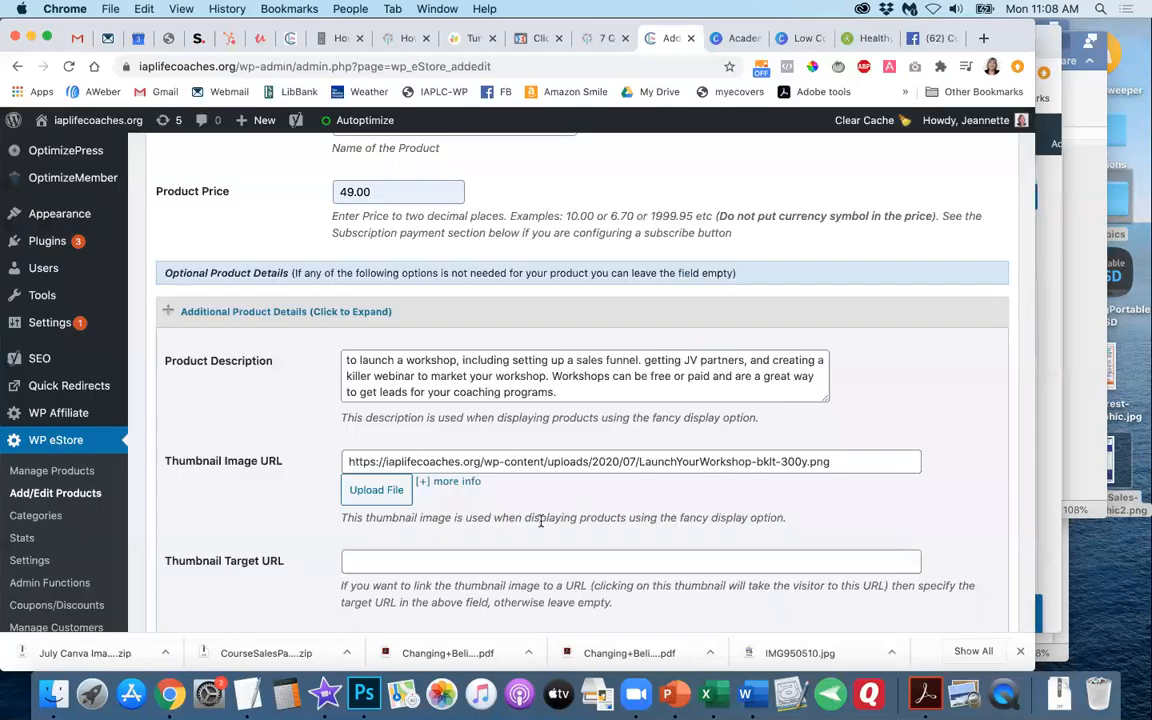
- Review the remaining optional product fields and expand the Digital Content Details section
scroll(540, 520, "down", 3)
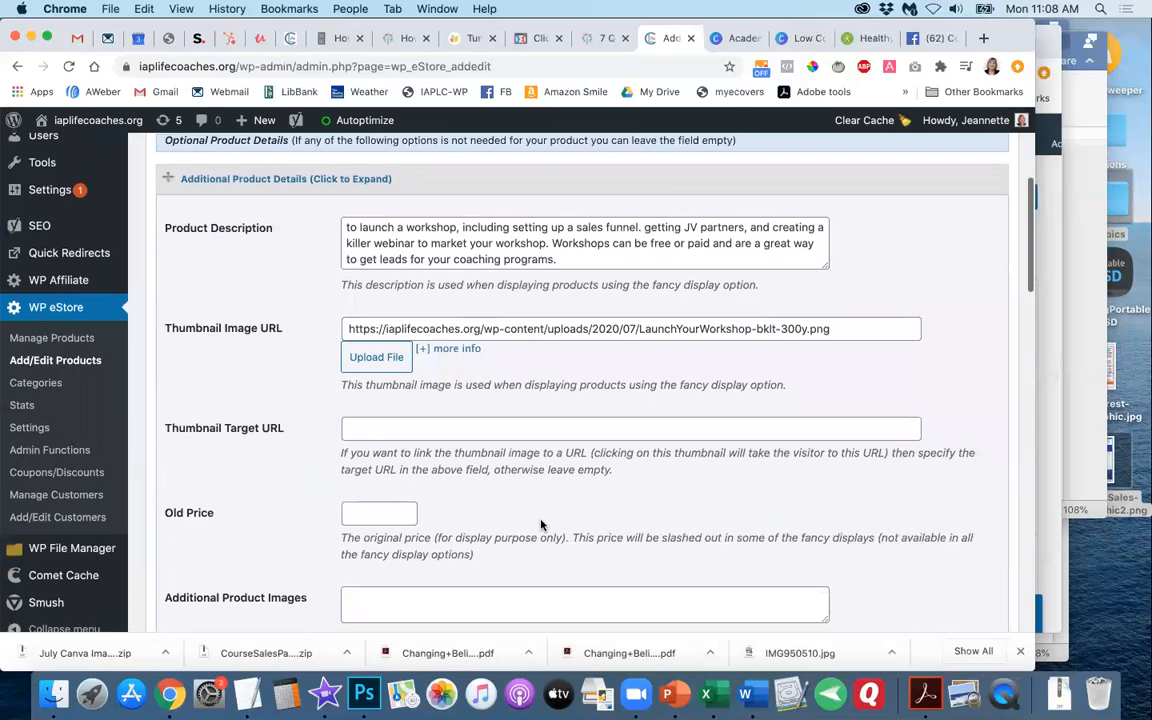
scroll(540, 524, "down", 3)
scroll(540, 524, "down", 4)
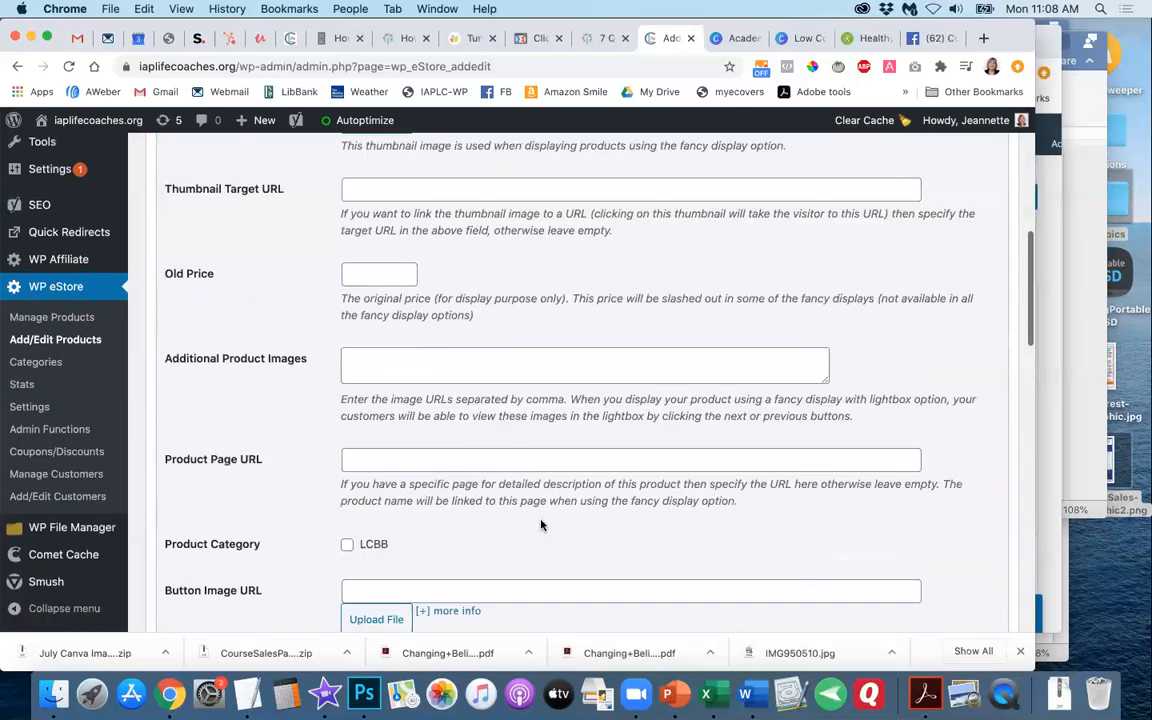
scroll(540, 524, "down", 2)
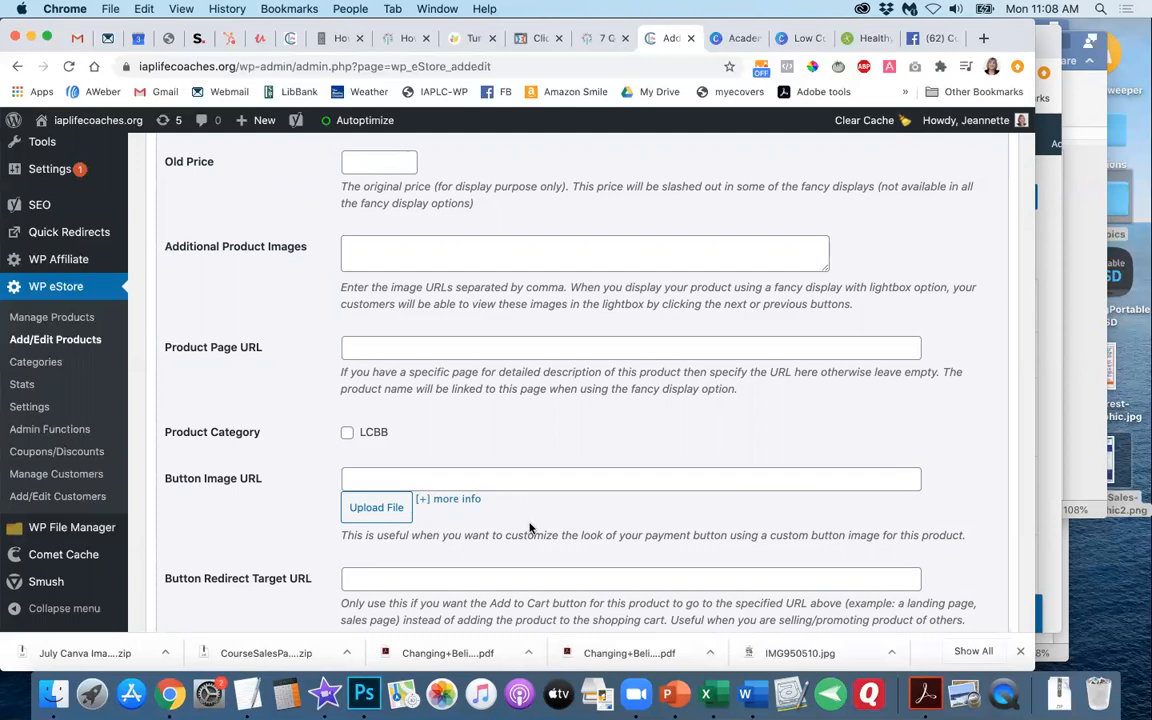
scroll(530, 527, "down", 3)
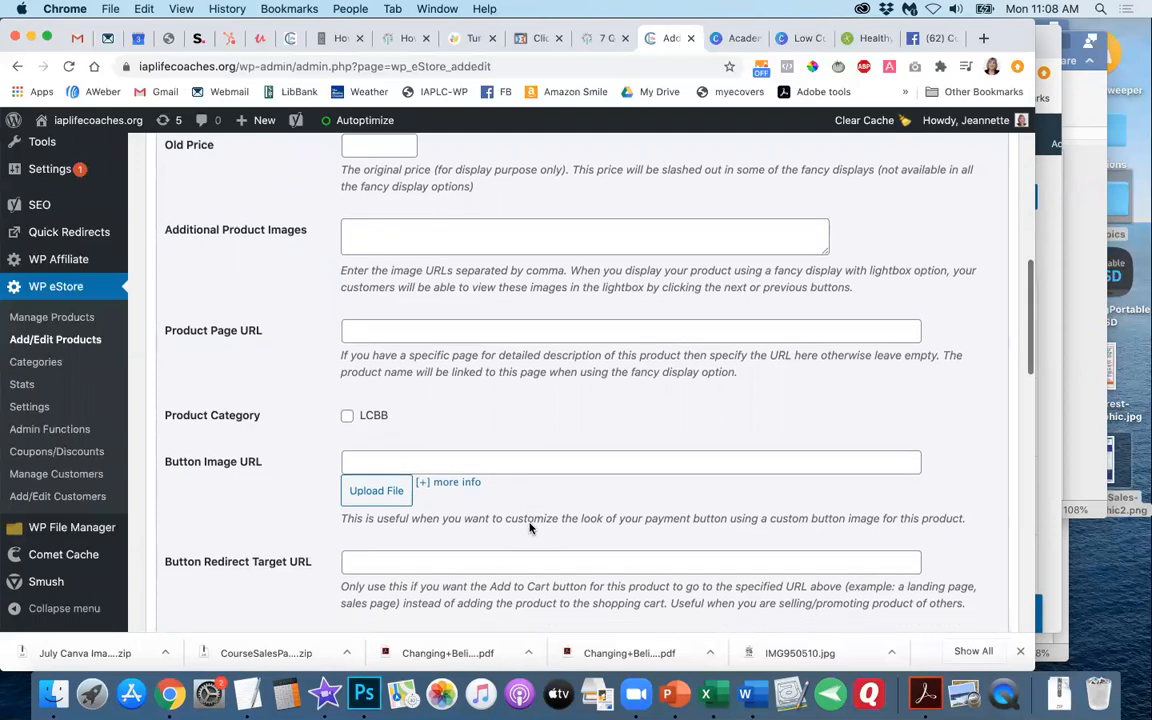
scroll(530, 527, "down", 5)
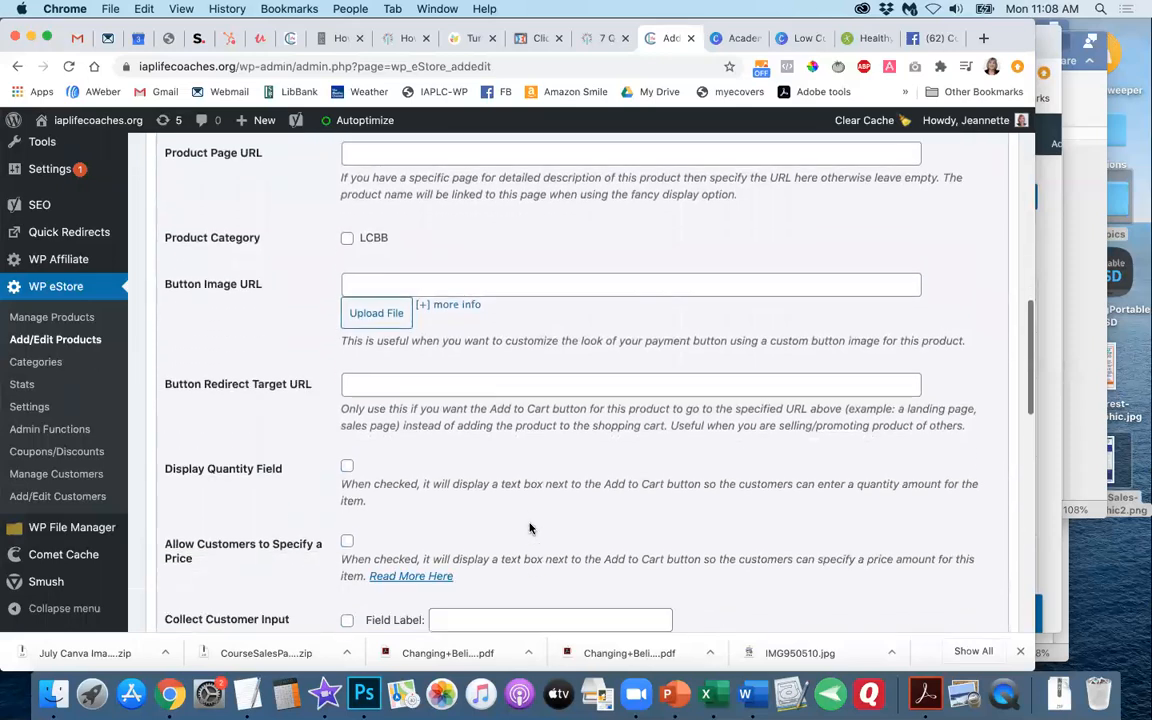
scroll(530, 527, "down", 10)
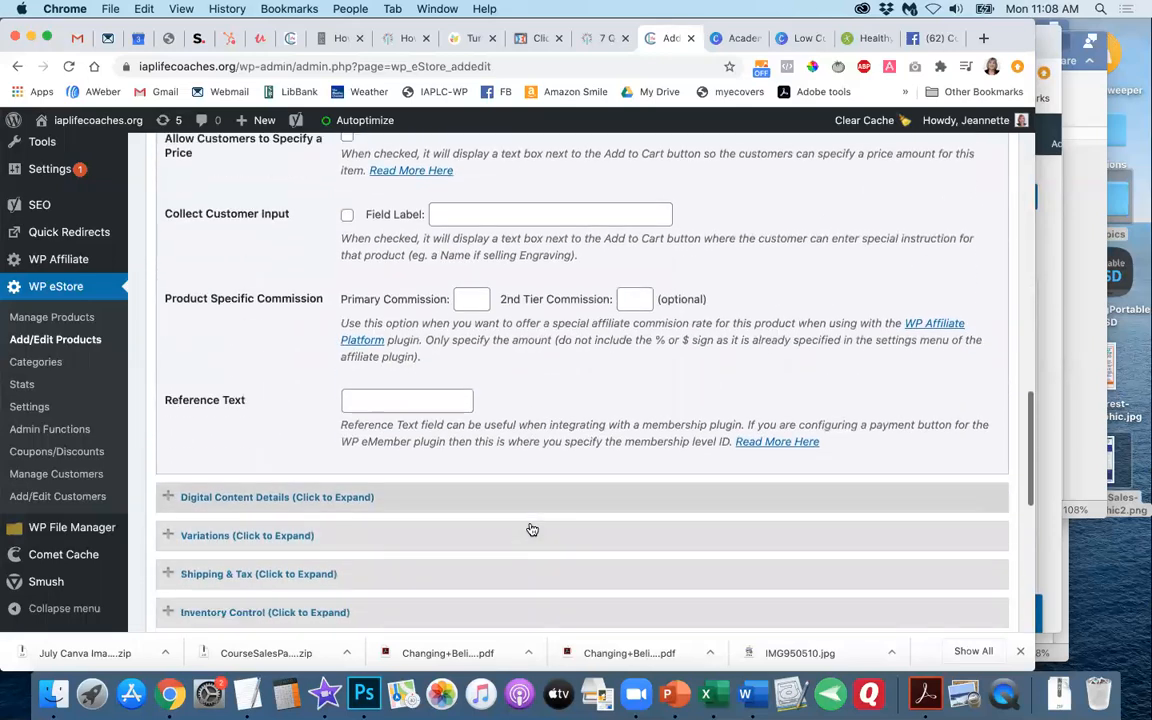
scroll(530, 527, "down", 3)
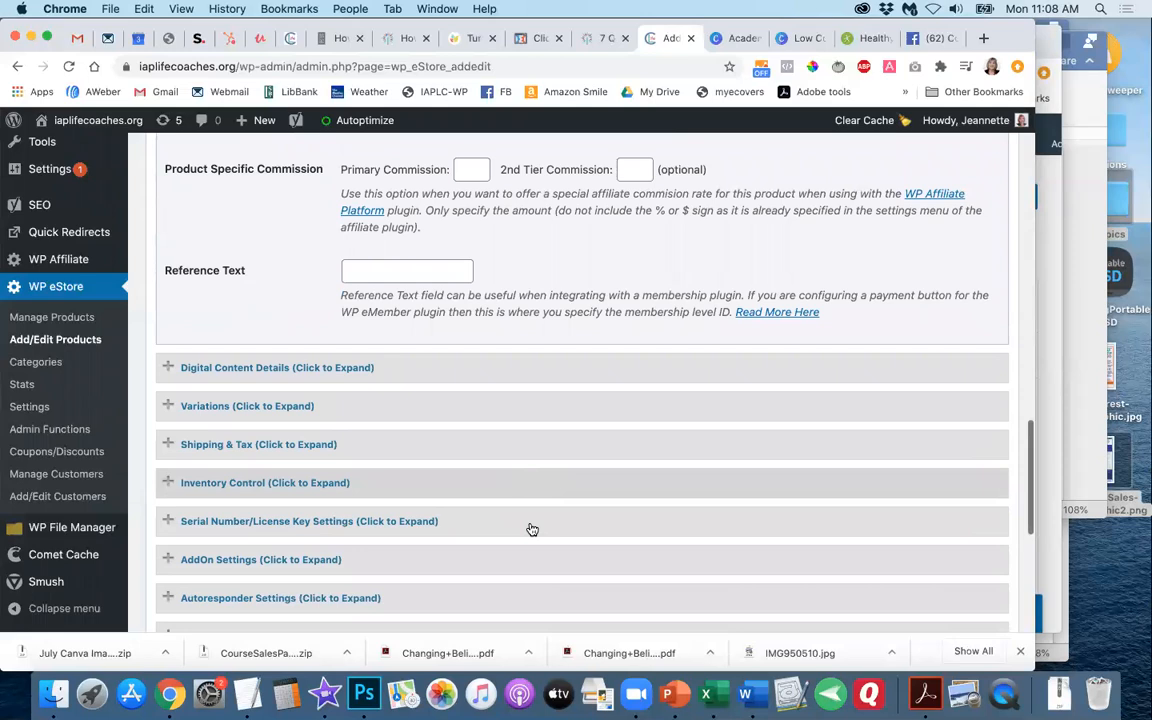
left_click(500, 373)
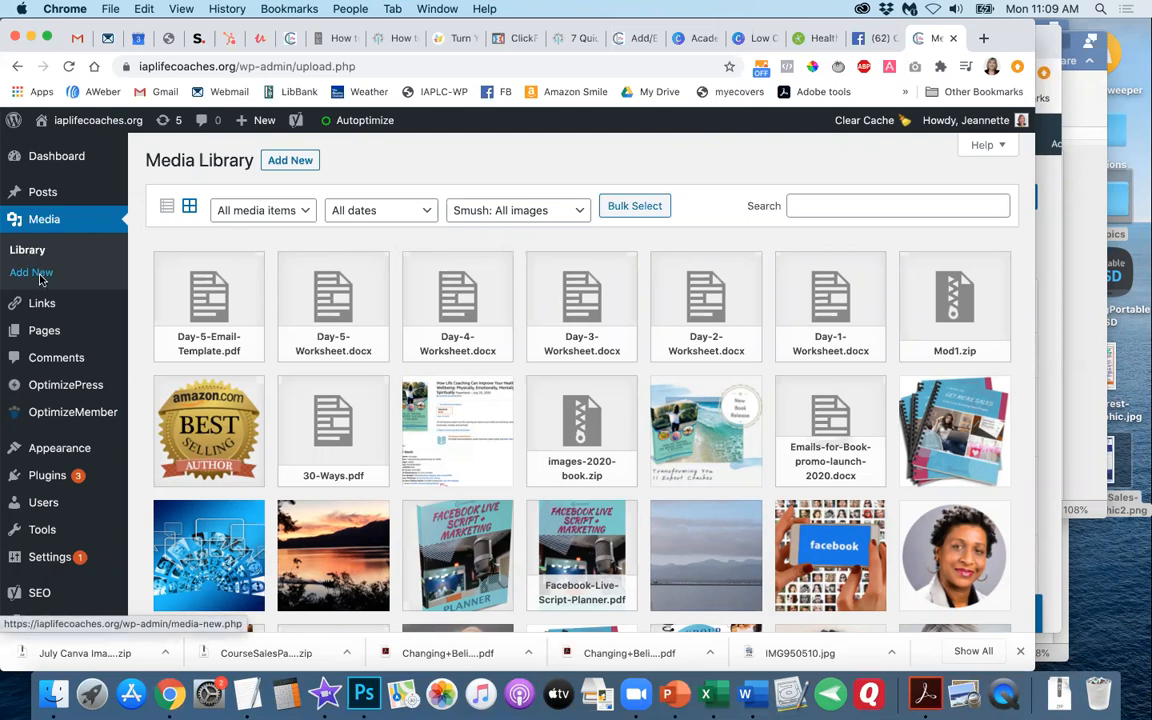
- Find Launch-Your-Workshop.pdf in the media library, open its attachment details and copy the file's link
left_click(287, 163)
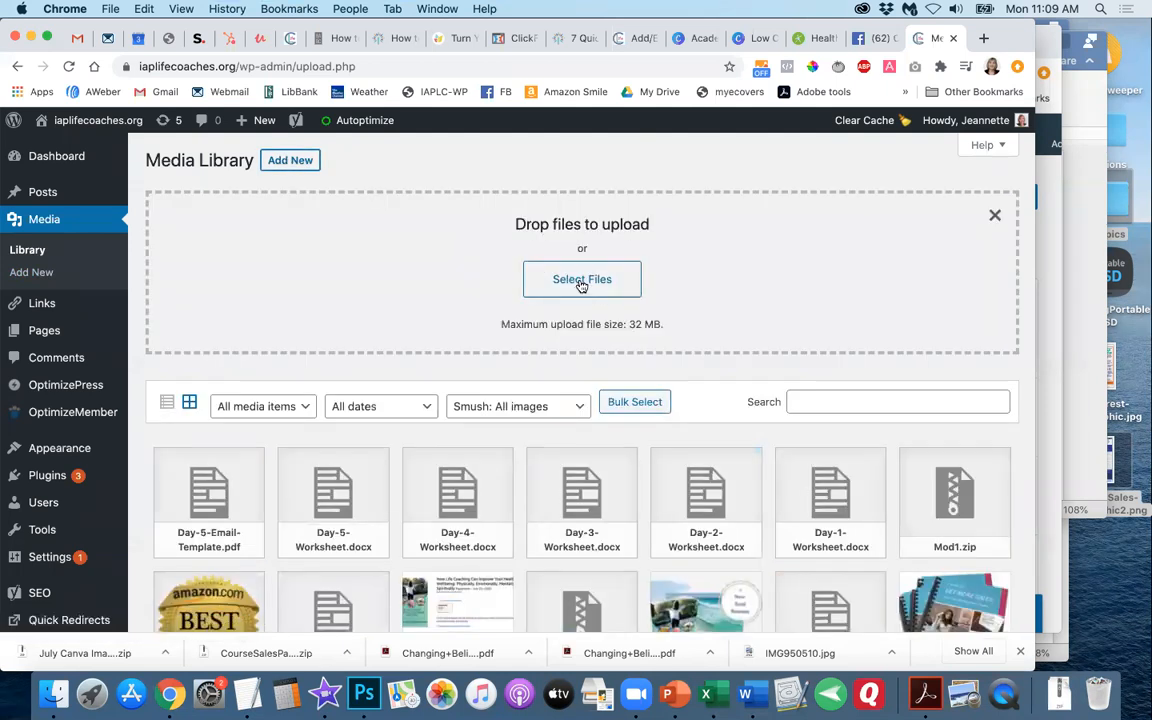
scroll(589, 488, "down", 5)
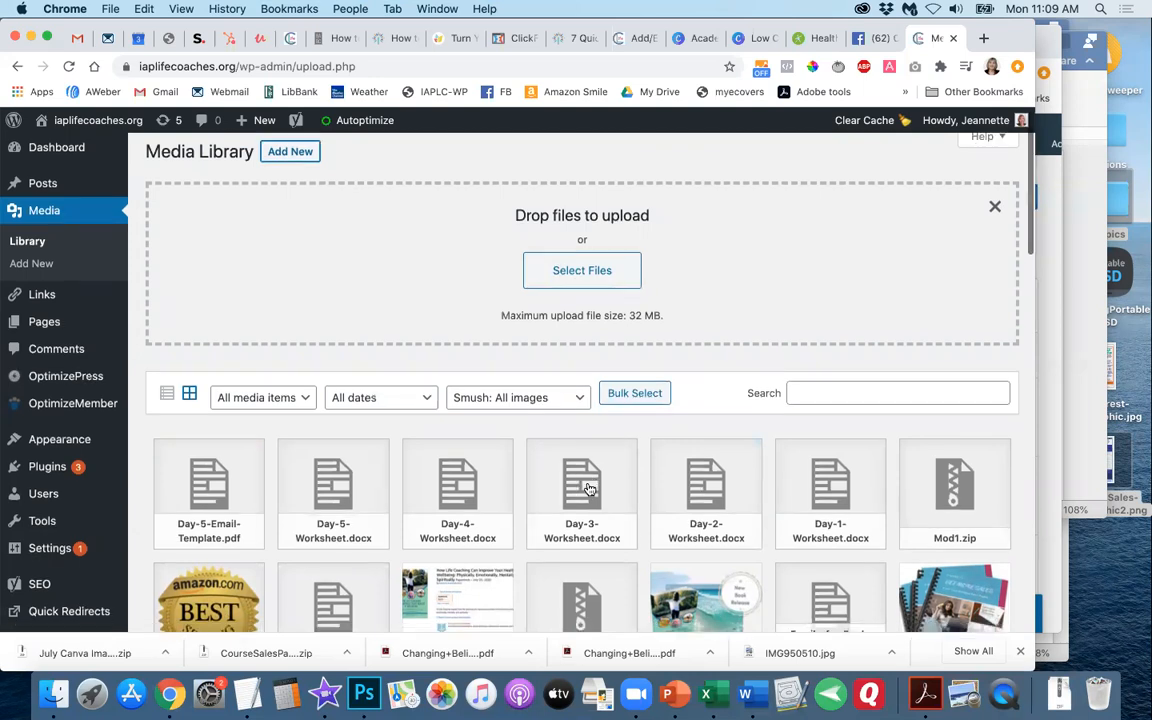
scroll(589, 488, "down", 2)
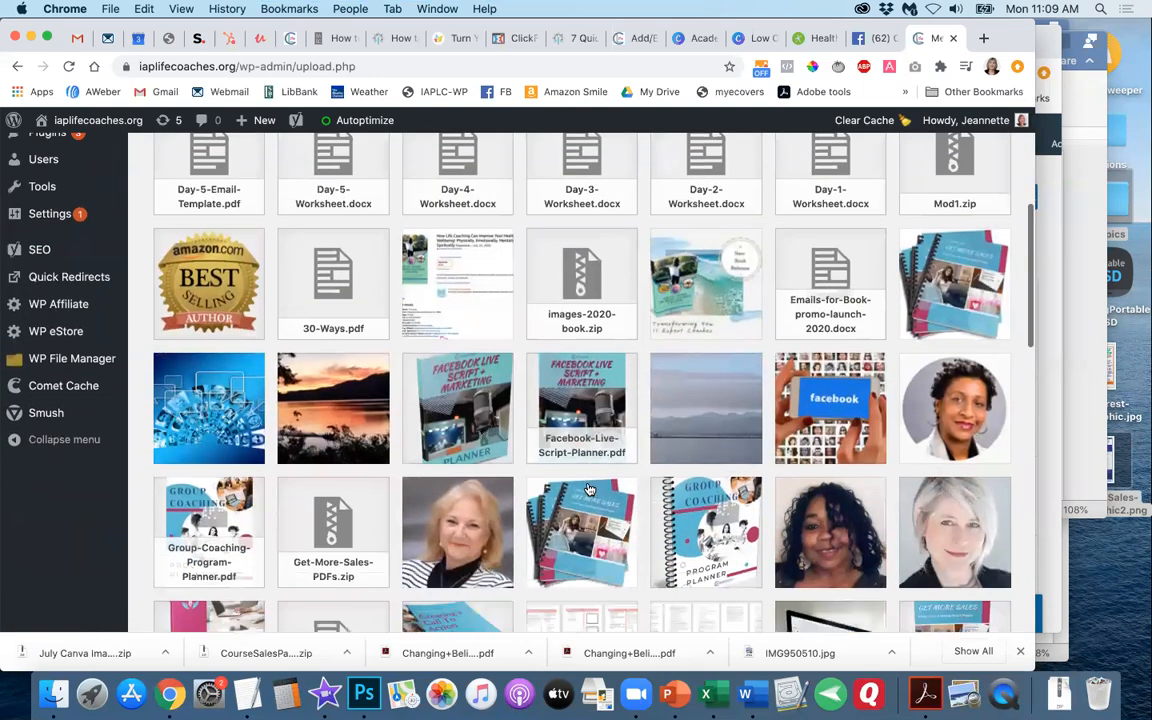
scroll(589, 488, "up", 4)
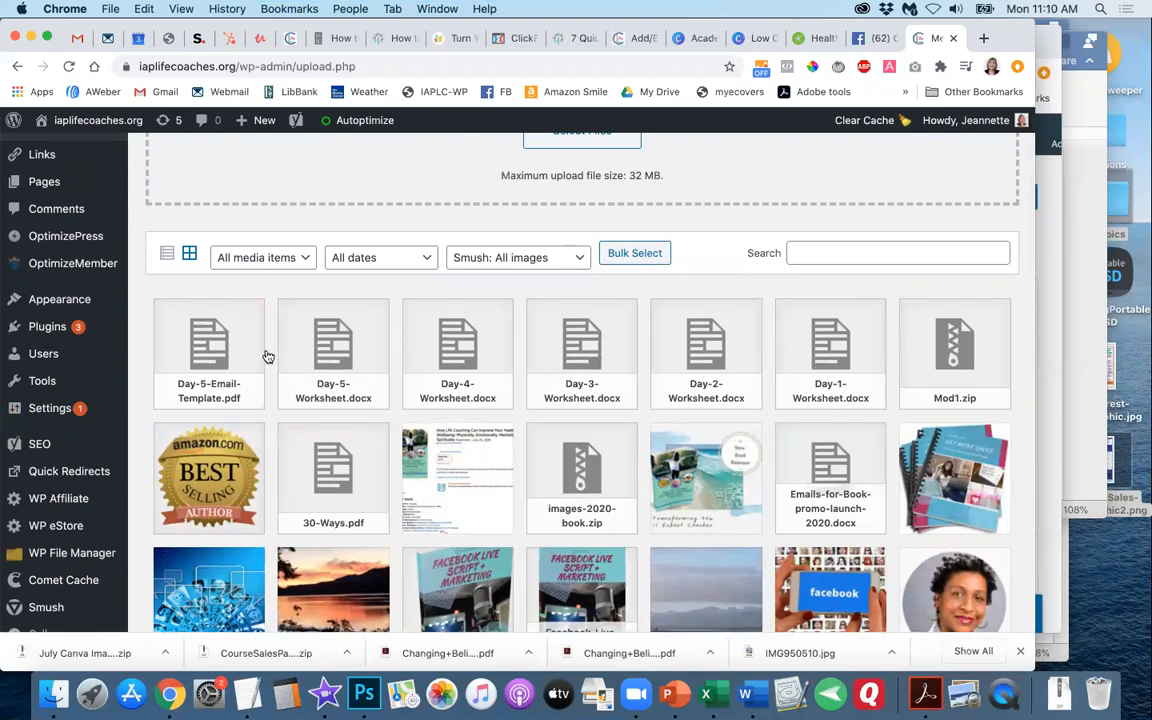
scroll(563, 480, "down", 1)
scroll(563, 480, "down", 8)
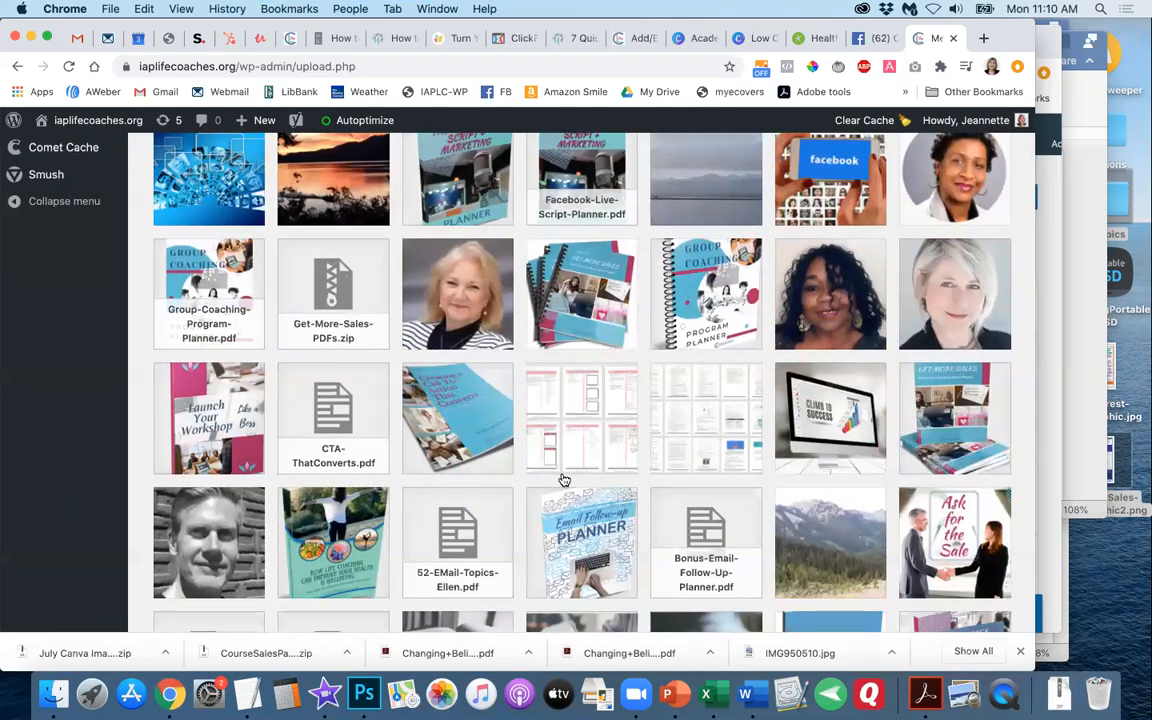
scroll(563, 480, "down", 2)
scroll(563, 480, "down", 5)
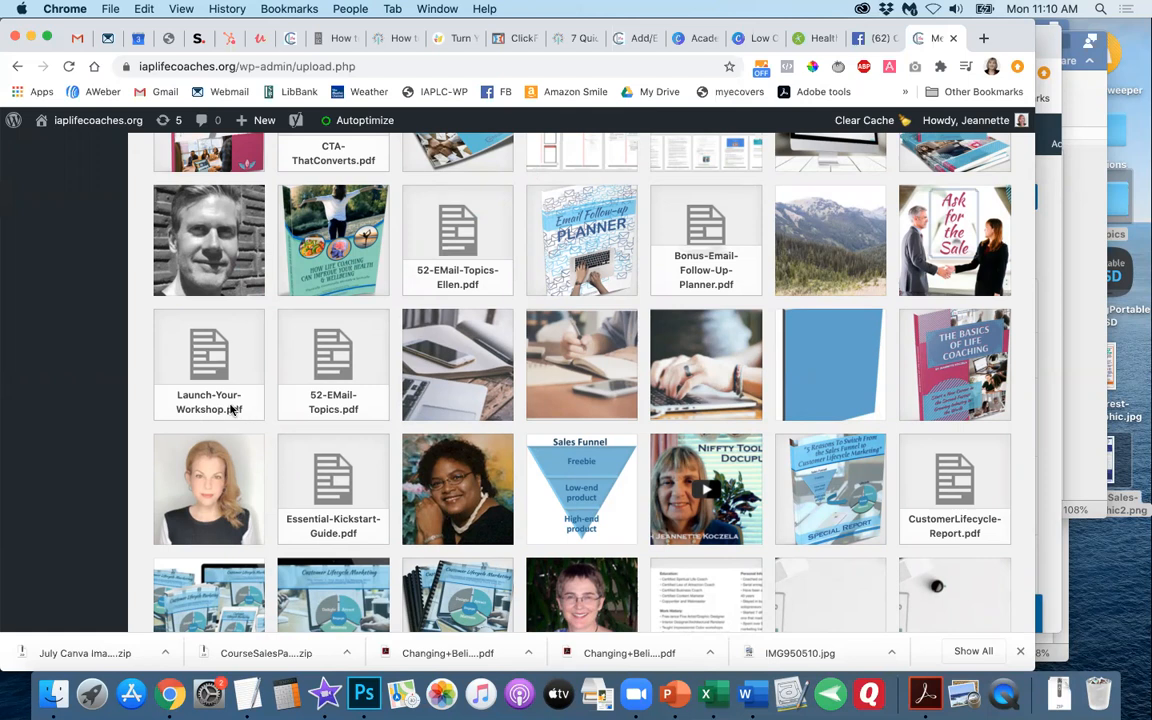
left_click(229, 408)
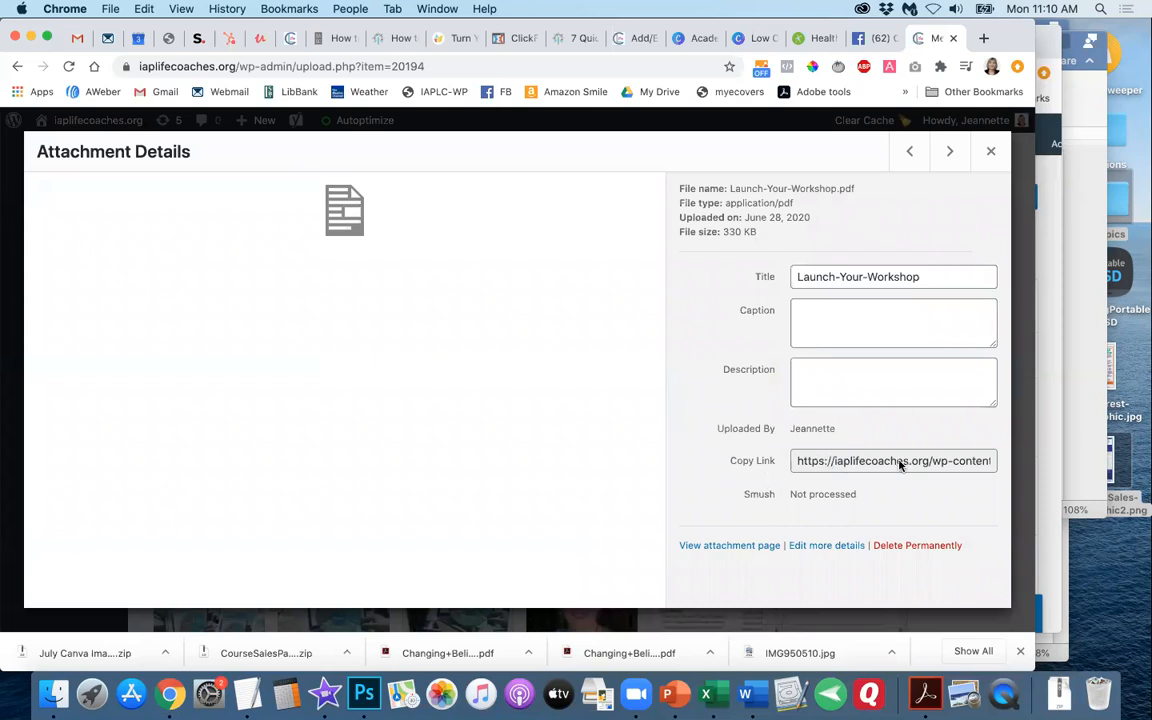
left_click(797, 466)
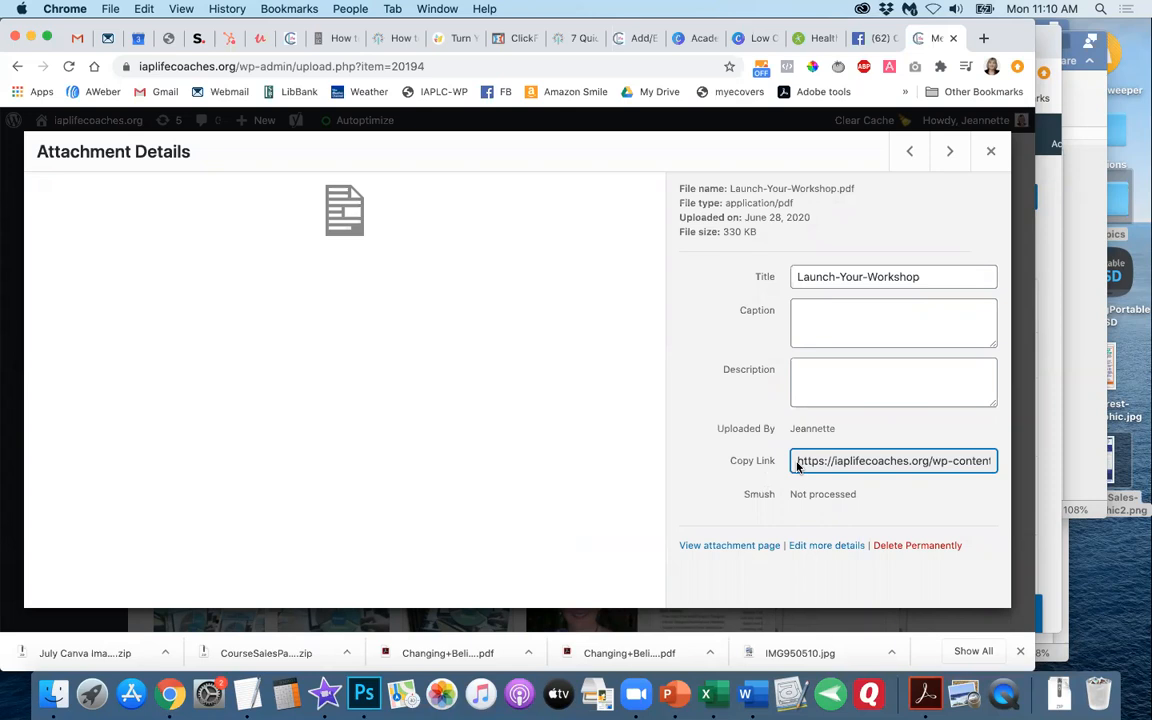
key("super+a")
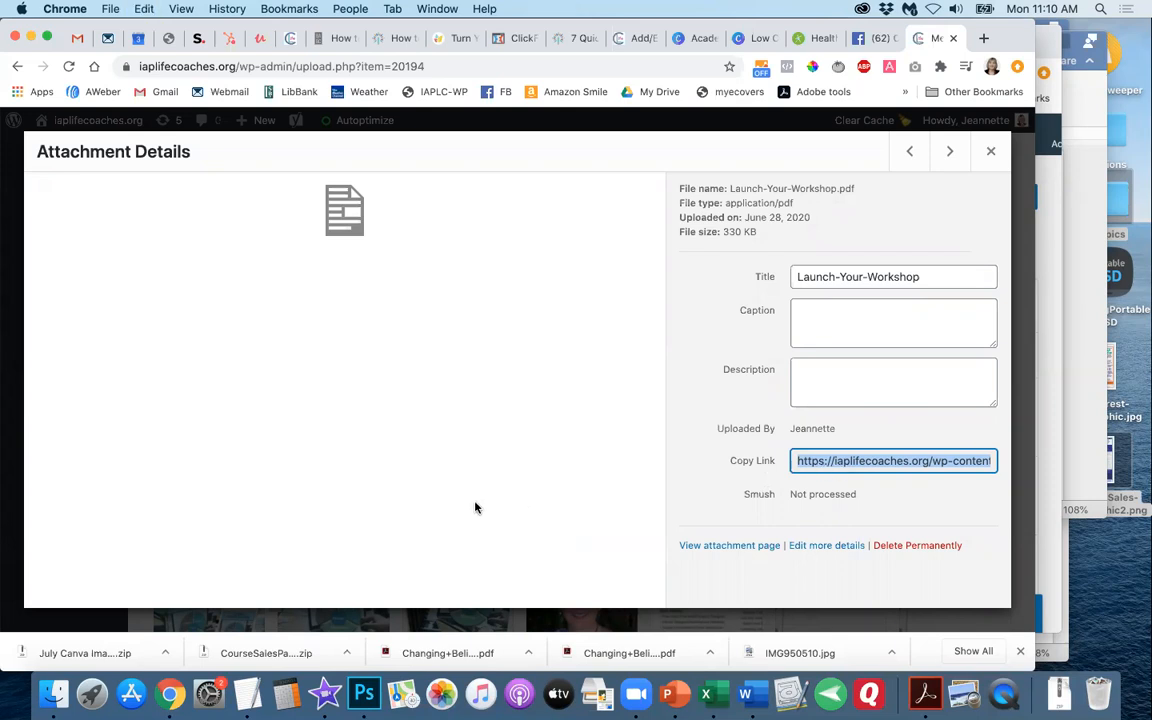
left_click(638, 40)
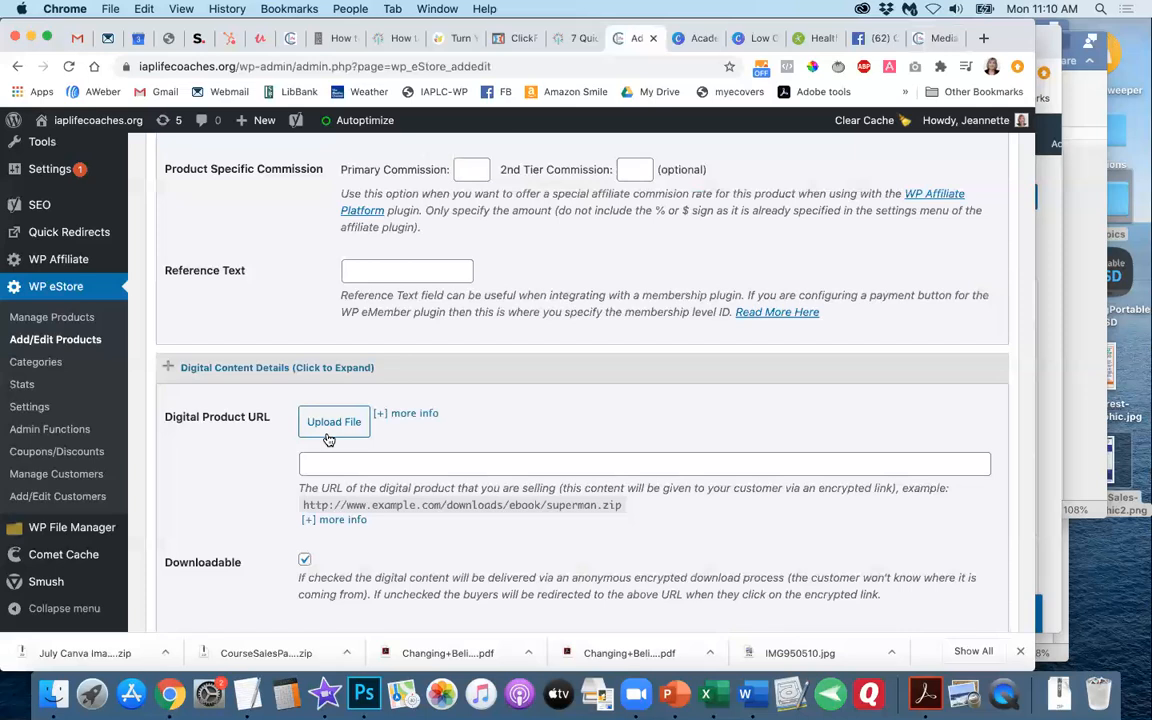
left_click(320, 463)
type("https://iaplifecoaches.org/wp-content/uploads/2020/06/Launch-Your-Workshop.pdf")
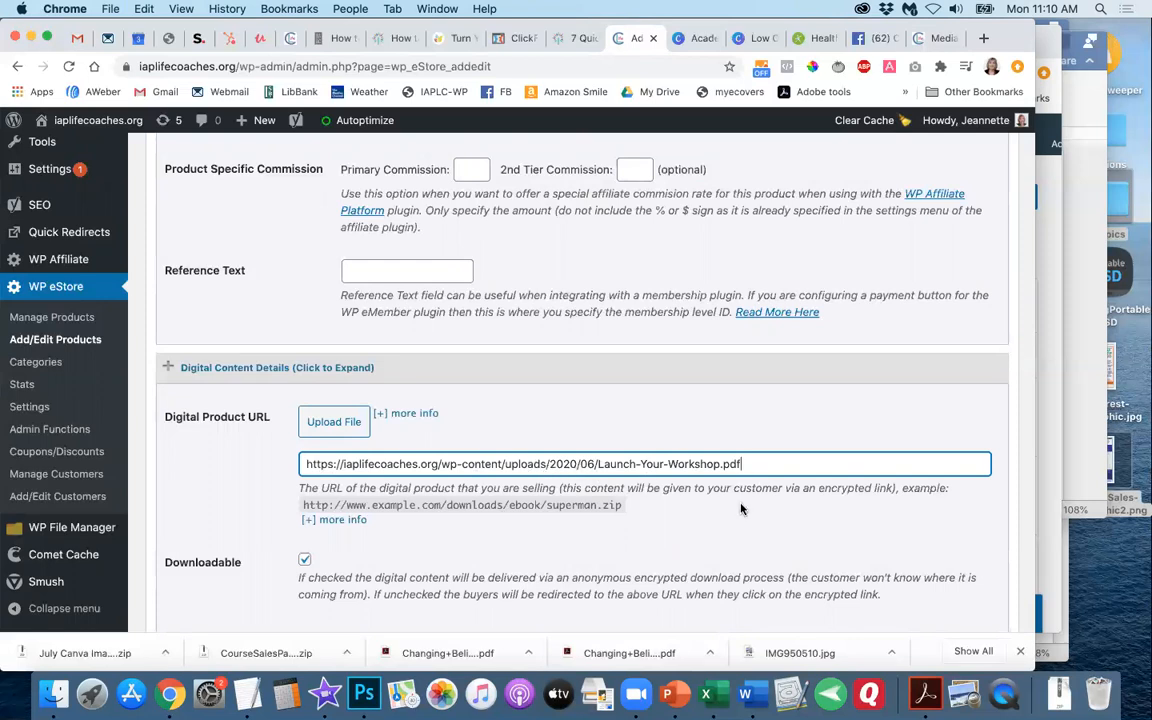
- Review the remaining optional settings, expand Autoresponder Settings without entering a list name, and save the product
scroll(741, 509, "down", 2)
scroll(741, 509, "down", 3)
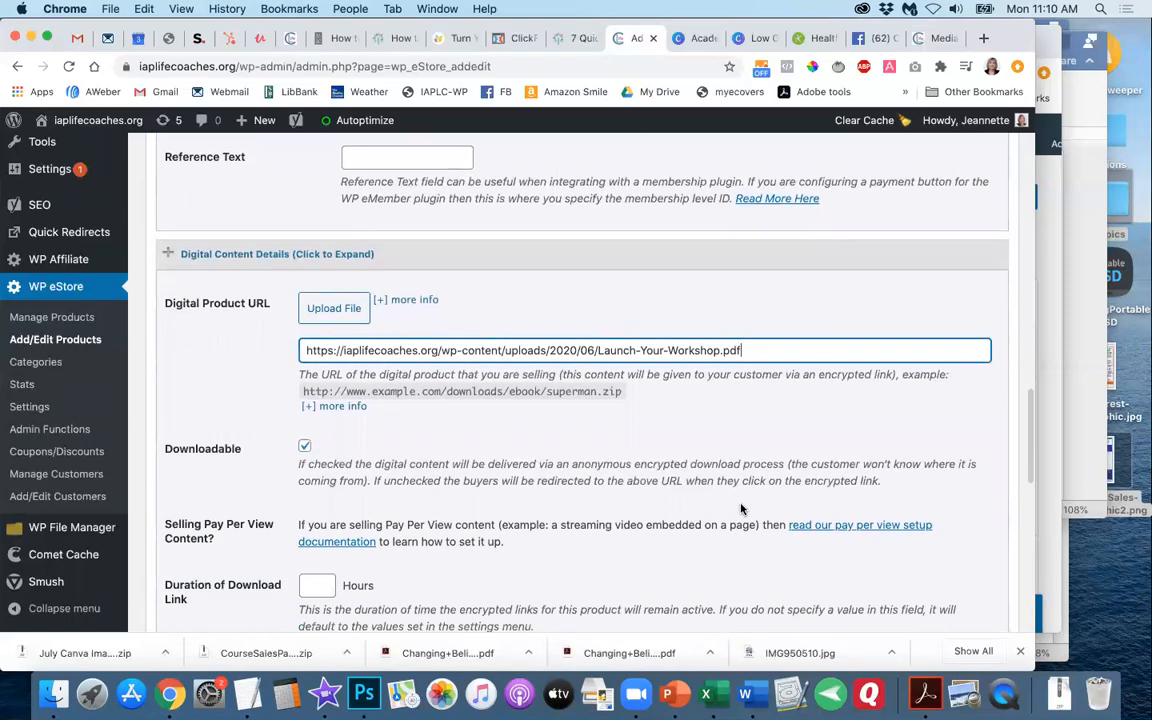
scroll(741, 505, "down", 4)
scroll(741, 505, "down", 10)
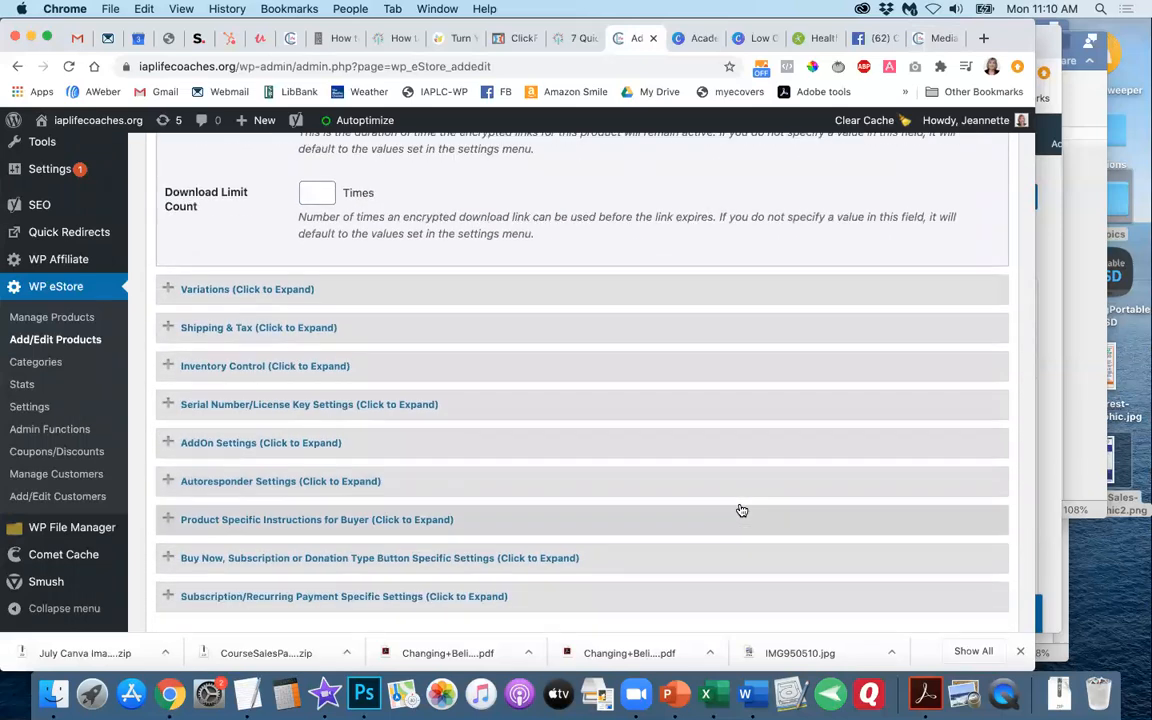
scroll(740, 509, "down", 2)
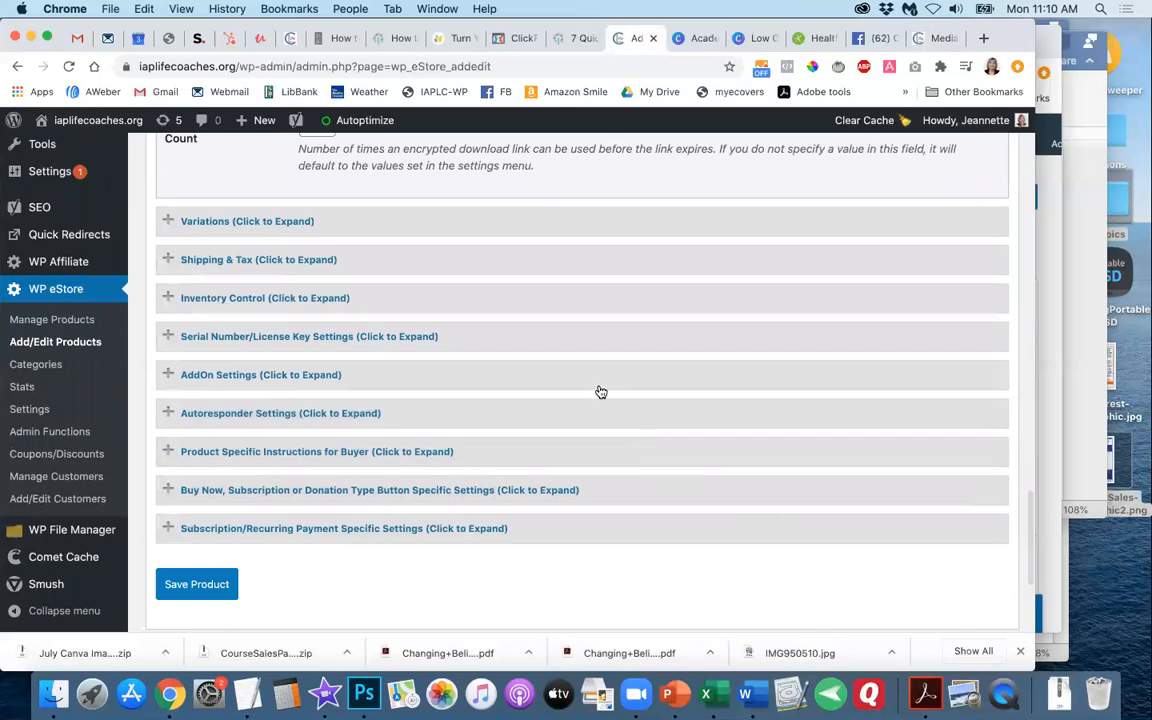
left_click(550, 419)
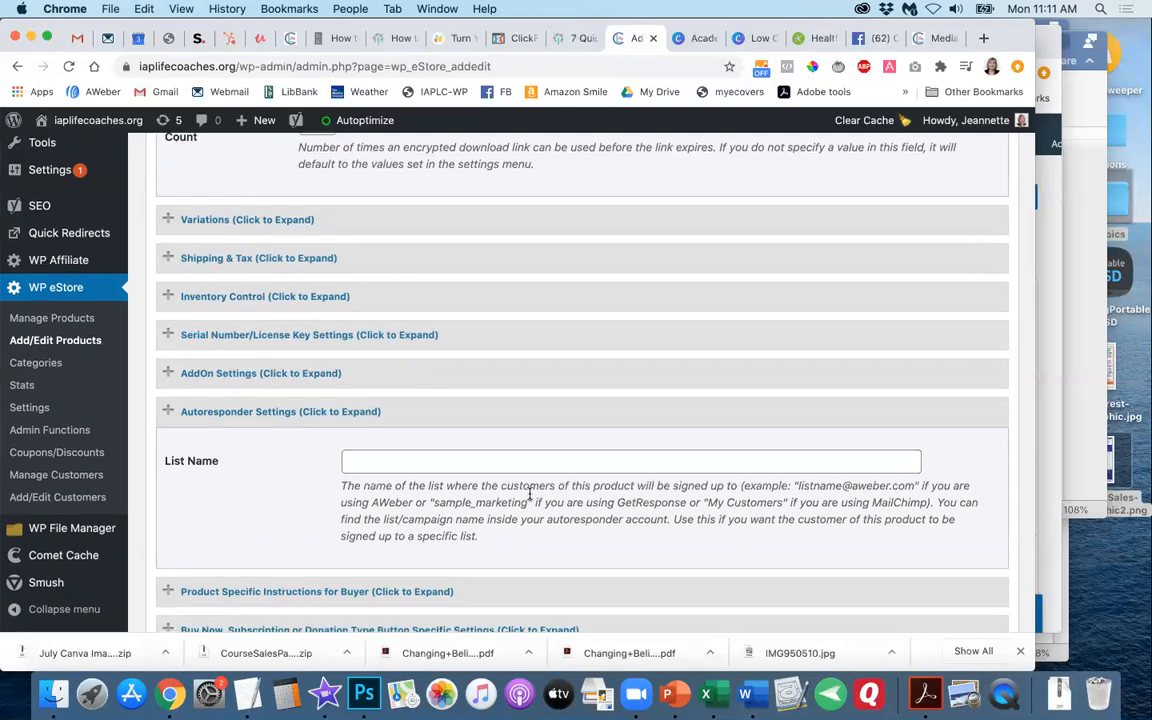
scroll(530, 498, "down", 5)
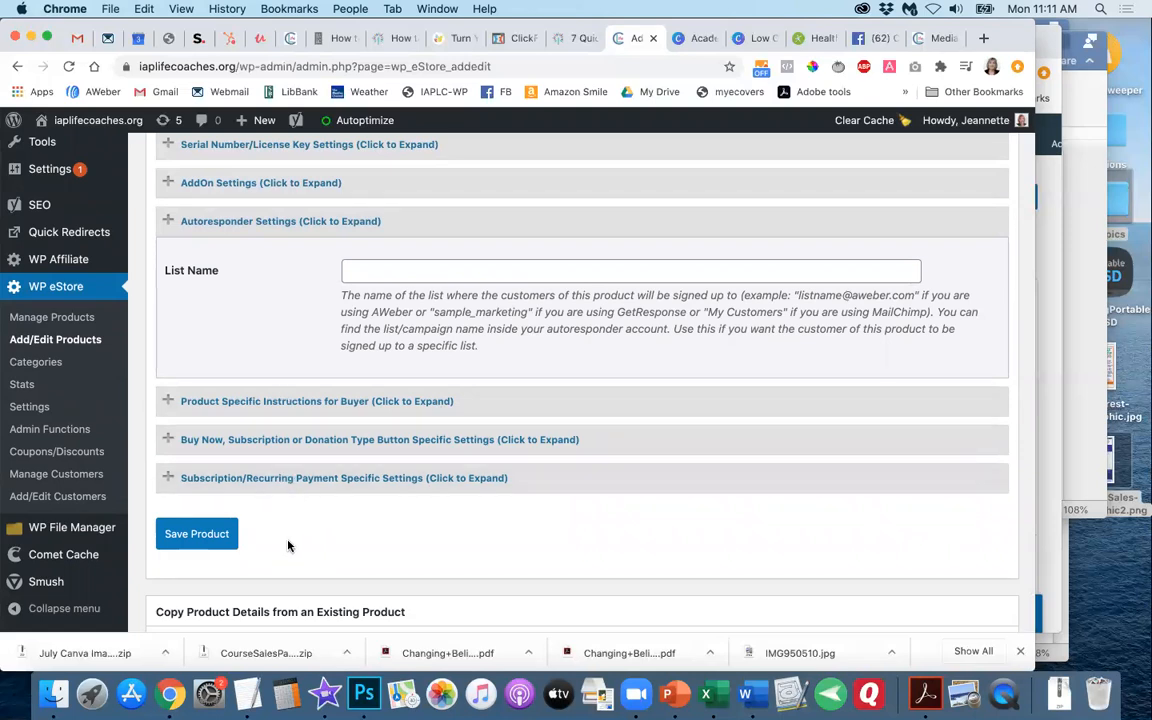
left_click(199, 535)
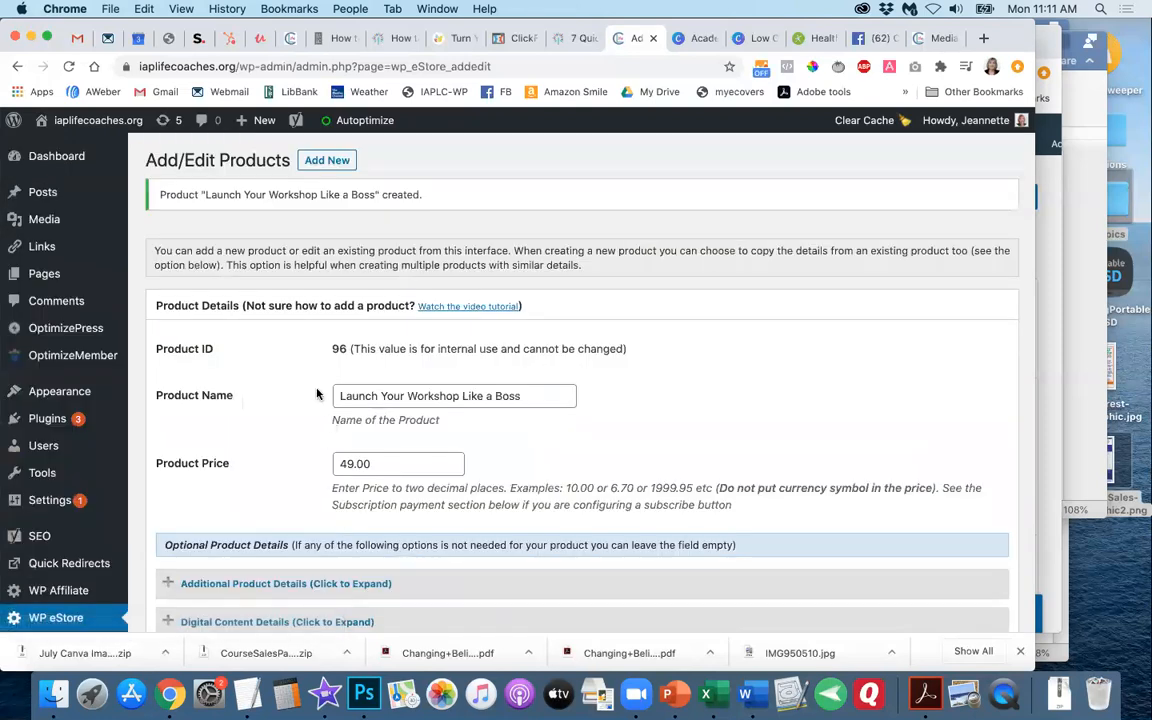
- Close the PDF's attachment details in the media library and load the site's public page at iaplifecoaches.org/products
left_click(938, 42)
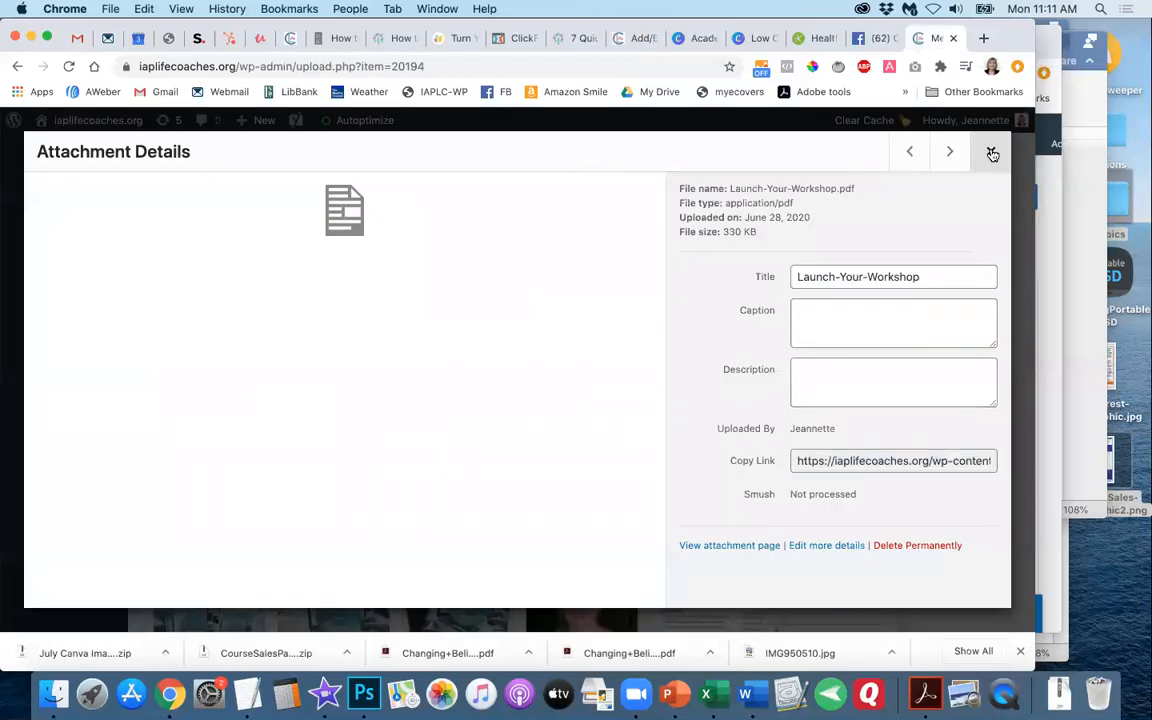
left_click(993, 153)
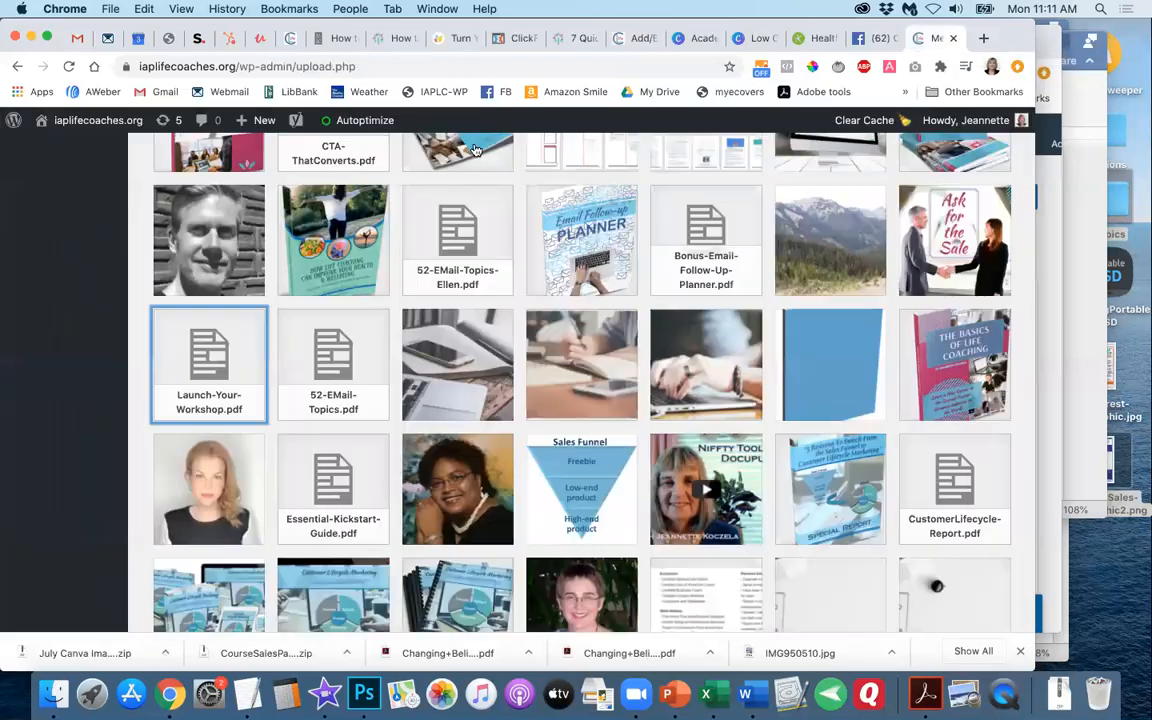
left_click(360, 66)
left_click_drag(363, 66, 277, 66)
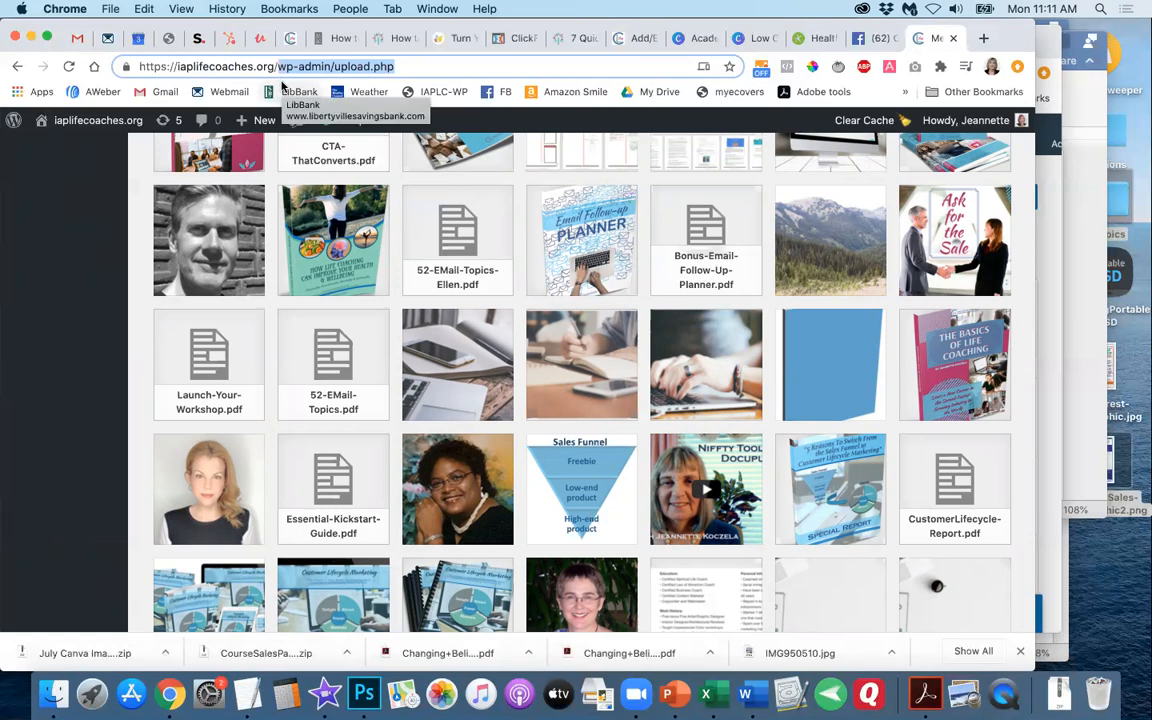
key("BackSpace")
type("pr")
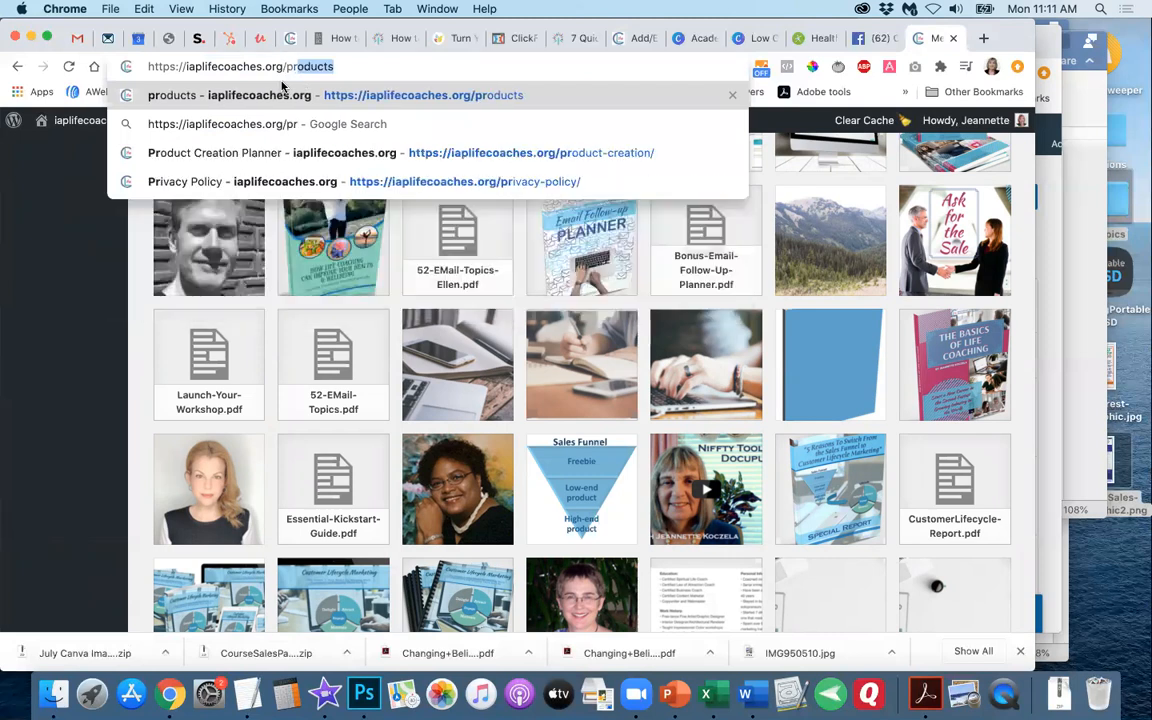
key("Return")
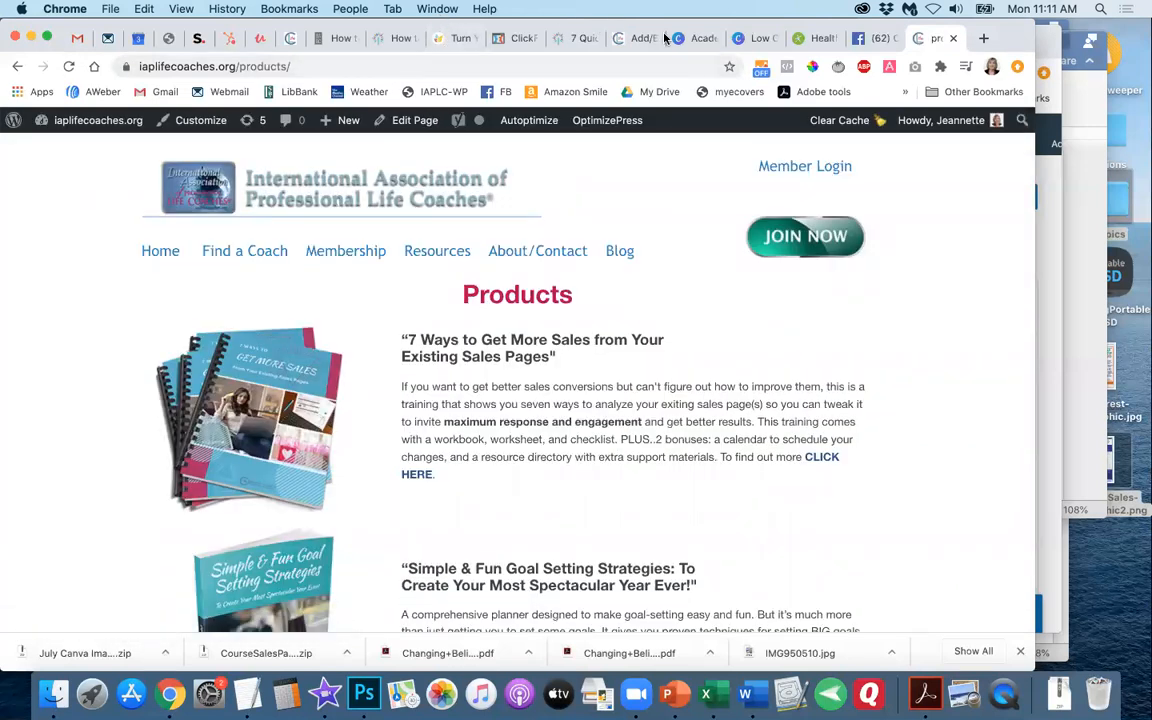
- Look through the Products page listings and open the sales page for "7 Ways to Get More Sales from Your Existing Sales Pages"
scroll(556, 153, "down", 1)
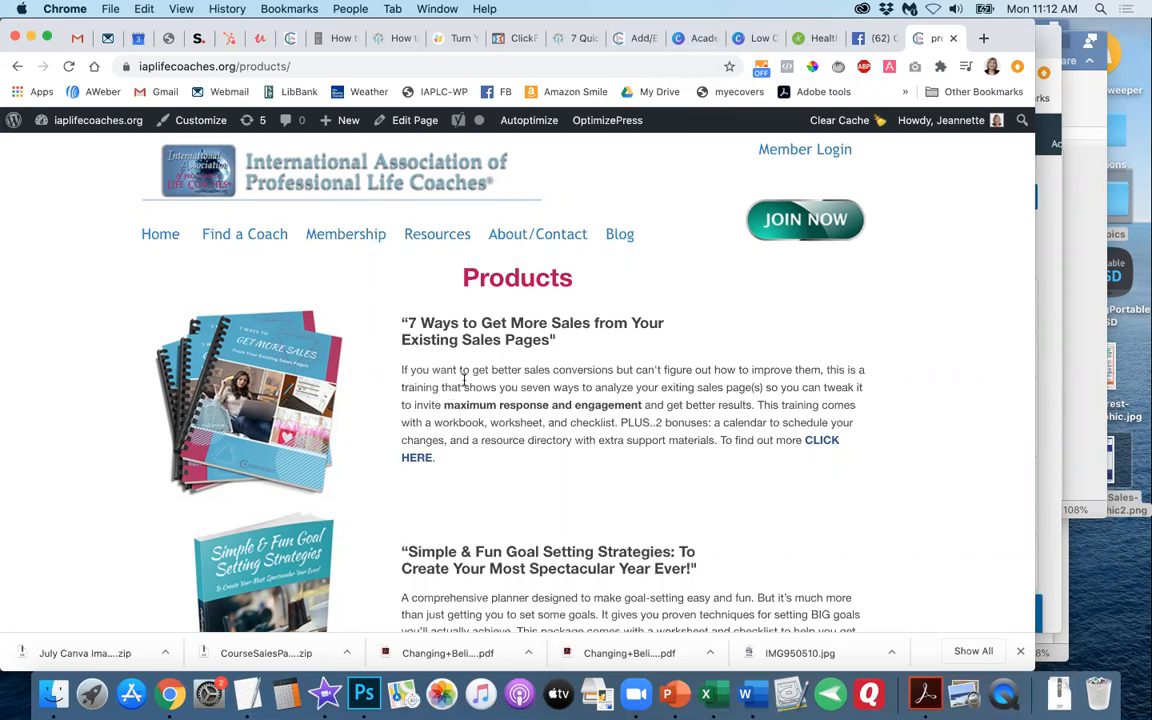
scroll(464, 381, "down", 2)
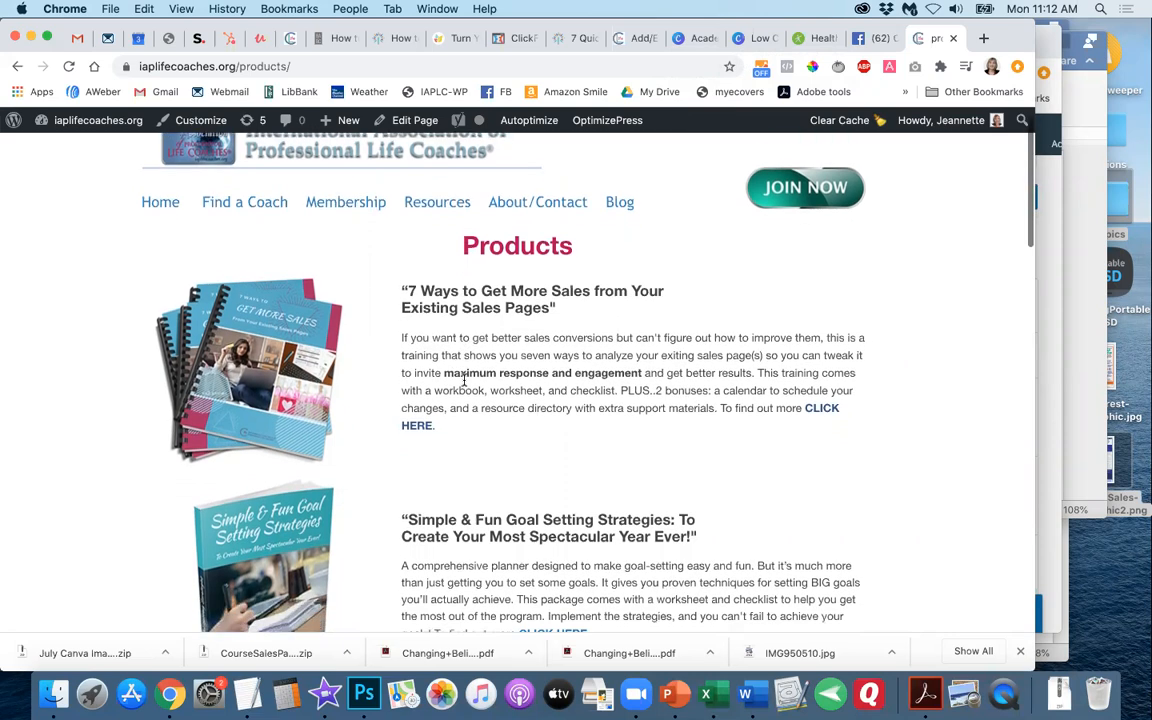
scroll(464, 381, "down", 5)
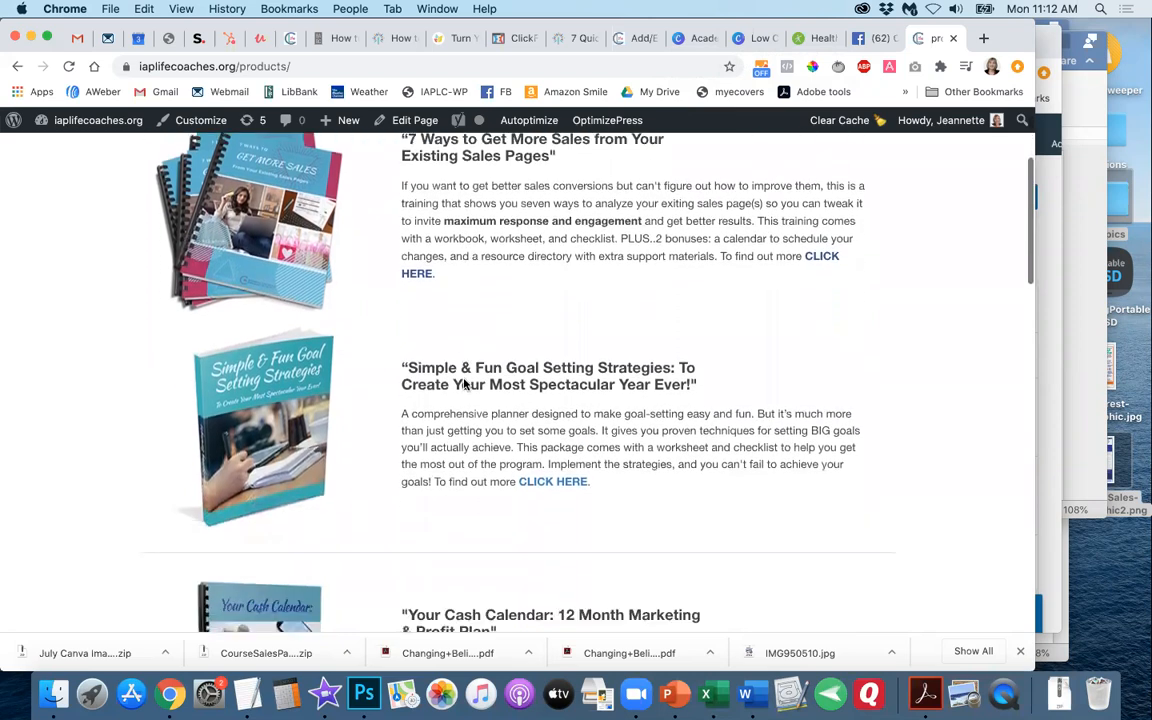
scroll(464, 381, "up", 4)
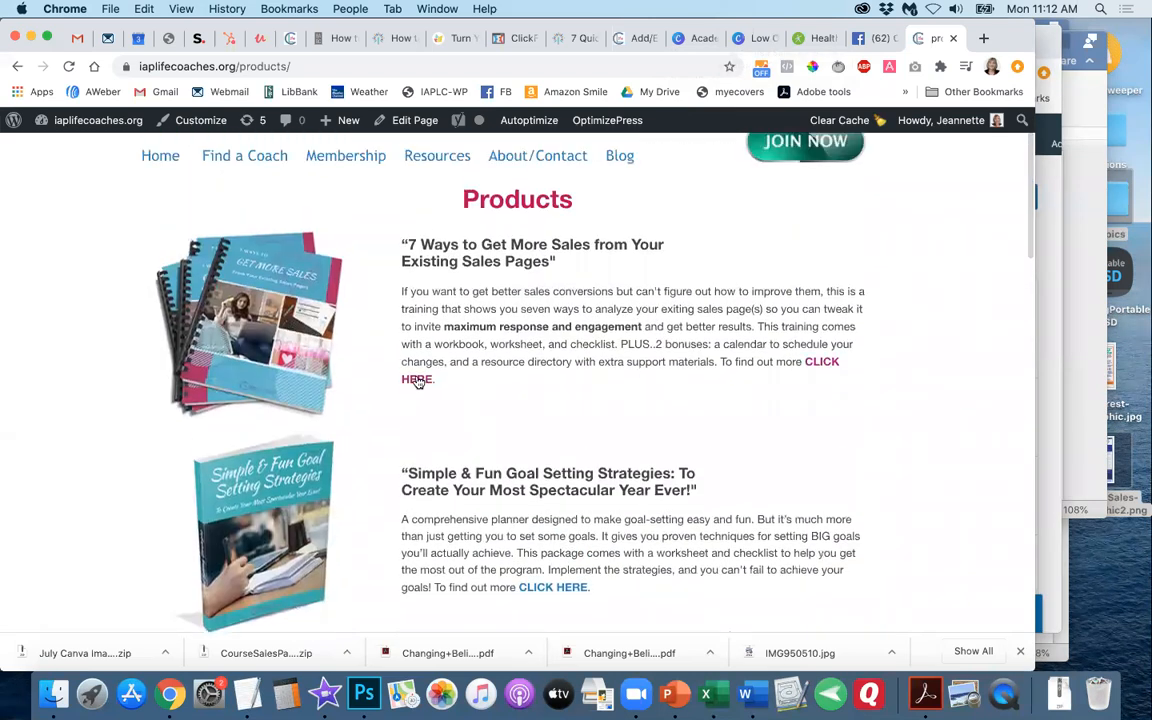
left_click(418, 380)
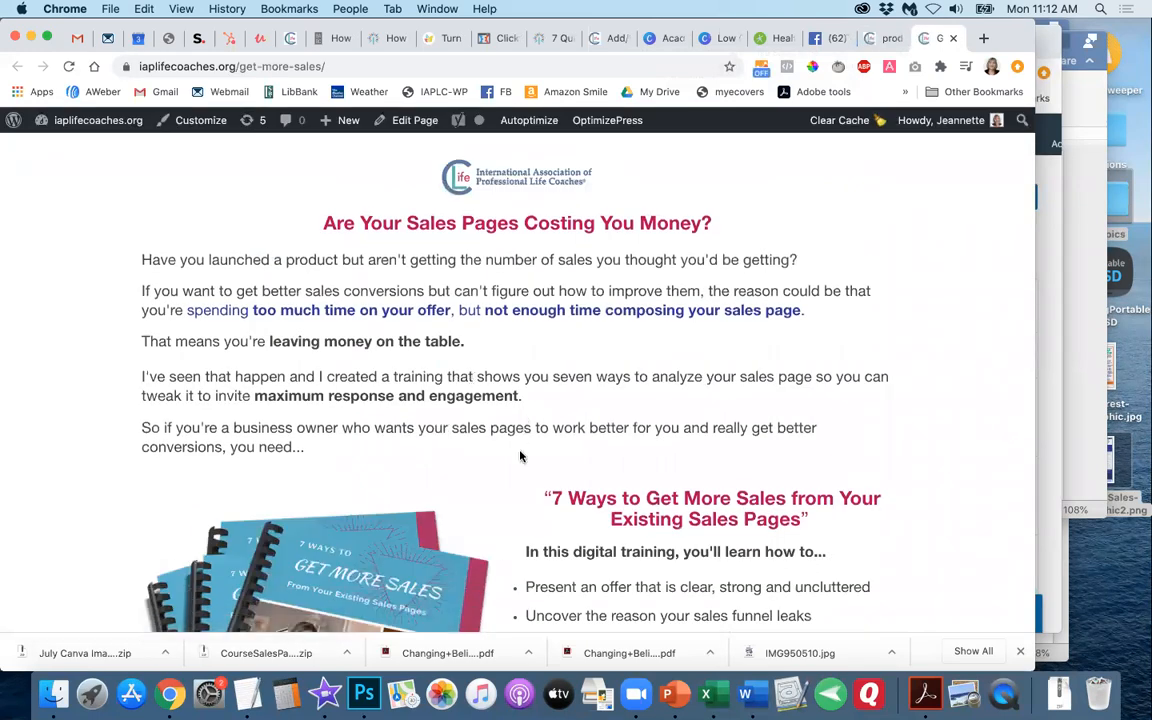
- Examine the sales page's product details, price and buy button, and close that page
scroll(520, 452, "down", 3)
scroll(520, 456, "down", 6)
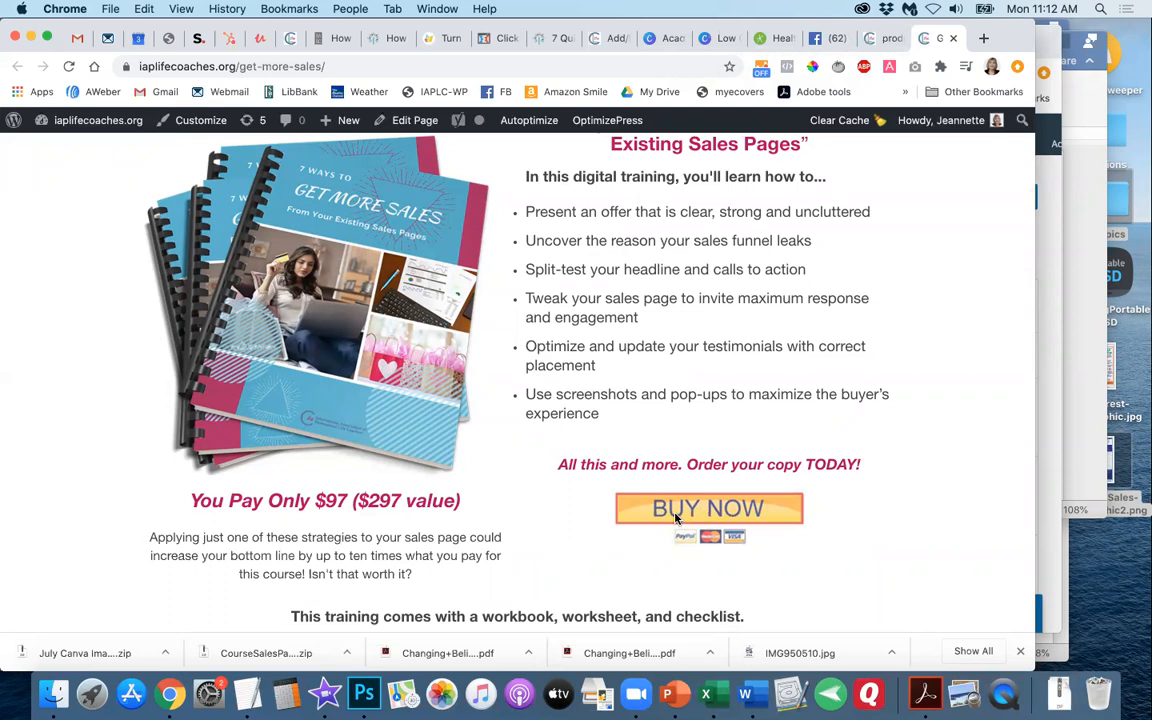
scroll(593, 430, "up", 7)
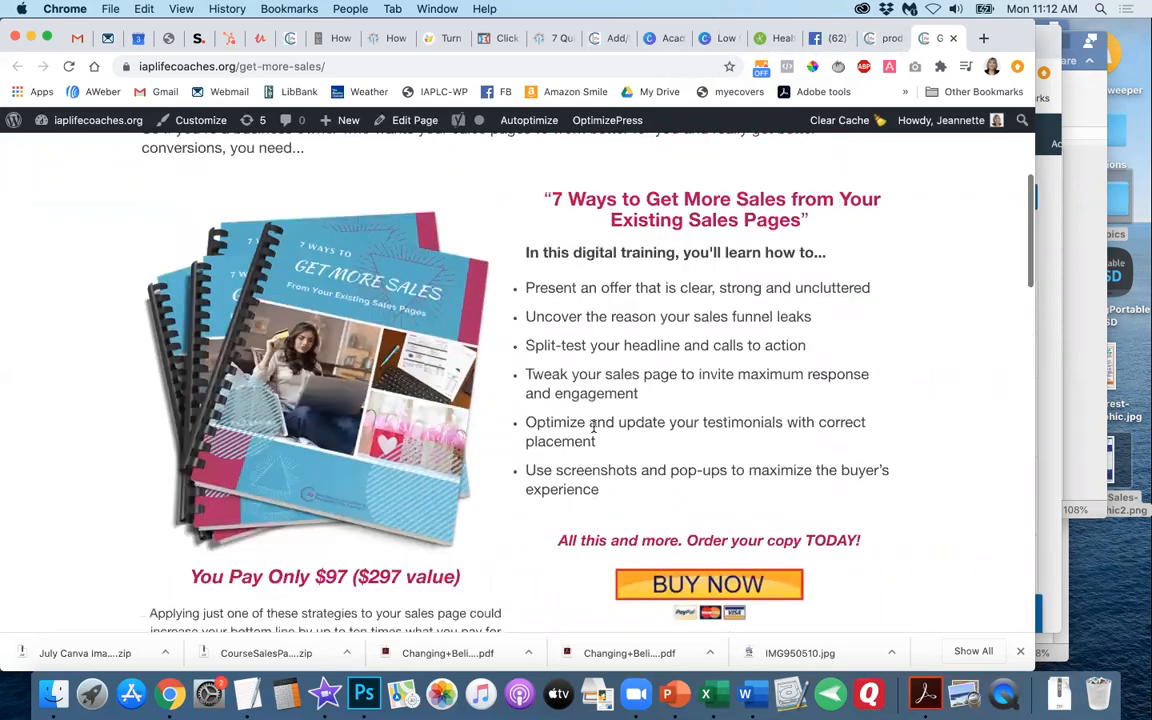
scroll(593, 430, "up", 2)
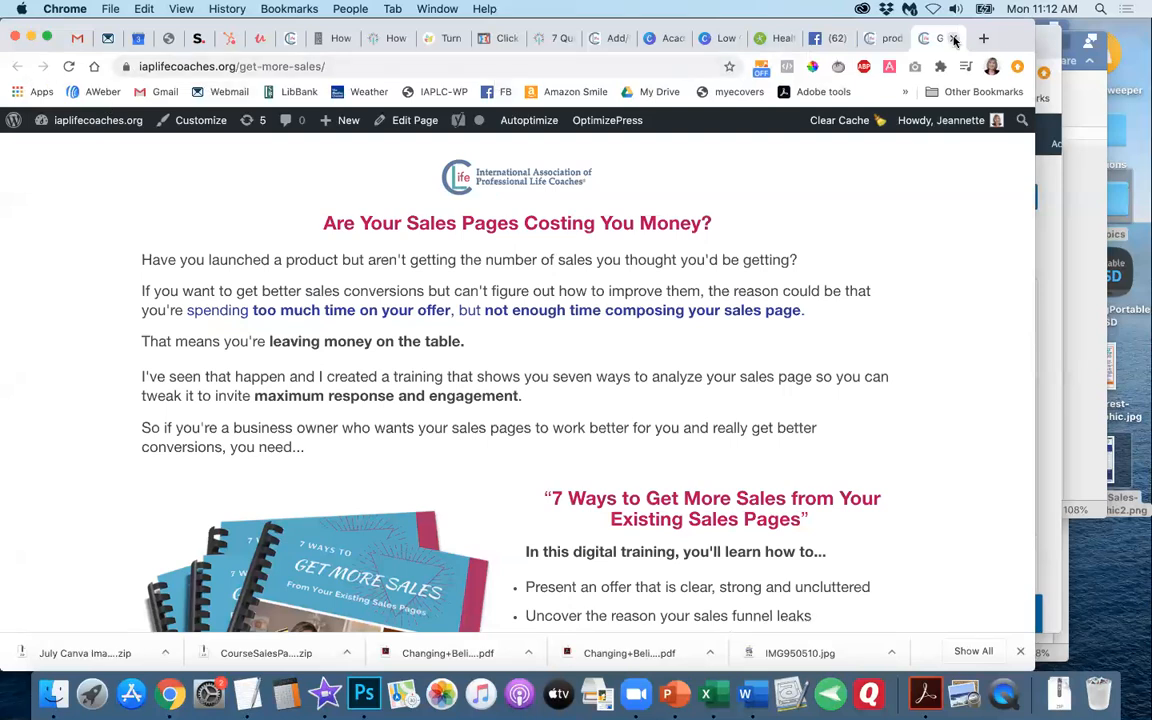
left_click(954, 39)
- Load the members' page at iaplifecoaches.org/back-office and follow its link for purchasing past monthly training packages
left_click(316, 64)
left_click(316, 64)
left_click_drag(322, 66, 278, 66)
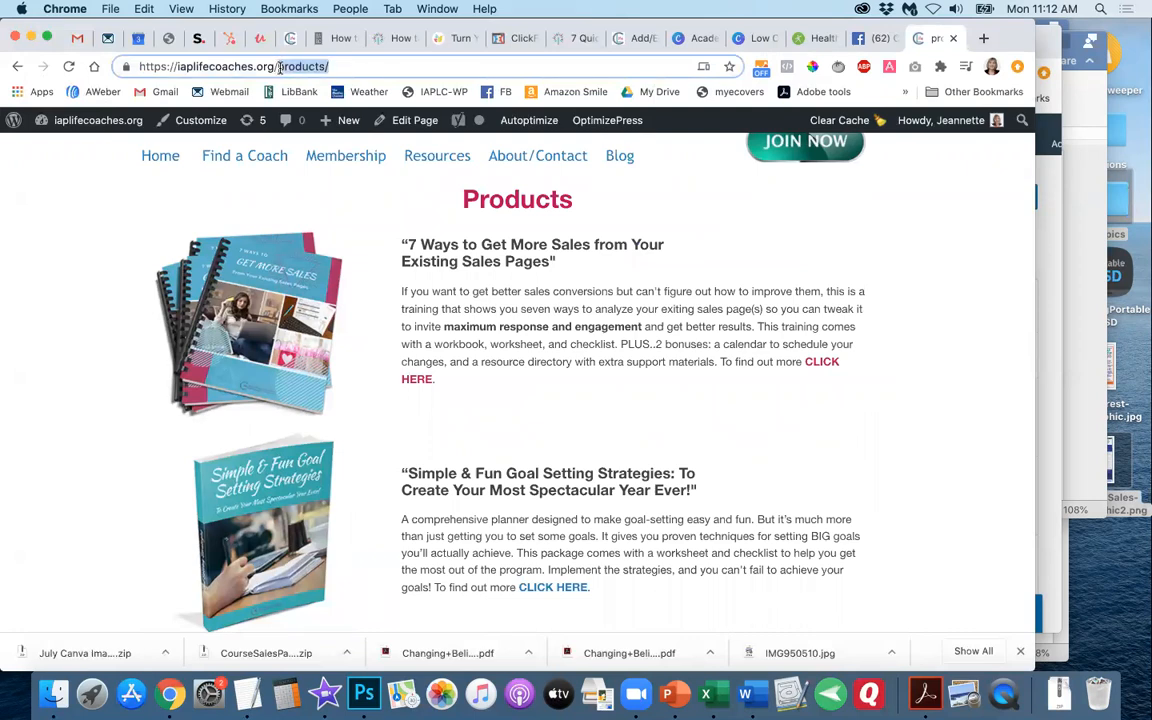
type("back")
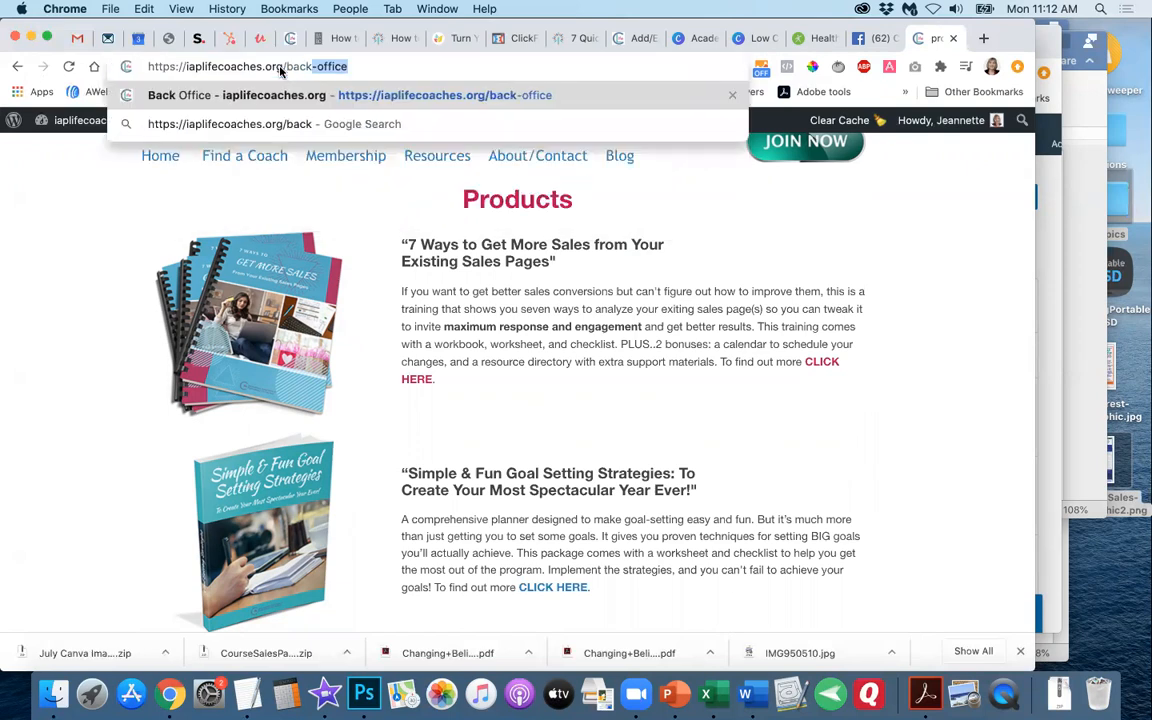
key("Return")
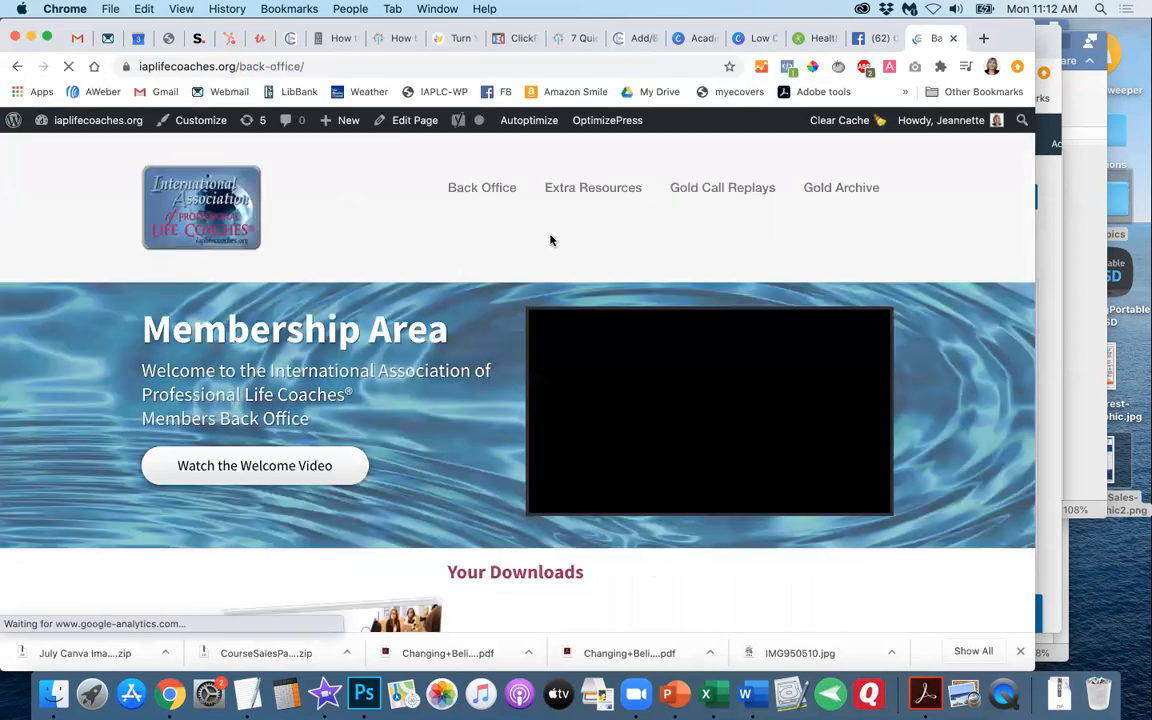
scroll(424, 483, "down", 10)
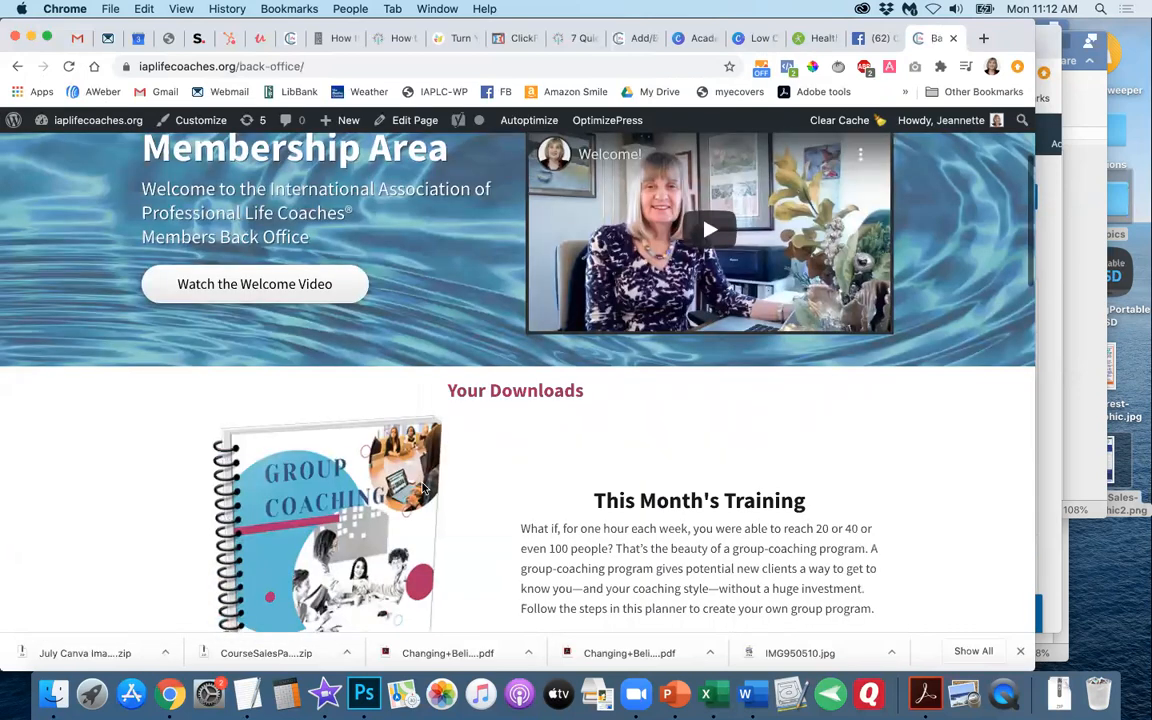
left_click(397, 470)
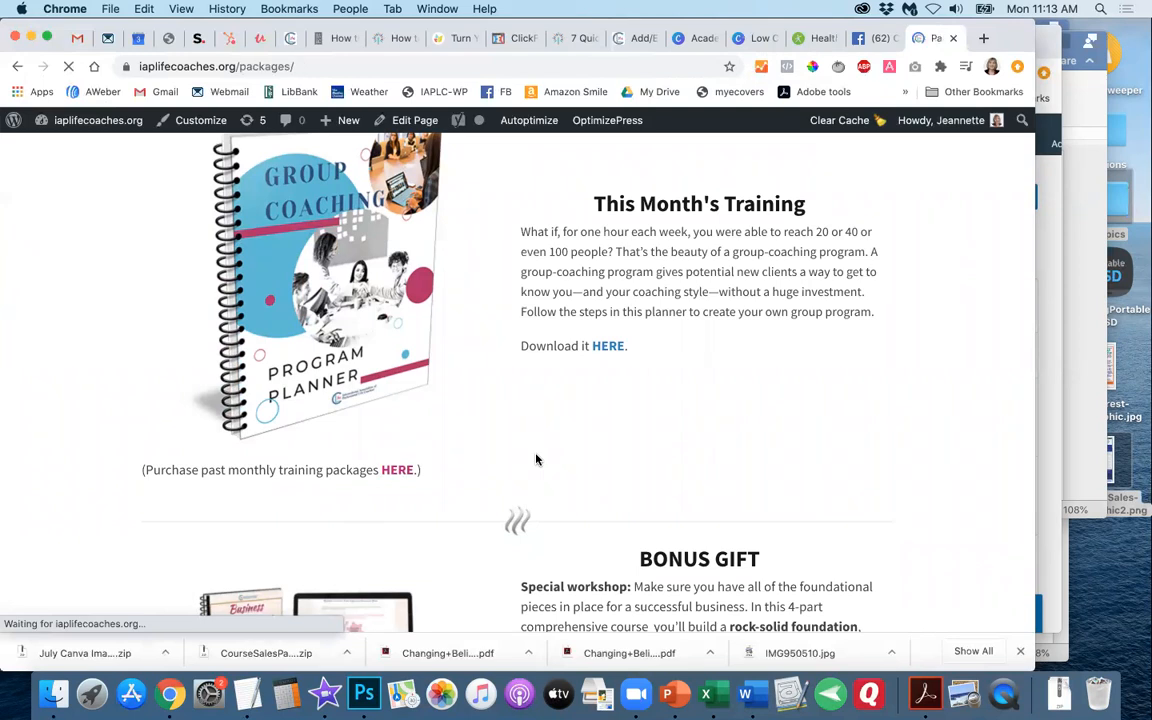
- Look through the Purchase Past Training Packages page, examining the listed packages, their descriptions, prices and cart buttons
scroll(488, 512, "down", 3)
scroll(488, 512, "down", 3)
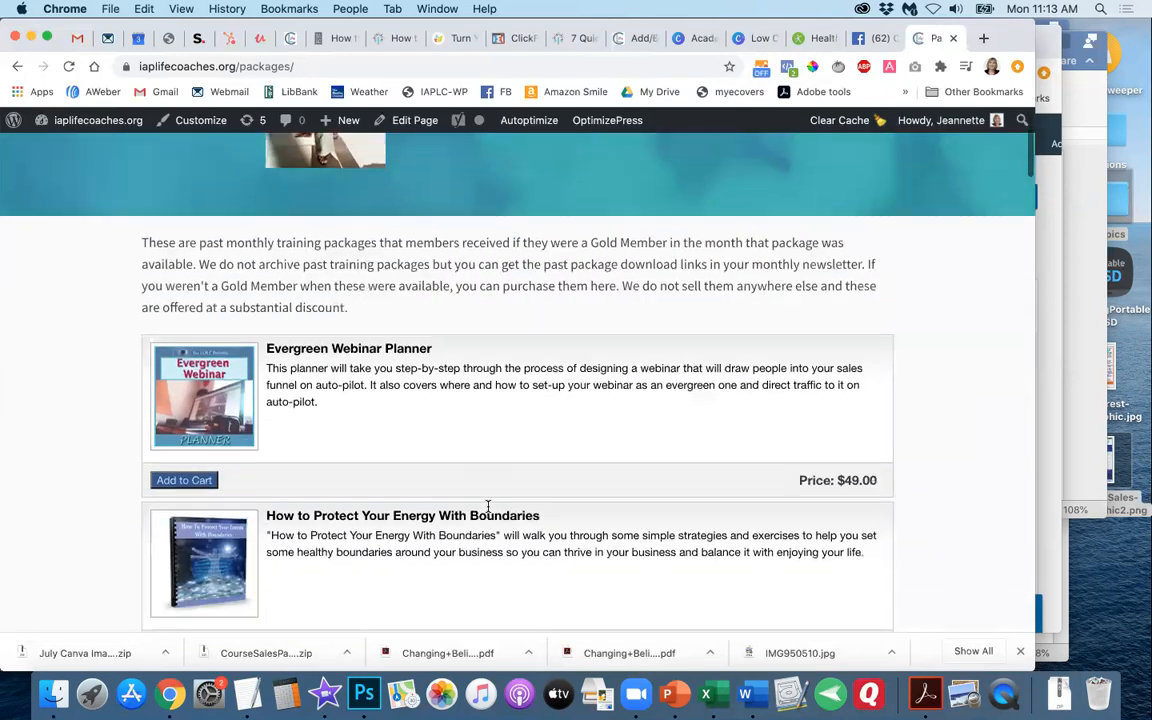
scroll(488, 507, "down", 5)
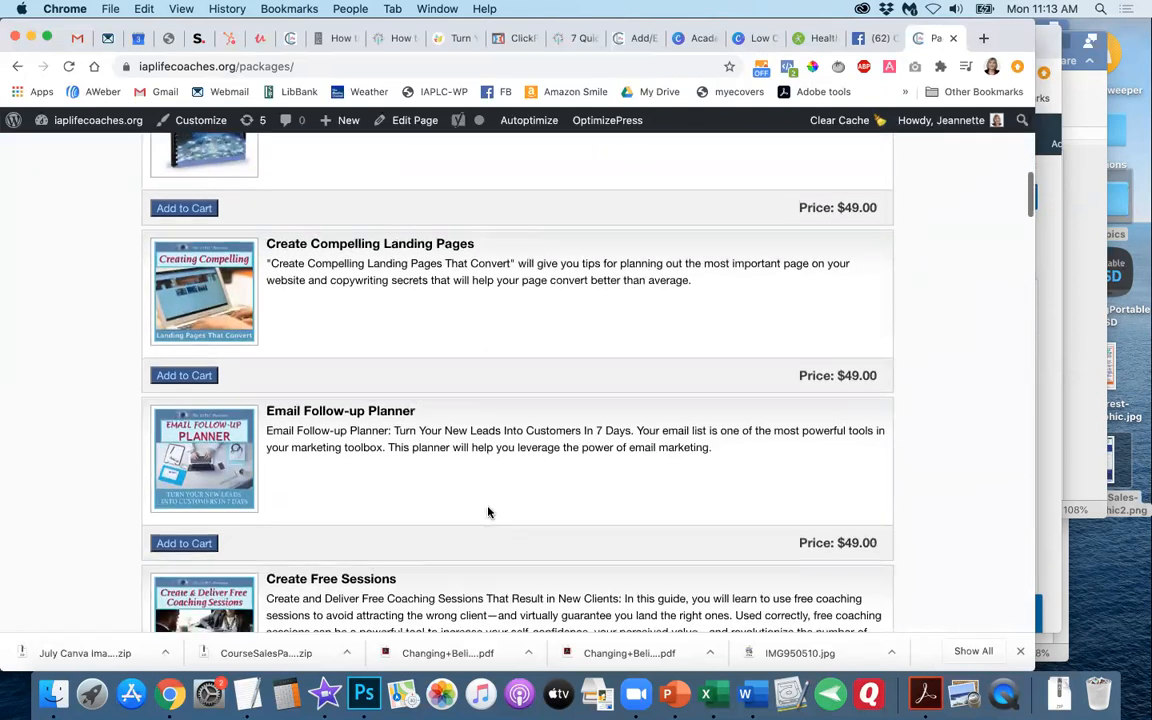
scroll(488, 512, "down", 3)
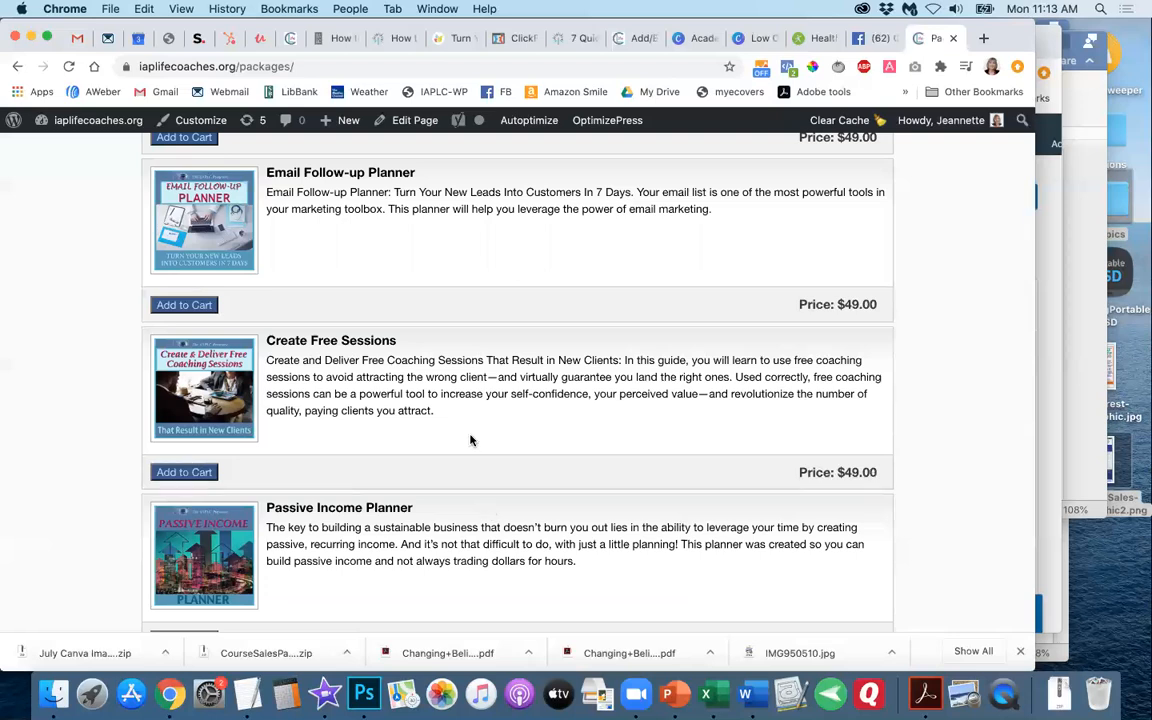
left_click(177, 308)
scroll(391, 267, "up", 10)
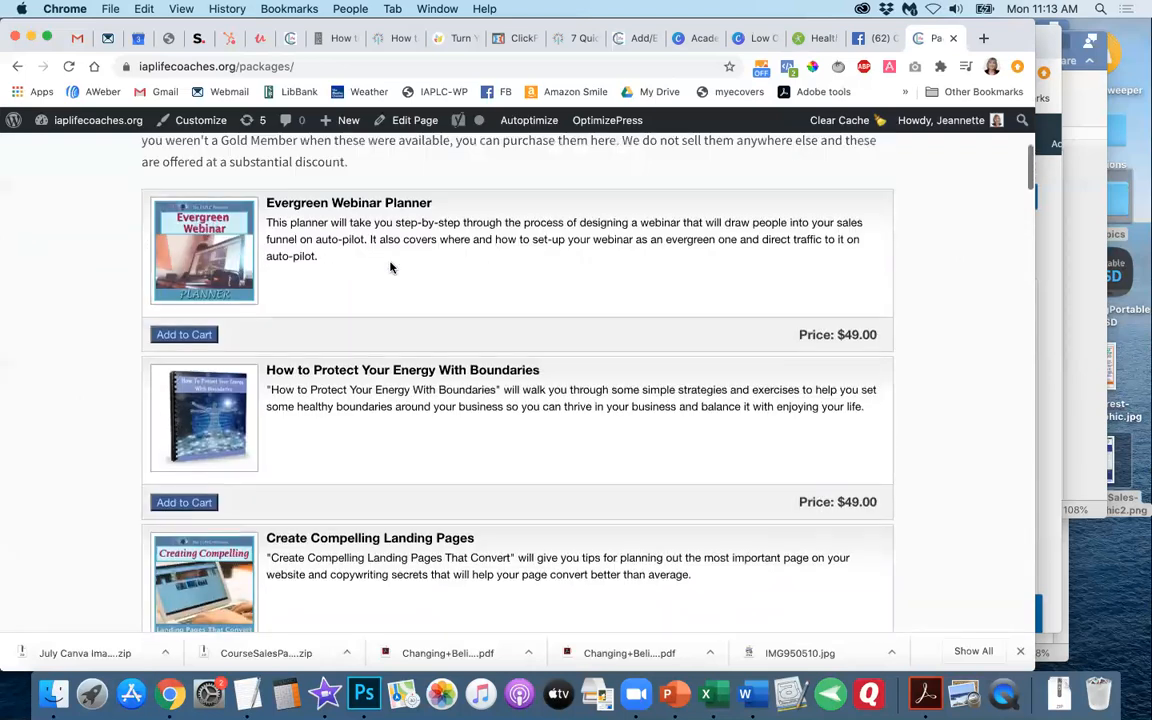
scroll(391, 267, "up", 6)
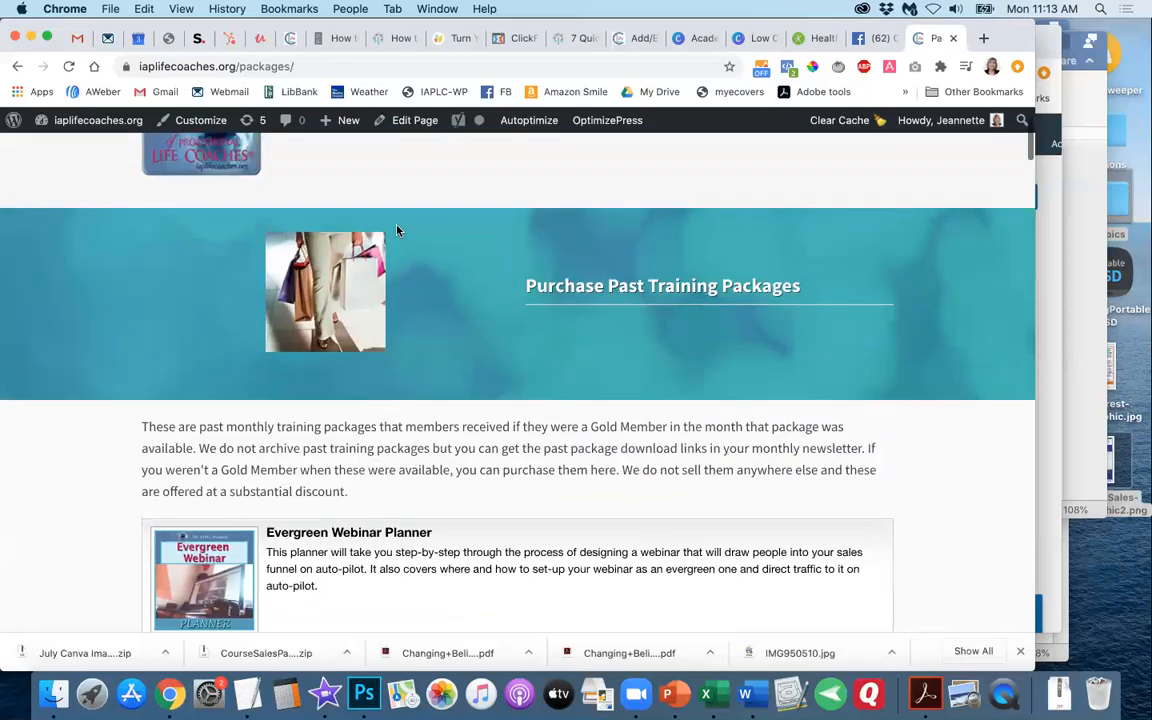
scroll(396, 230, "up", 1)
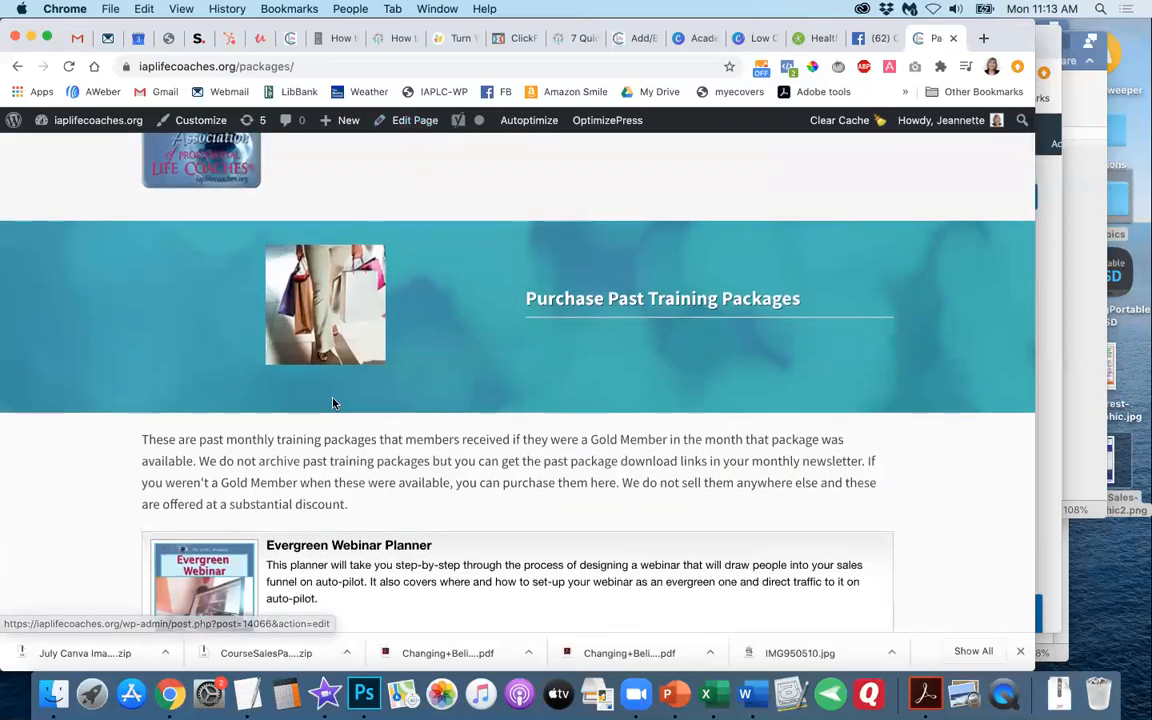
scroll(335, 402, "down", 2)
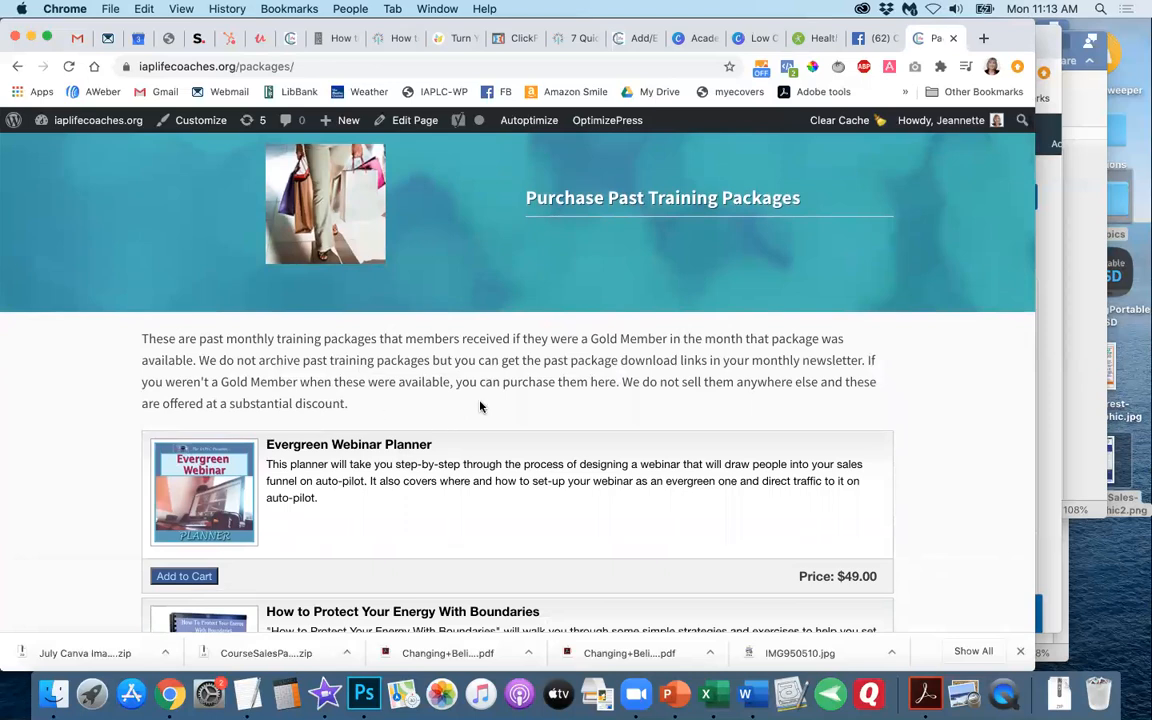
scroll(467, 385, "up", 1)
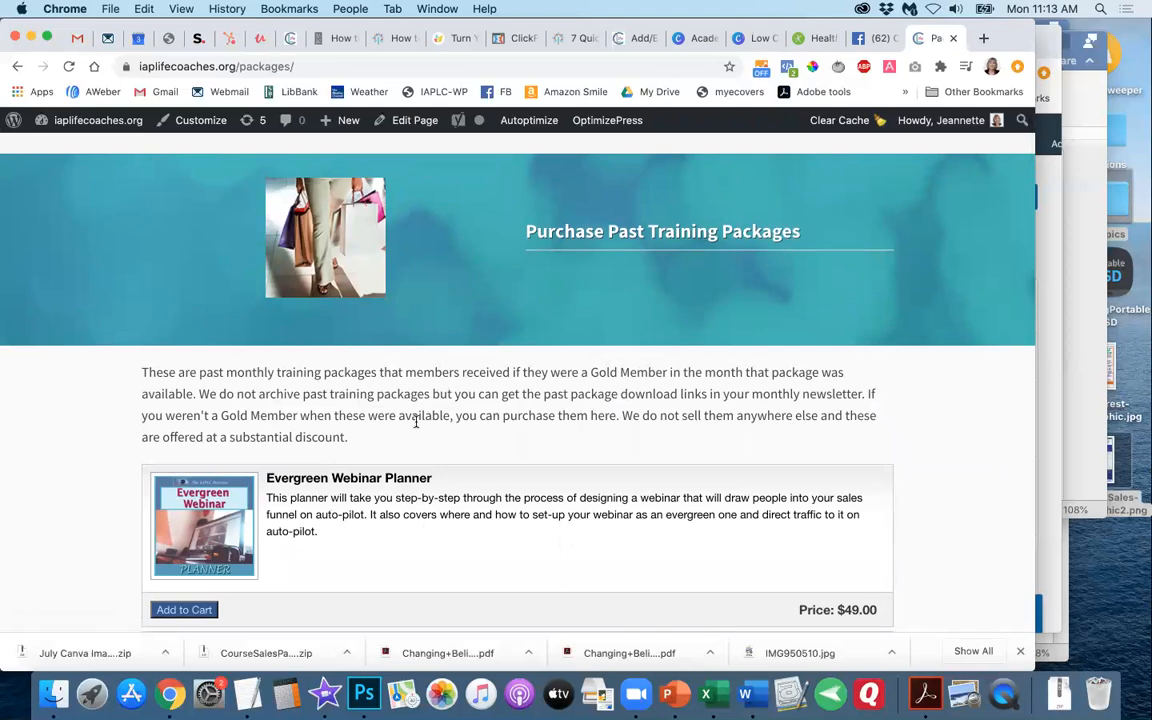
scroll(416, 420, "up", 1)
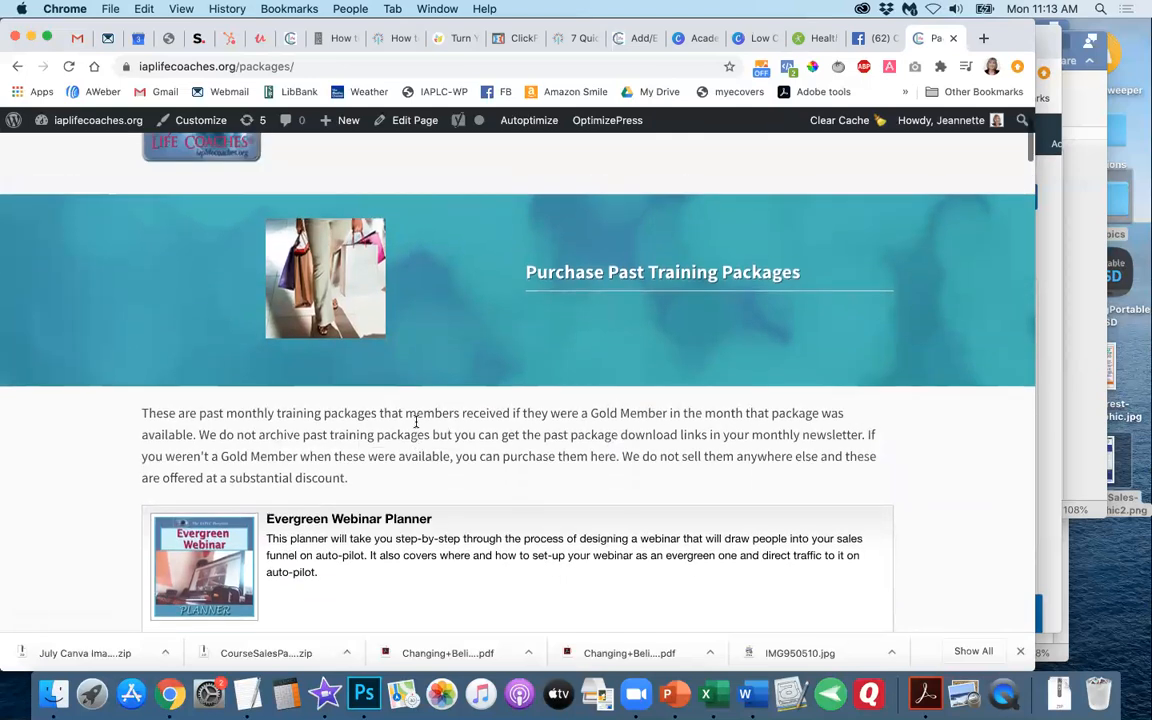
- Edit the Packages page in the OptimizePress Live Editor and open the custom HTML element holding the wp_eStore_fancy2 product shortcodes
left_click(412, 119)
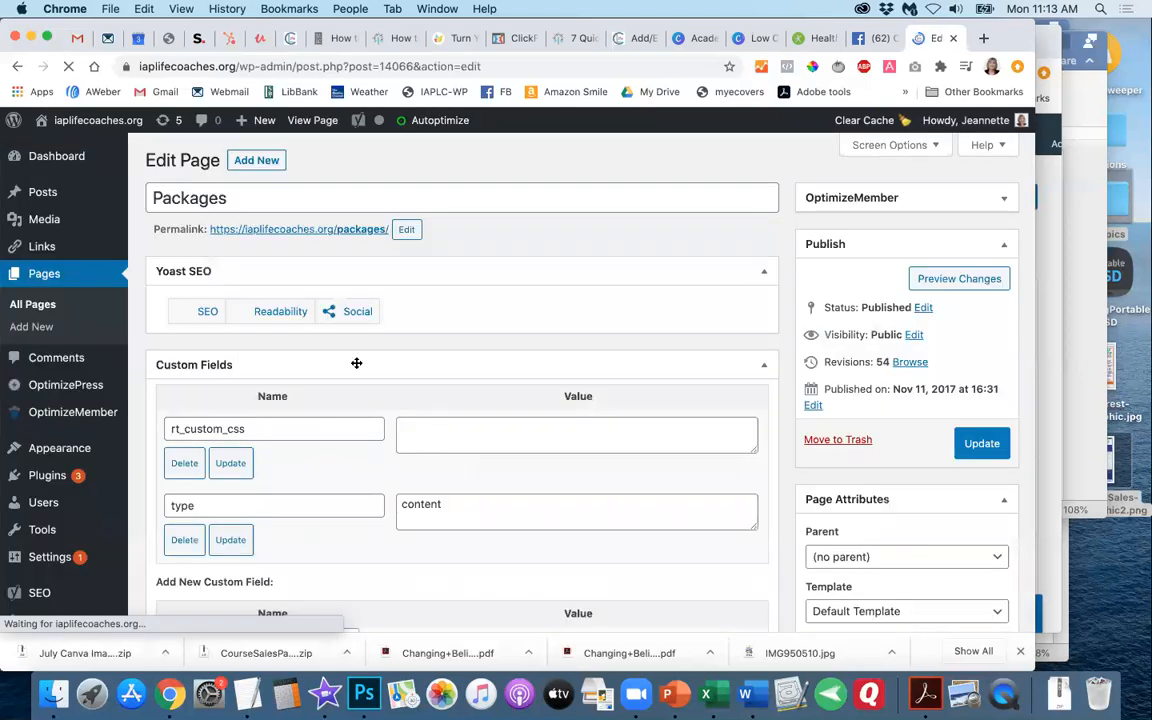
left_click(308, 430)
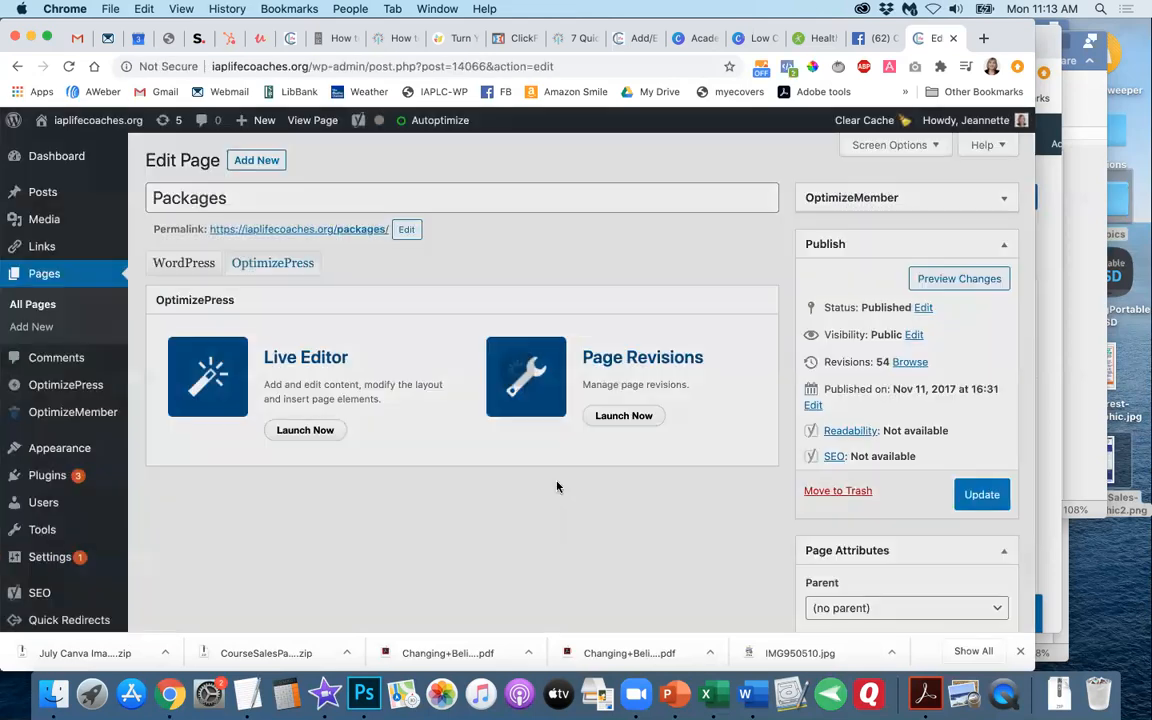
scroll(557, 487, "down", 10)
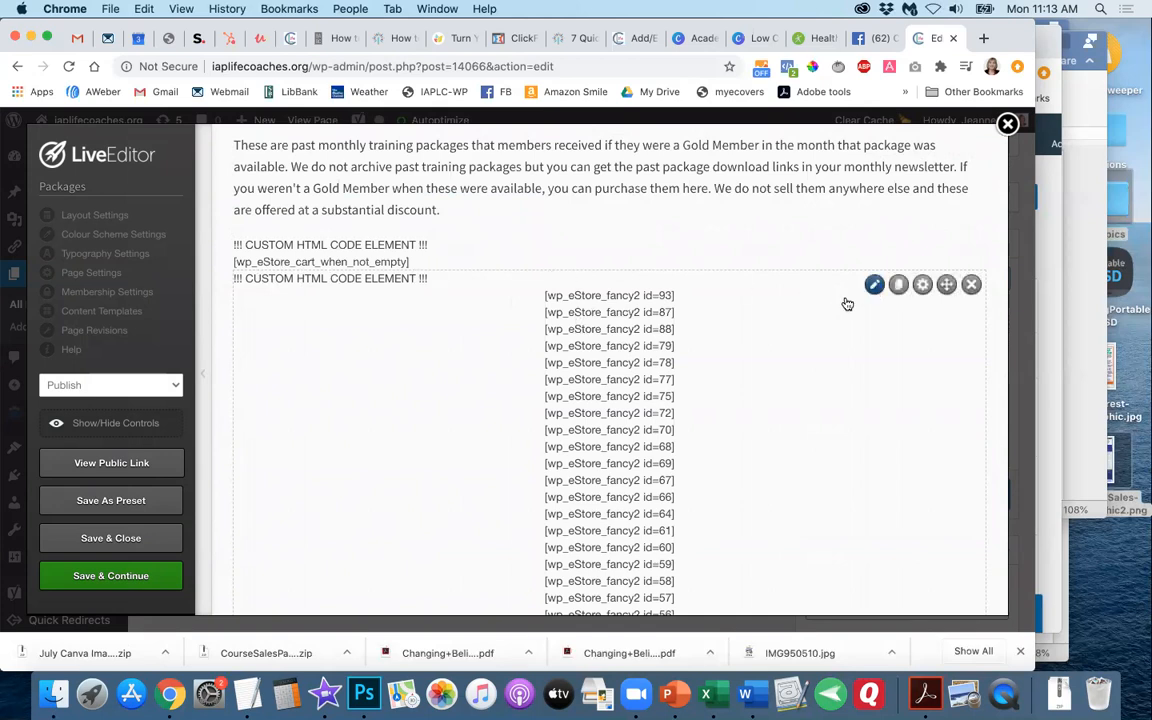
double_click(712, 390)
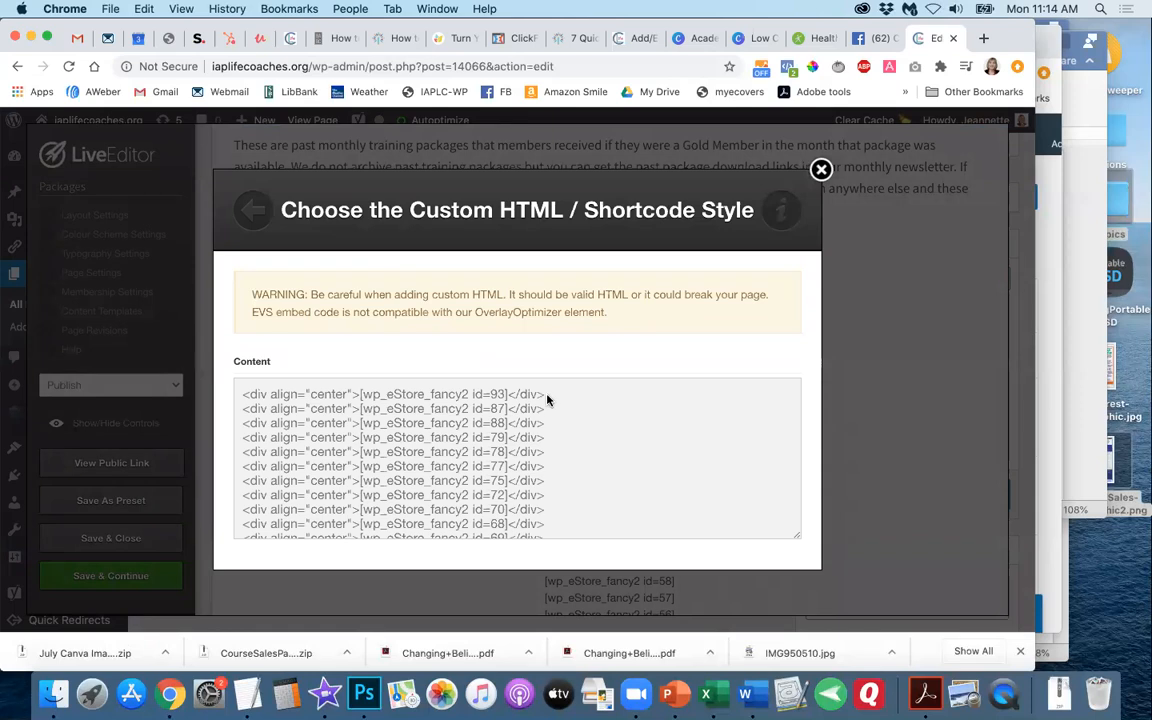
- Duplicate the first centered shortcode line, wp_eStore_fancy2 id=93, onto its own line directly beneath the original
left_click_drag(545, 395, 243, 397)
key("super+c")
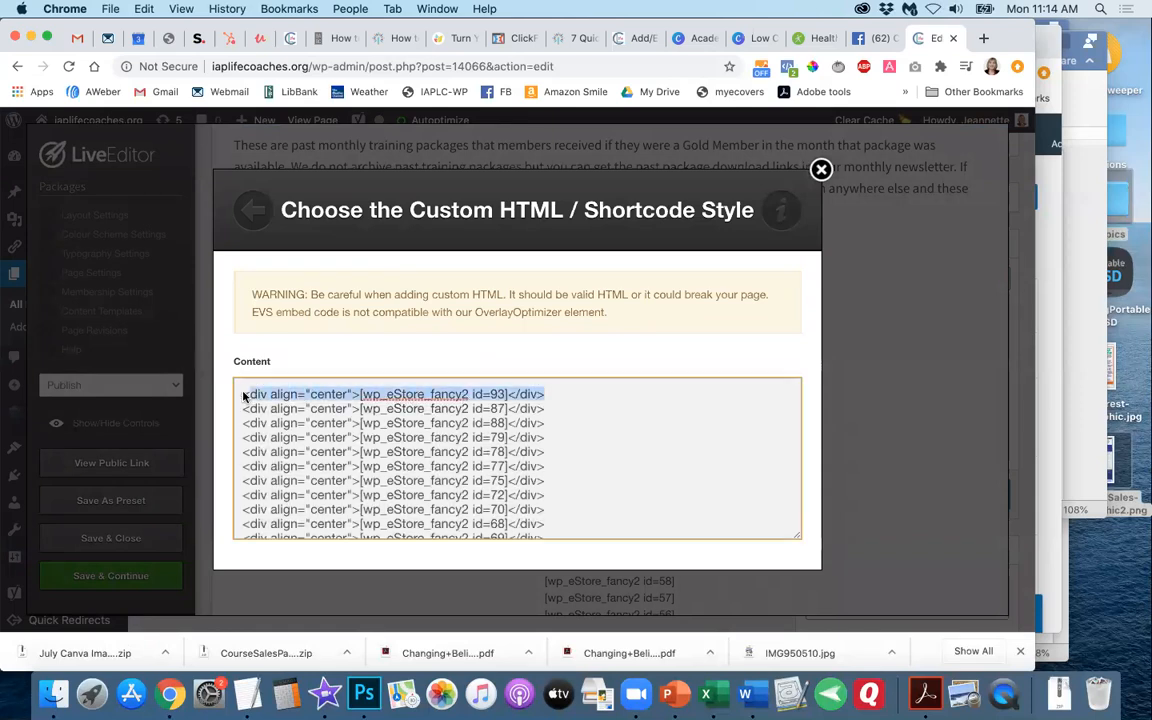
left_click(543, 399)
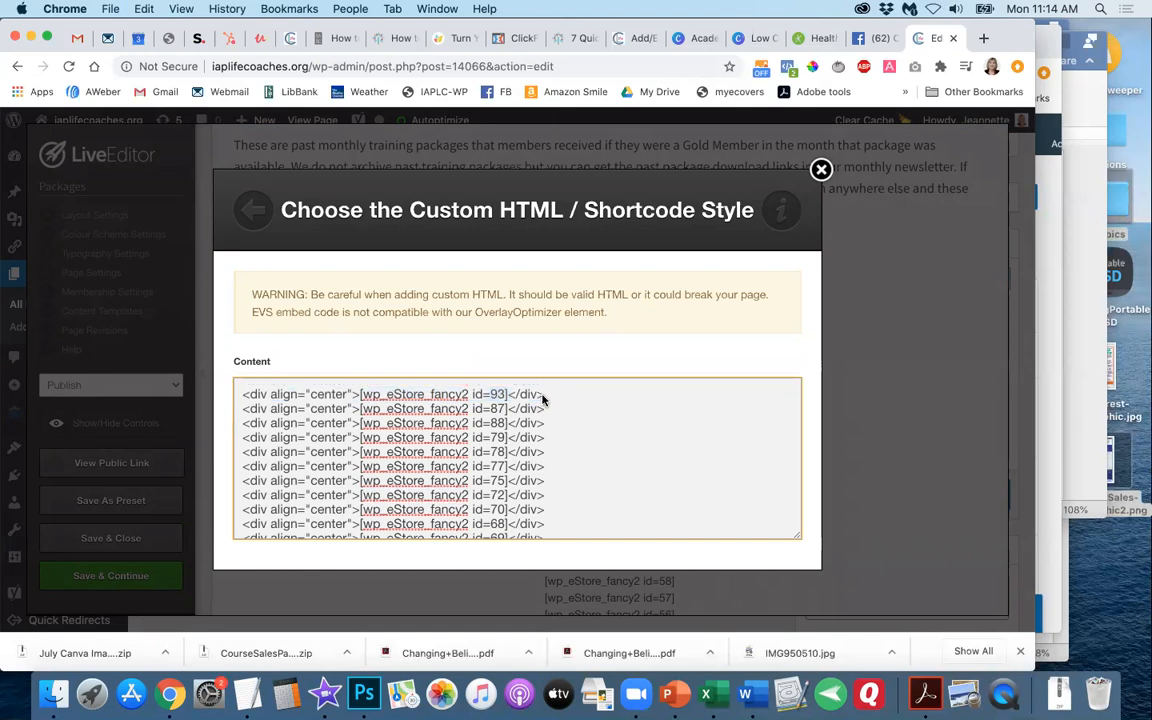
key("super+v")
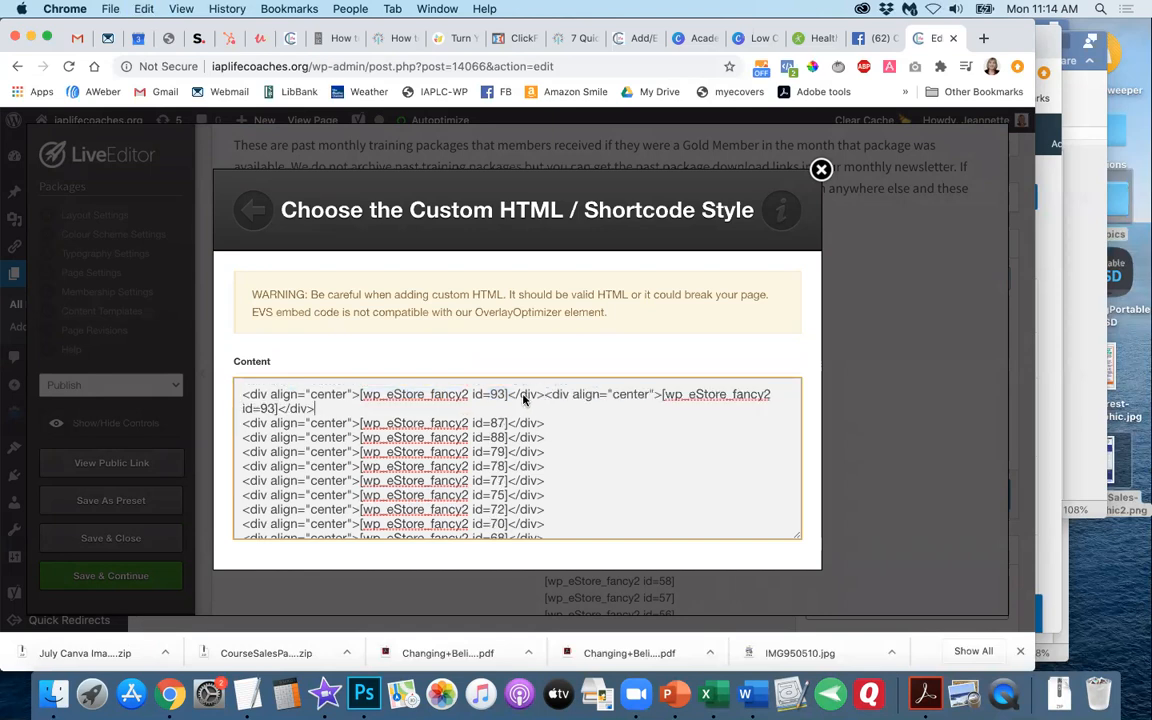
key("Return")
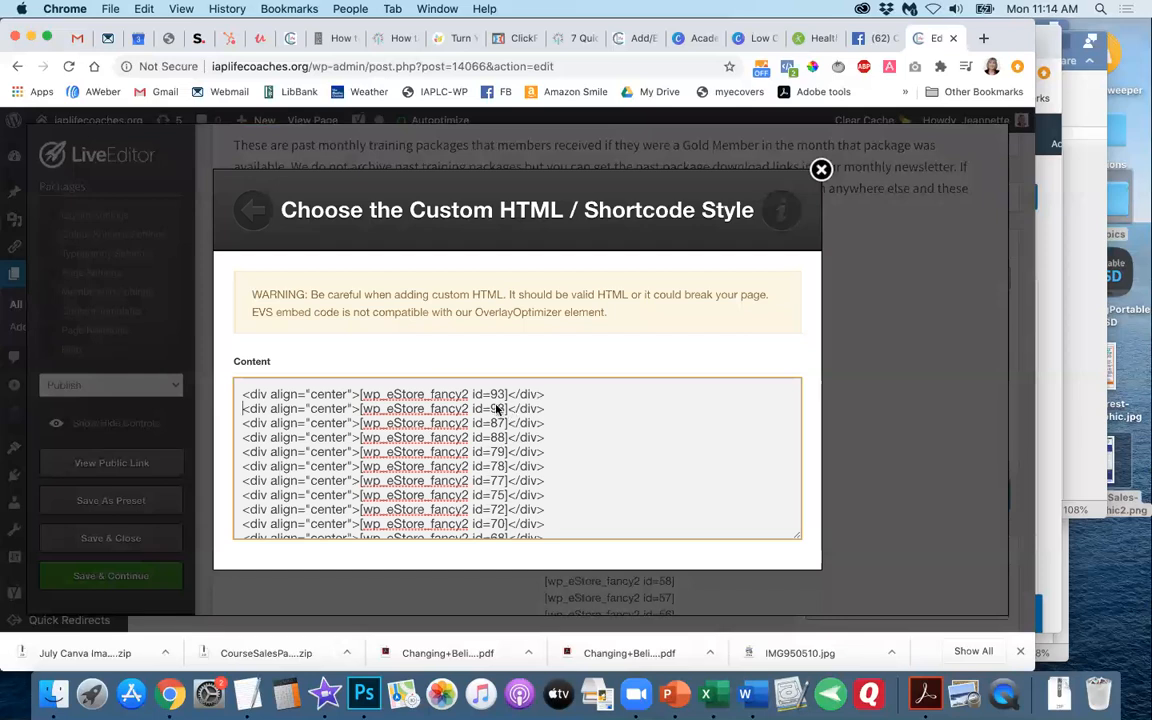
- Change the first shortcode's product id to 96, update the custom HTML element, and save and close the Live Editor
key("BackSpace")
key("BackSpace")
type("6")
scroll(597, 469, "down", 15)
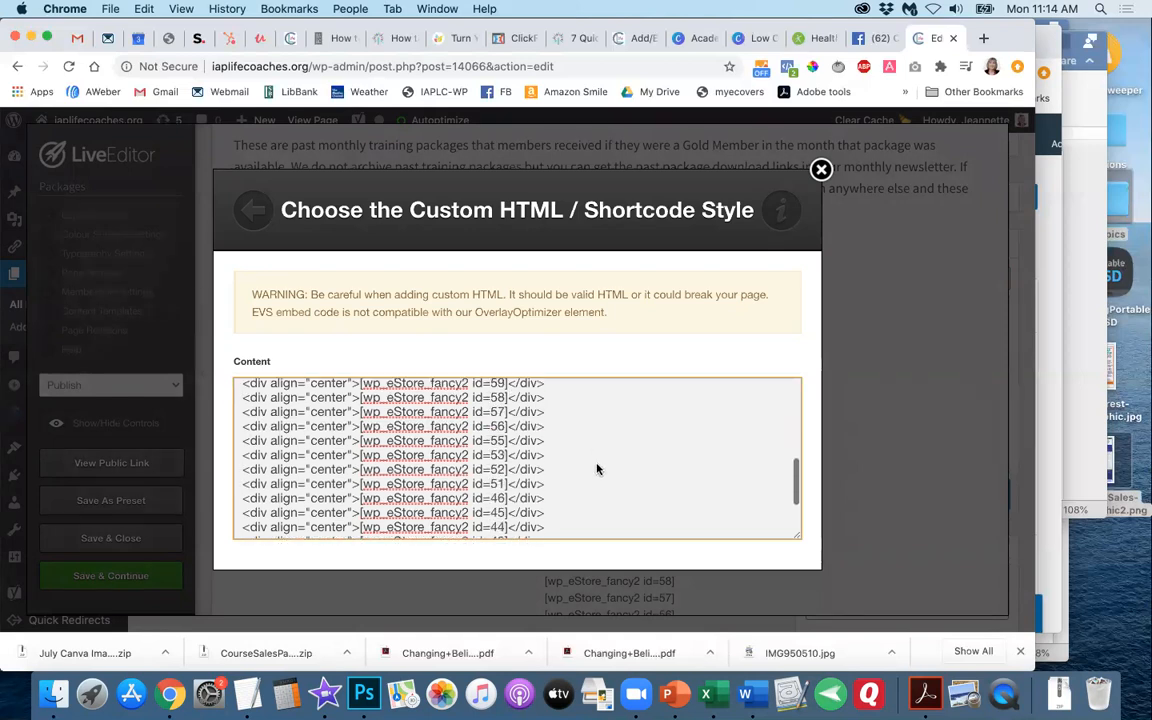
scroll(661, 420, "down", 5)
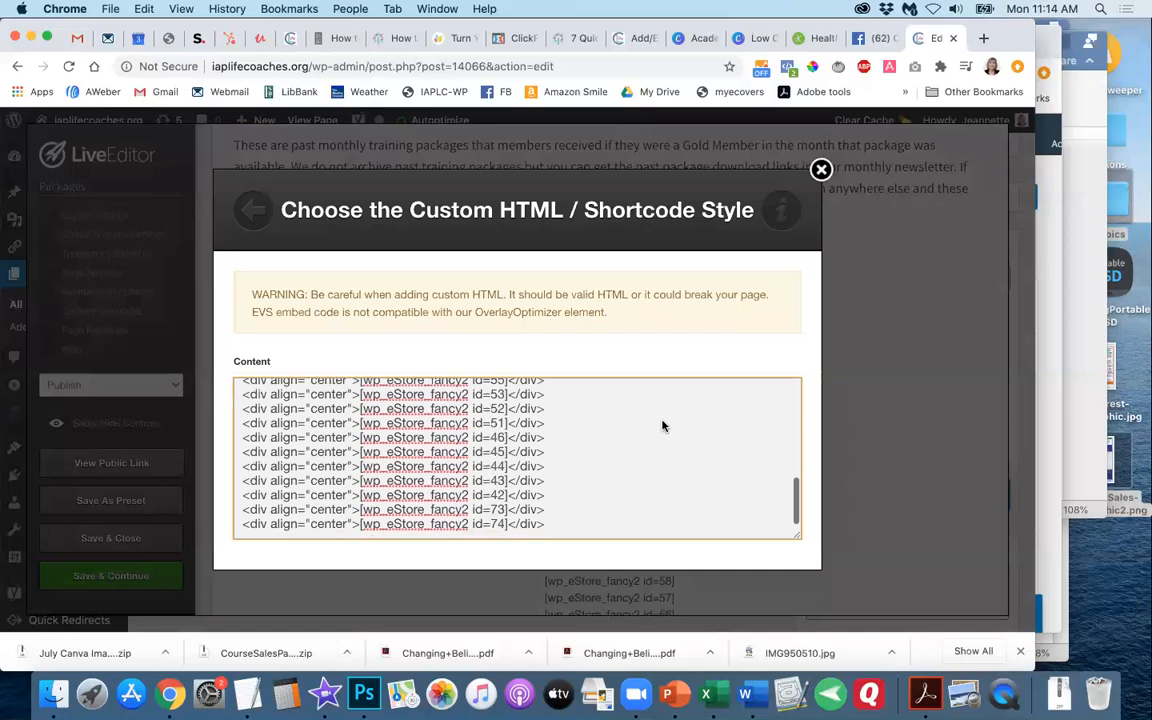
left_click(755, 530)
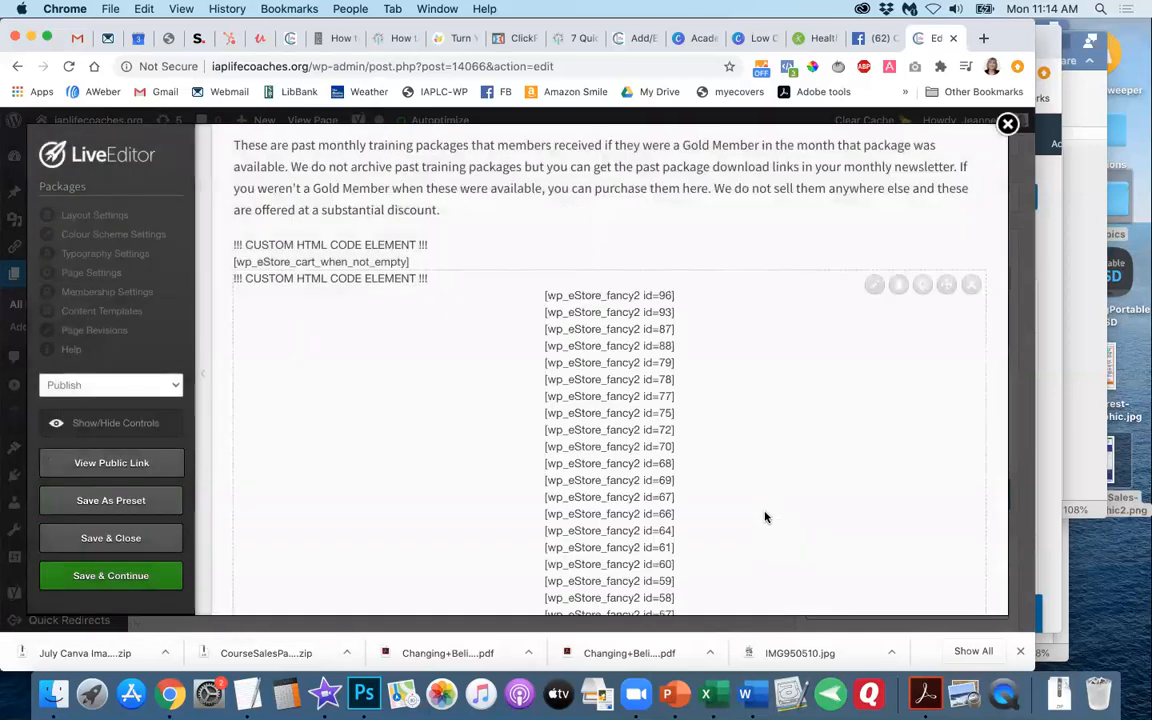
left_click(157, 543)
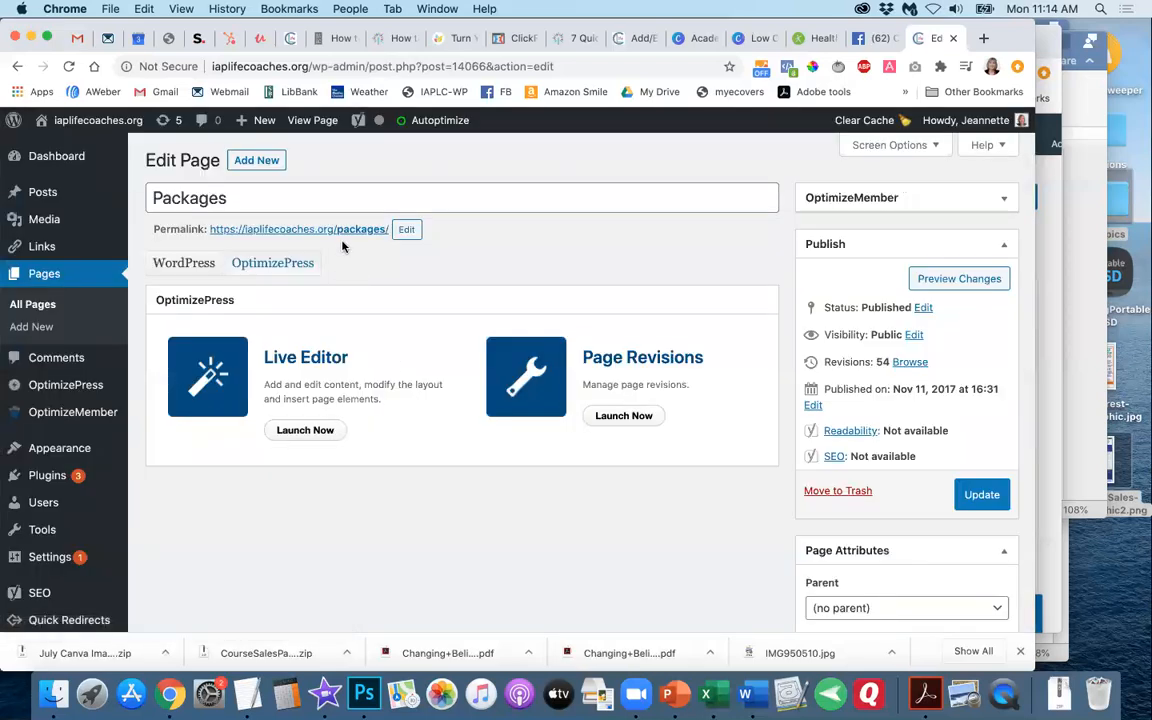
- Load the public Packages page from its permalink and check the "Launch Your Workshop Like a Boss" listing
left_click(342, 230)
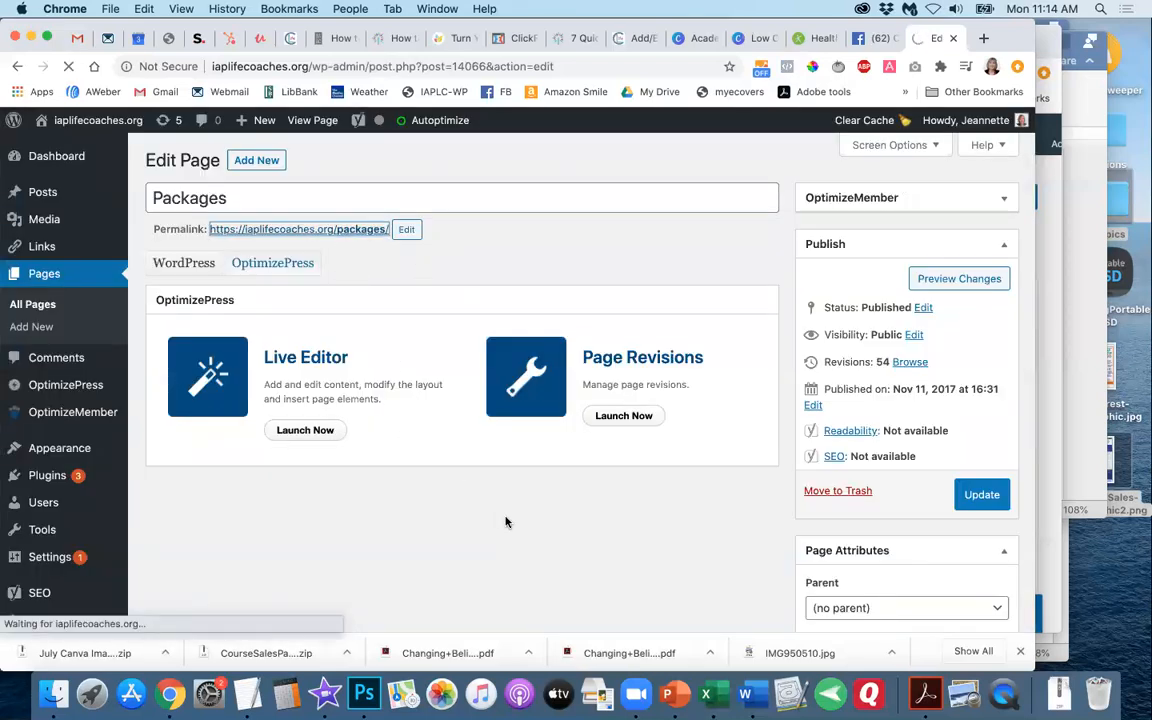
scroll(505, 521, "down", 3)
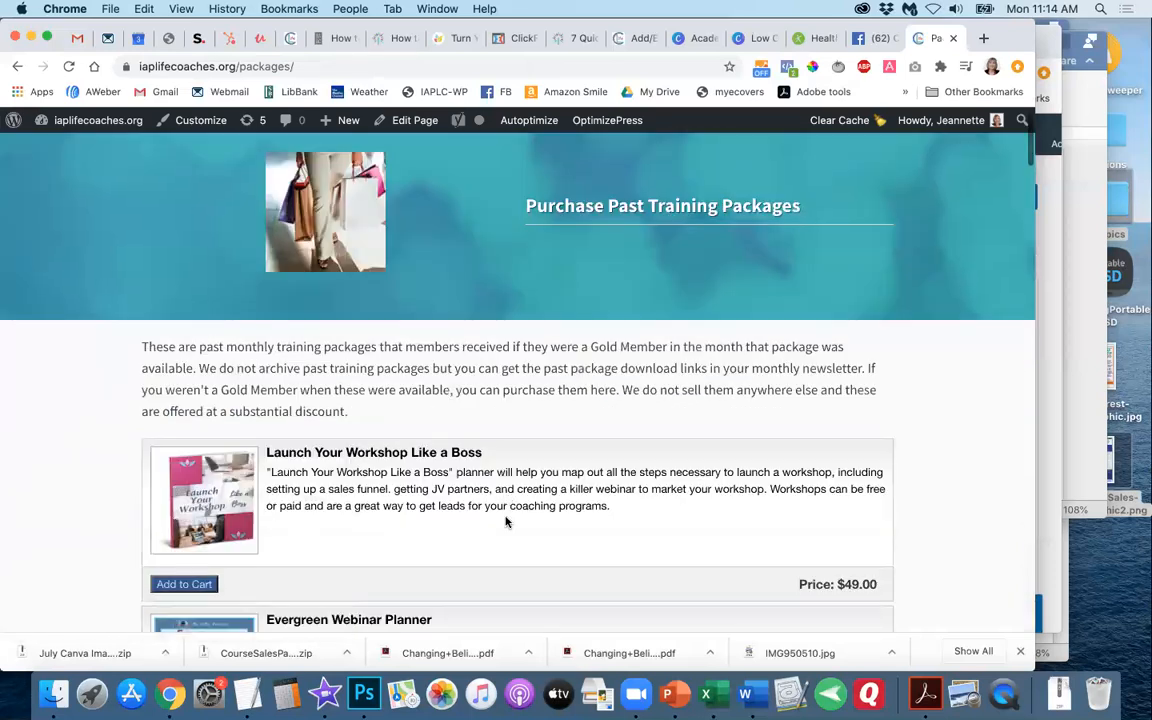
scroll(505, 521, "down", 1)
scroll(505, 521, "down", 1)
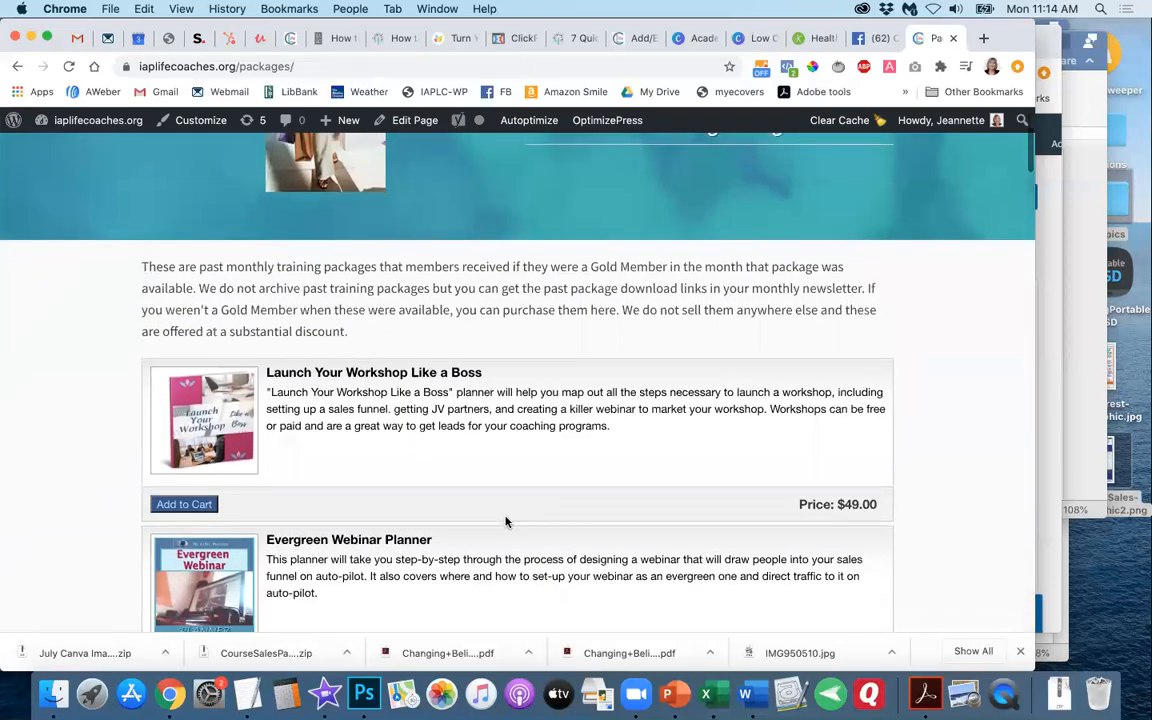
scroll(505, 521, "down", 3)
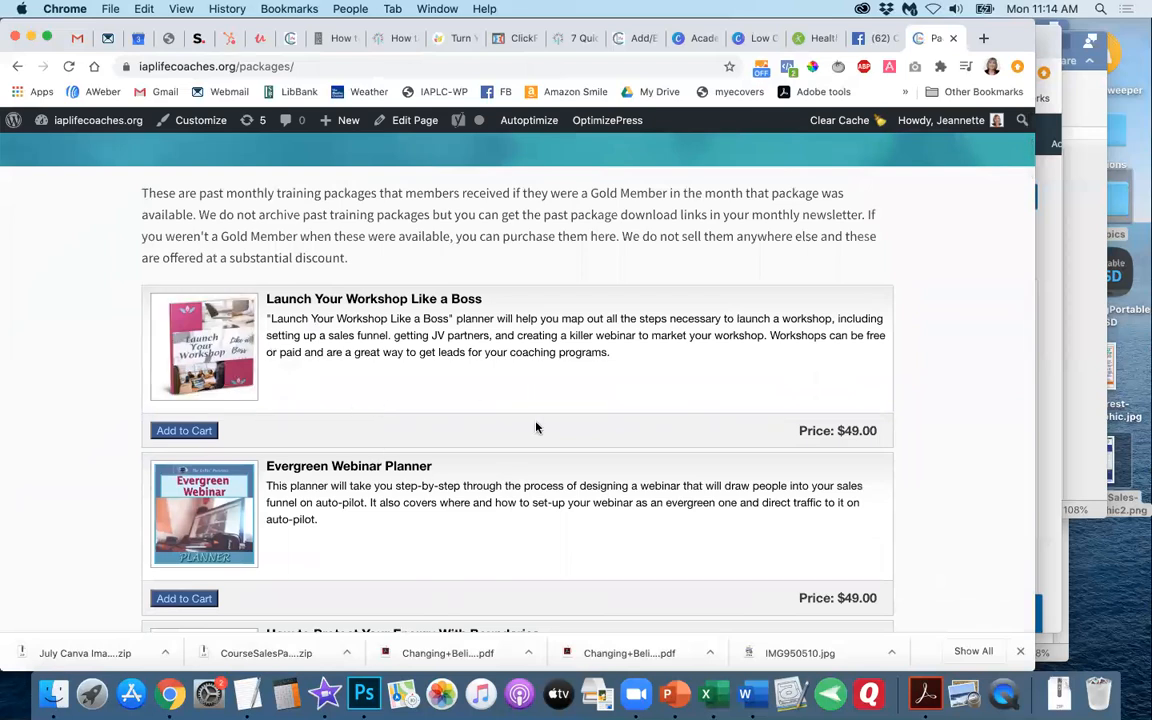
scroll(536, 427, "down", 1)
scroll(536, 427, "up", 7)
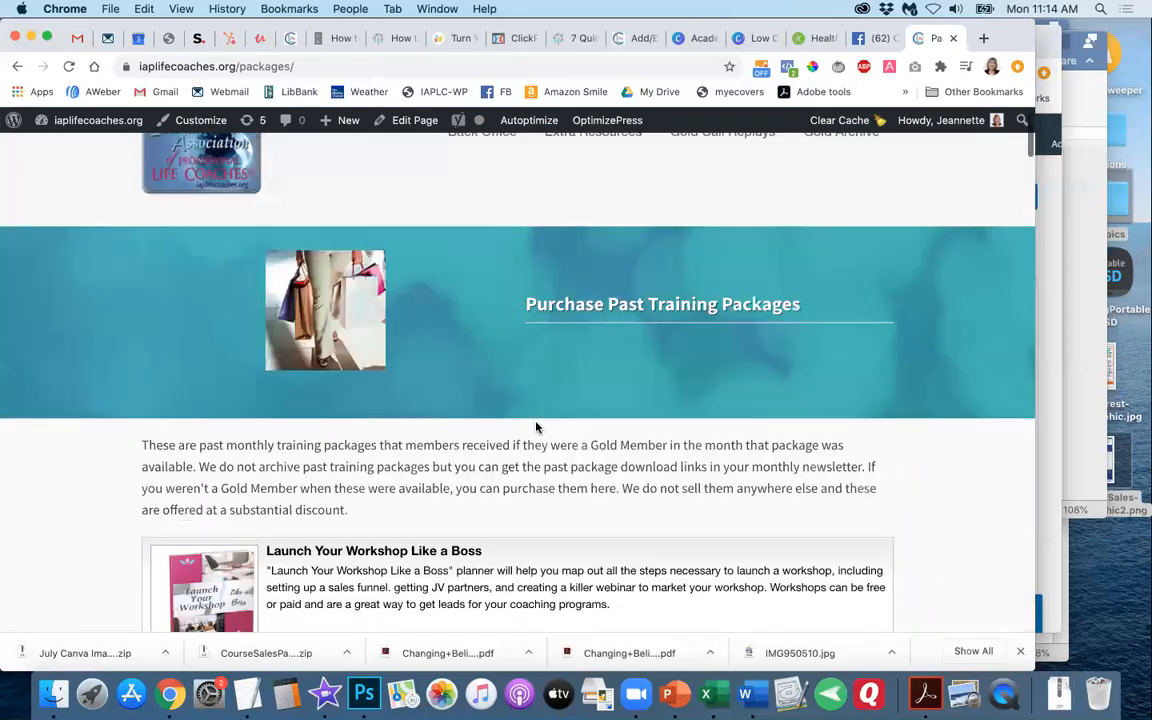
scroll(536, 427, "up", 2)
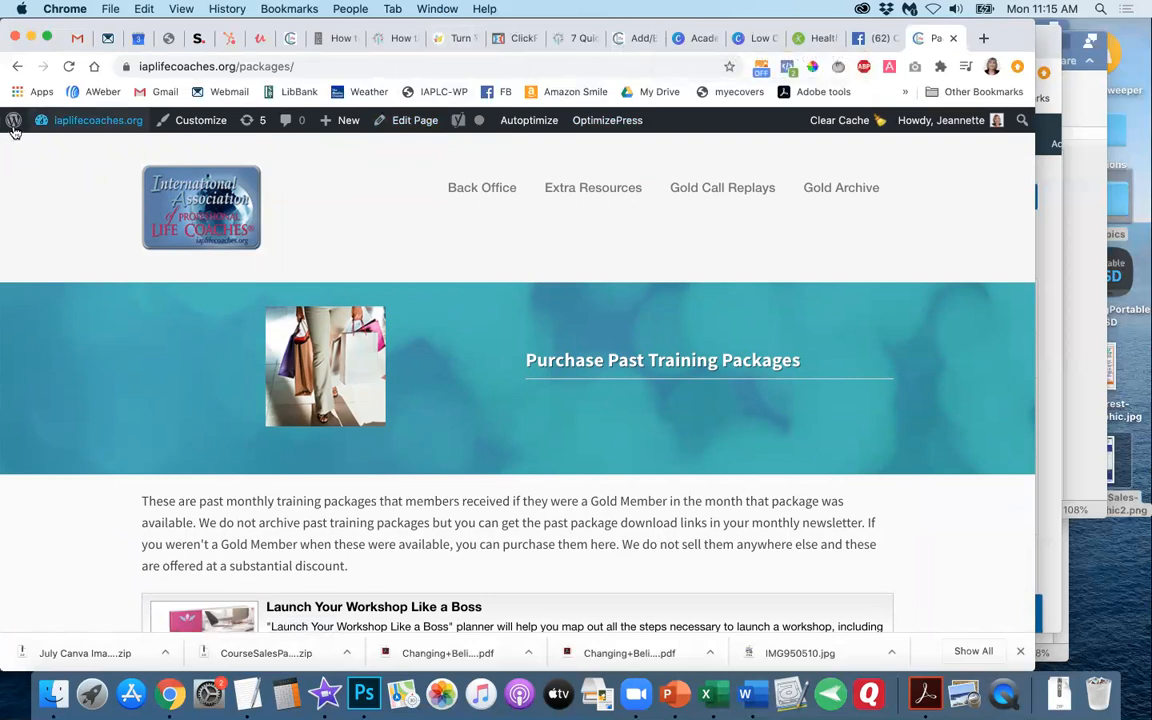
- Go to the site's dashboard and start a new page titled "Practice"
mouse_move(14, 121)
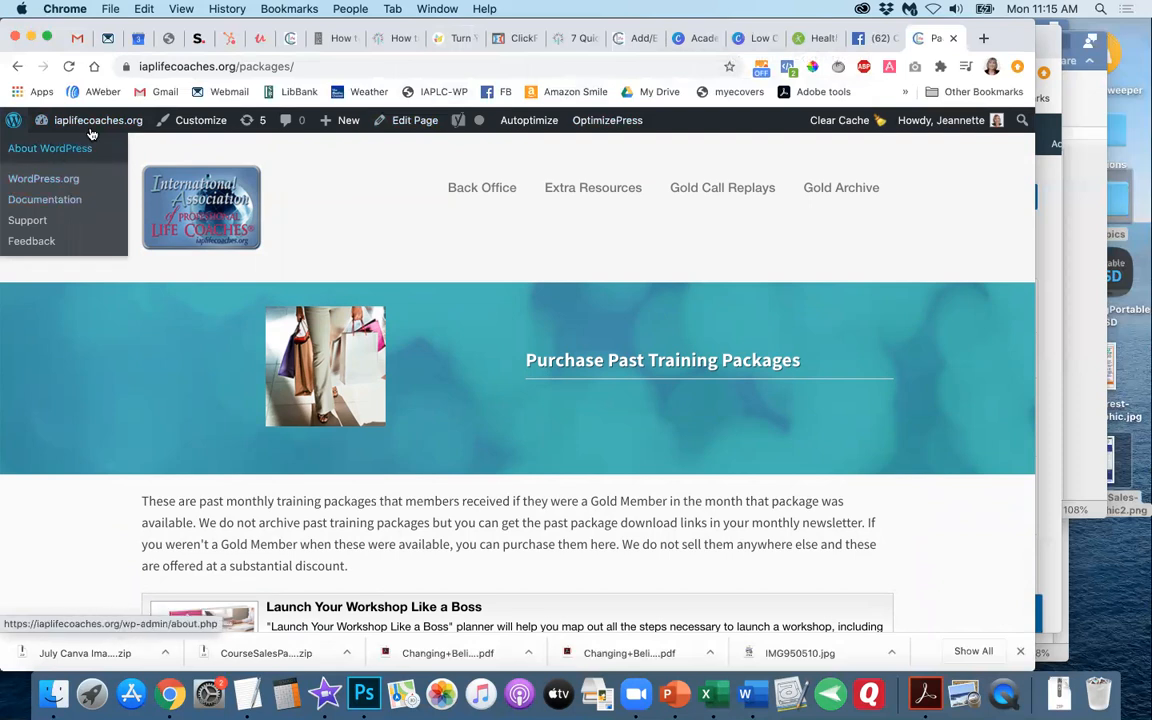
mouse_move(85, 121)
left_click(82, 150)
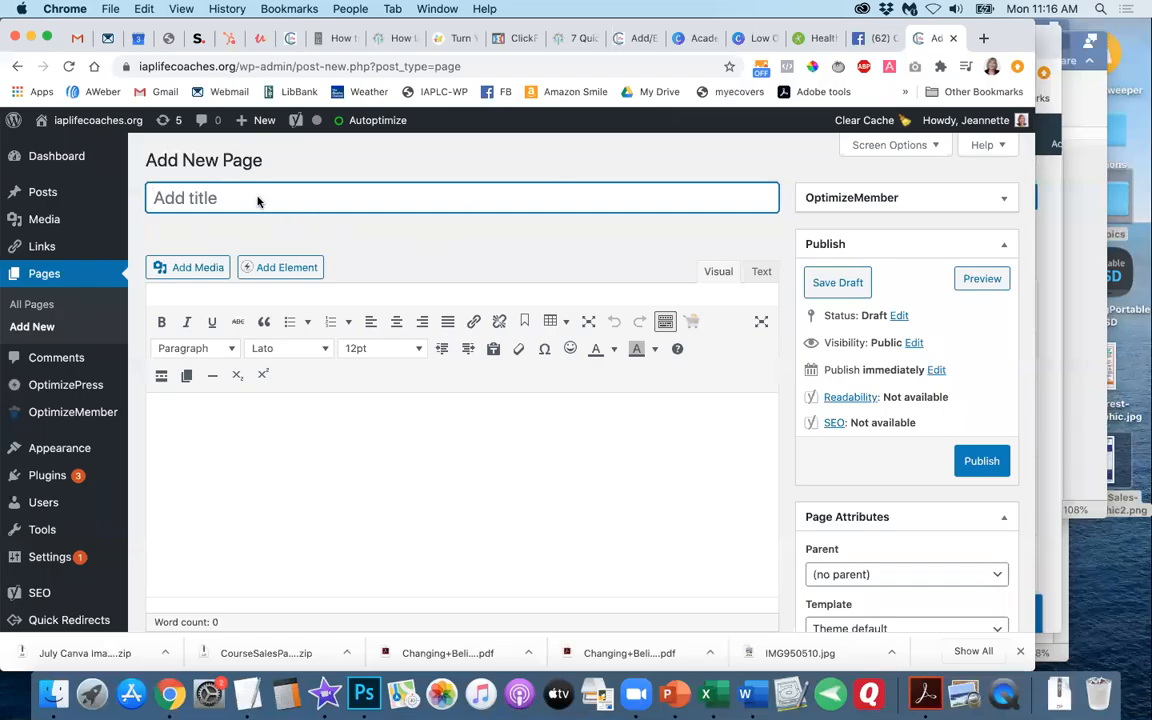
type("ractice")
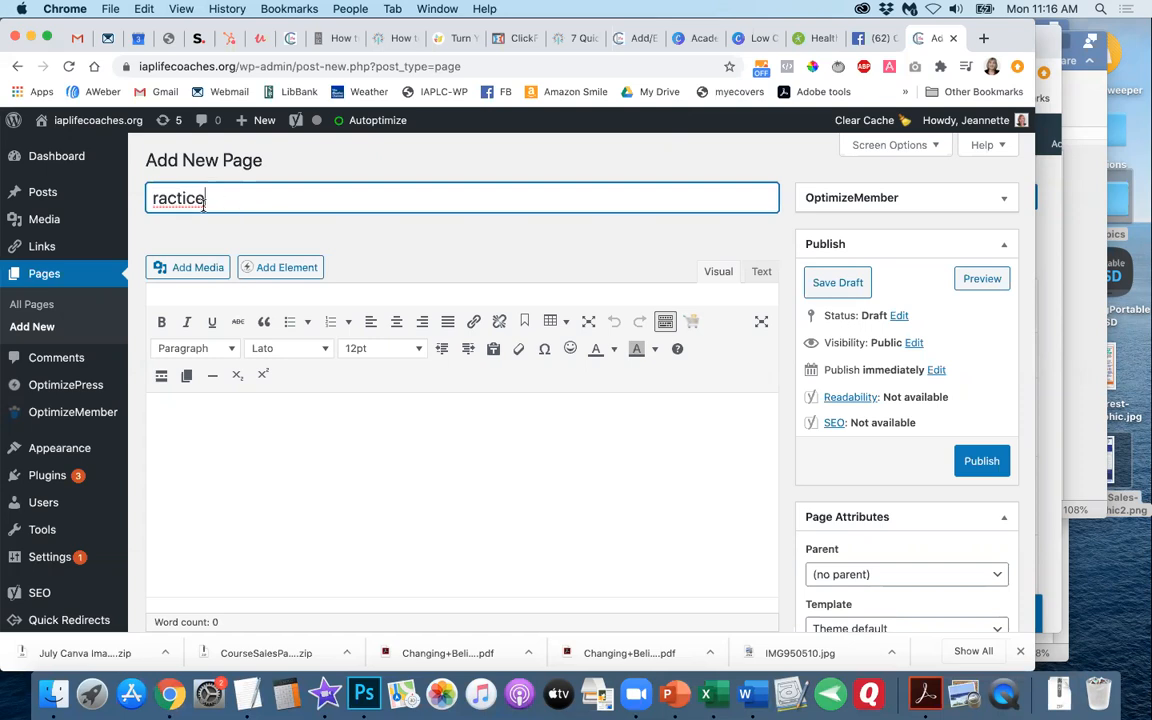
left_click(152, 200)
type("P")
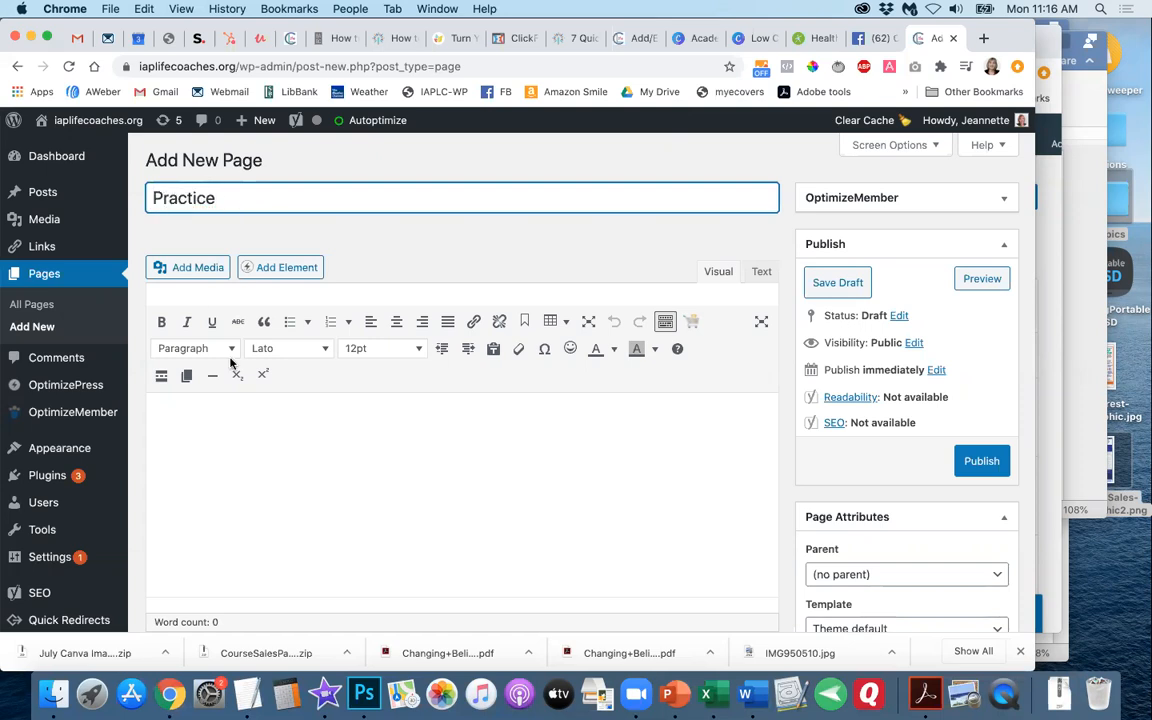
- Insert the "Launch Your Workshop Like a Boss" planner description from the Word document IAPLC-news-2020-July into the Practice page's body
left_click(307, 421)
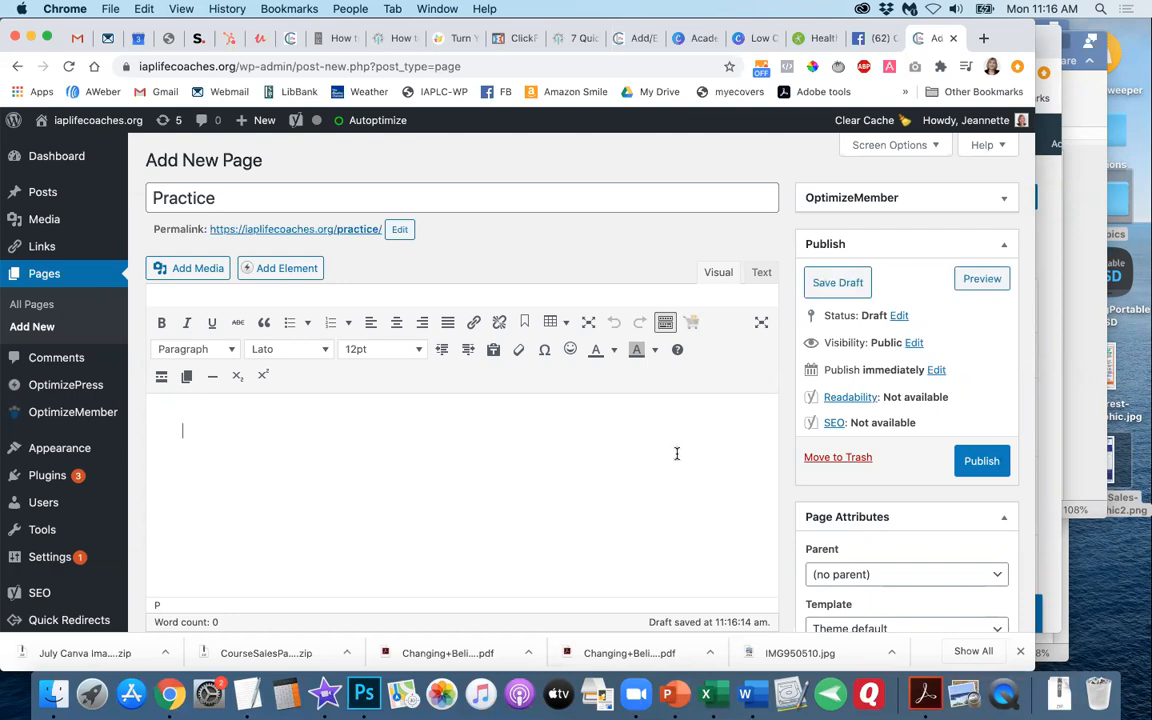
left_click(745, 693)
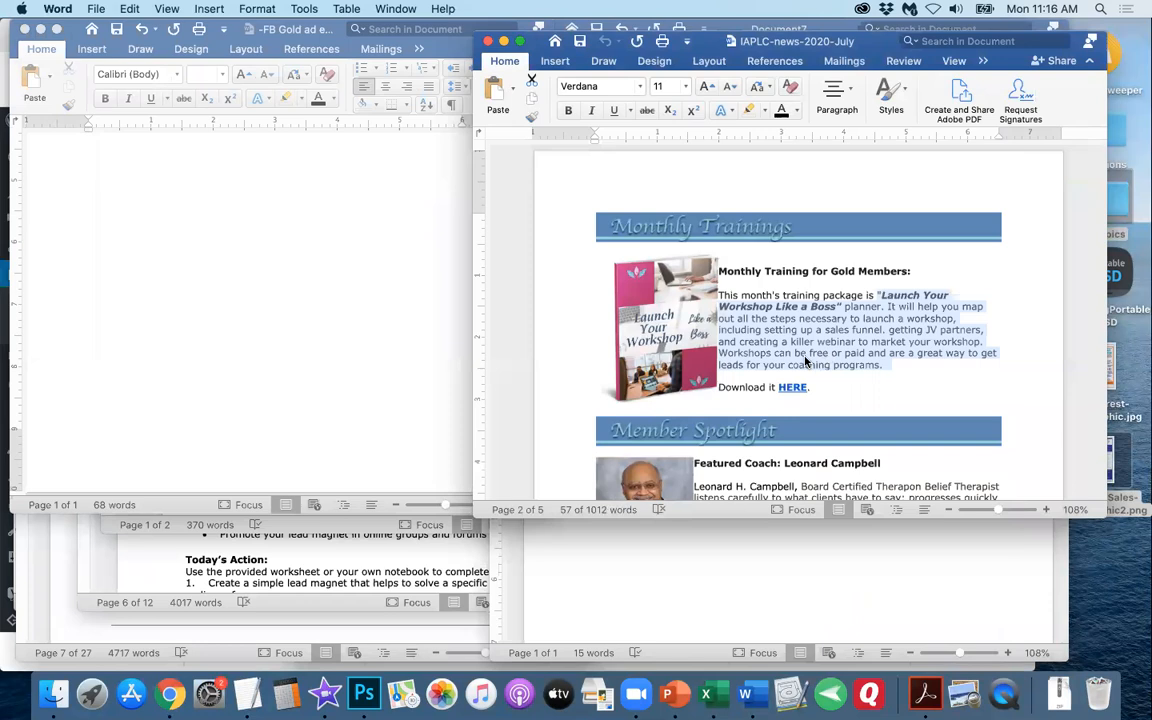
left_click(170, 693)
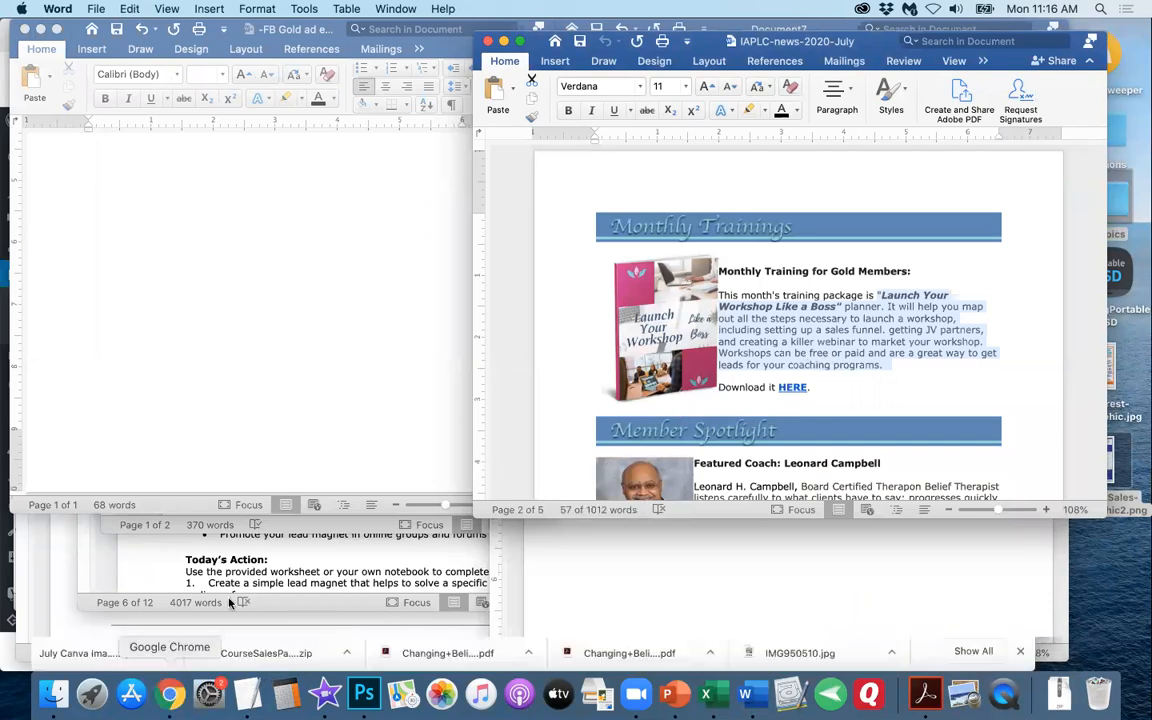
key("super+v")
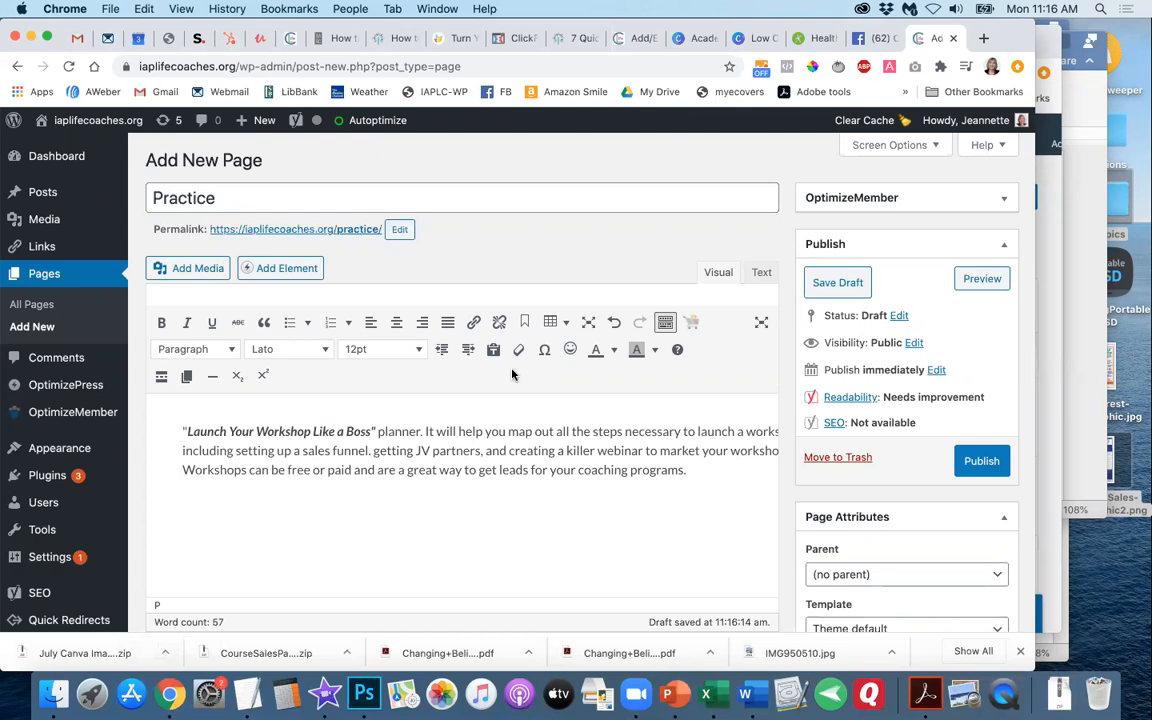
- Insert the WP eStore fancy1 shortcode with product ID 96 below the planner description
left_click(693, 325)
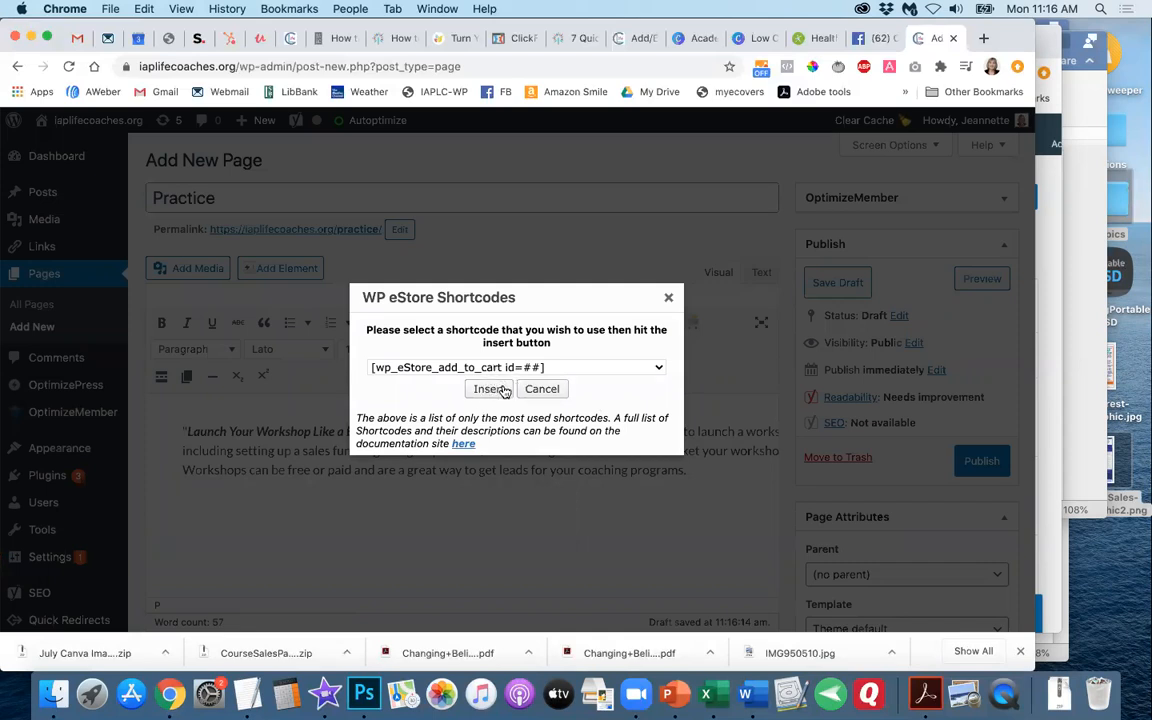
left_click(658, 369)
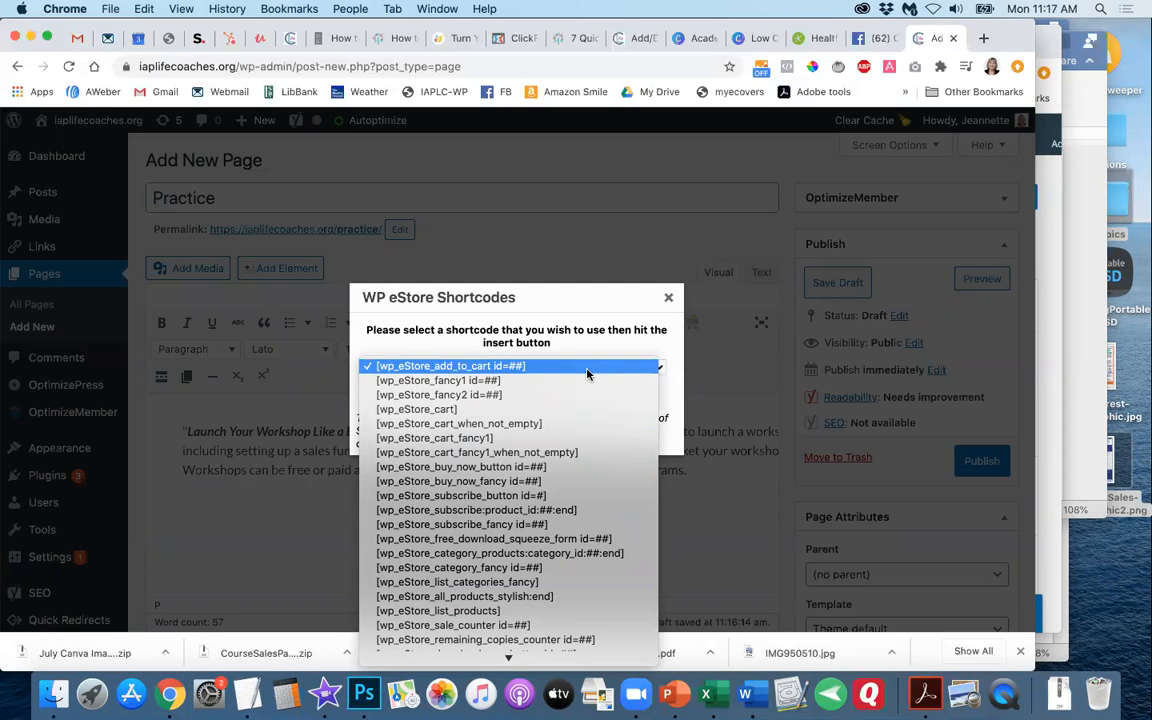
left_click(446, 381)
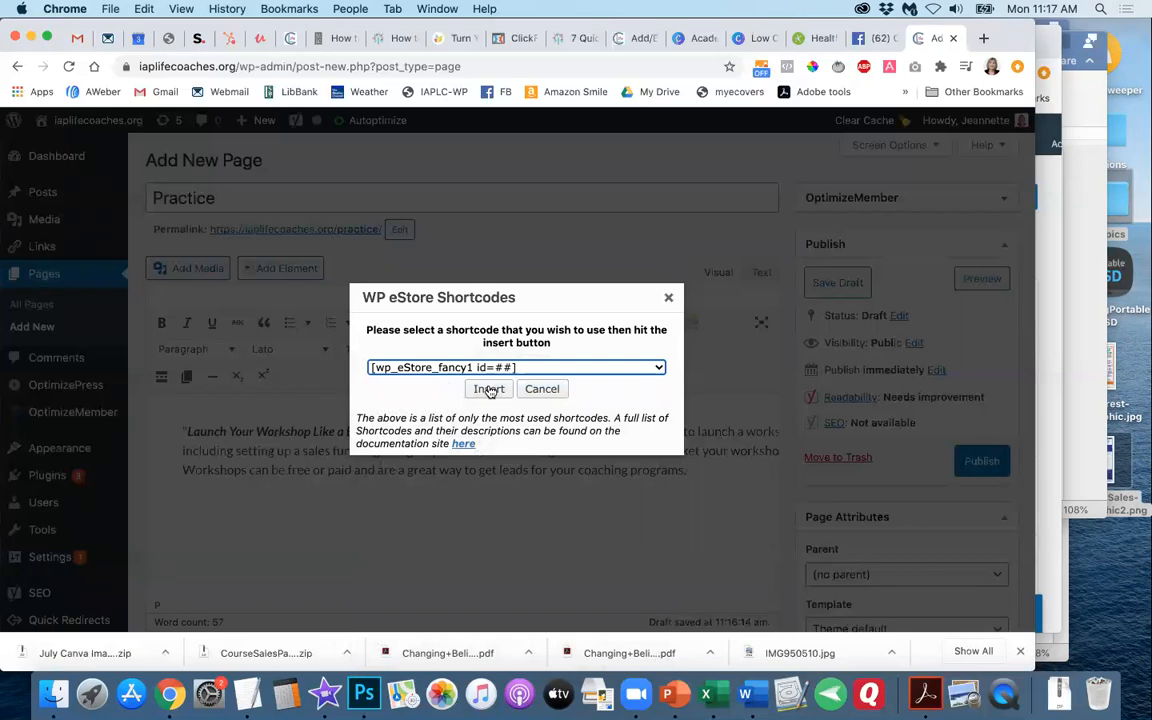
left_click(488, 389)
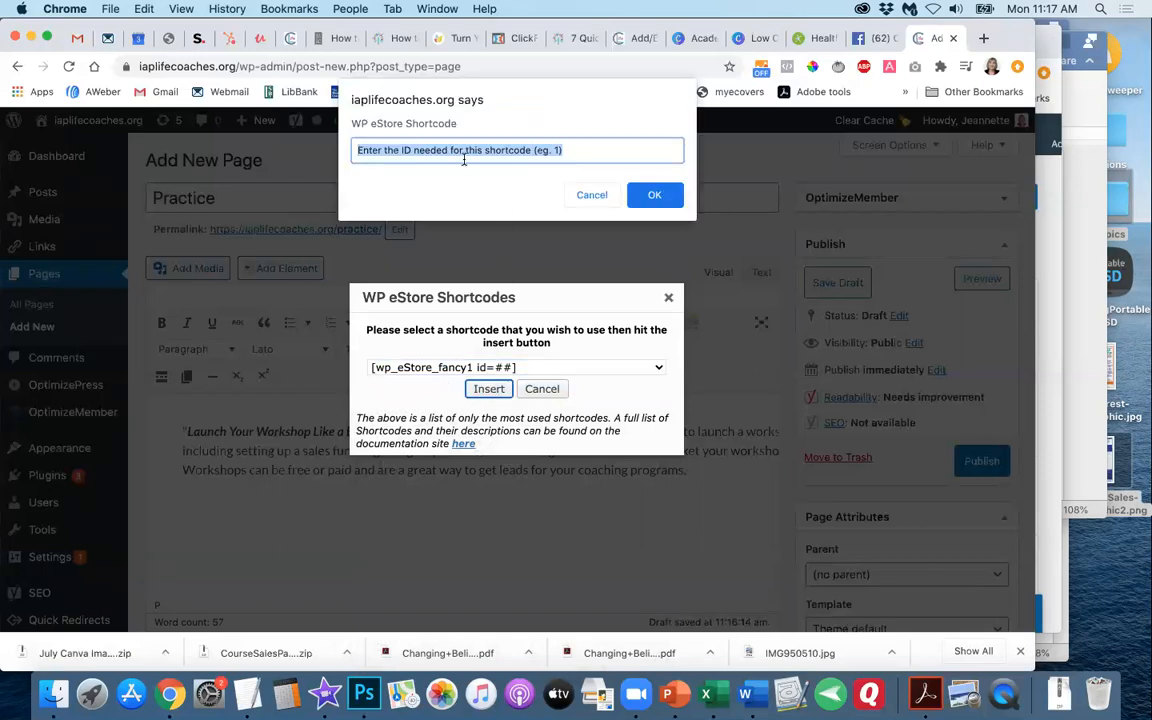
type("96")
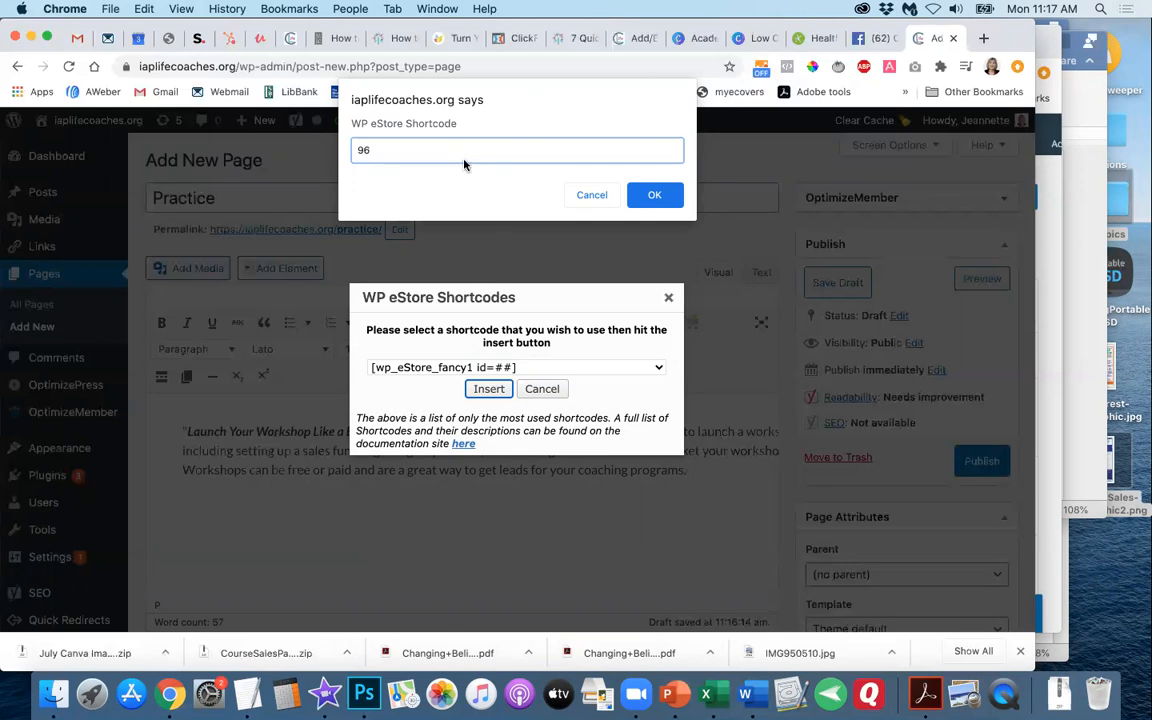
left_click(652, 197)
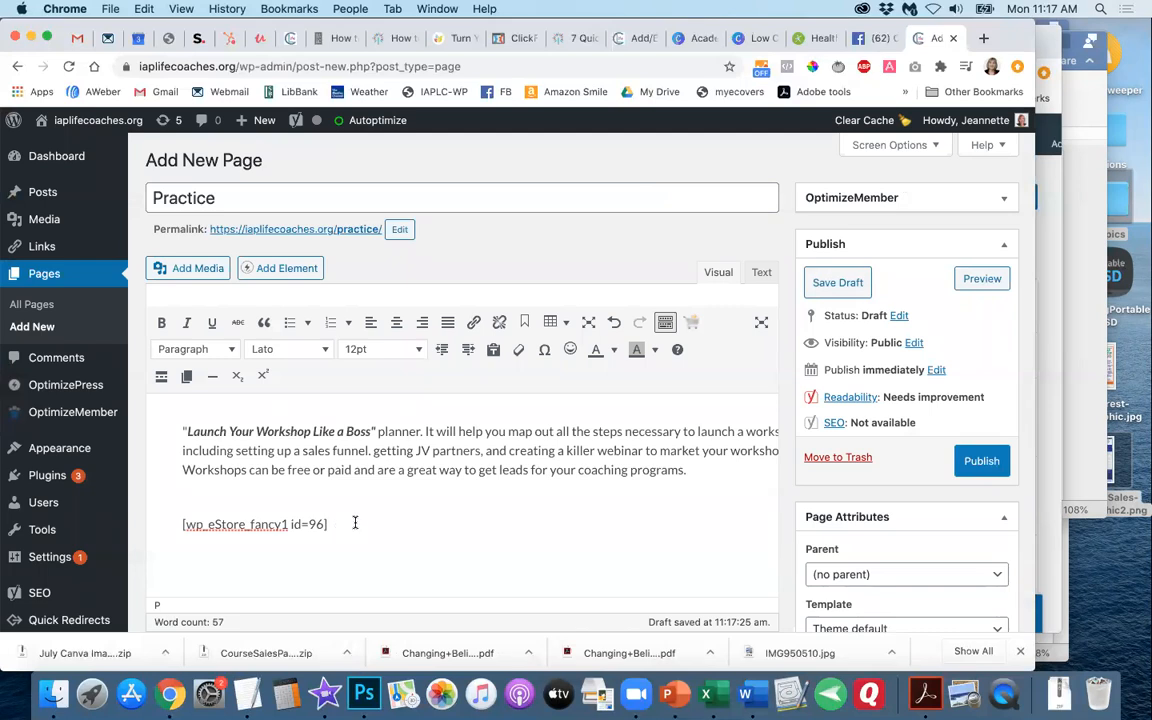
- Center the fancy1 shortcode line below the description and check its alignment in the page's HTML source
left_click_drag(350, 524, 162, 524)
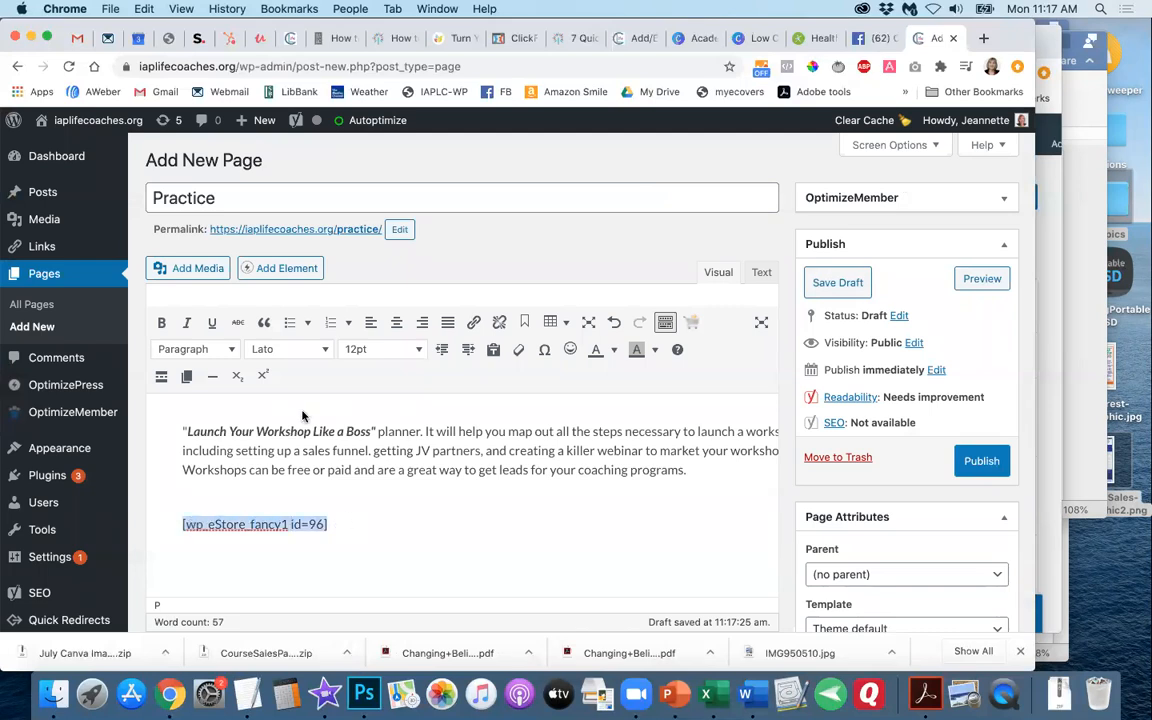
left_click(396, 324)
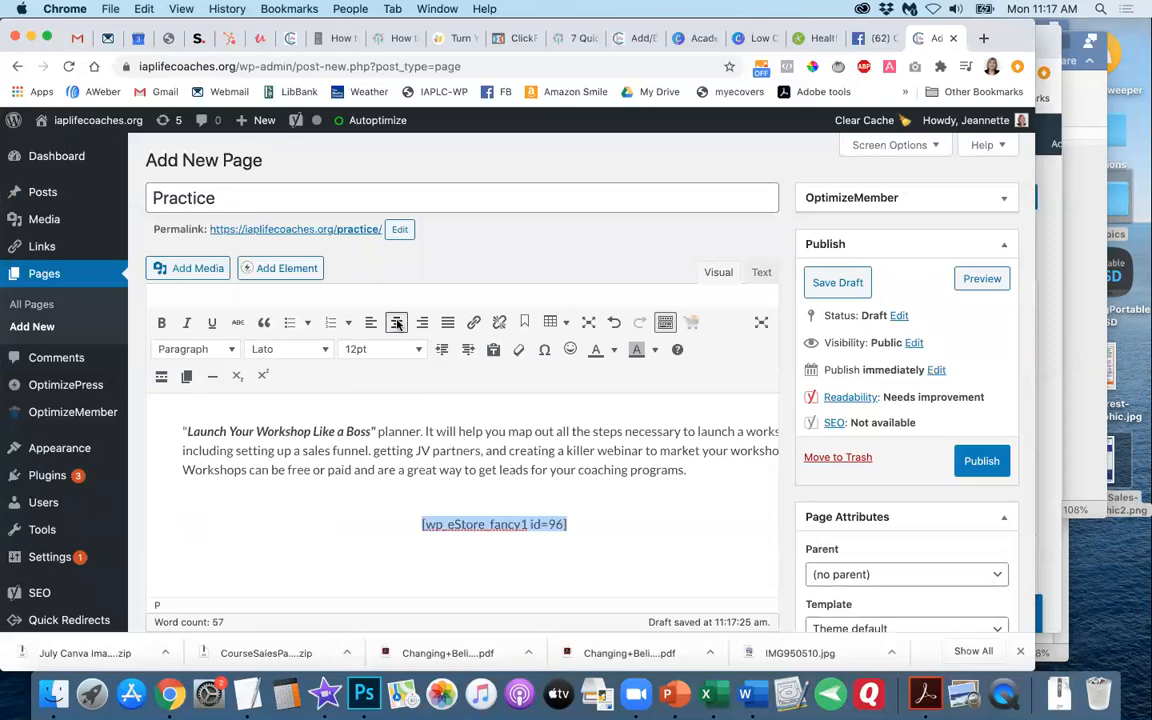
left_click(761, 272)
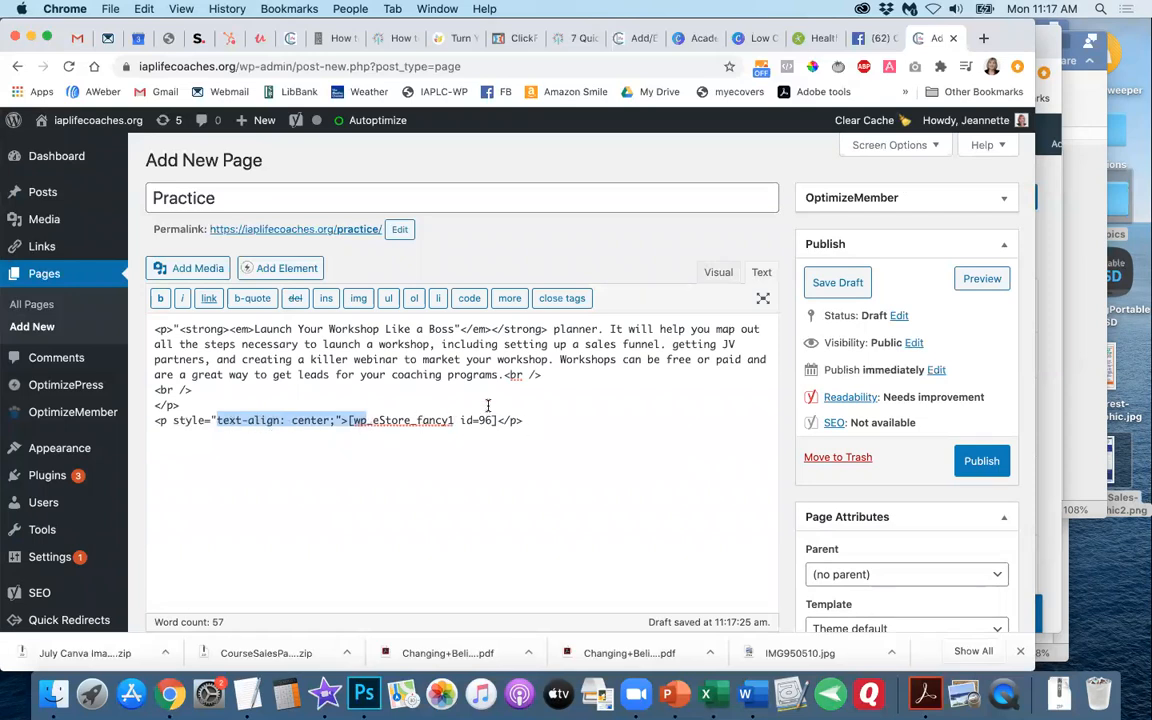
left_click(716, 272)
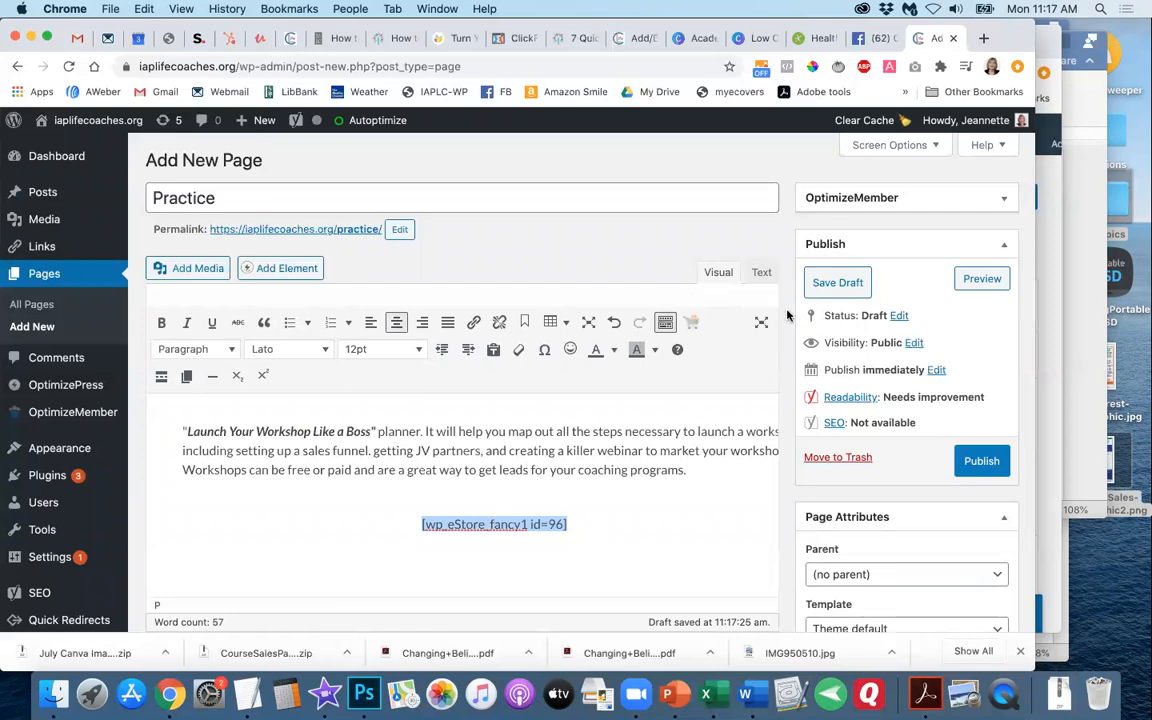
- Save the Practice page as a draft, preview its product display, and return to the page editor
left_click(823, 286)
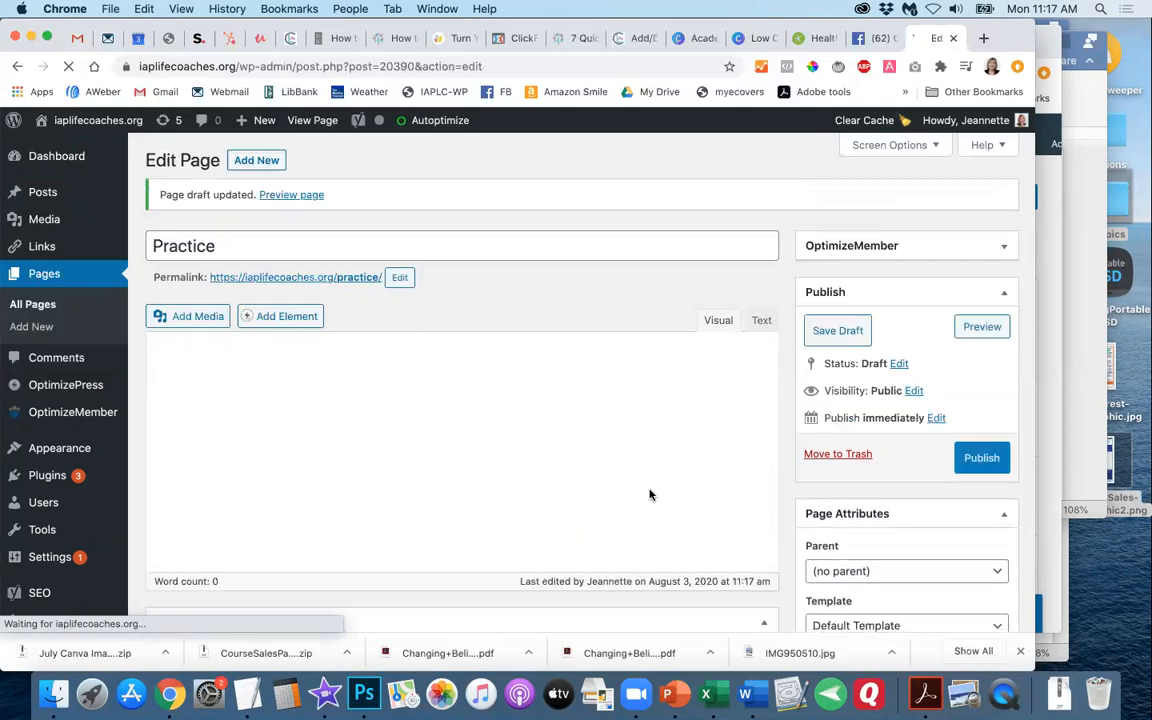
left_click(982, 327)
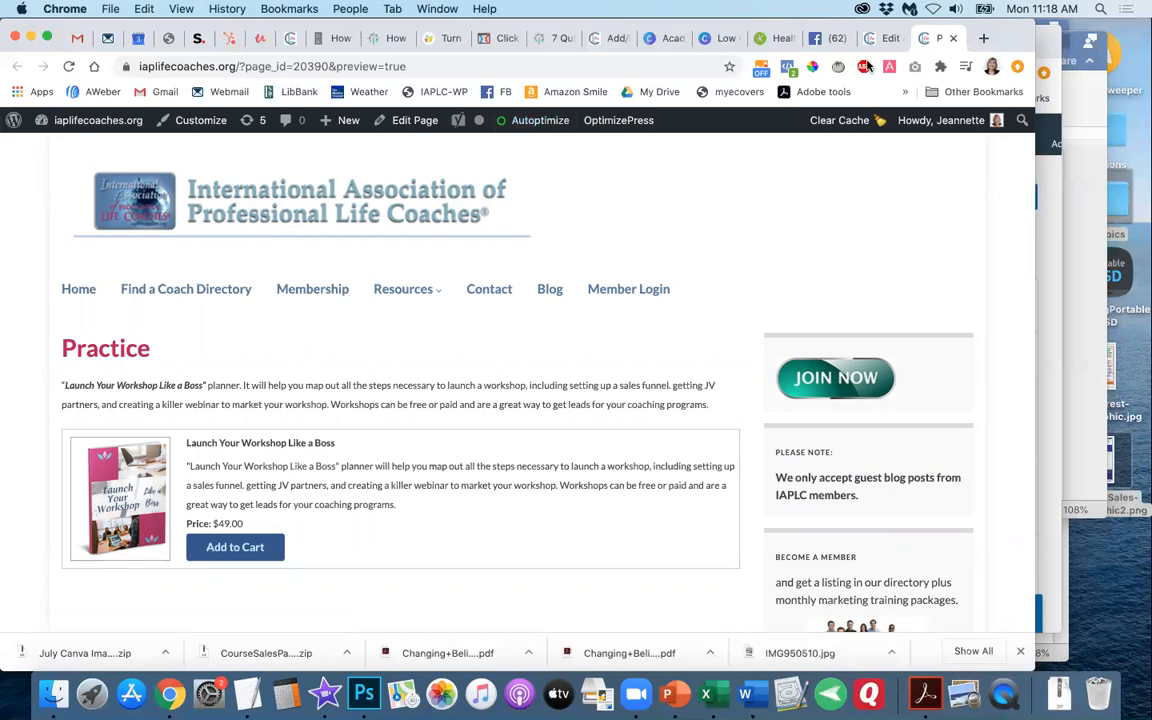
left_click(887, 38)
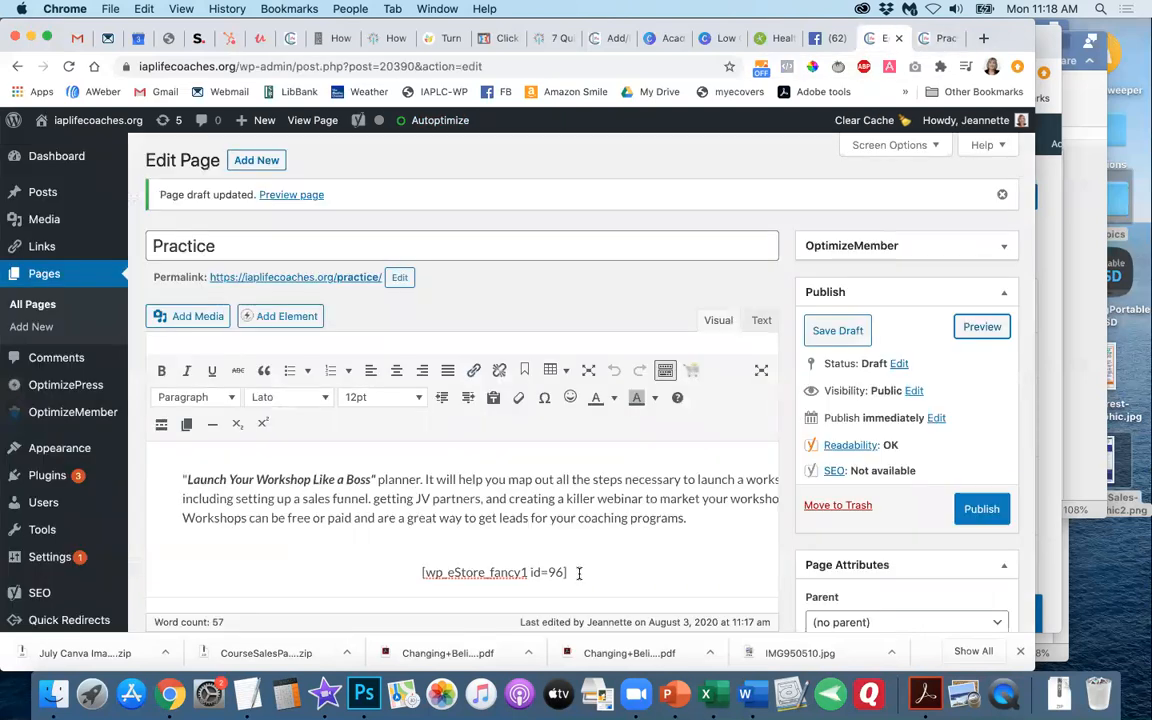
- Replace the fancy1 shortcode with the wp_eStore_add_to_cart shortcode using product ID 96
left_click_drag(571, 571, 380, 573)
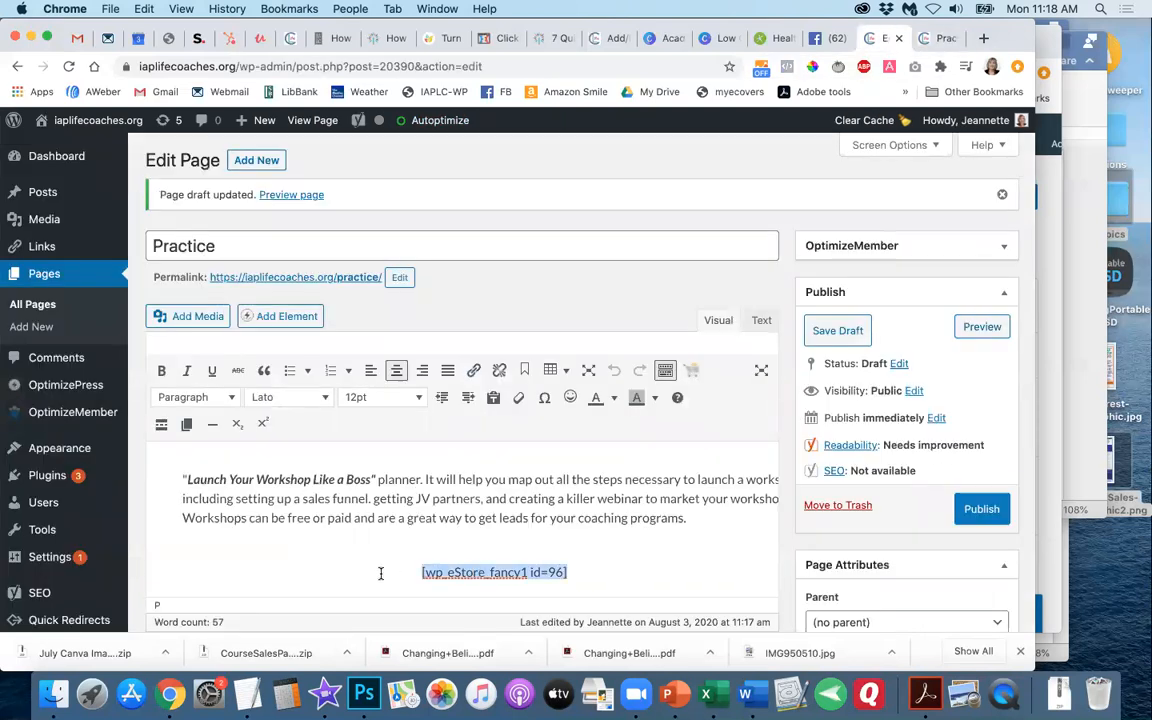
scroll(563, 417, "down", 1)
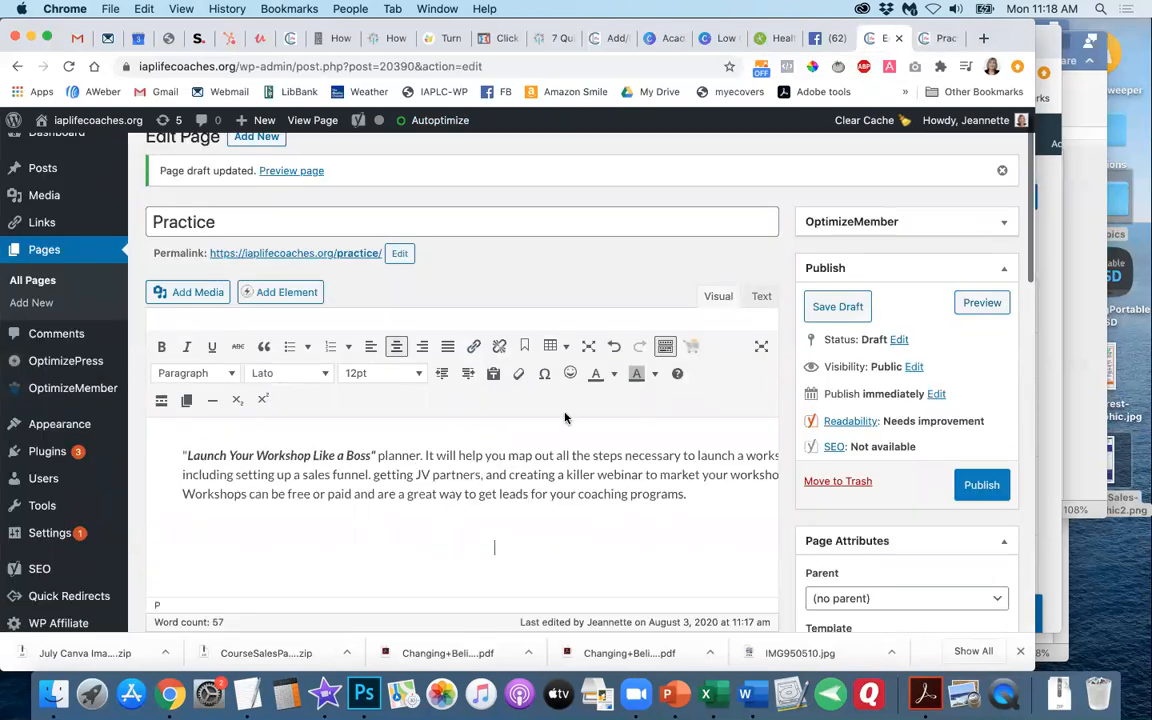
left_click(689, 352)
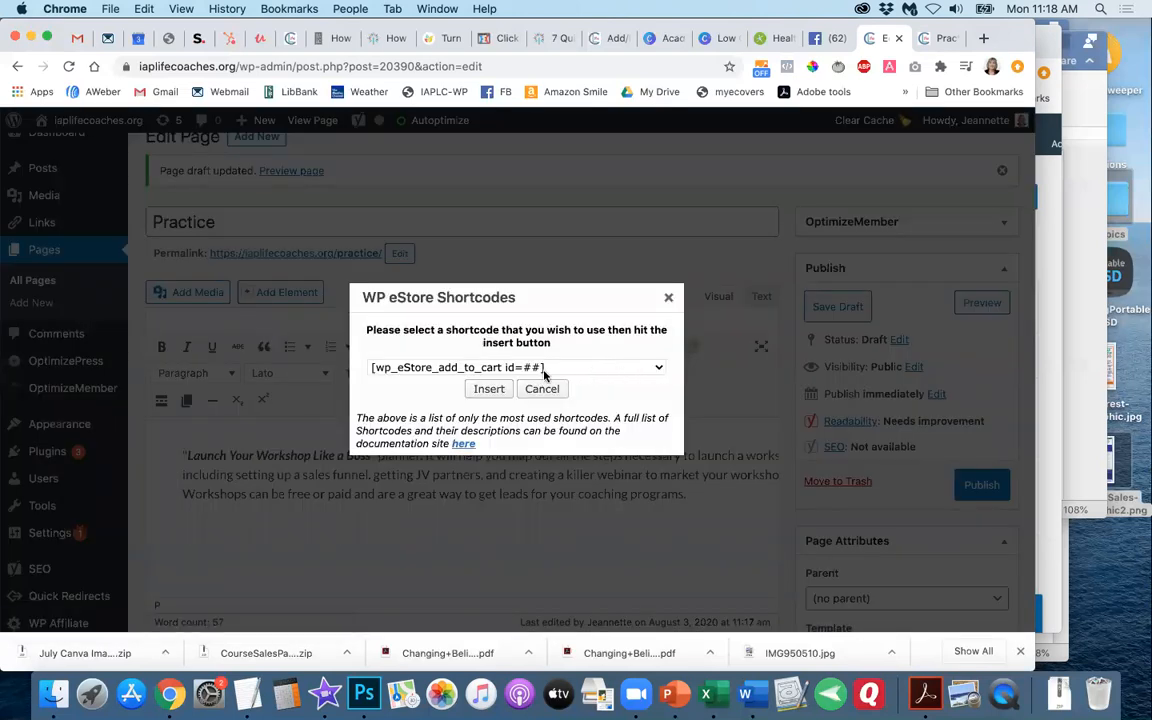
left_click(486, 389)
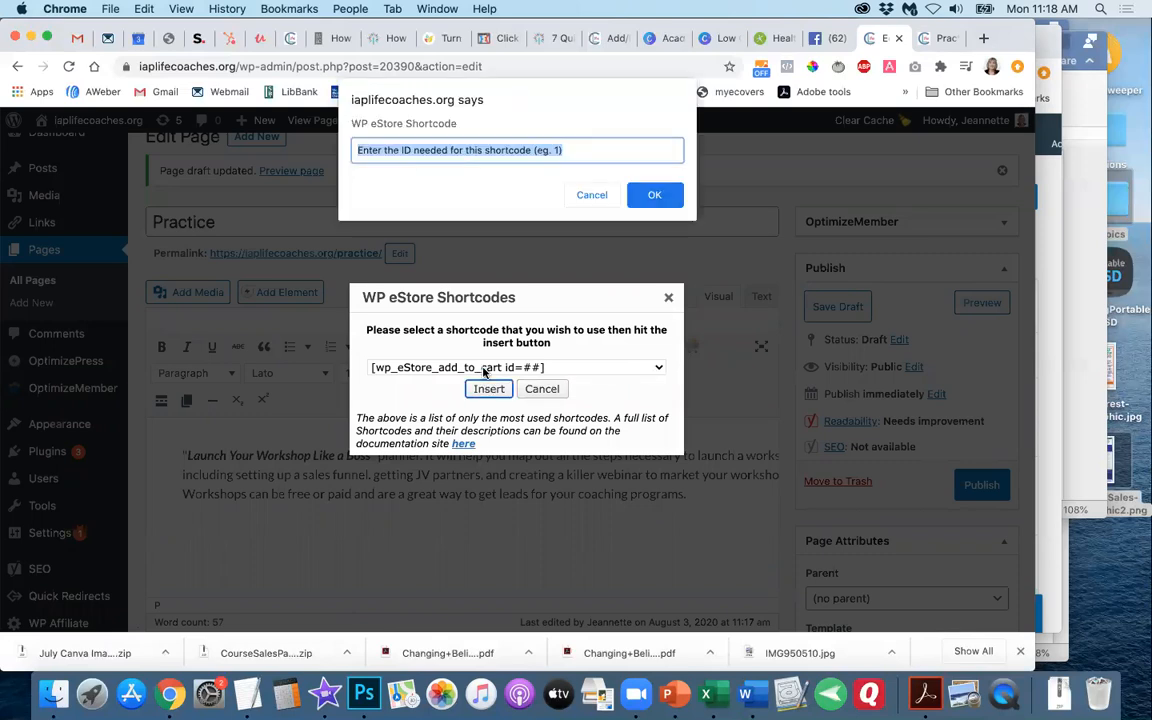
type("96")
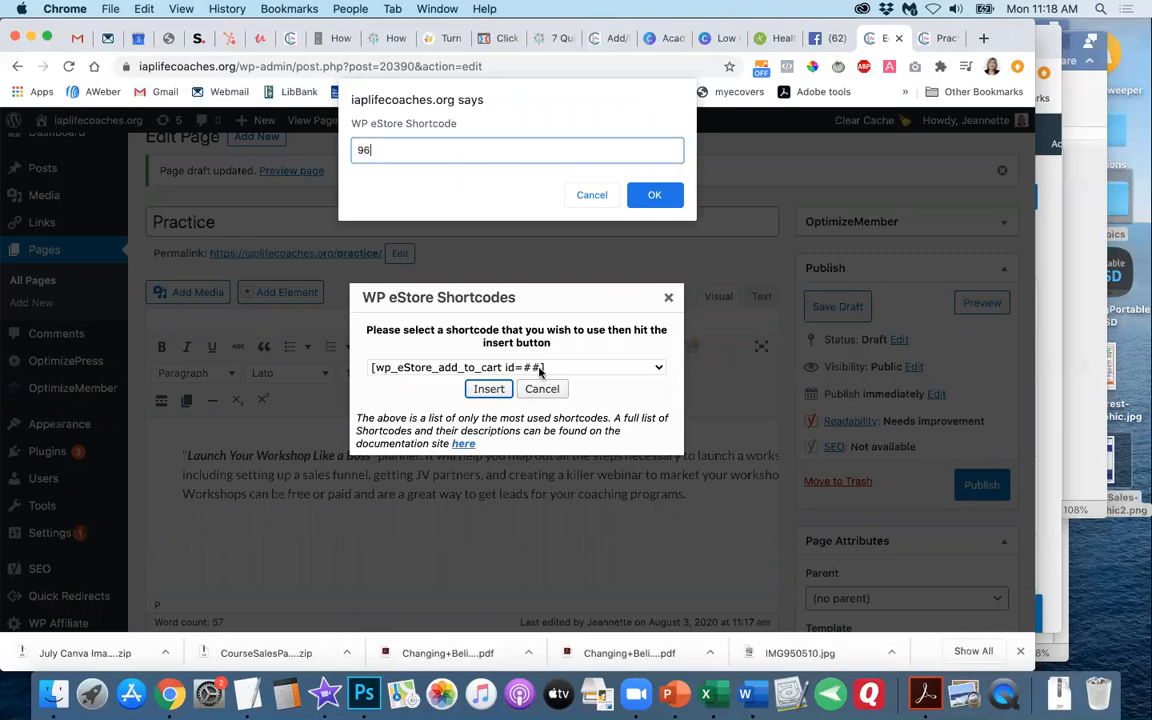
left_click(651, 198)
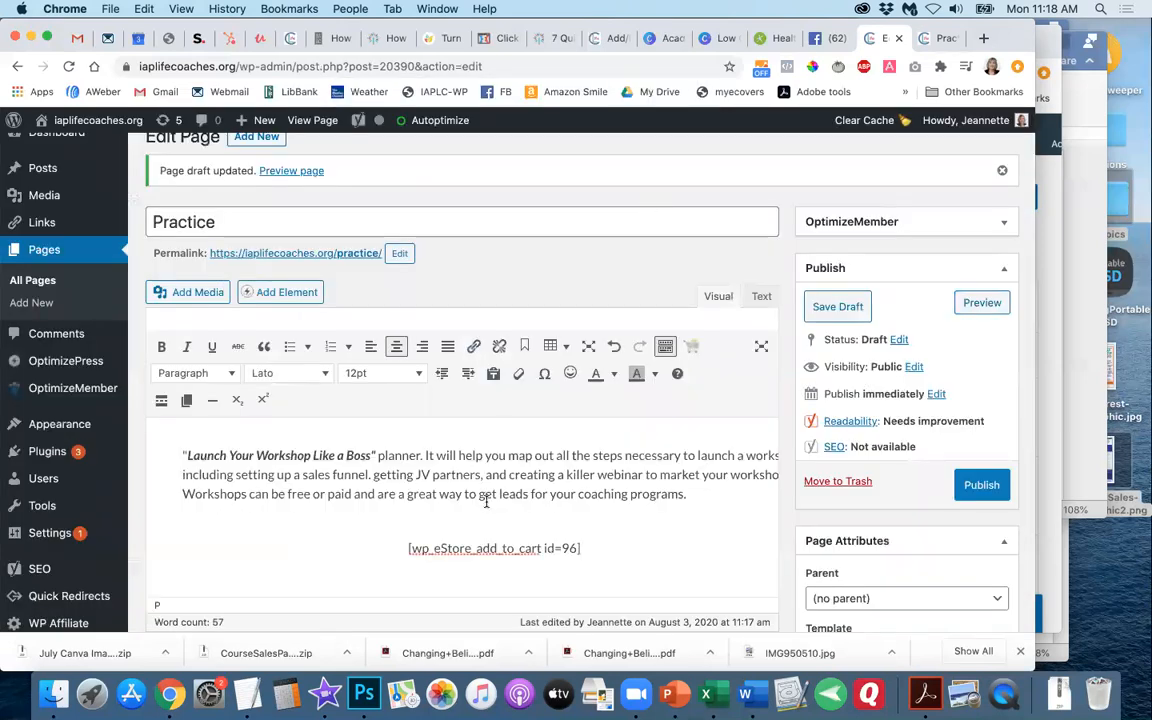
- Save the Practice draft again and reload its existing preview to check the cart button
left_click(831, 310)
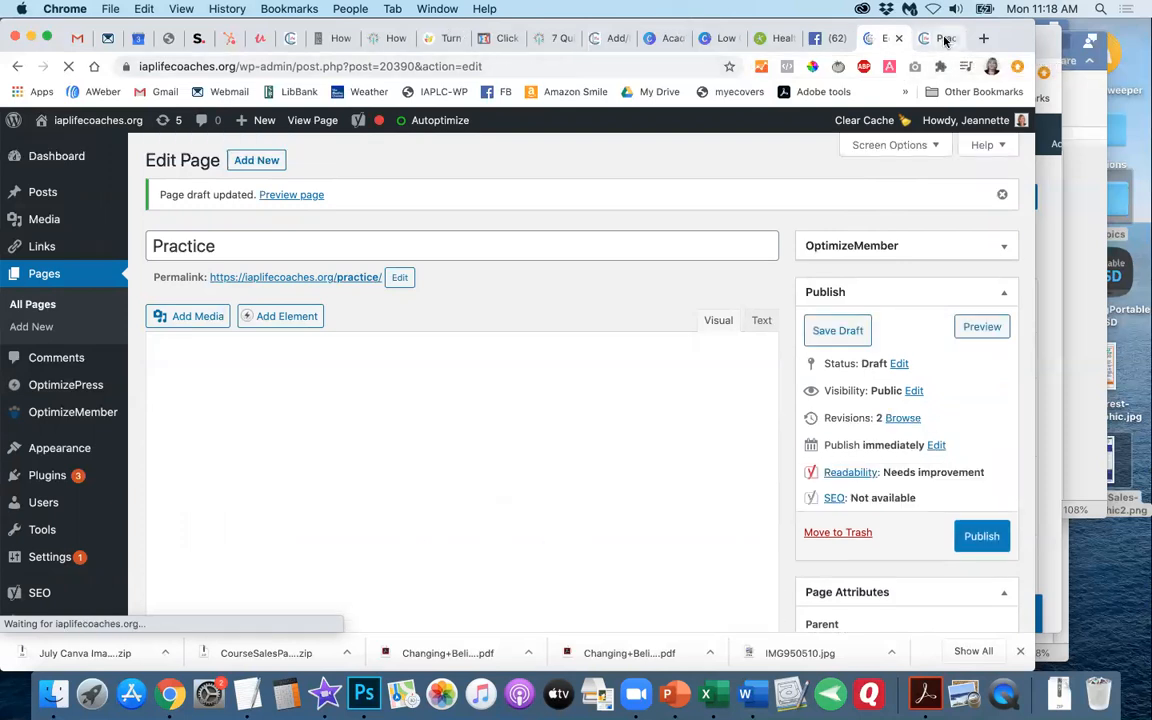
left_click(945, 40)
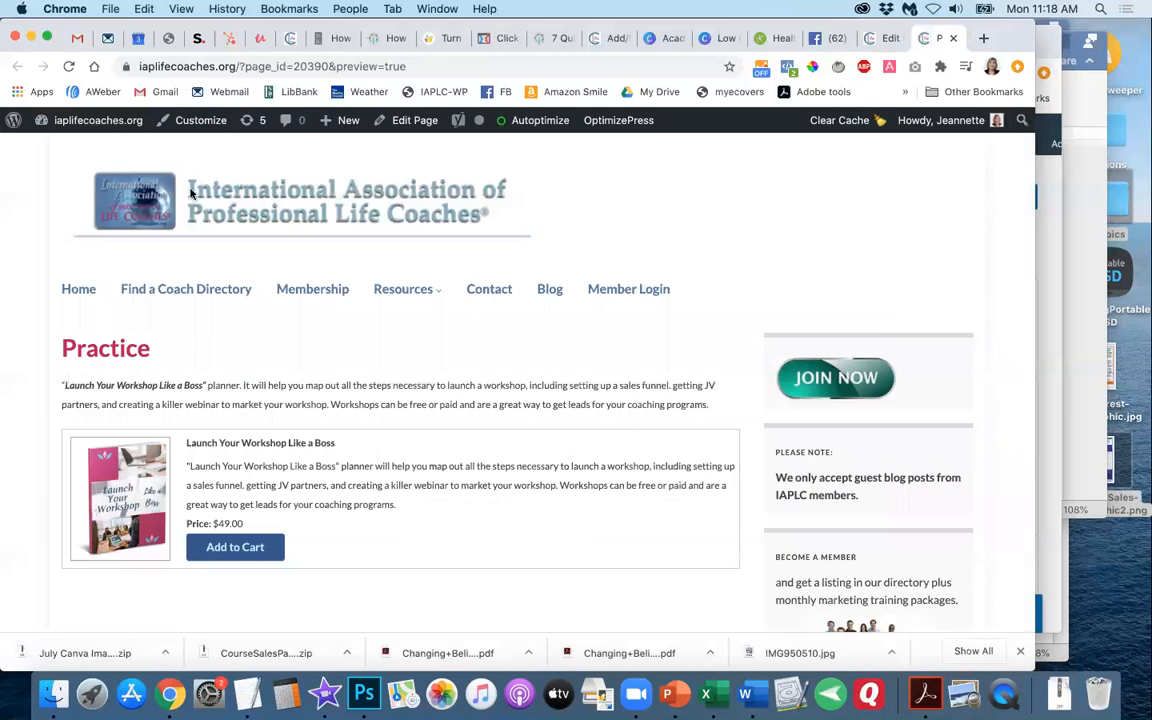
left_click(69, 67)
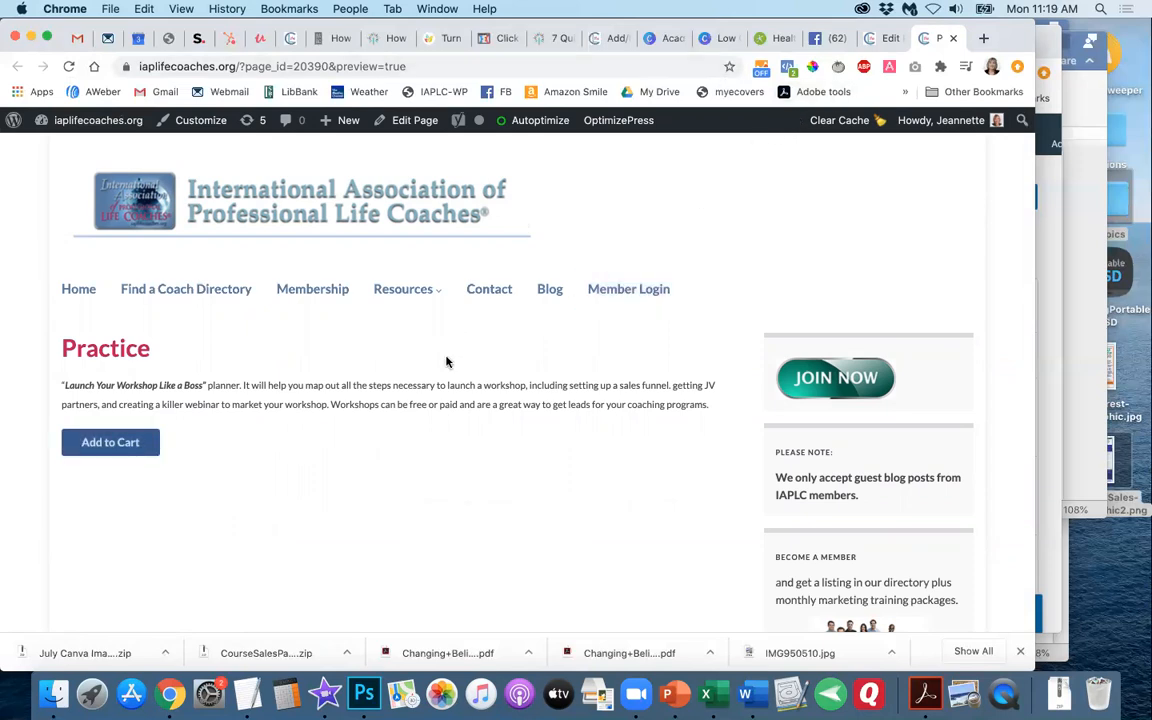
- Return to the "Launch Your Workshop Like a Boss" product settings and examine the button image field in its additional details
left_click(614, 40)
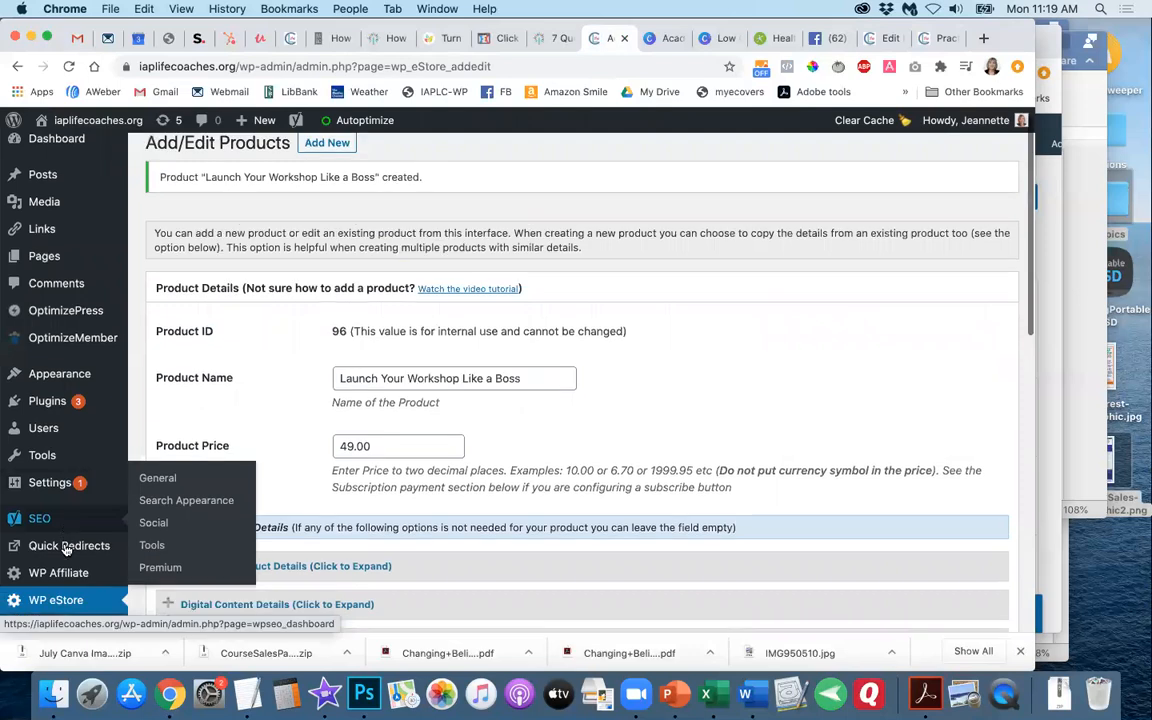
scroll(64, 545, "down", 5)
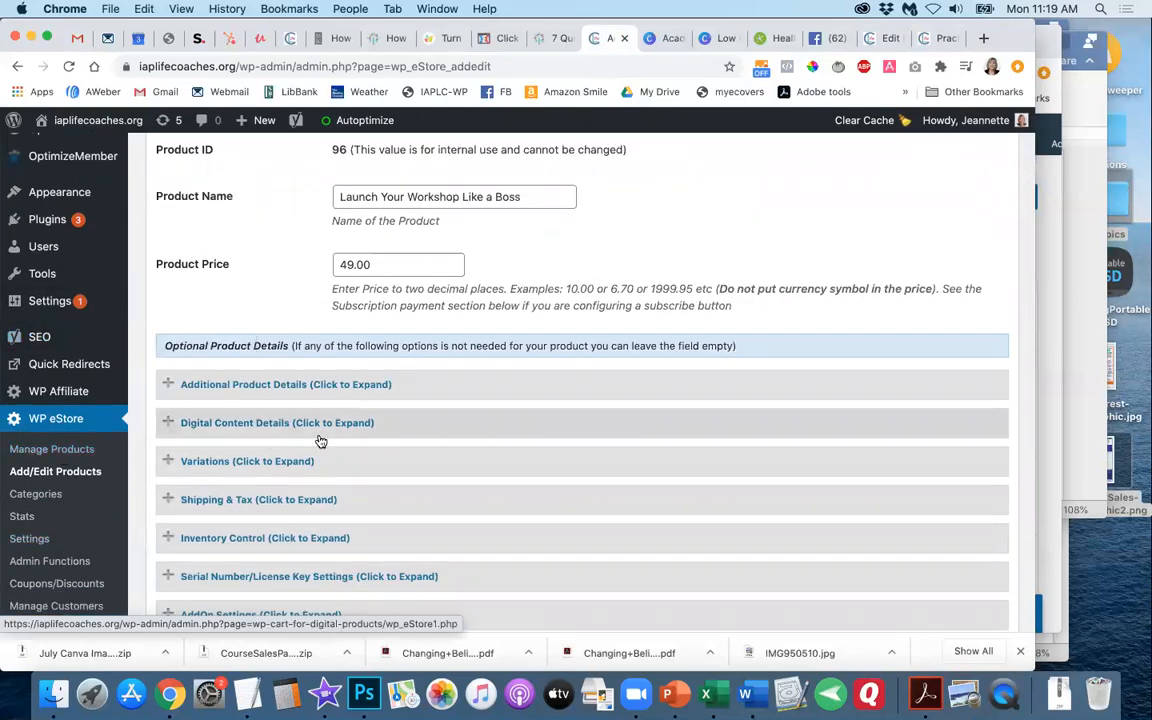
scroll(320, 441, "down", 1)
scroll(320, 441, "down", 2)
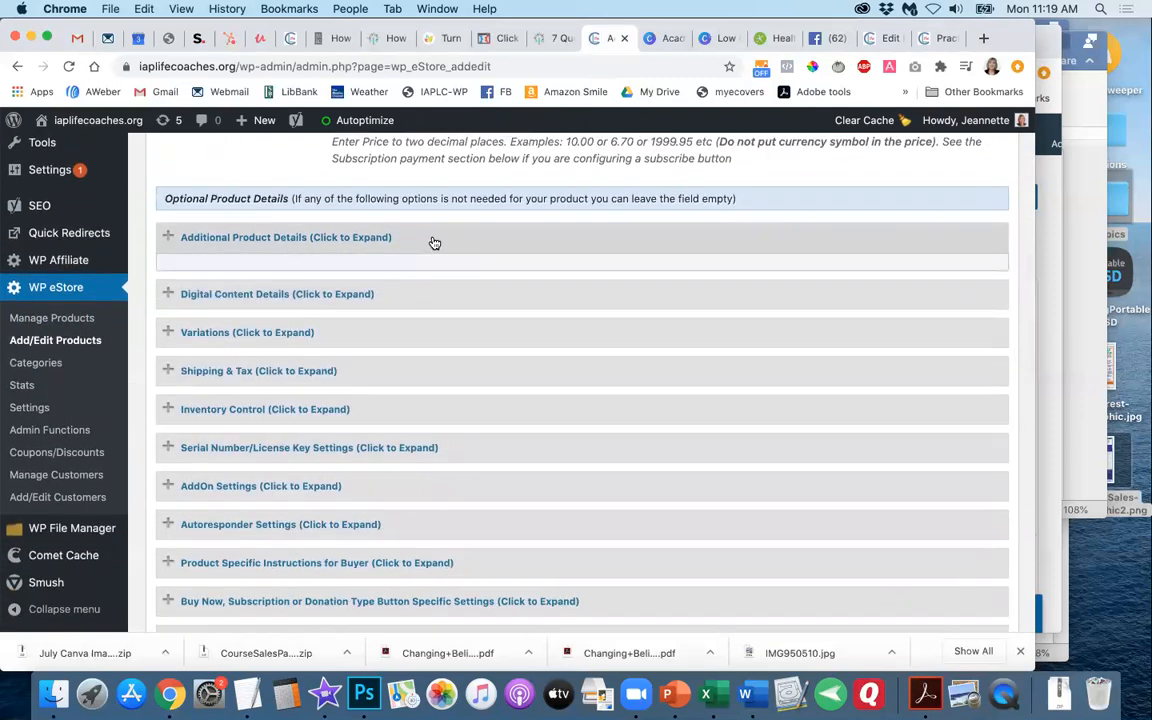
left_click(433, 242)
scroll(408, 506, "down", 10)
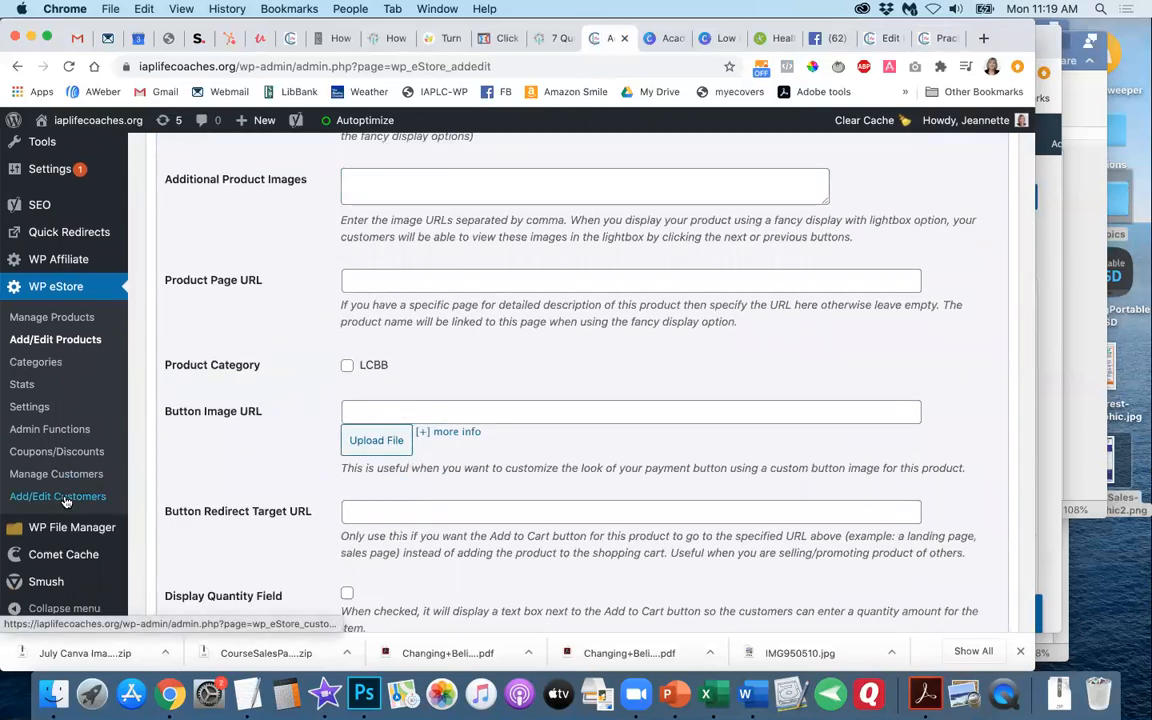
- Open the "Get More Sales" product for editing from the product list and examine its Button Image URL
left_click(60, 318)
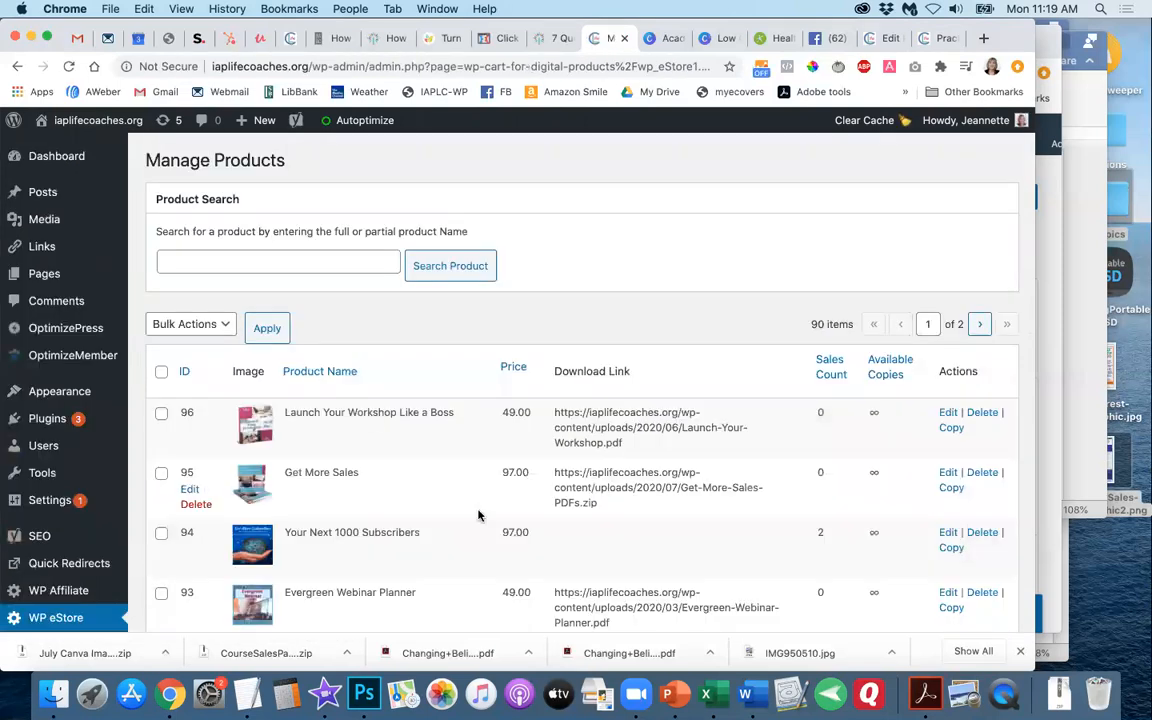
scroll(479, 514, "down", 4)
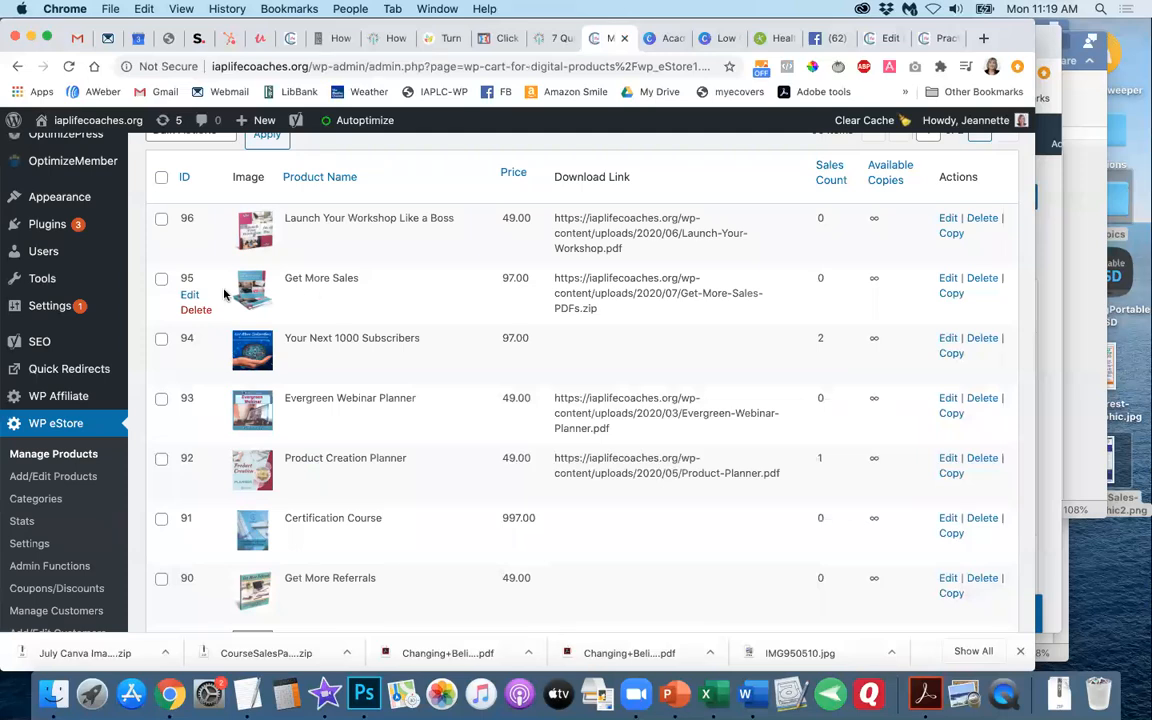
left_click(189, 294)
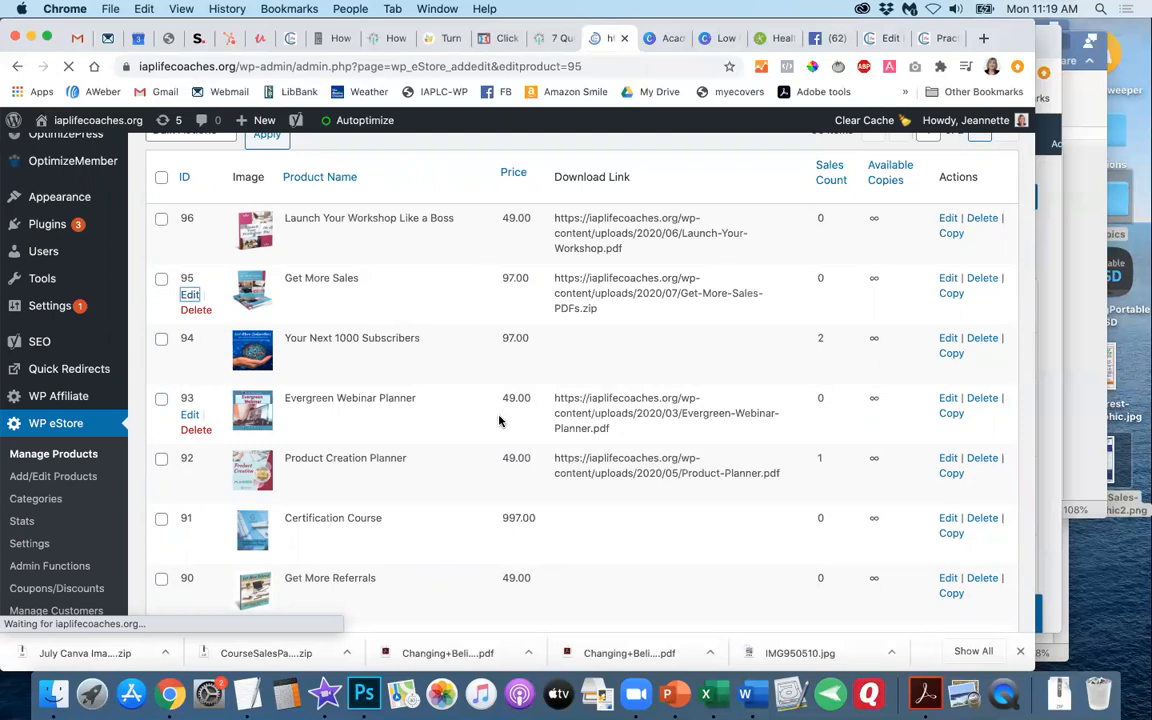
scroll(490, 425, "down", 3)
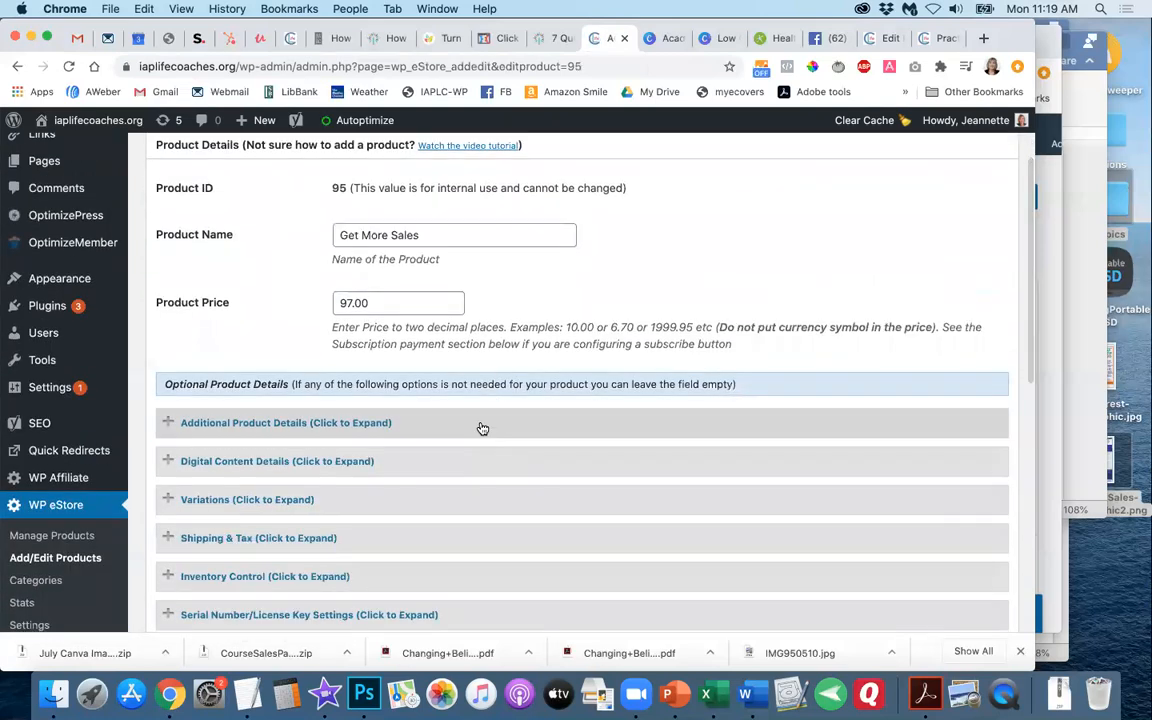
left_click(482, 427)
scroll(490, 420, "down", 10)
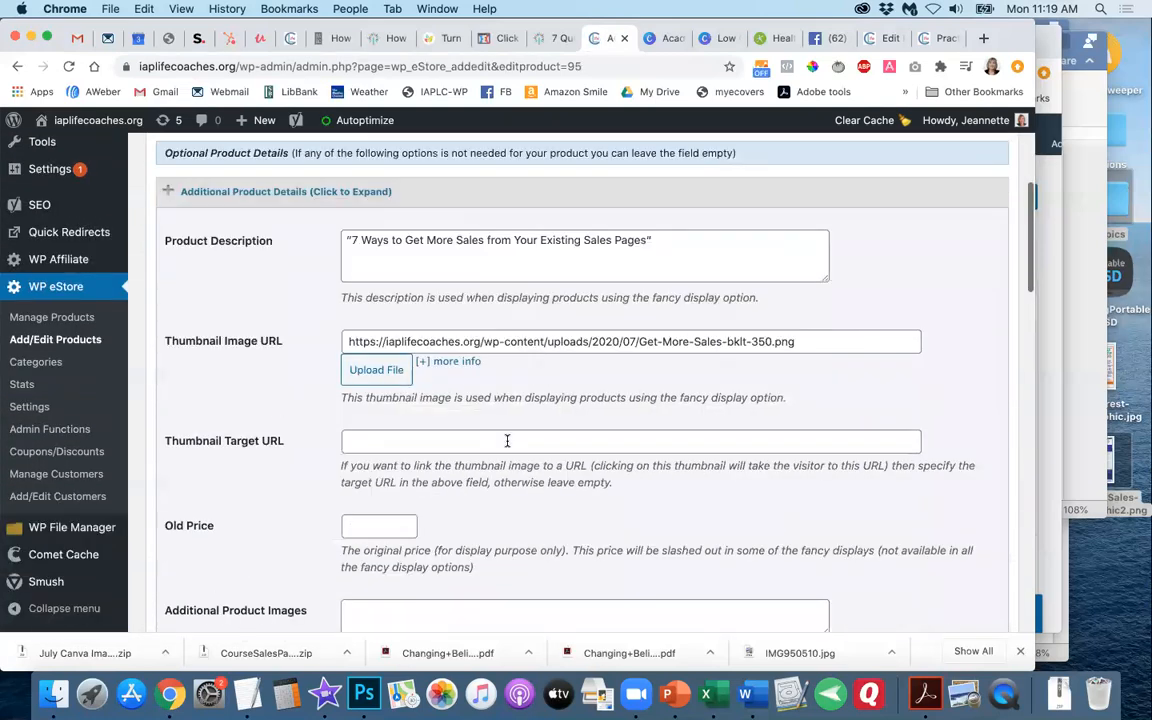
scroll(507, 441, "down", 3)
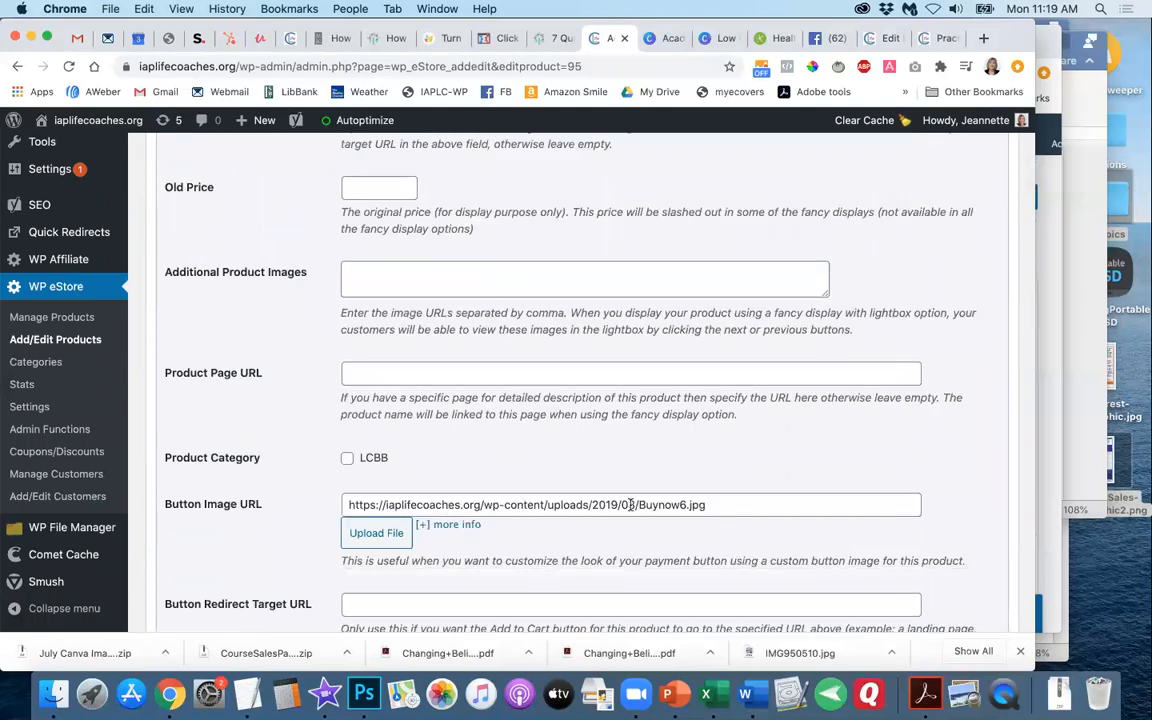
- Search the media library for "buy now" images from the Button Image URL's file upload and close it without choosing one
left_click(367, 537)
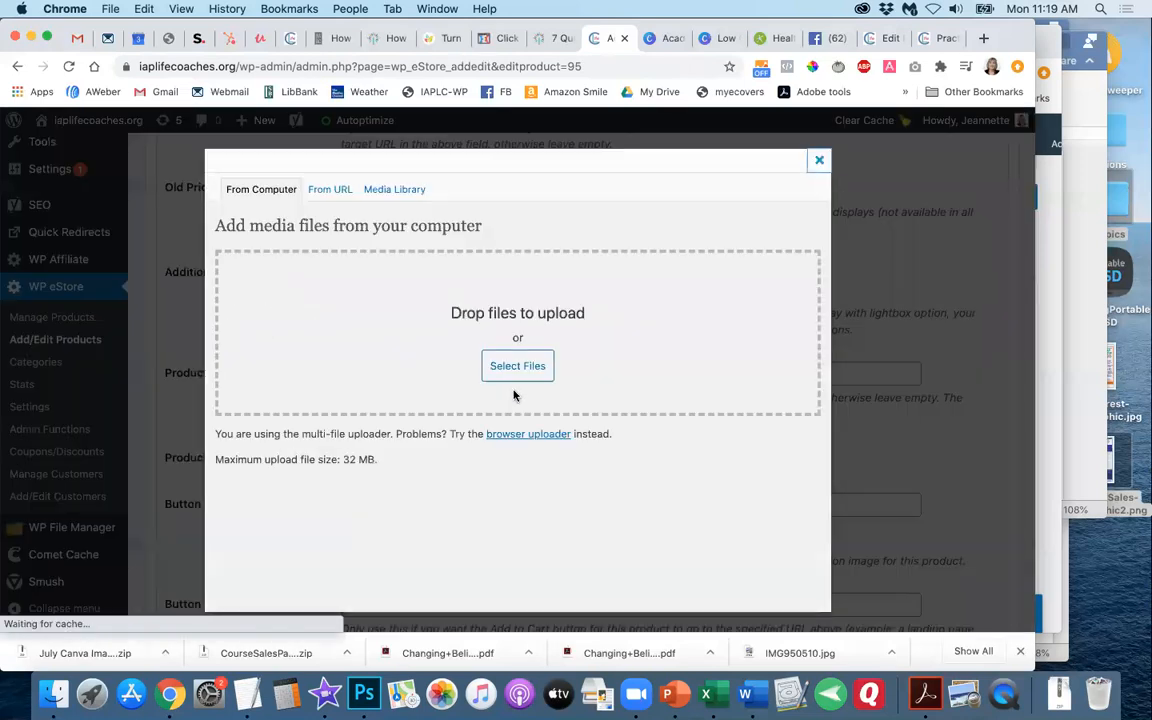
left_click(396, 189)
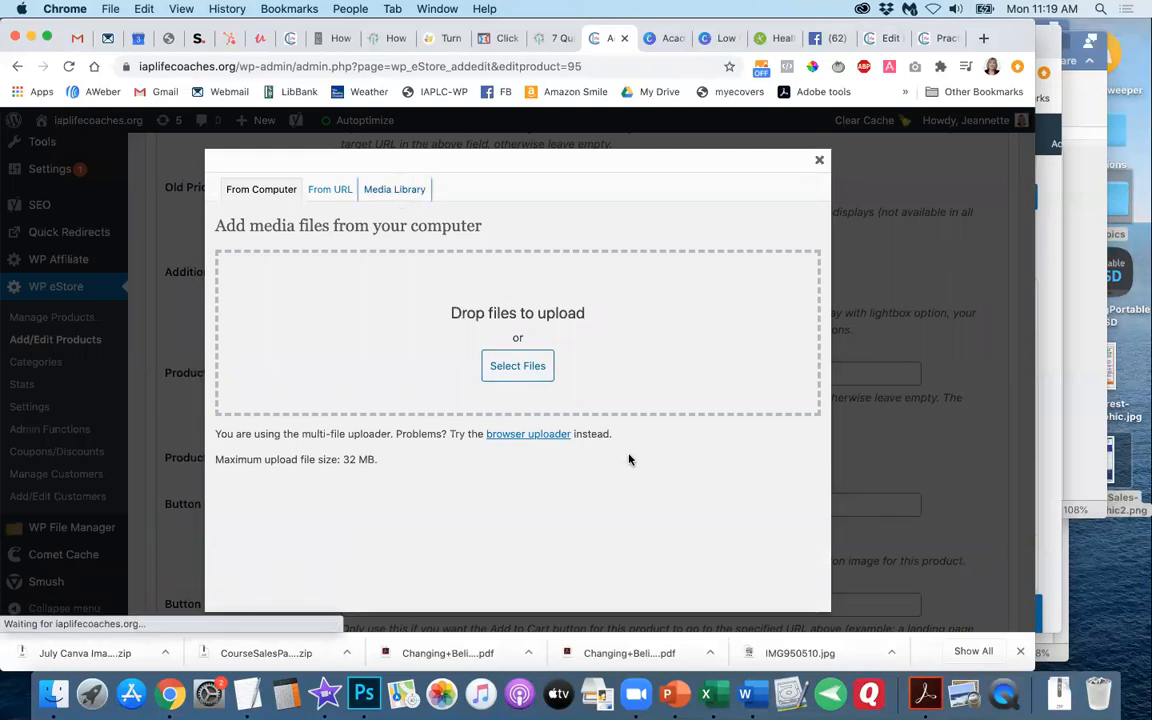
scroll(629, 459, "down", 1)
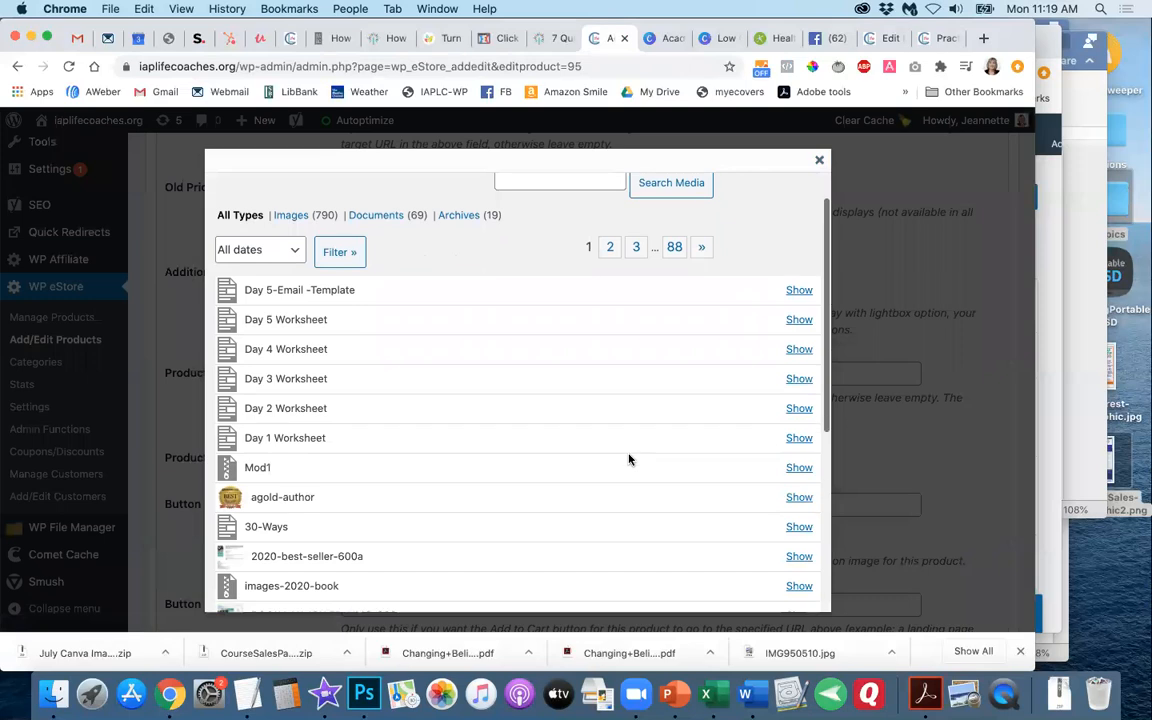
scroll(629, 459, "down", 5)
scroll(627, 458, "up", 8)
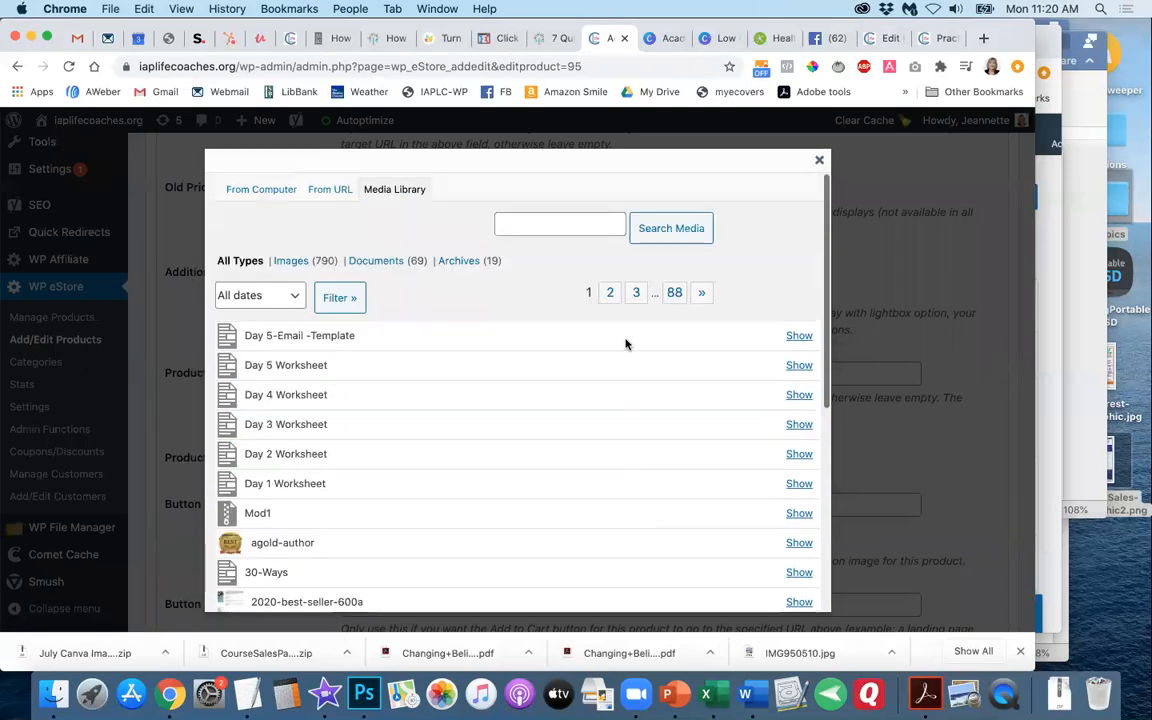
left_click(538, 222)
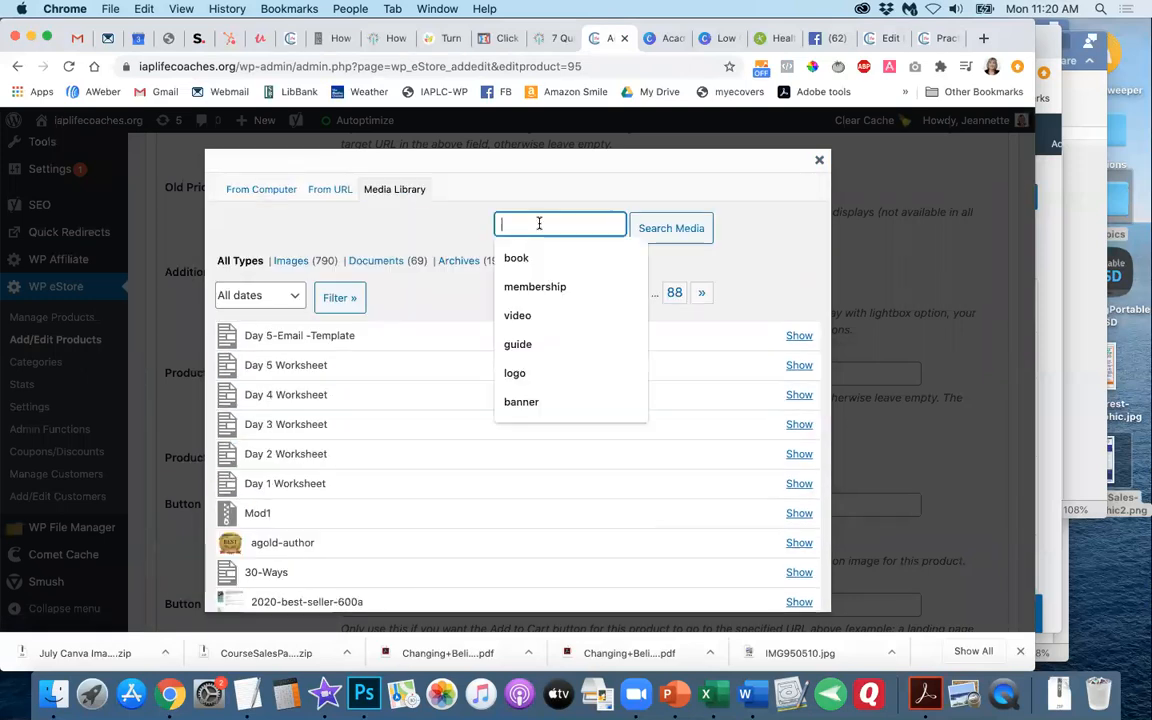
type("buy")
left_click(527, 259)
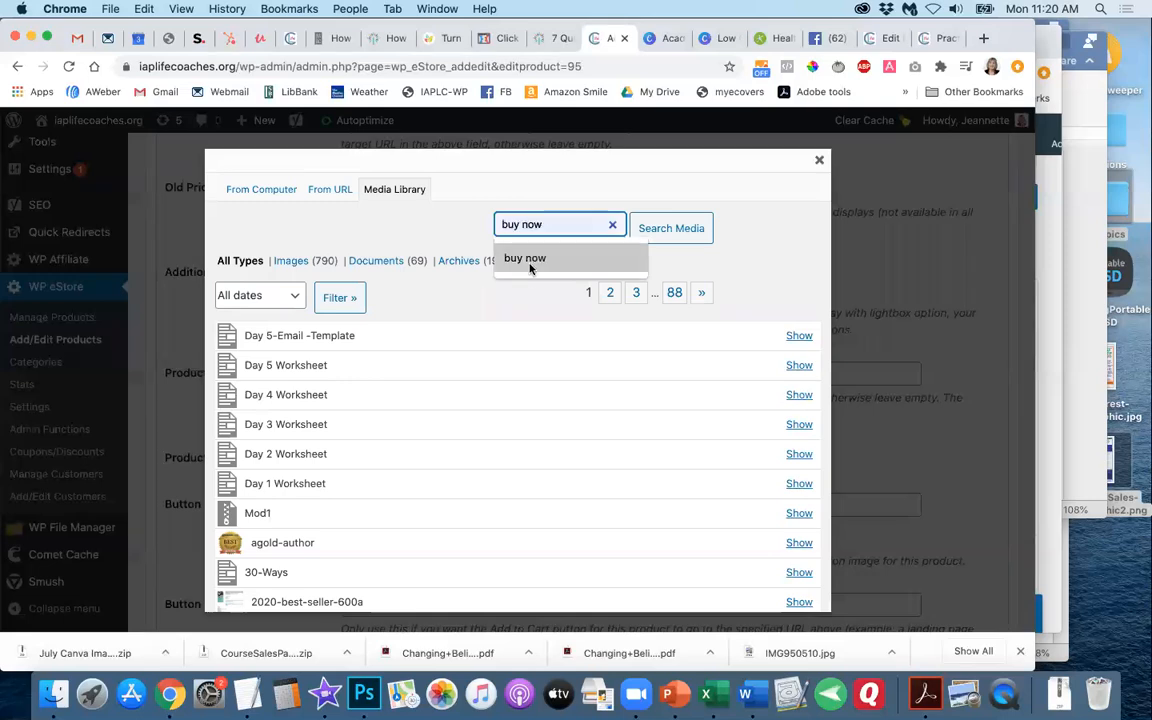
left_click(642, 229)
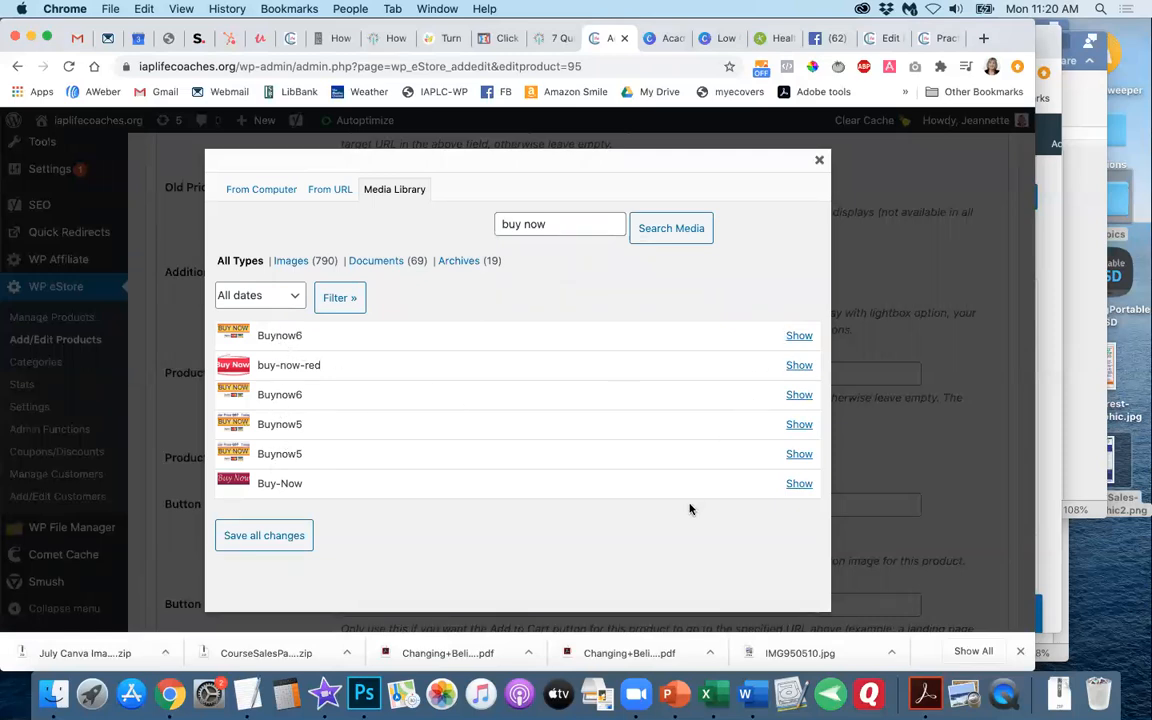
left_click(819, 163)
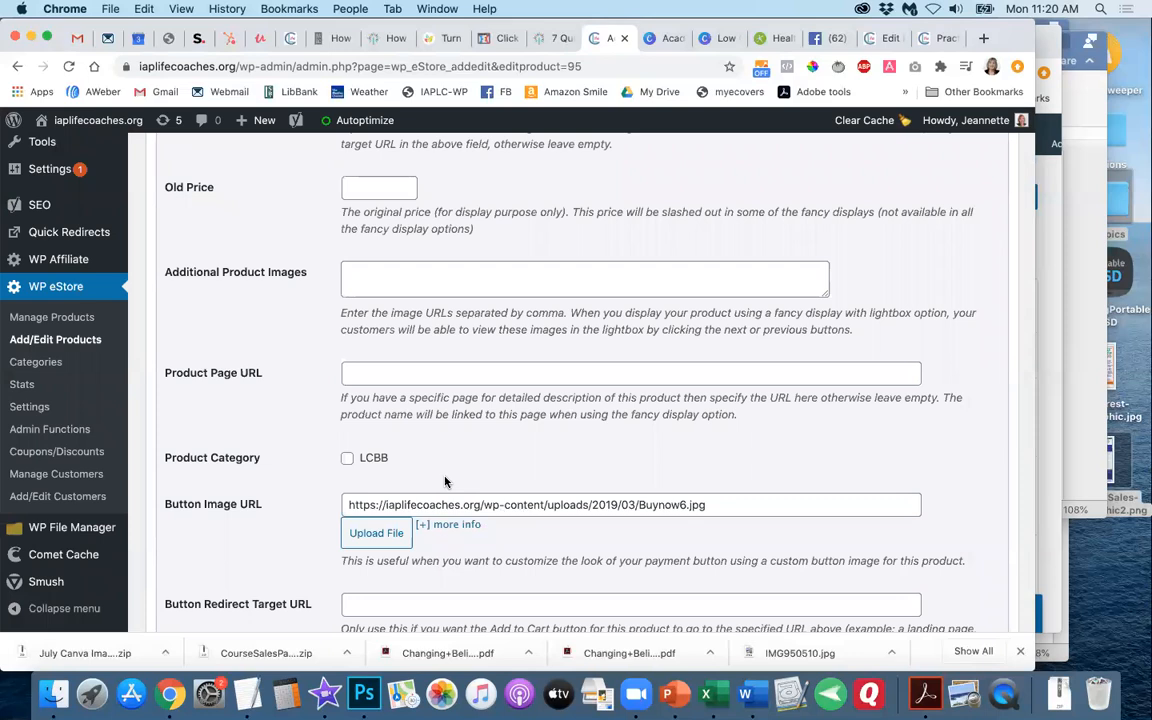
- Check the product's ID, replace the Practice page's add_to_cart shortcode with wp_eStore_fancy2 using ID 95, and save the draft
scroll(444, 475, "up", 10)
scroll(444, 475, "up", 3)
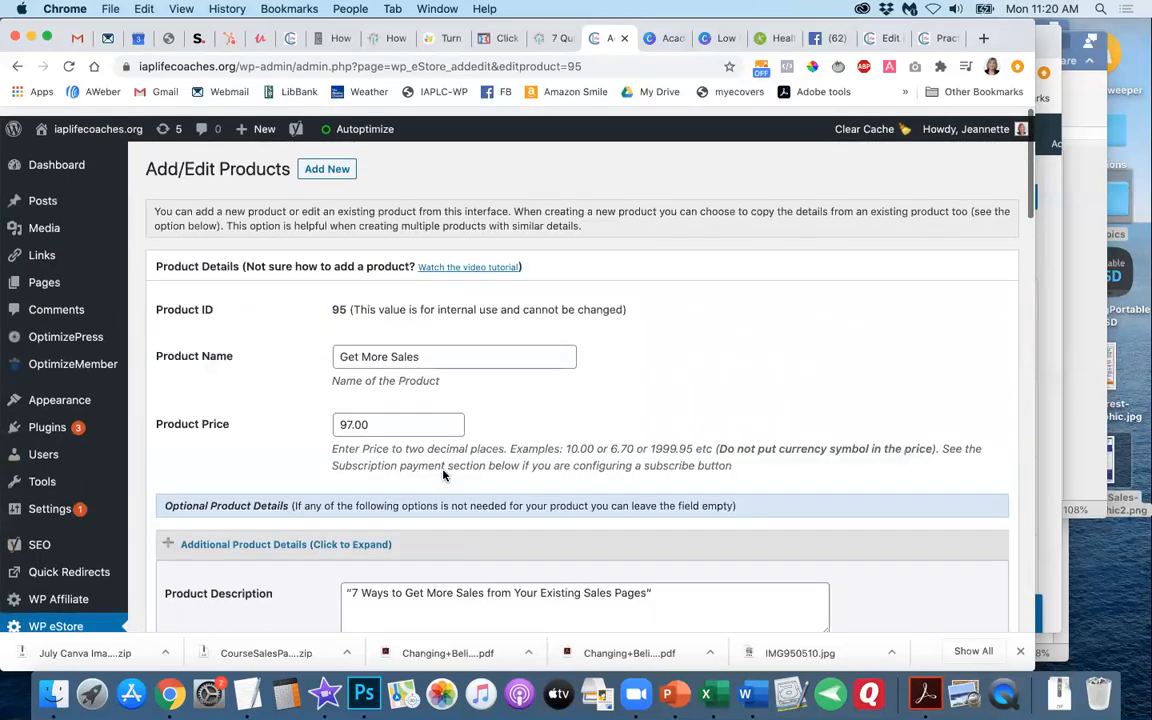
left_click(885, 40)
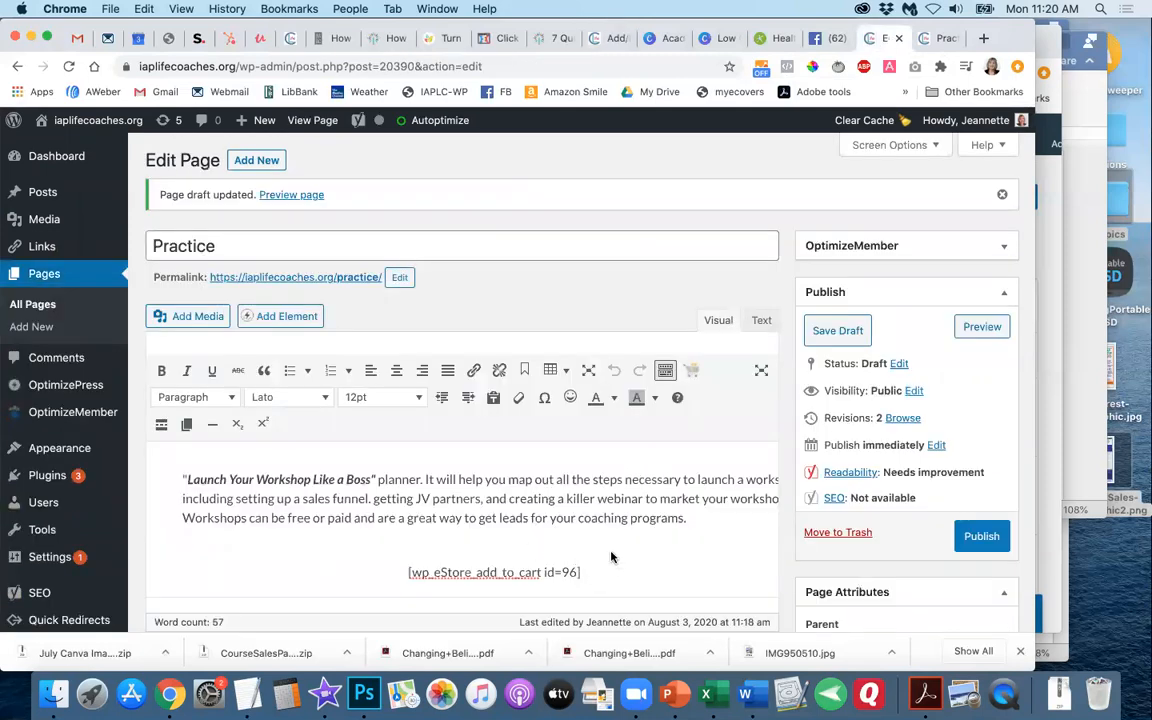
left_click_drag(580, 574, 381, 572)
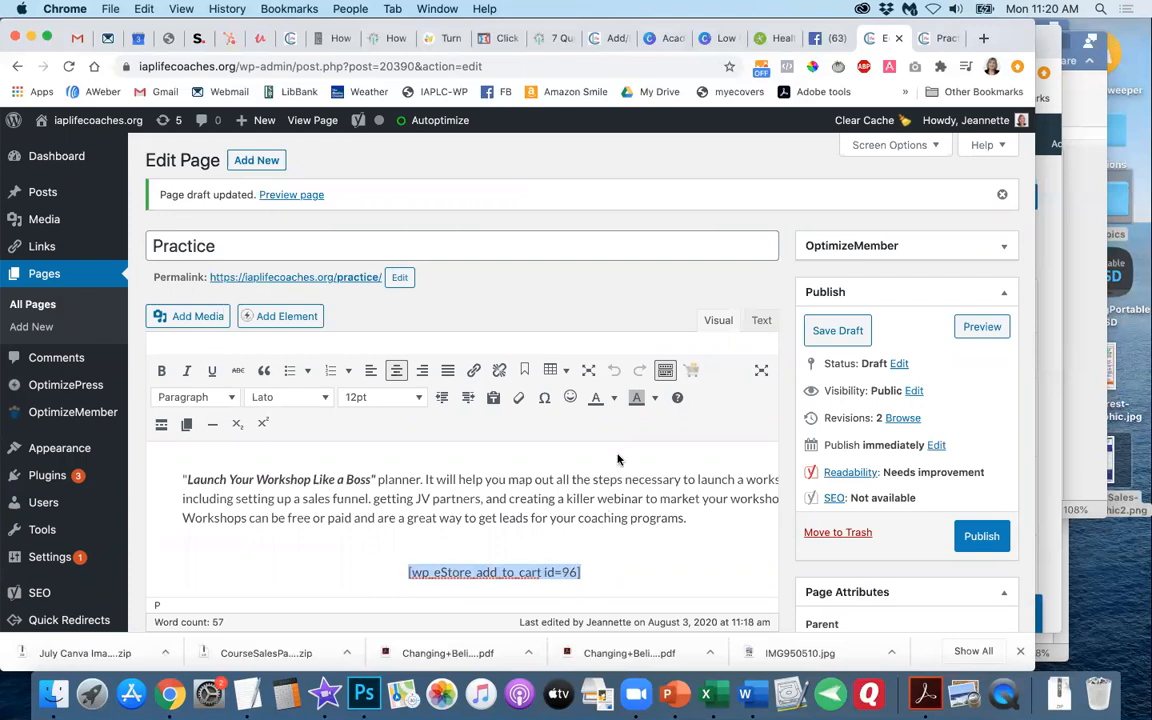
key("BackSpace")
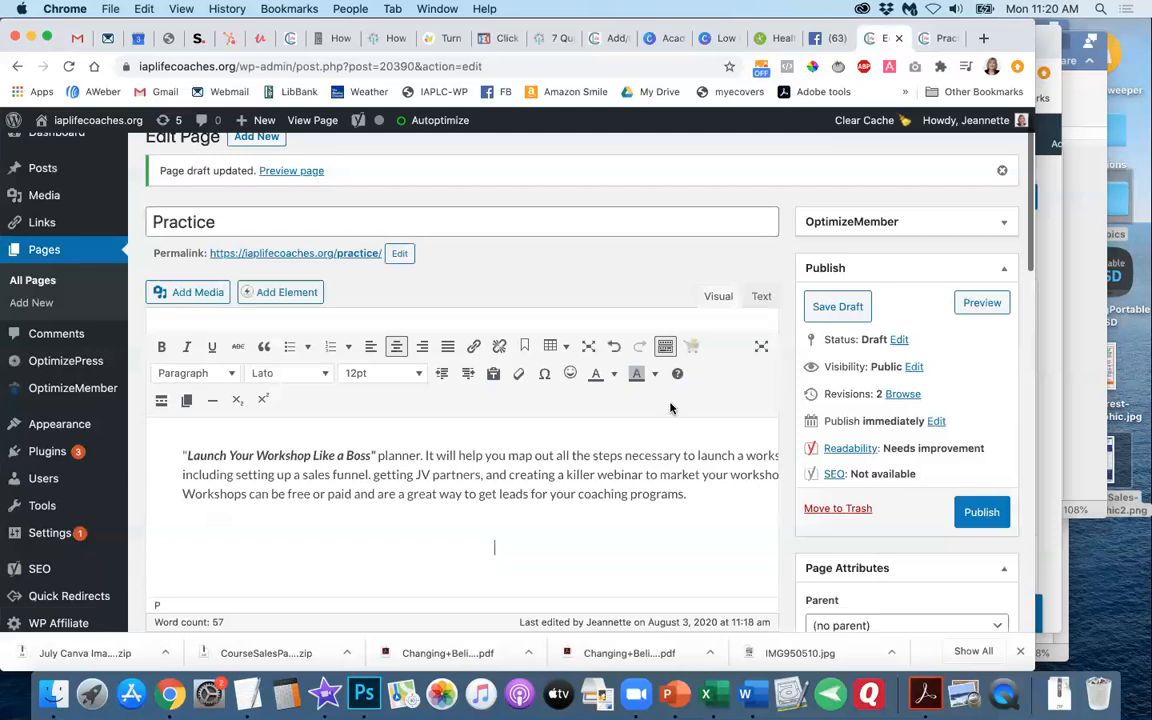
left_click(665, 346)
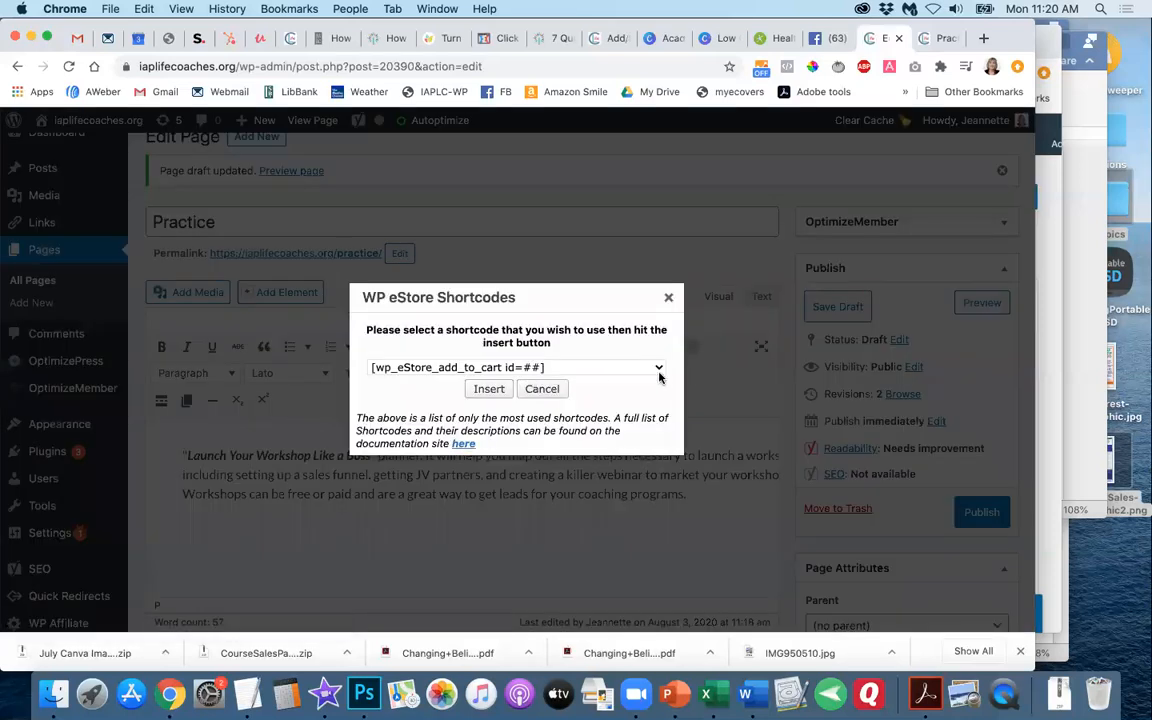
left_click(659, 370)
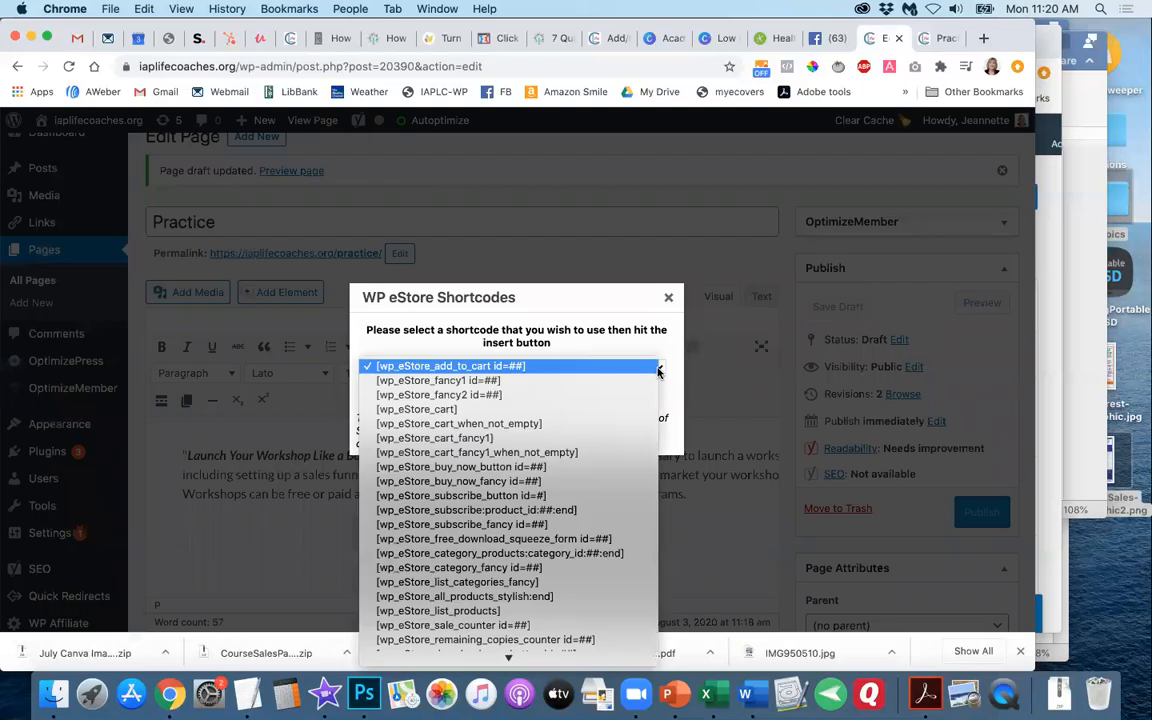
left_click(496, 396)
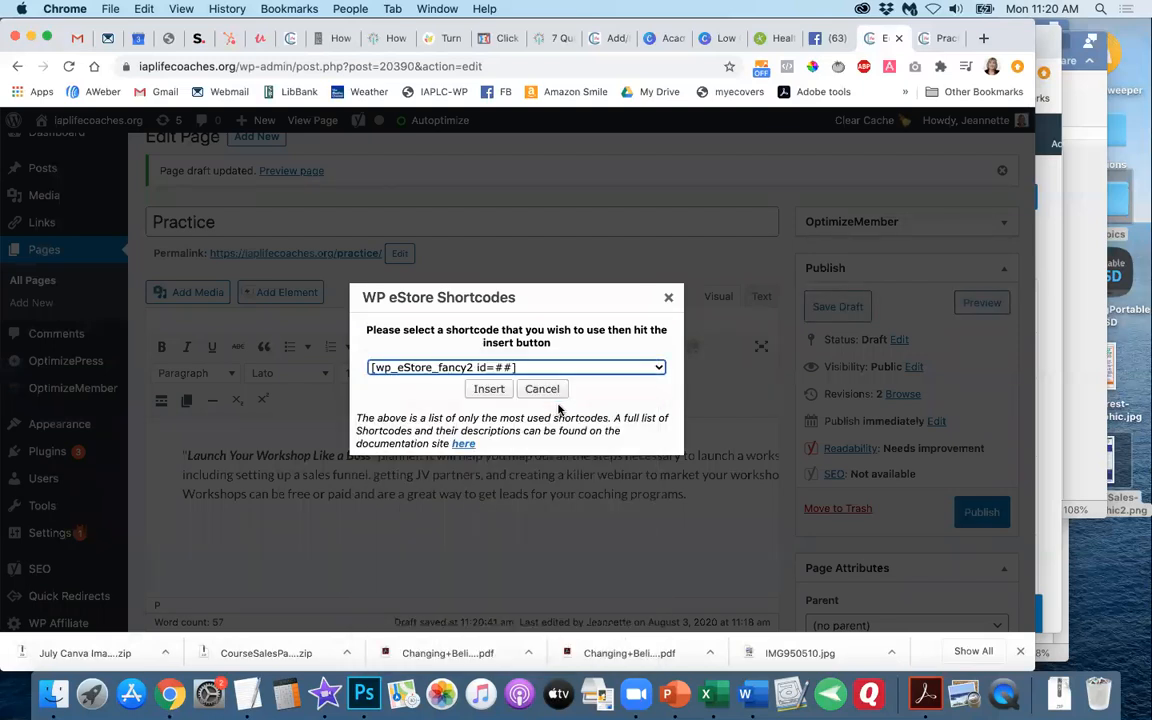
left_click(489, 390)
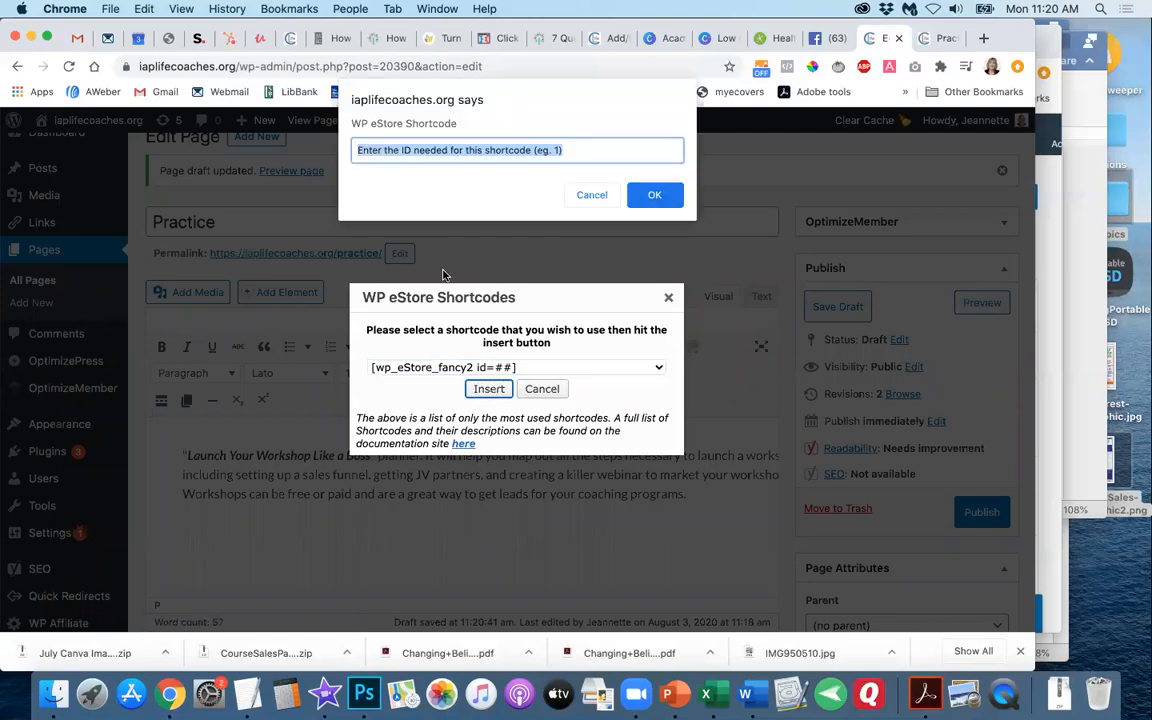
type("95")
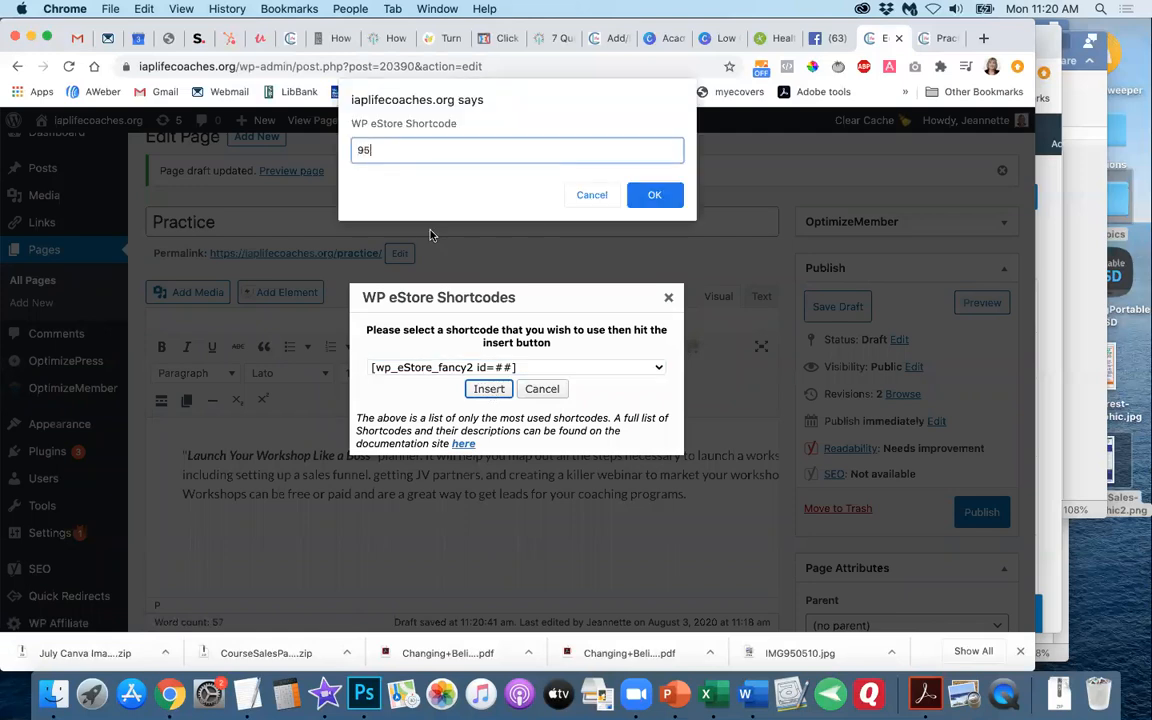
left_click(648, 196)
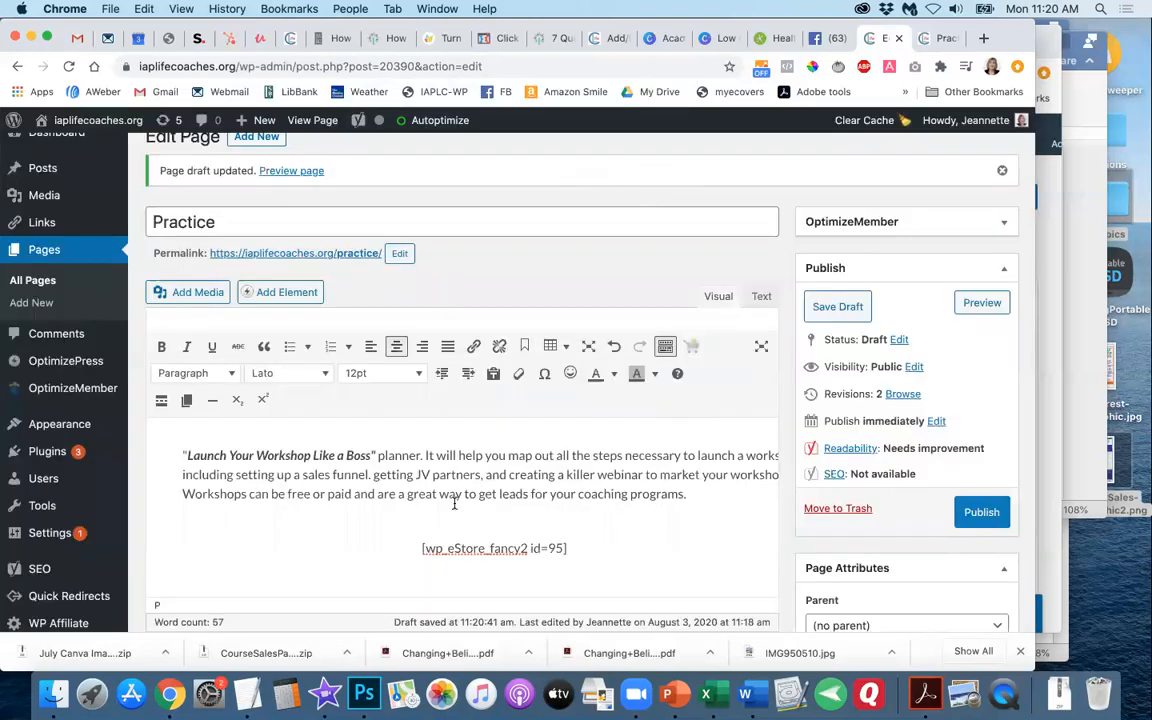
left_click(818, 306)
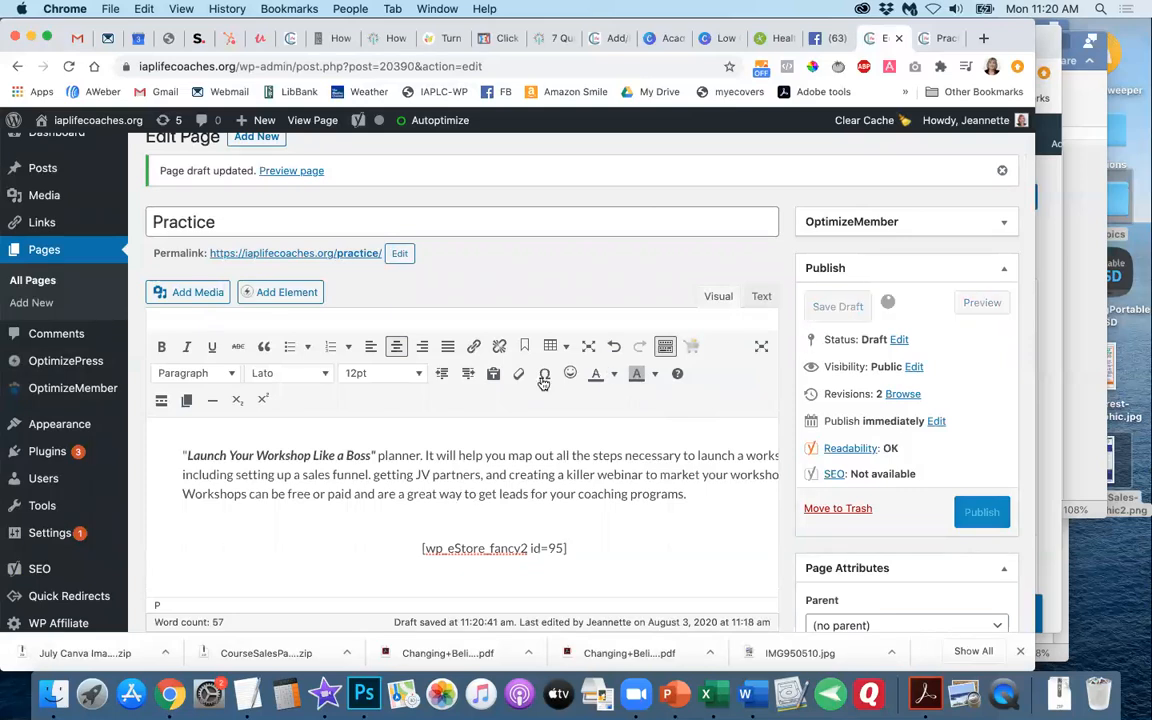
- Return to the "Get More Sales" product settings and examine the list name in its Autoresponder Settings
left_click(612, 39)
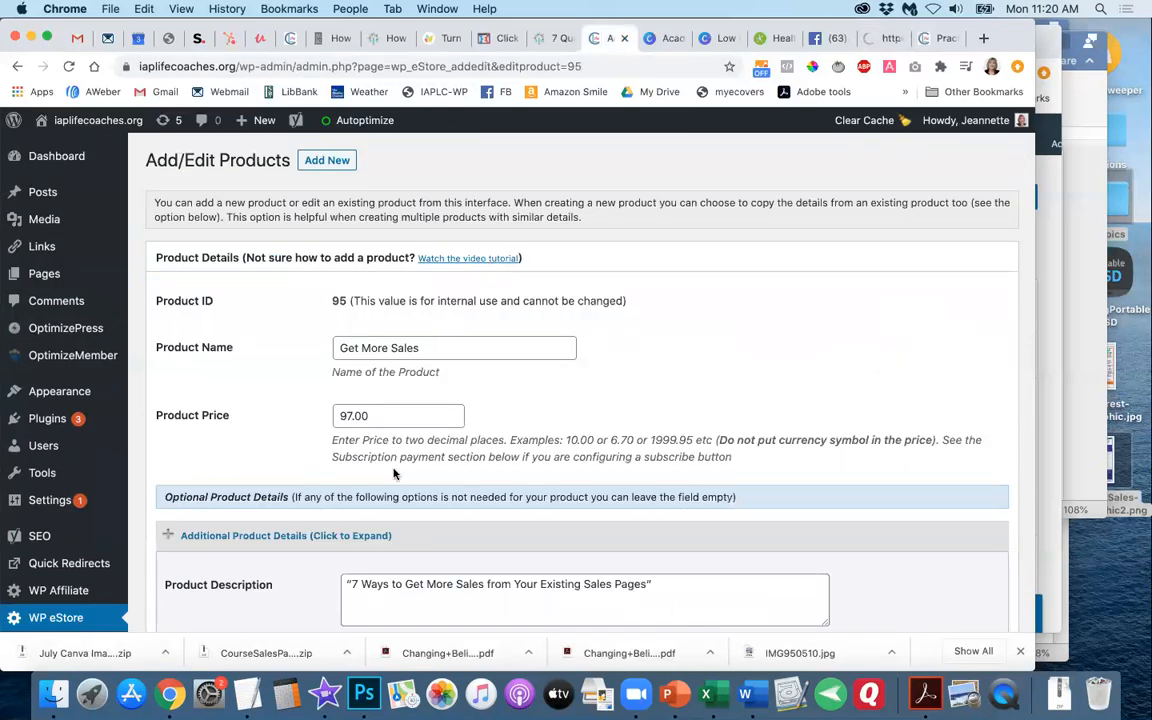
scroll(395, 460, "down", 5)
scroll(395, 470, "down", 10)
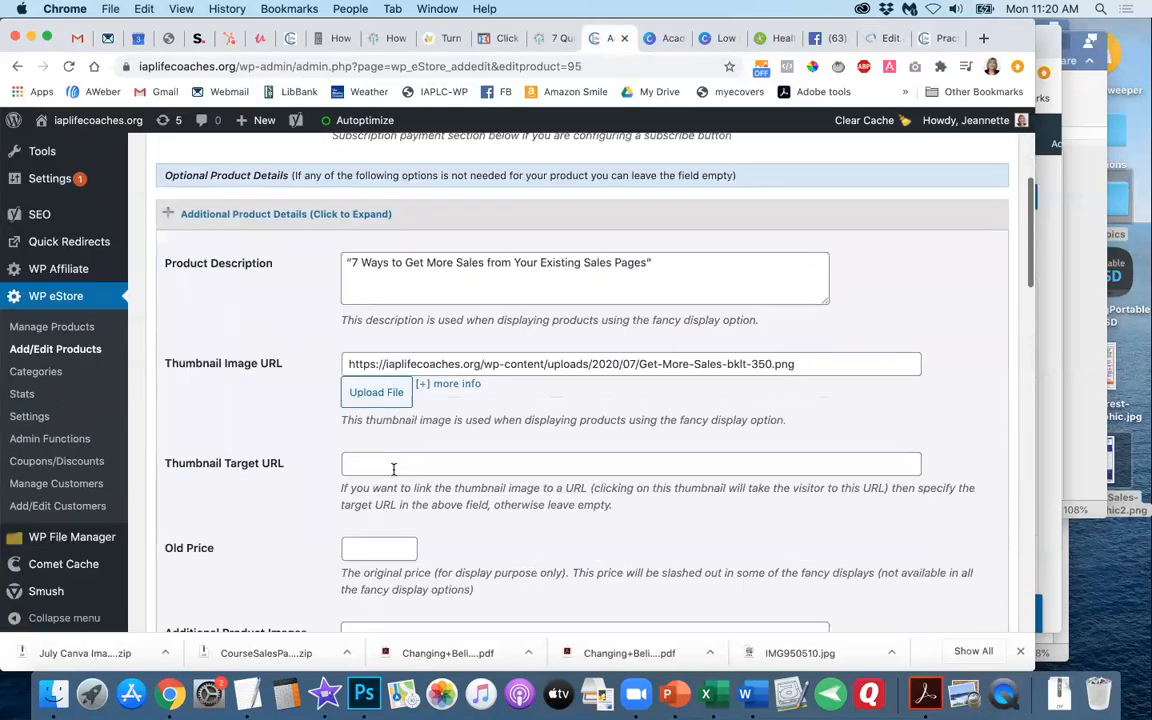
scroll(394, 470, "down", 10)
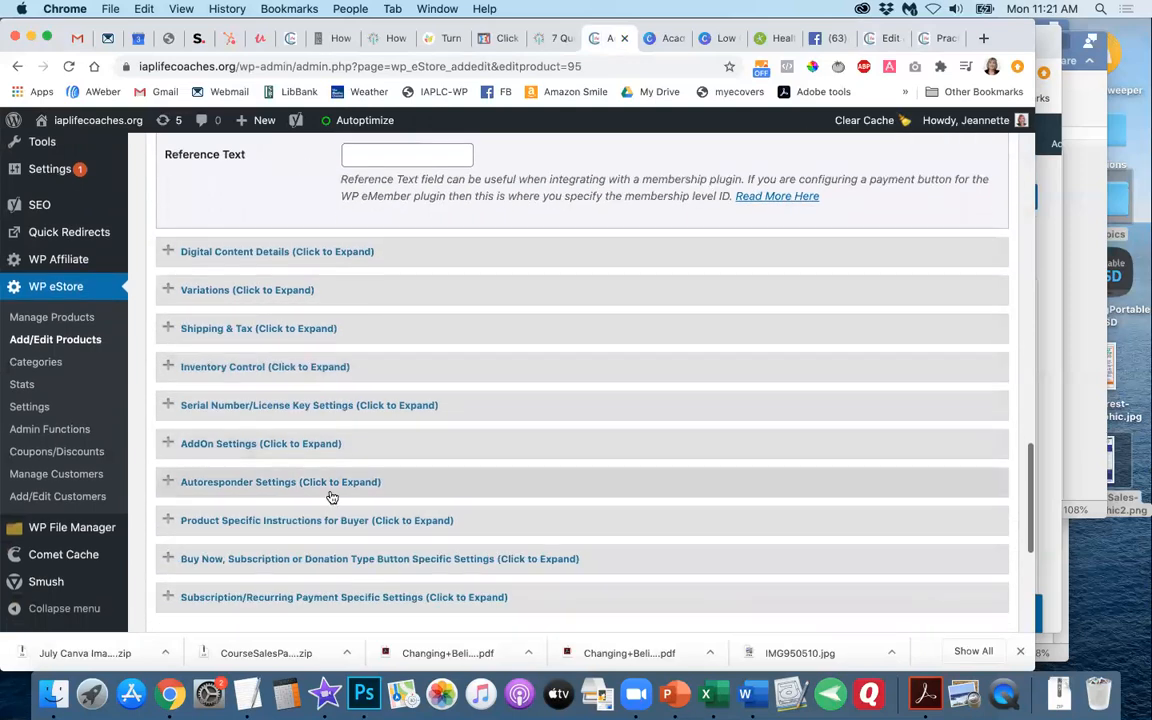
left_click(419, 486)
scroll(451, 496, "down", 2)
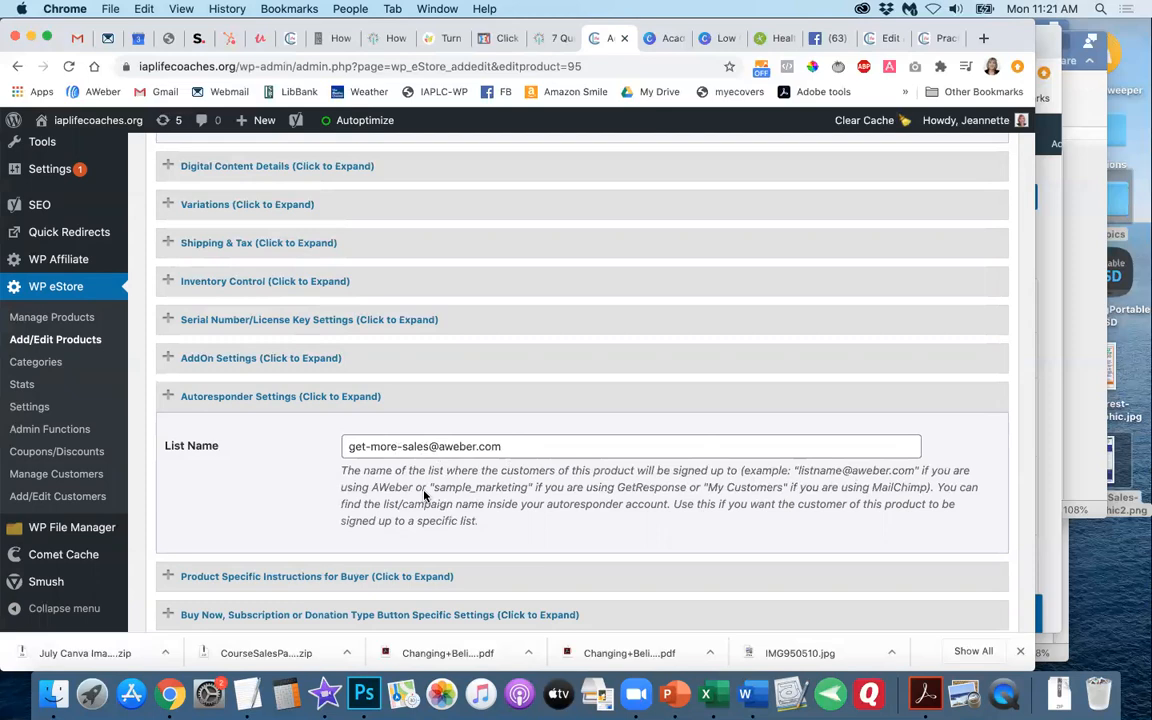
- Expand the Subscription/Recurring Payment Specific Settings and examine the trial period and recurring billing options
scroll(519, 487, "down", 4)
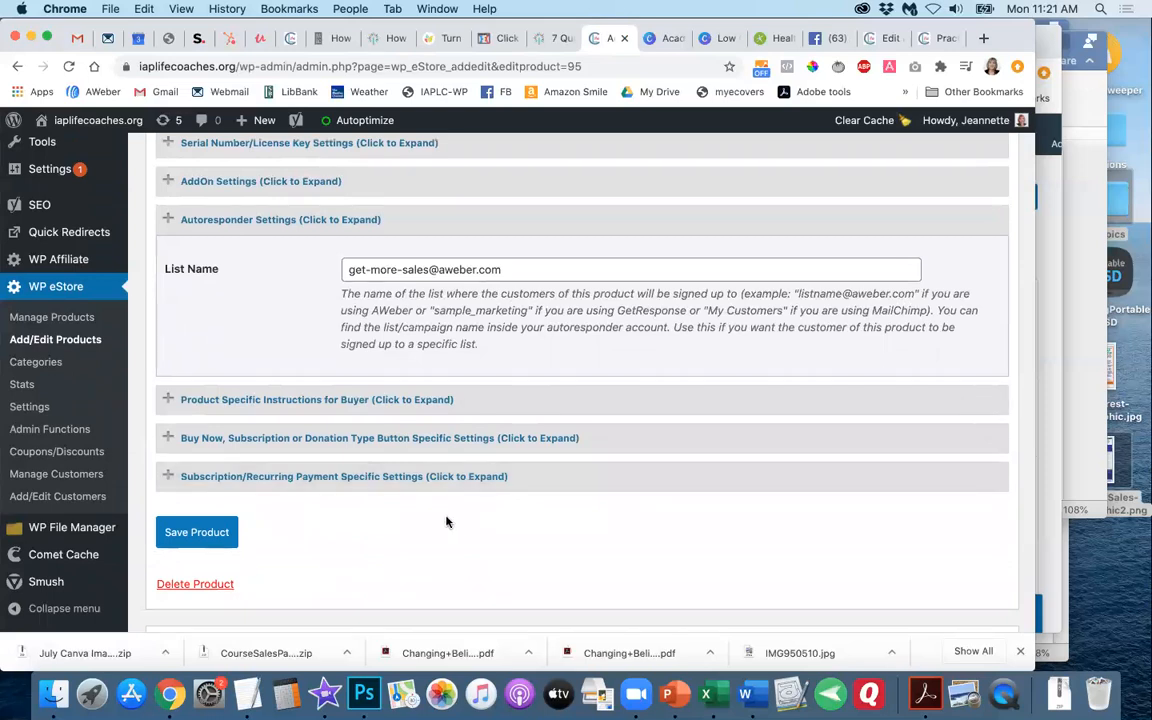
left_click(398, 478)
scroll(411, 513, "down", 3)
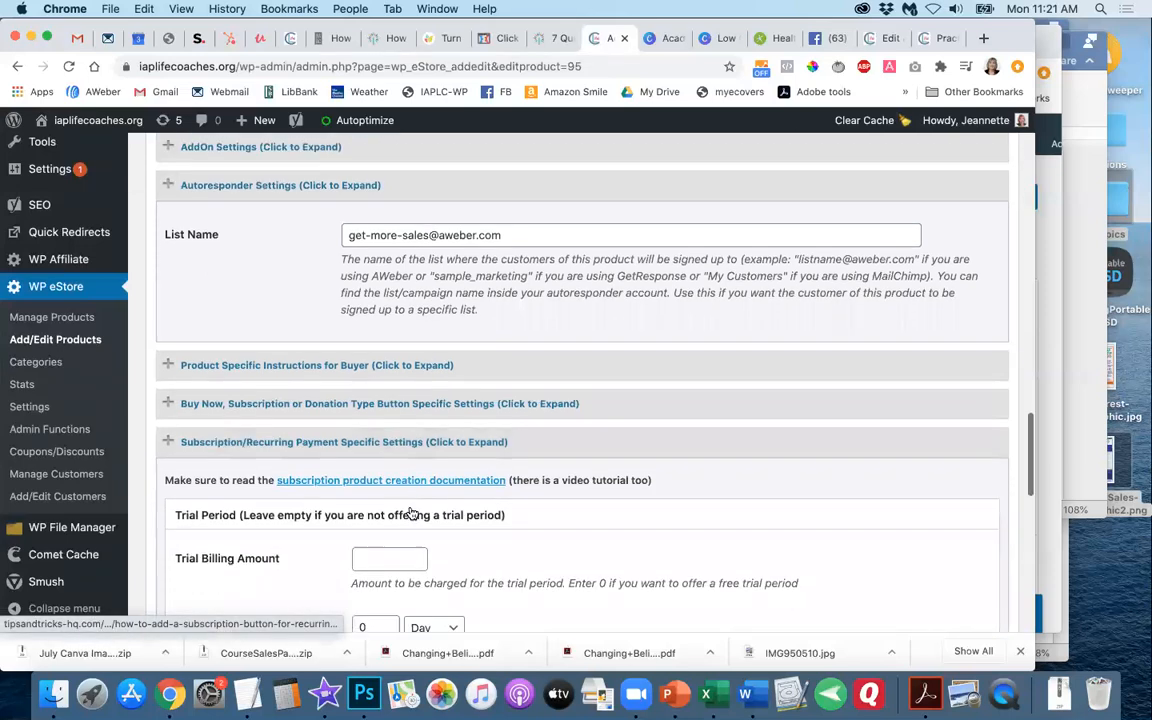
scroll(411, 513, "down", 2)
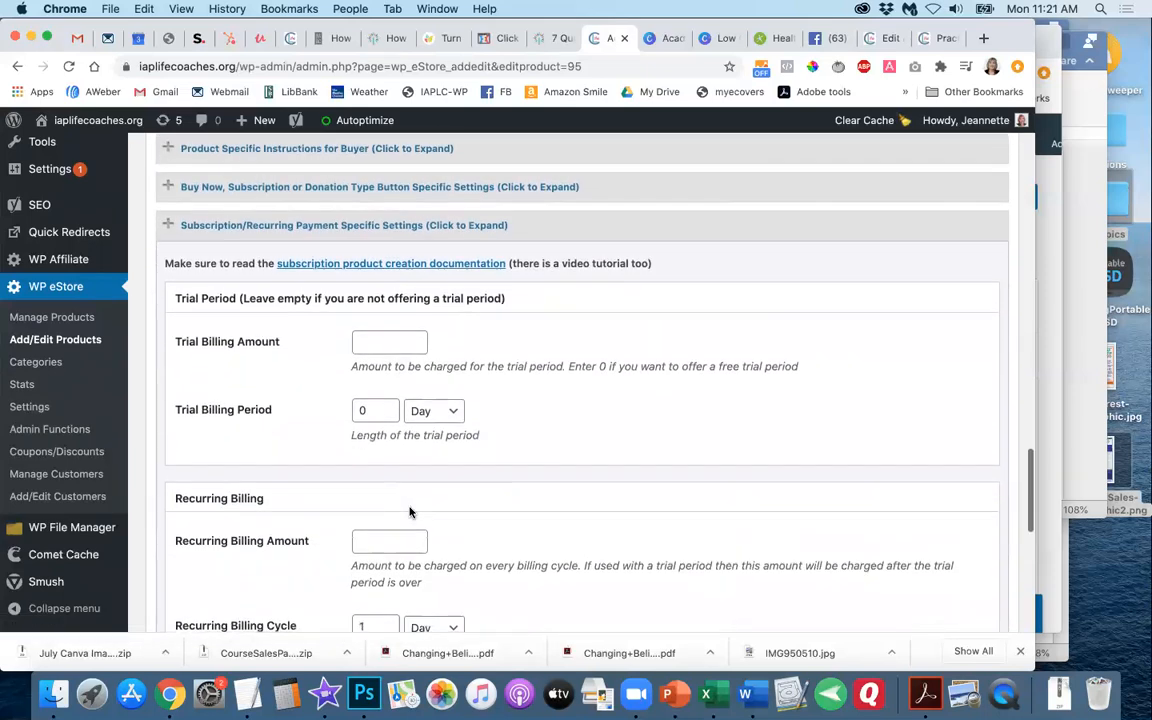
scroll(410, 512, "down", 3)
scroll(411, 513, "down", 2)
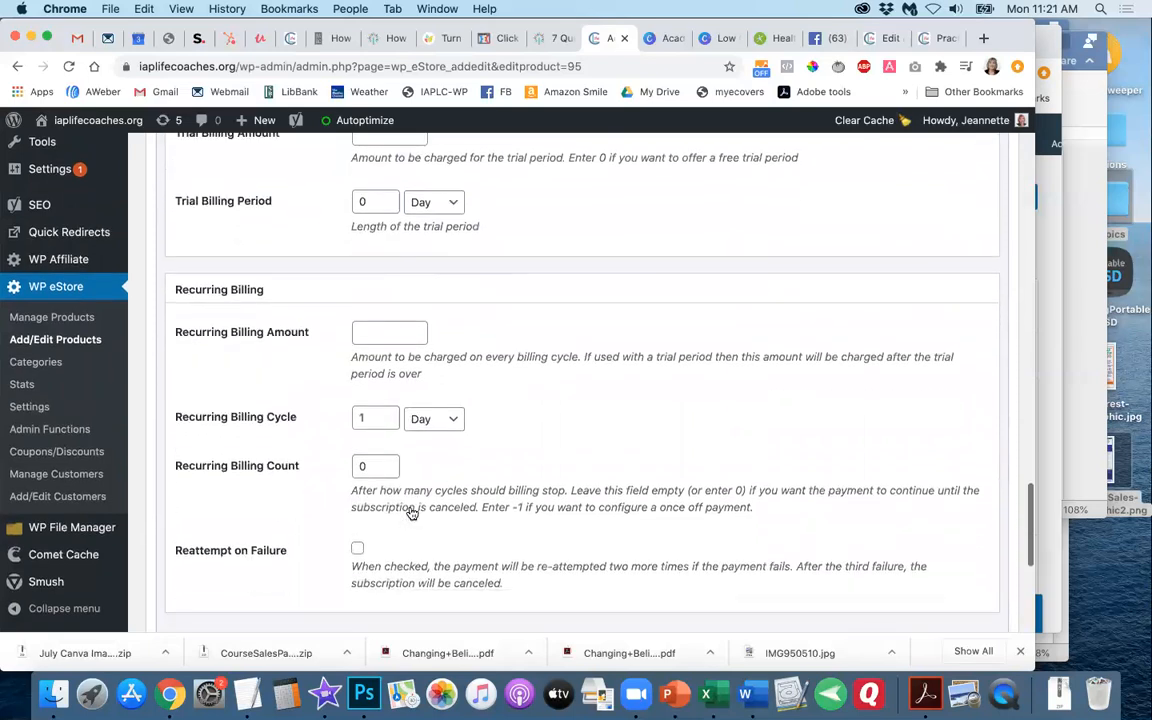
scroll(410, 512, "up", 6)
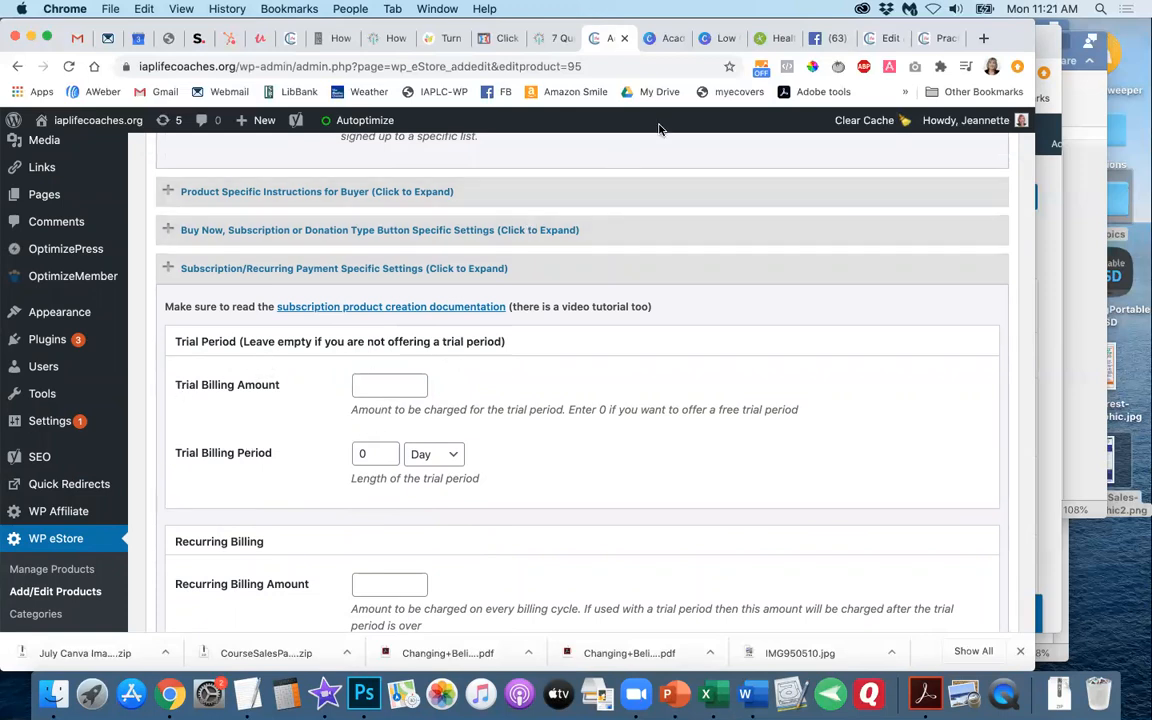
- Reload the Practice page's existing preview to check the fancy2 product display
left_click(868, 38)
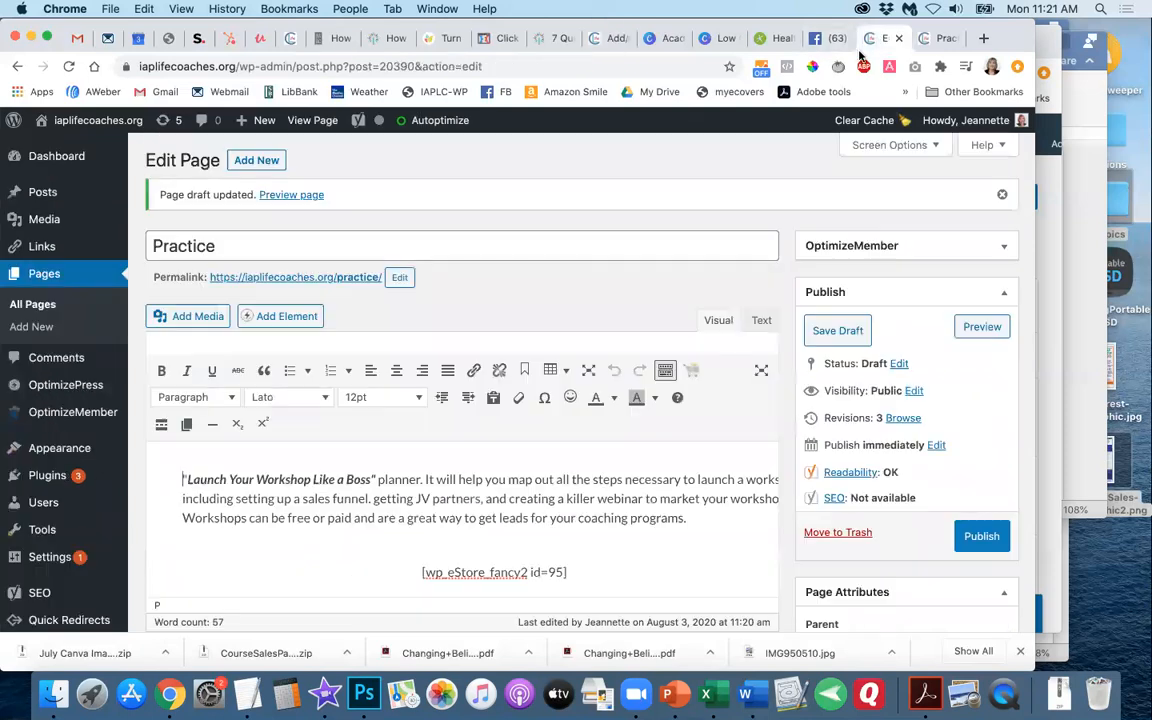
left_click(940, 40)
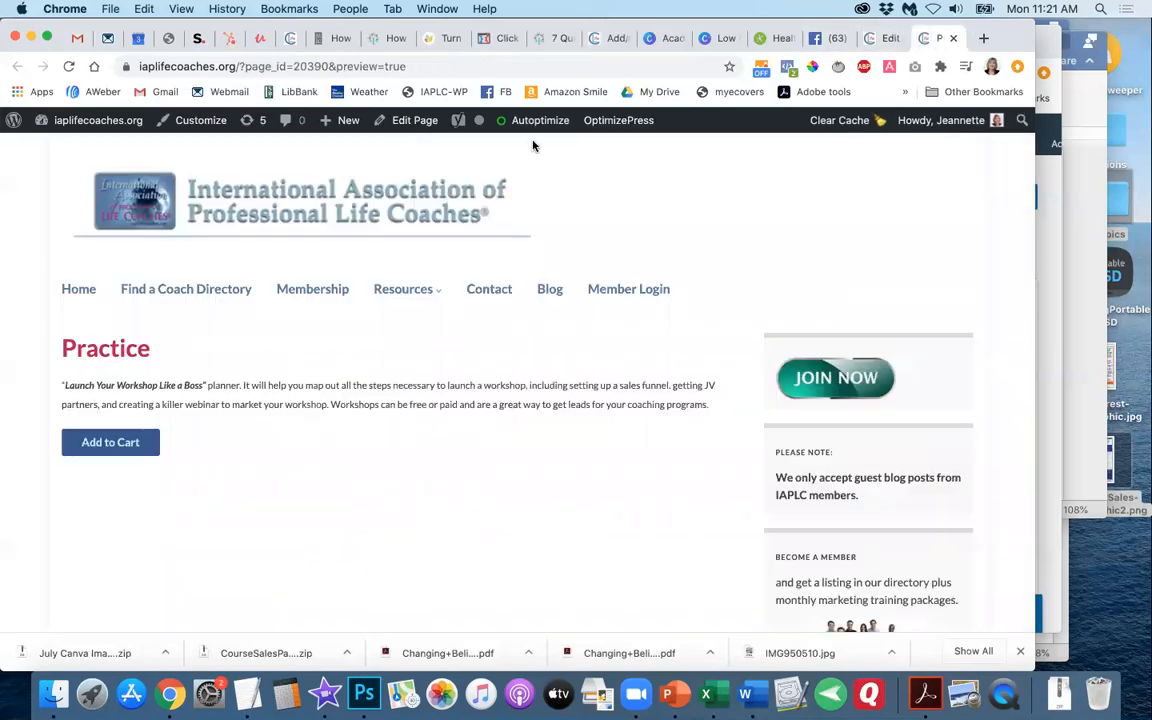
left_click(68, 67)
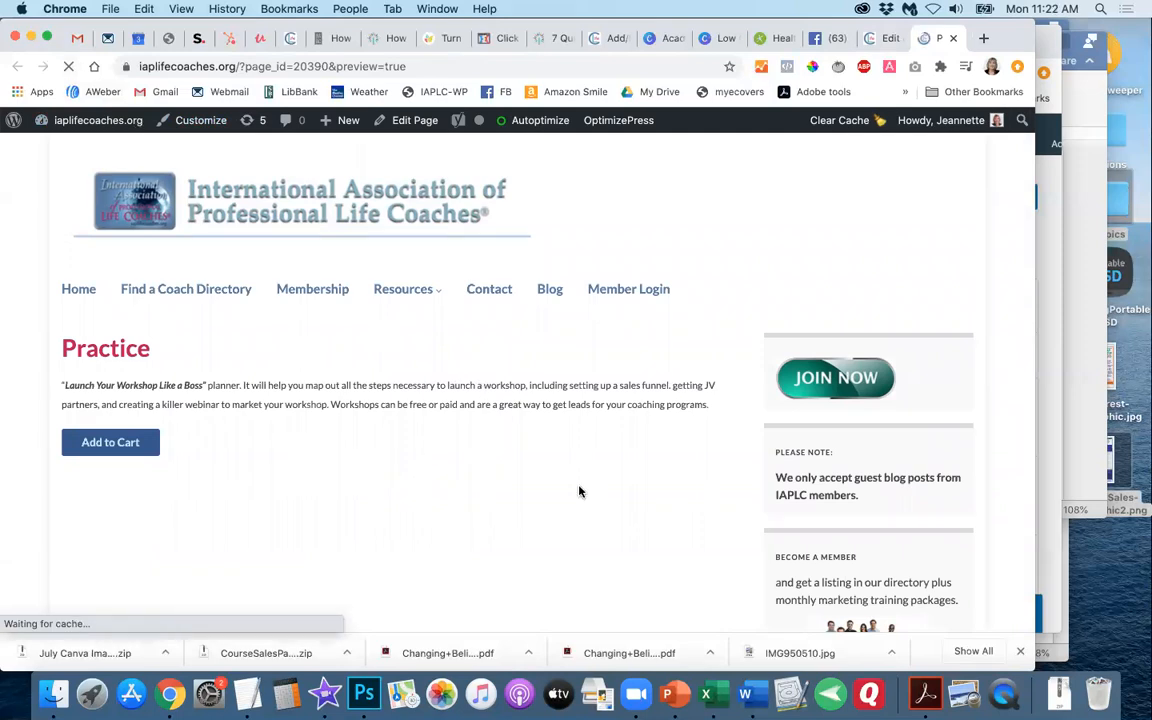
scroll(579, 491, "down", 2)
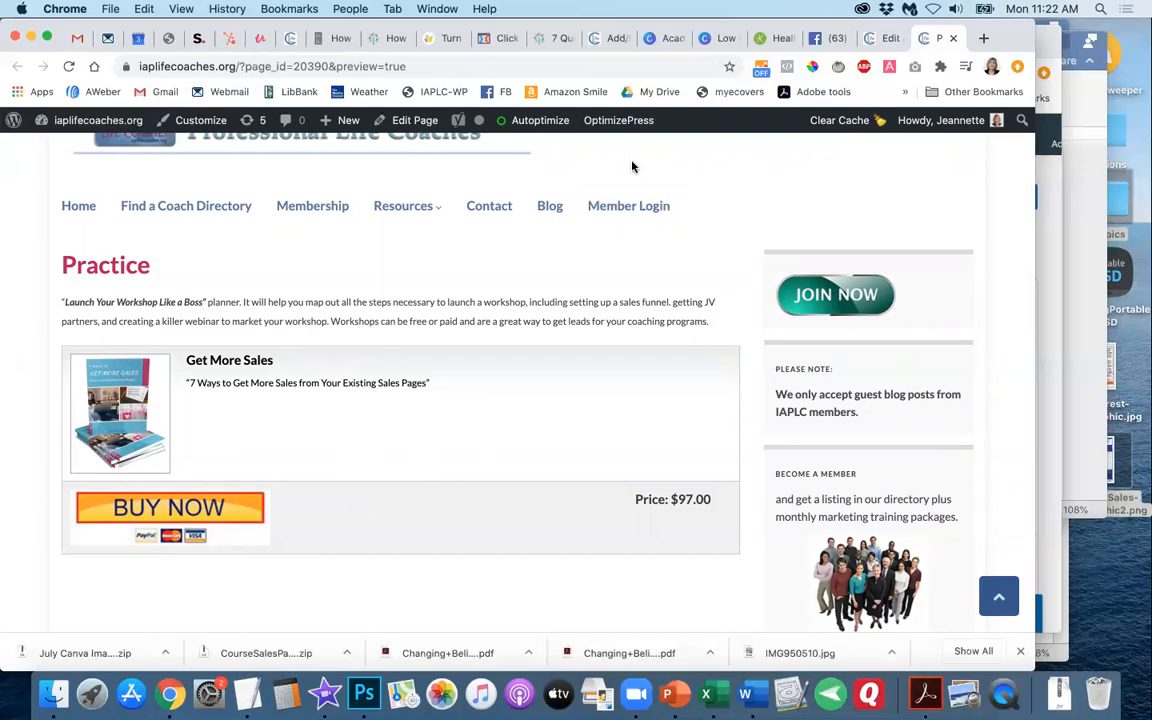
- Delete the wp_eStore_fancy2 shortcode from the Practice page's content
left_click(885, 40)
left_click_drag(582, 570, 399, 573)
key("BackSpace")
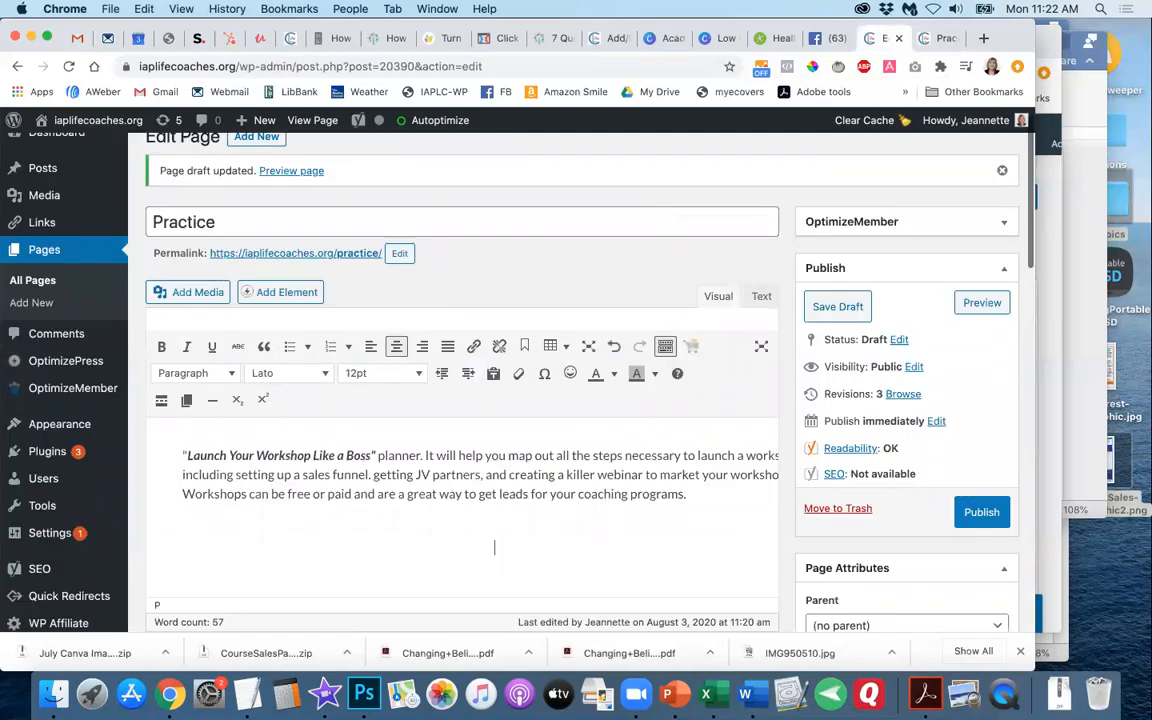
- Open the WP eStore Shortcodes dialog and examine the available shortcodes
left_click(693, 350)
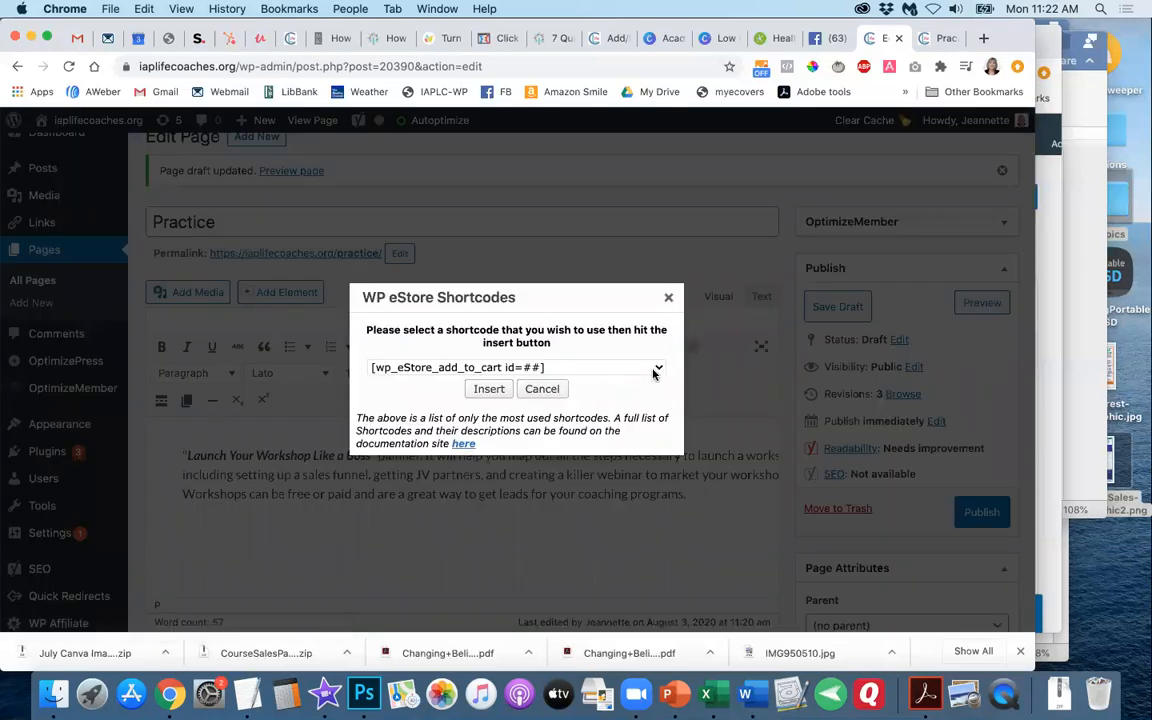
left_click(656, 368)
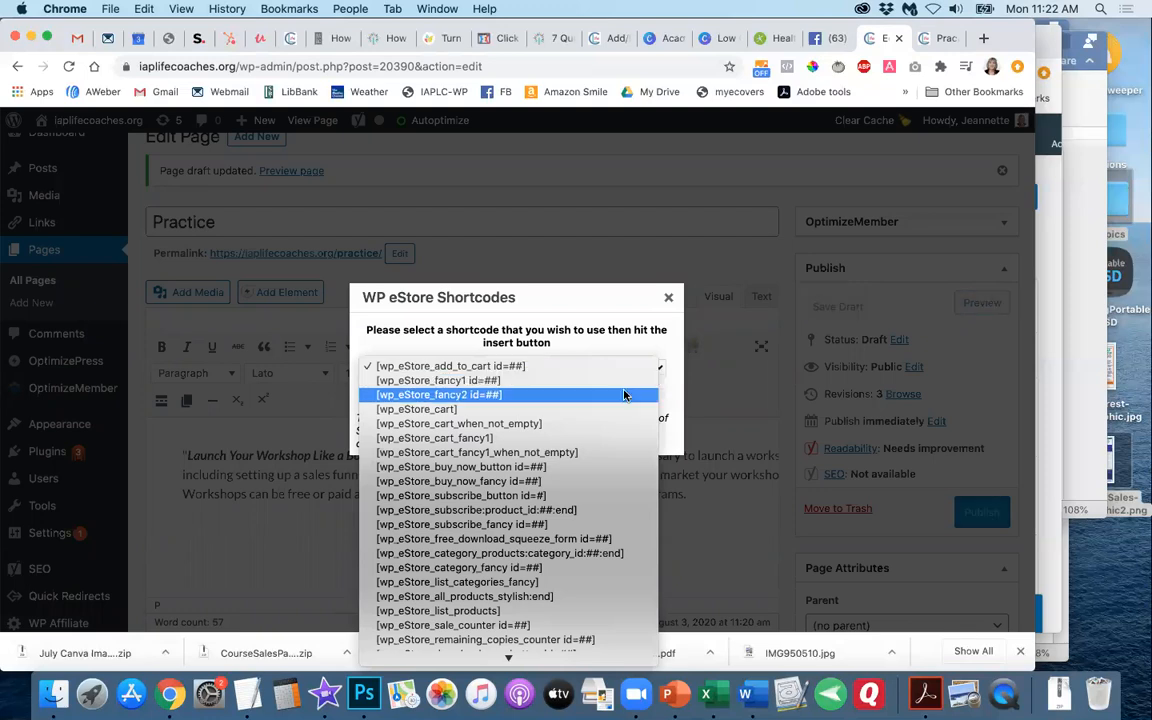
scroll(624, 395, "down", 1)
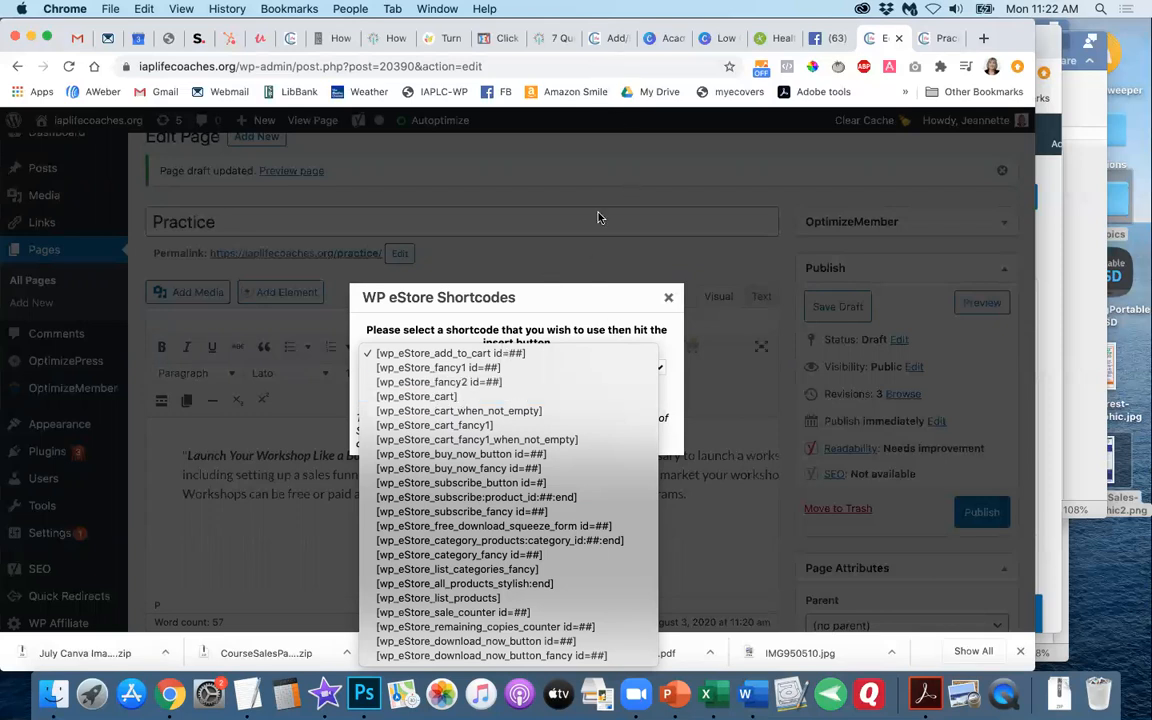
left_click(665, 33)
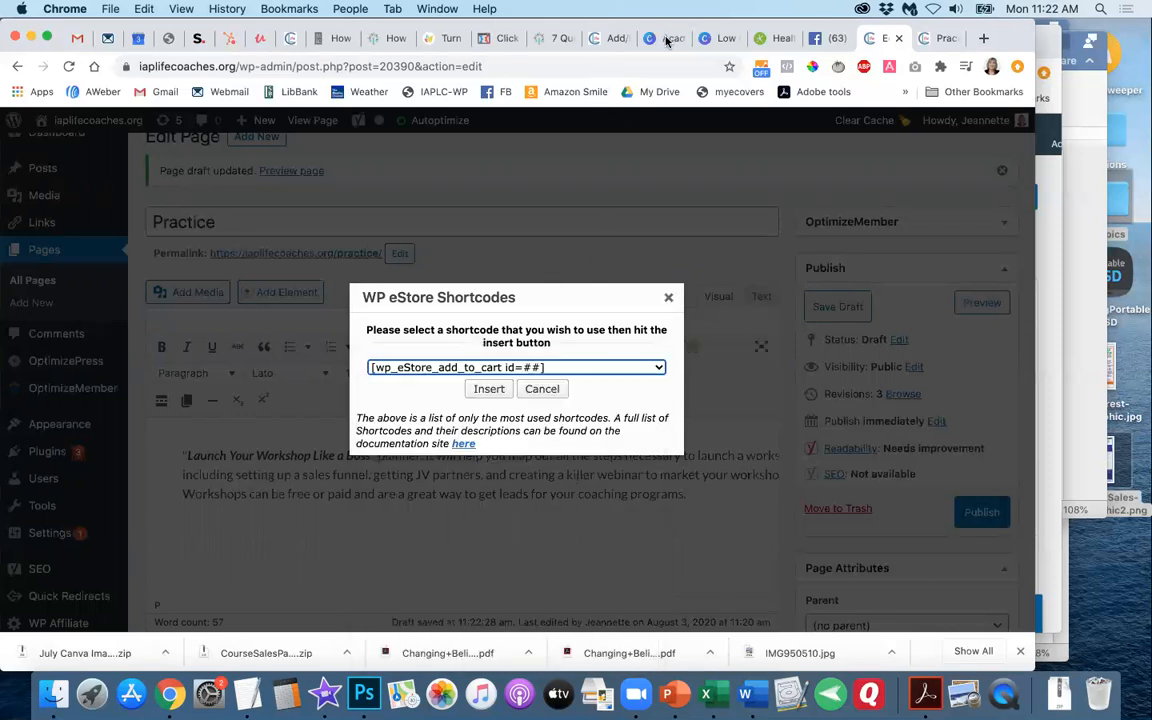
left_click(658, 369)
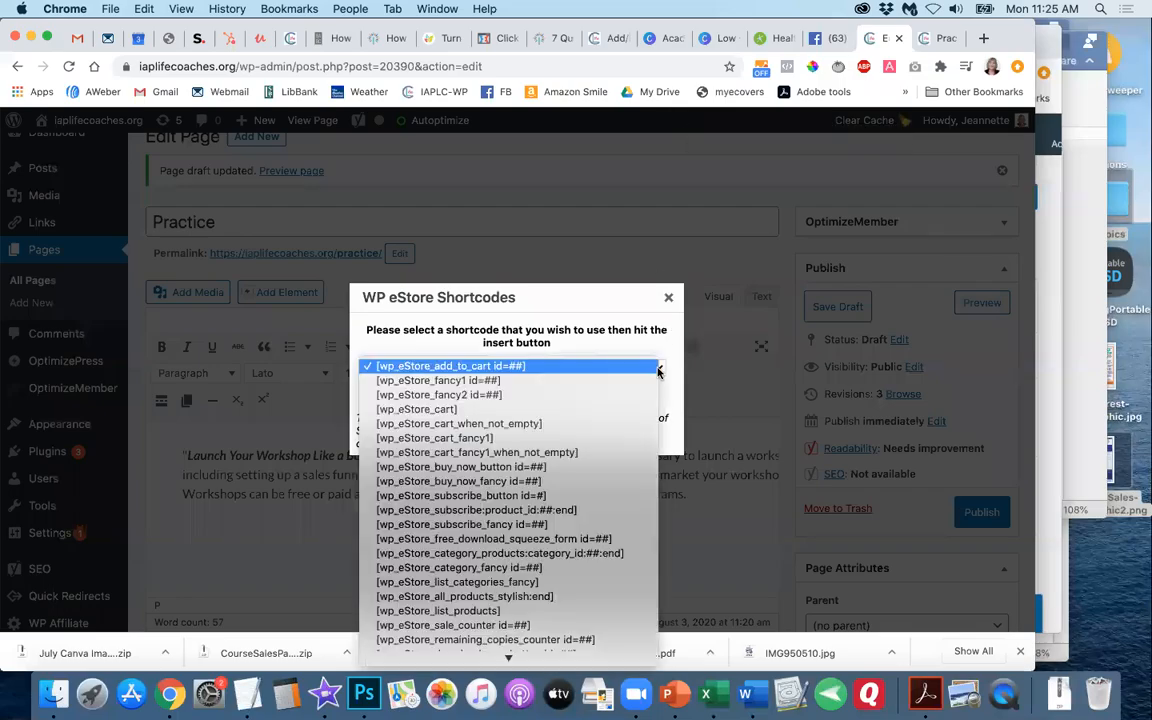
left_click(503, 396)
left_click(489, 389)
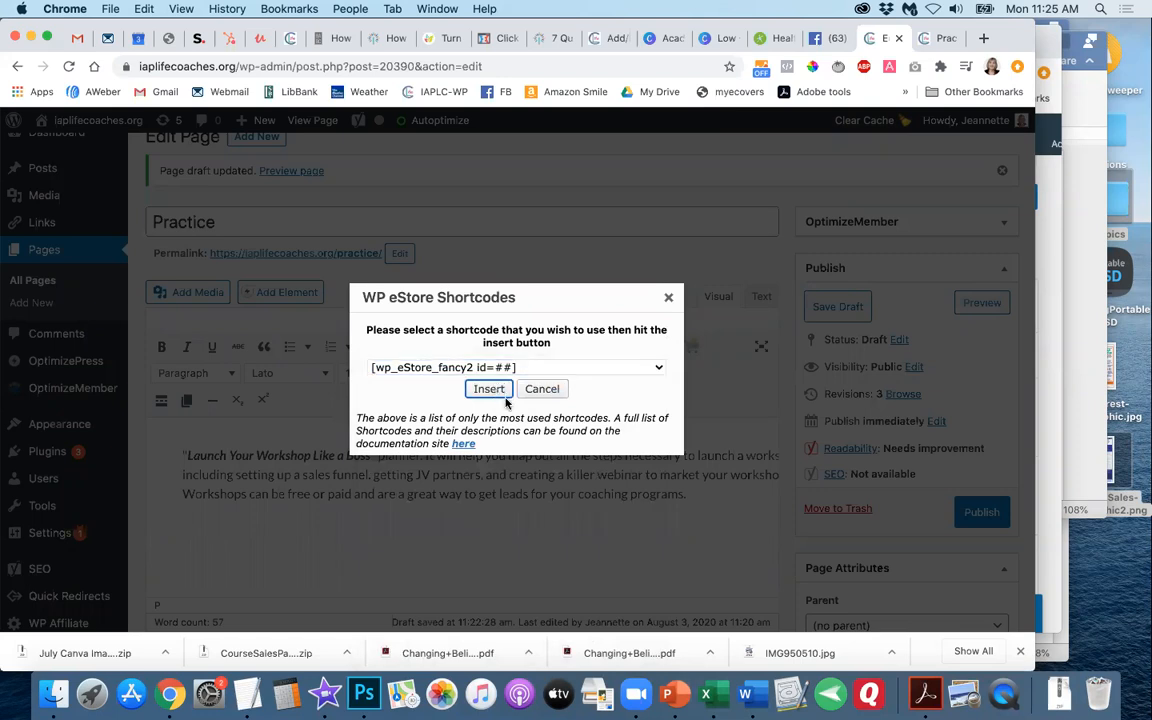
type("9")
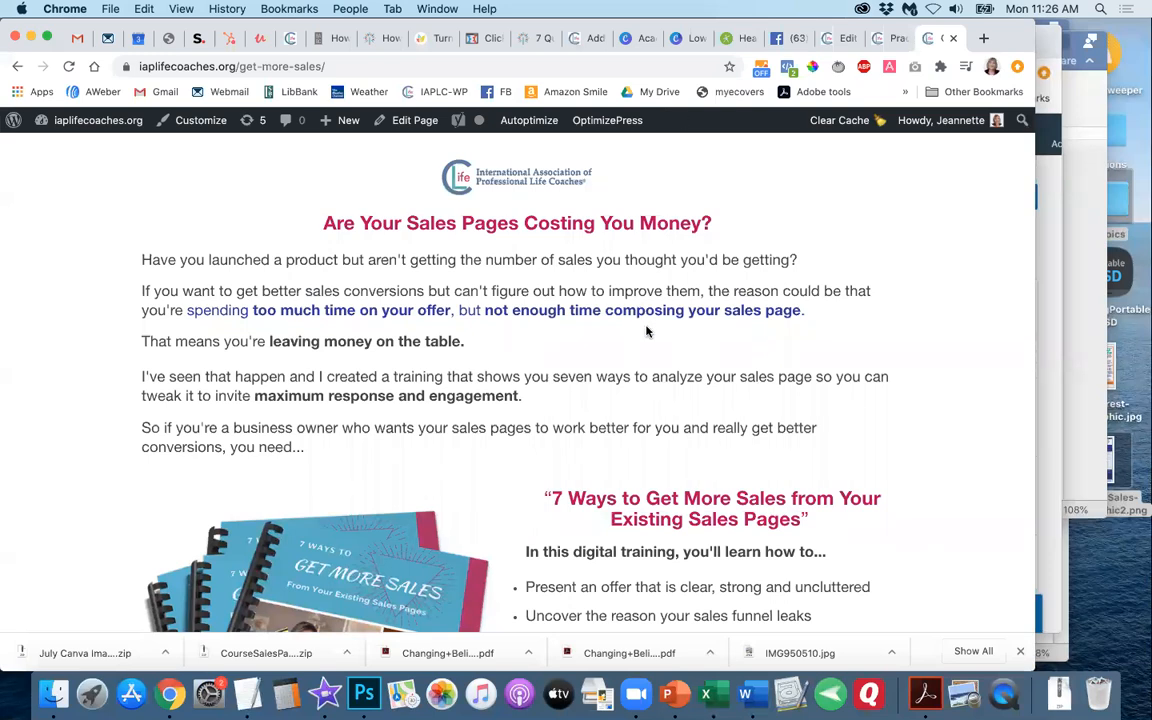
- Review the Get More Sales page's Buy Now area and open the page in the Live Editor to examine the button's custom HTML shortcode
scroll(540, 340, "down", 3)
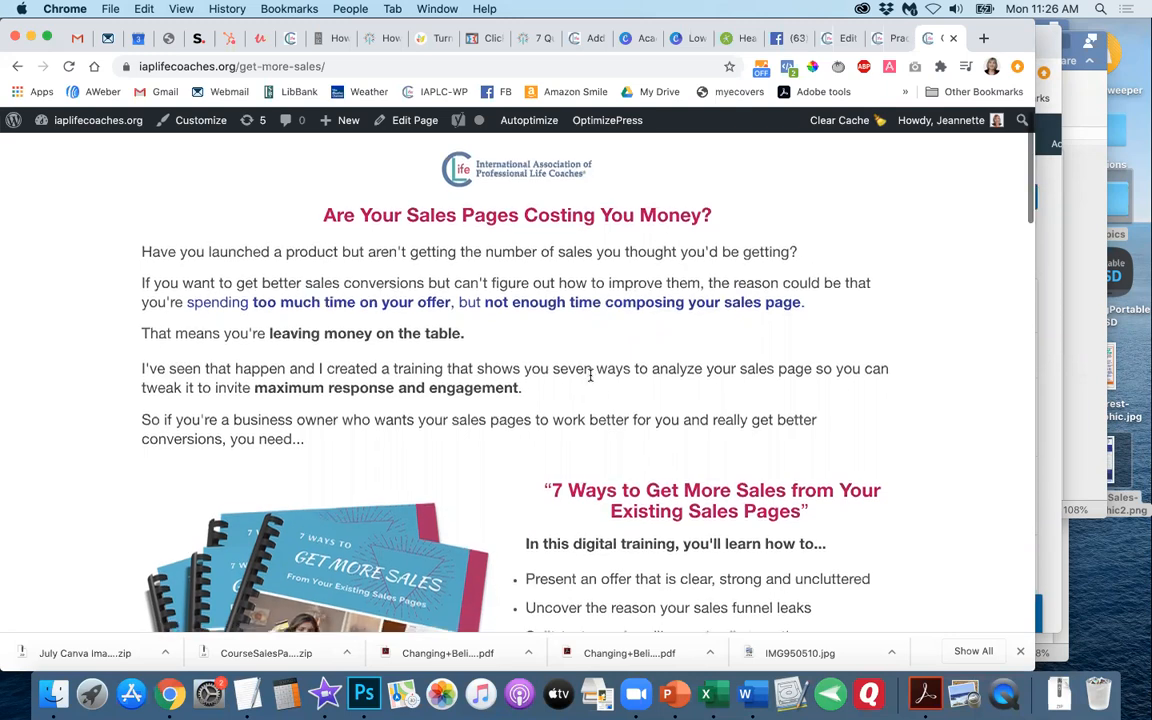
scroll(590, 374, "down", 6)
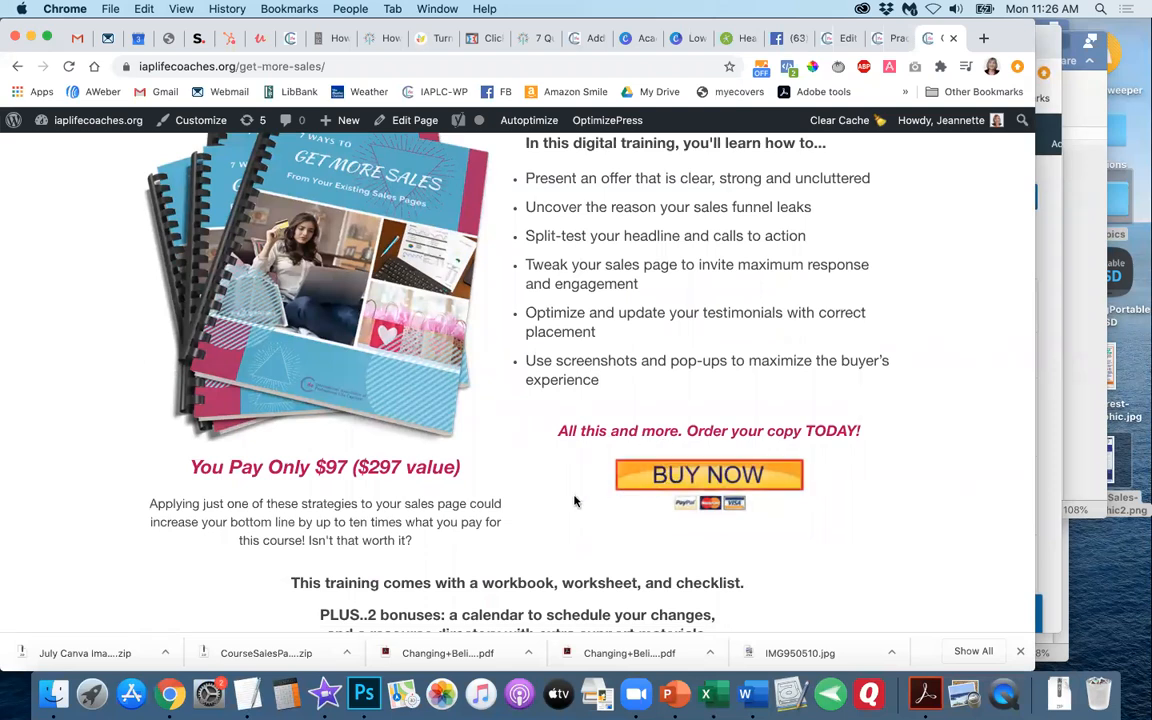
left_click(412, 122)
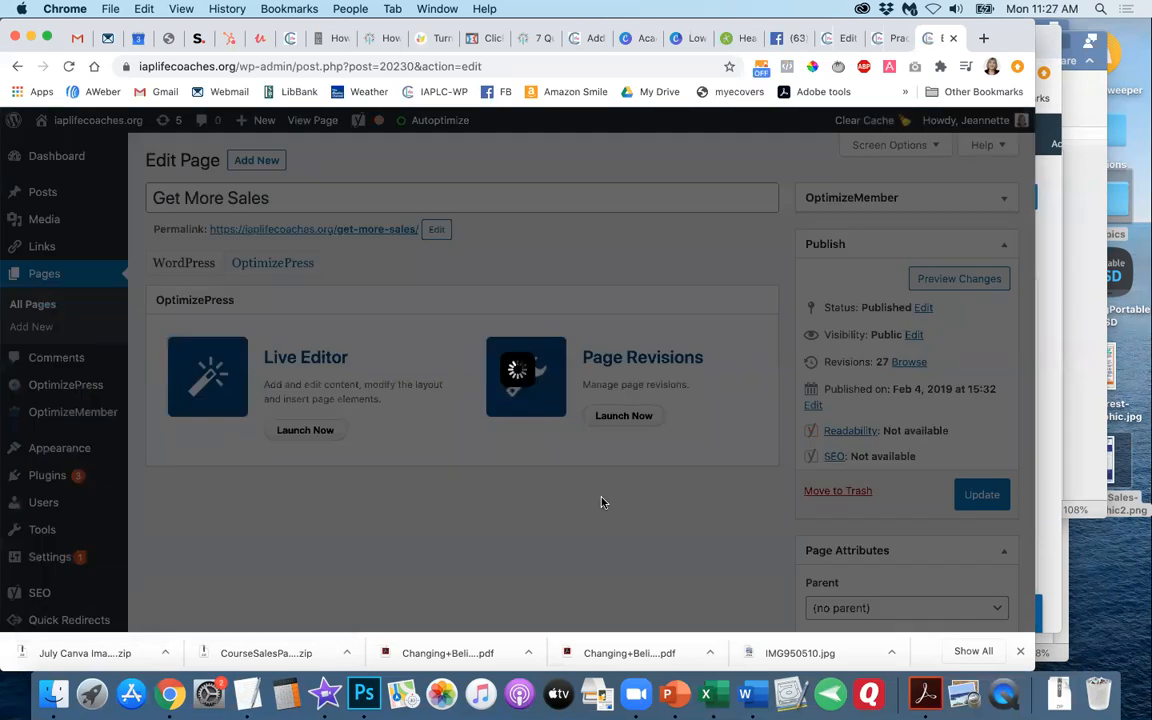
scroll(601, 502, "down", 1)
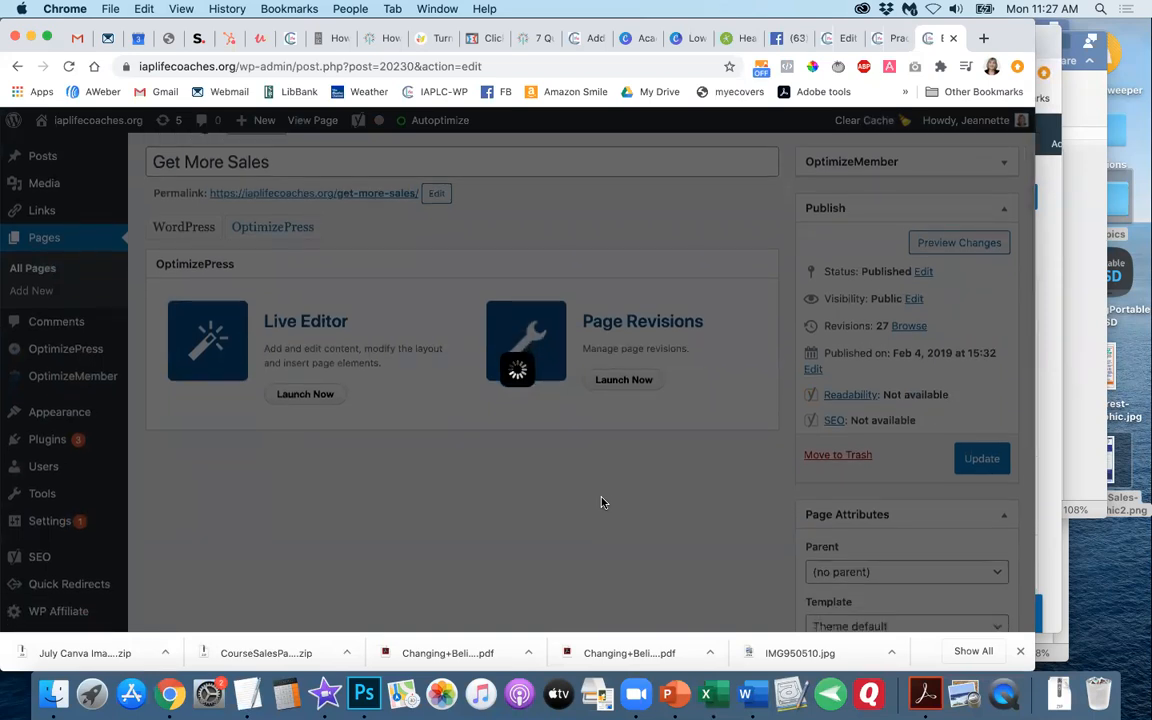
scroll(601, 502, "down", 1)
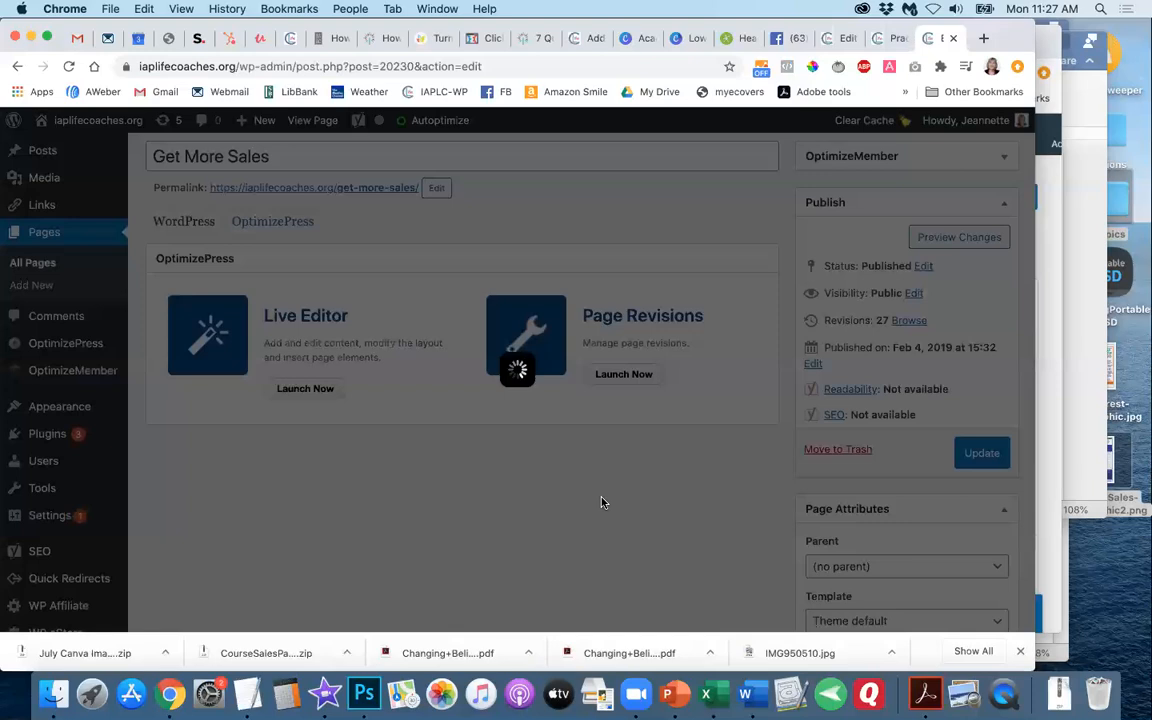
scroll(601, 502, "down", 1)
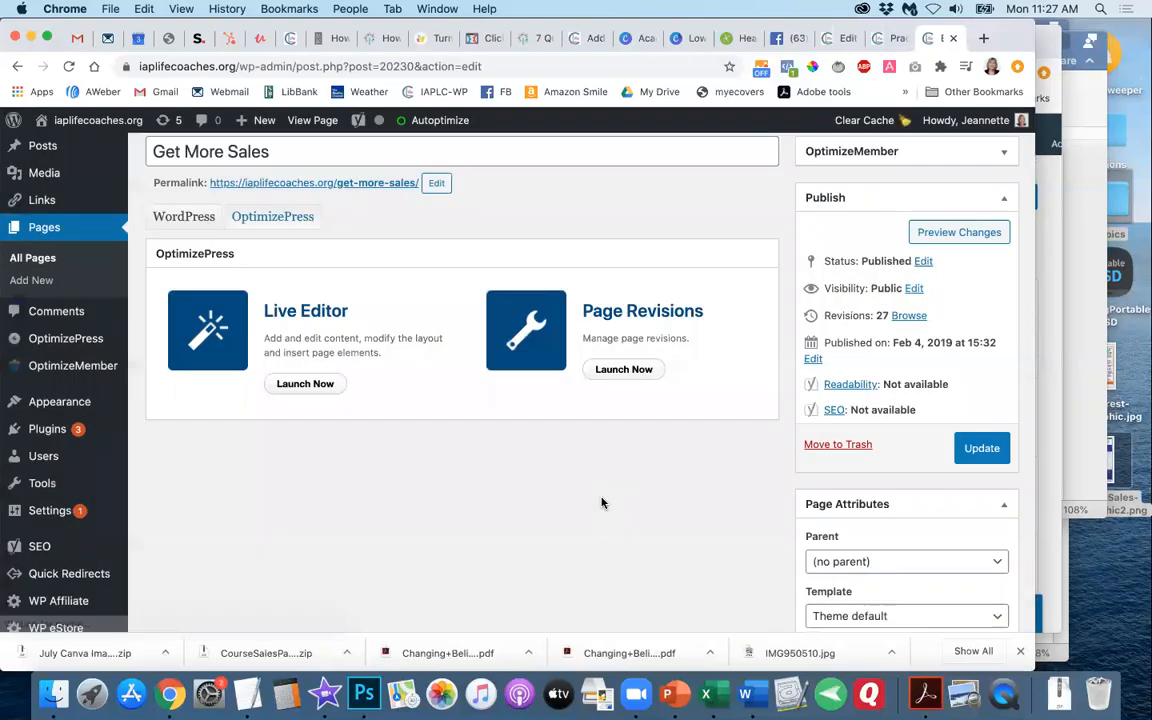
scroll(601, 502, "down", 10)
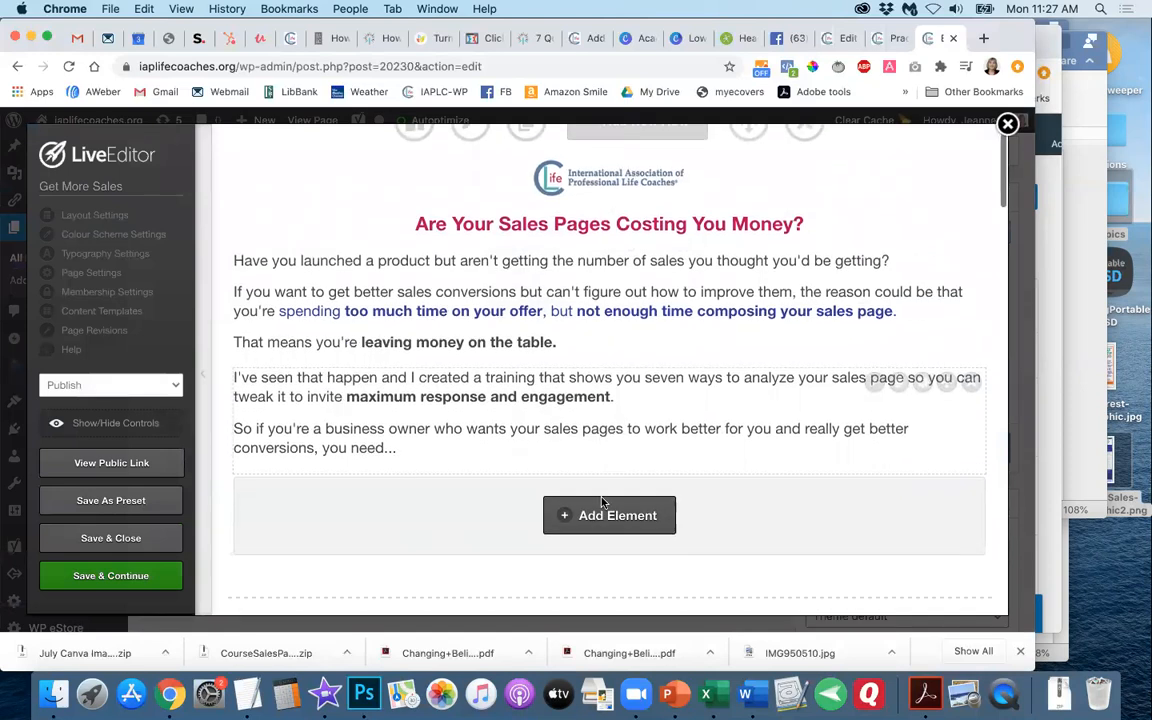
scroll(601, 502, "down", 6)
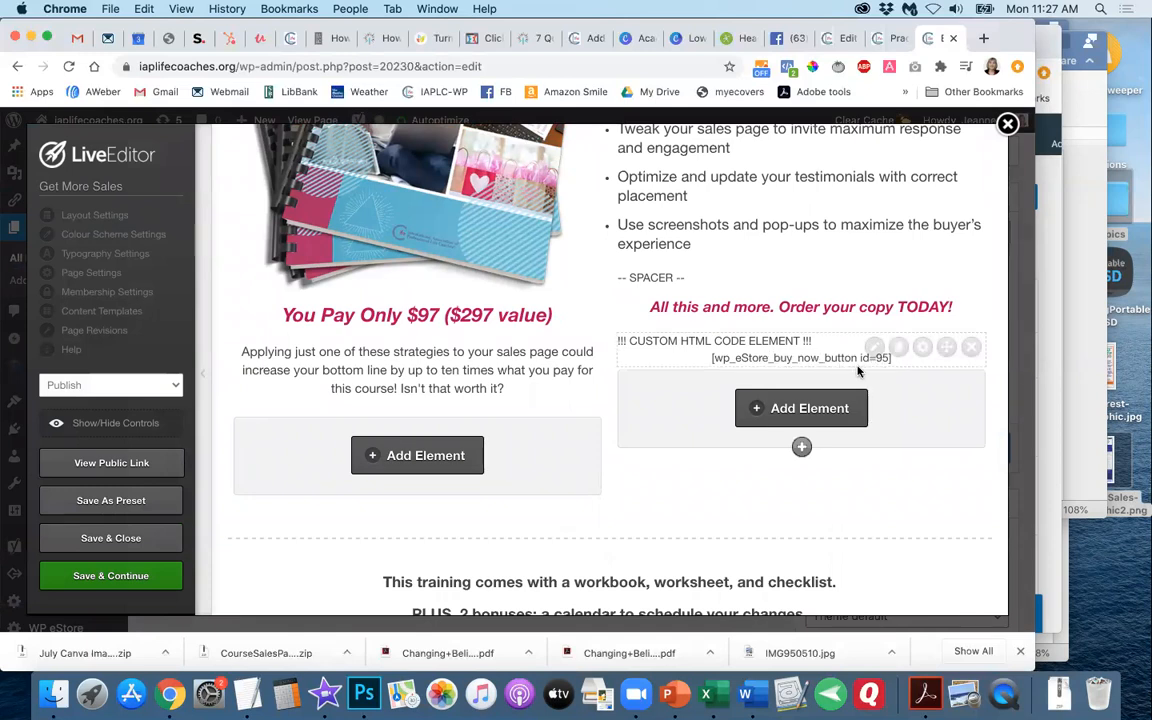
- Insert the wp_eStore_buy_now_button shortcode with ID 95 below the Practice page's text and save the draft
left_click(848, 40)
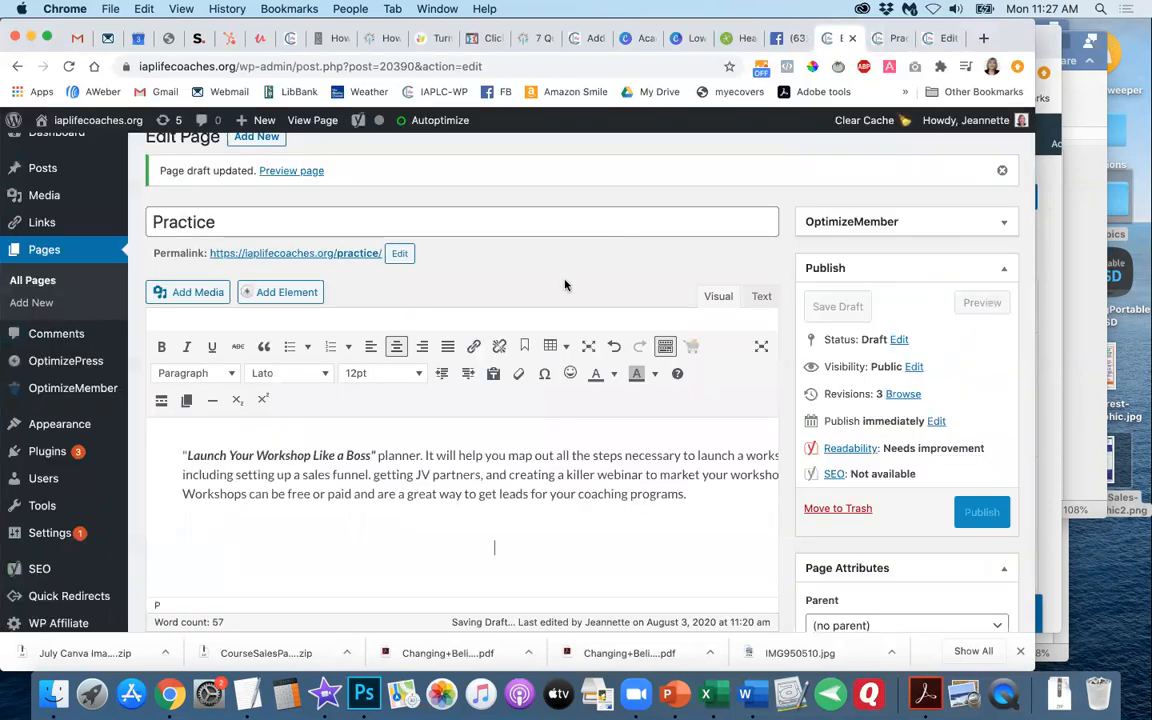
left_click(692, 348)
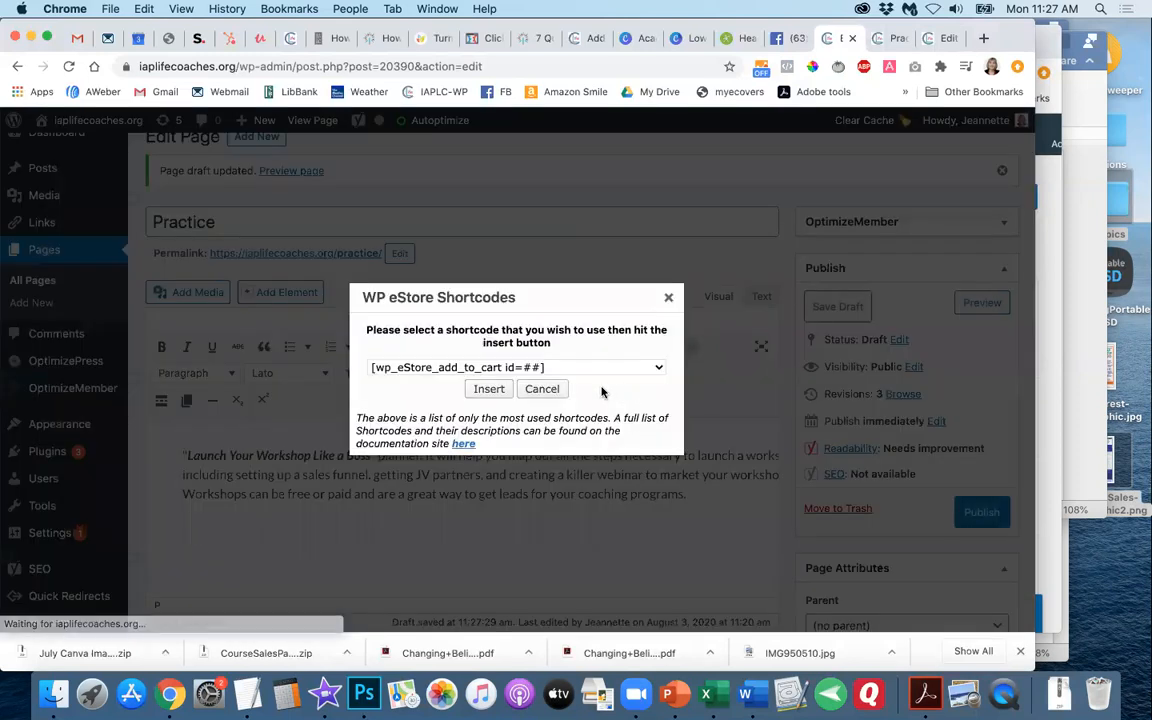
left_click(658, 370)
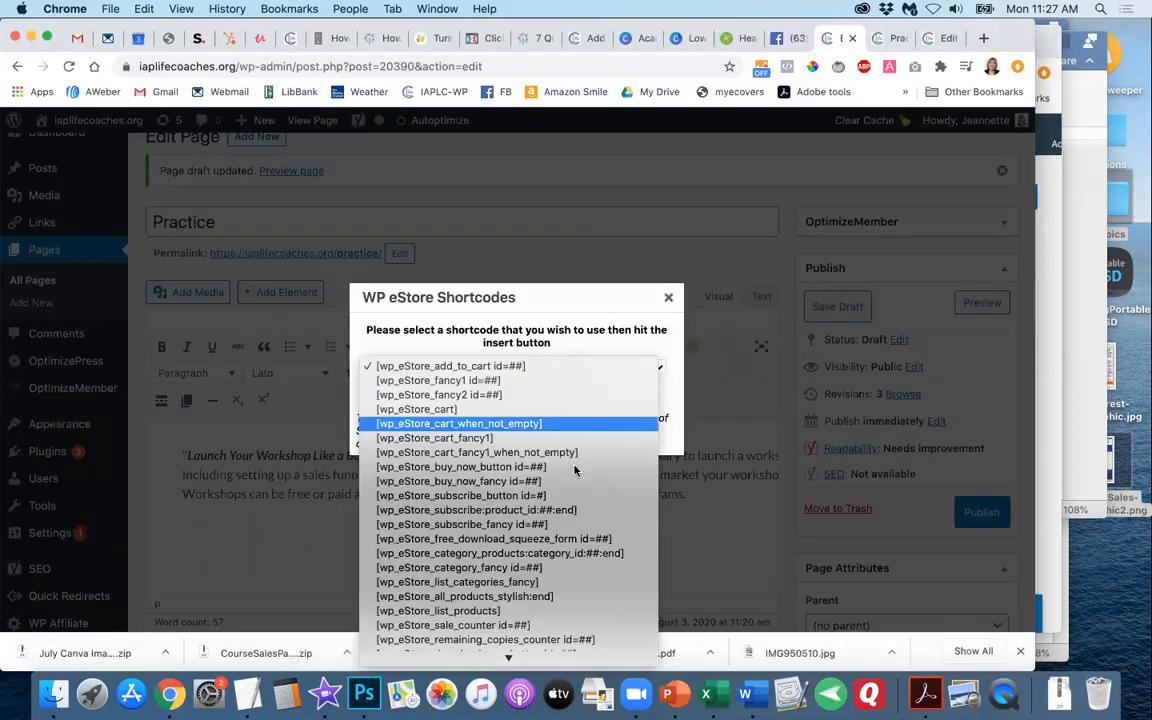
left_click(494, 468)
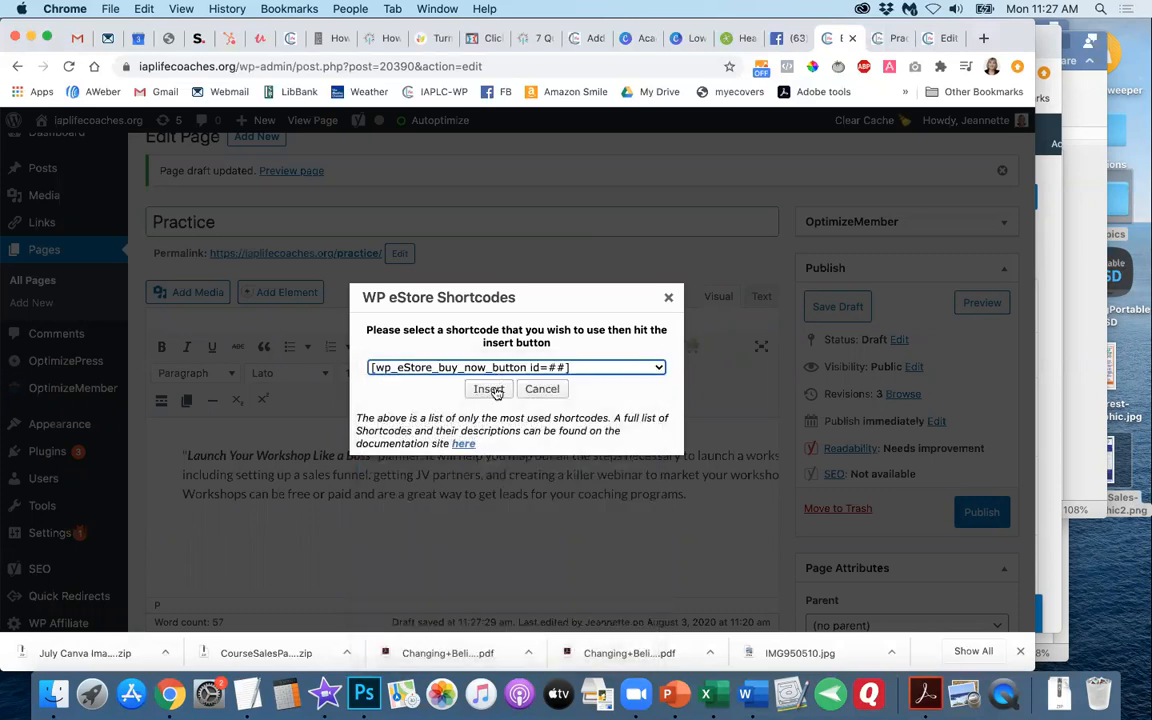
left_click(489, 389)
type("9")
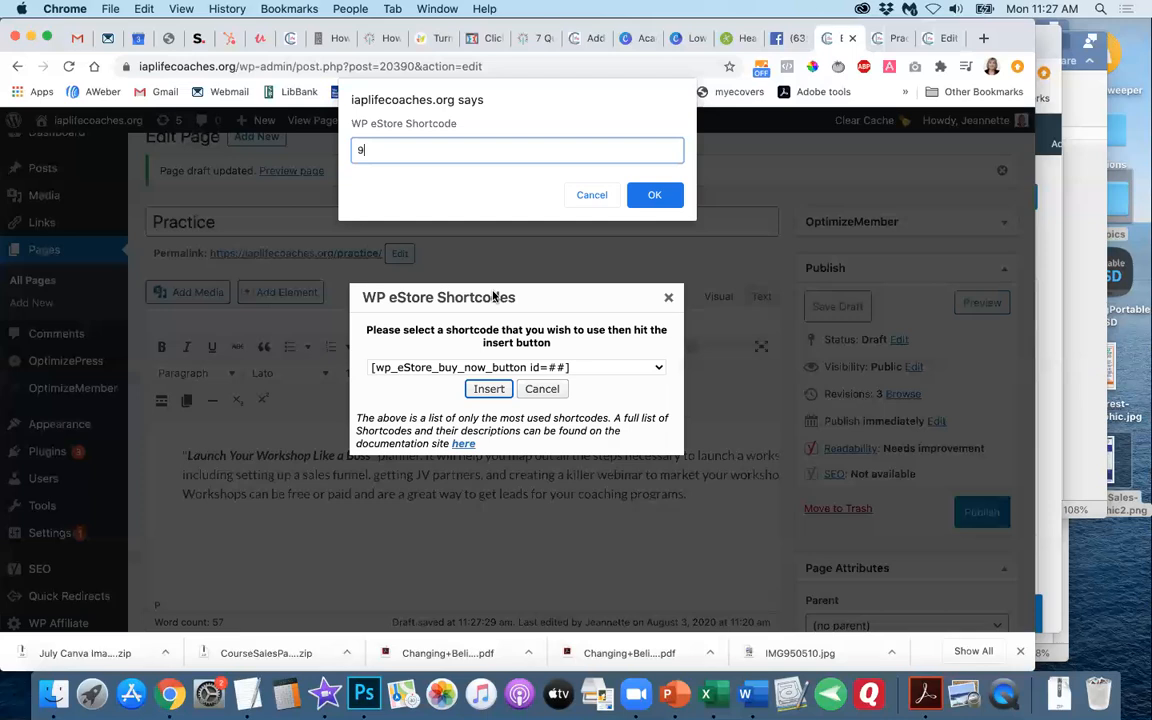
type("5")
left_click(654, 195)
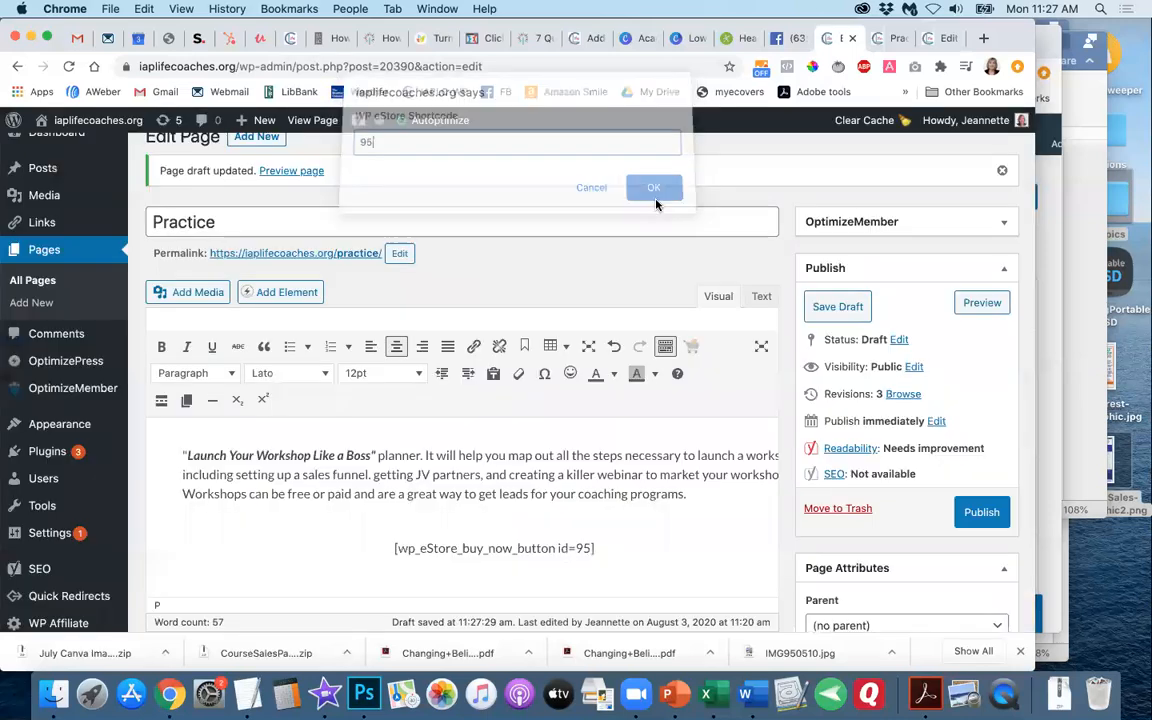
left_click(833, 307)
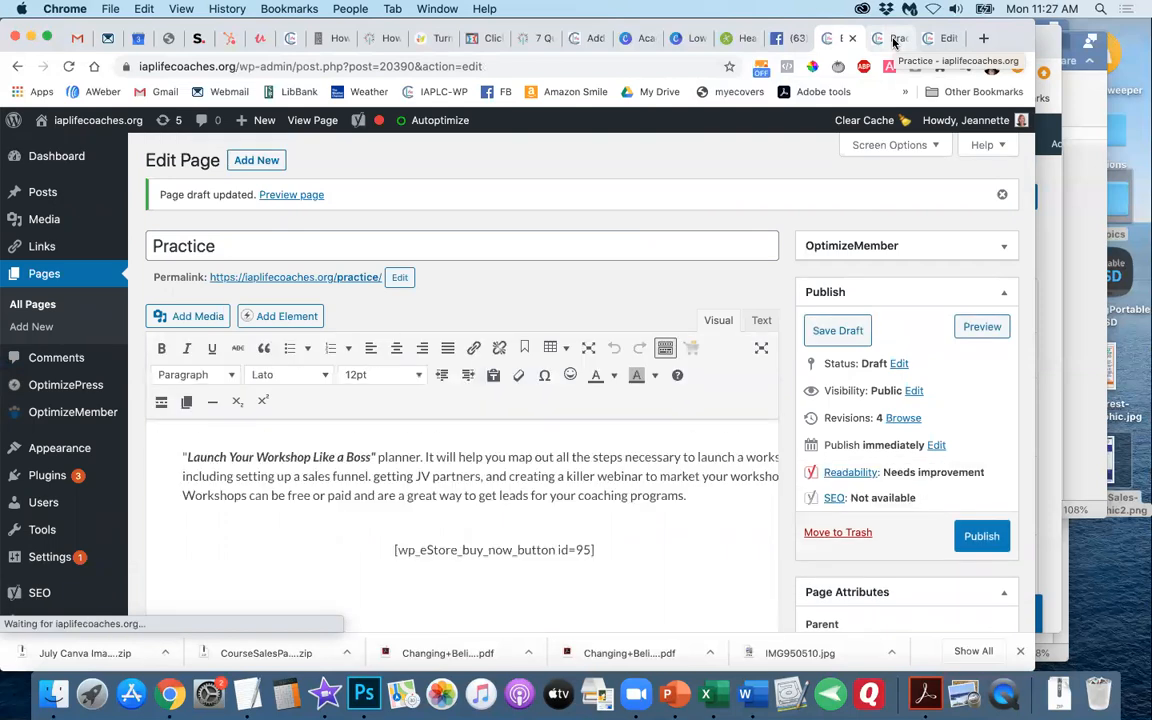
- Reload the Practice page's preview and compare the Buy Now button's alignment with the shortcode in the editor
left_click(893, 41)
left_click(68, 66)
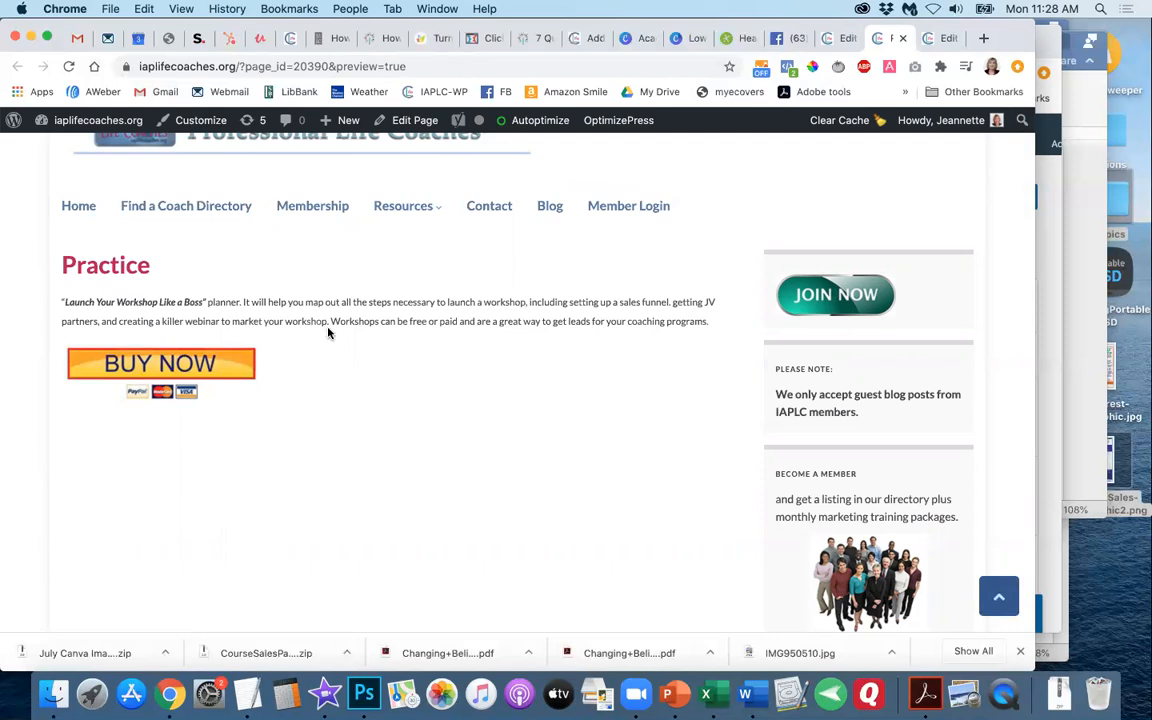
left_click(838, 38)
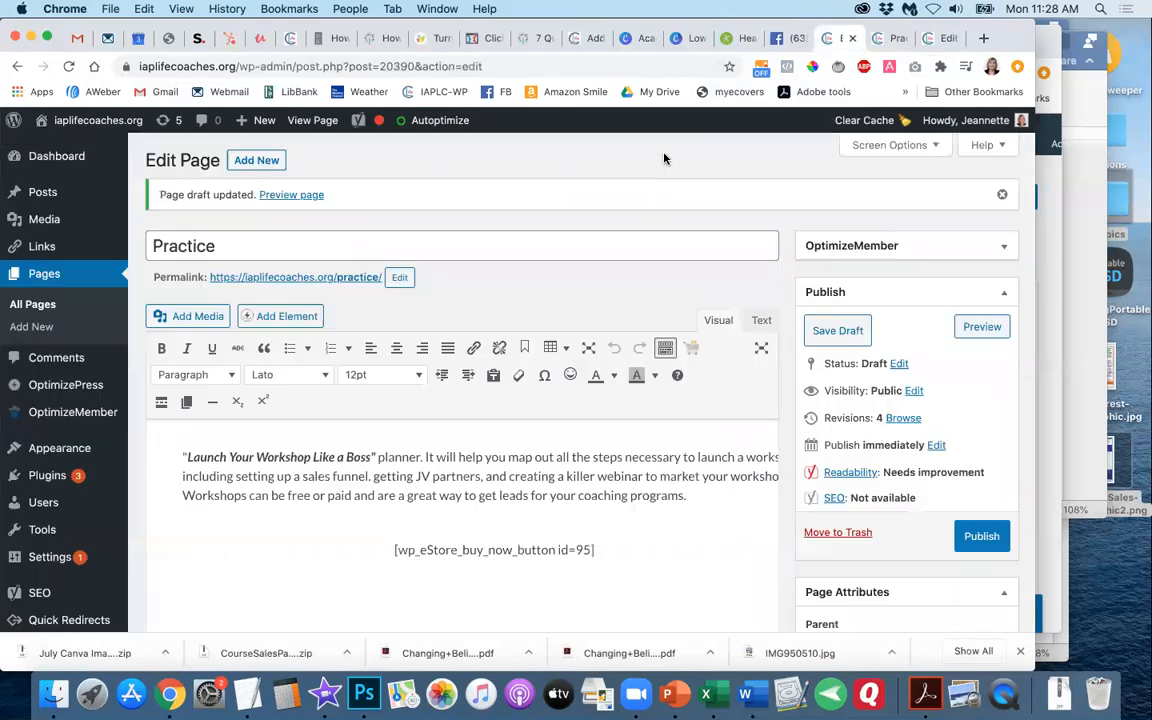
left_click_drag(394, 572, 617, 575)
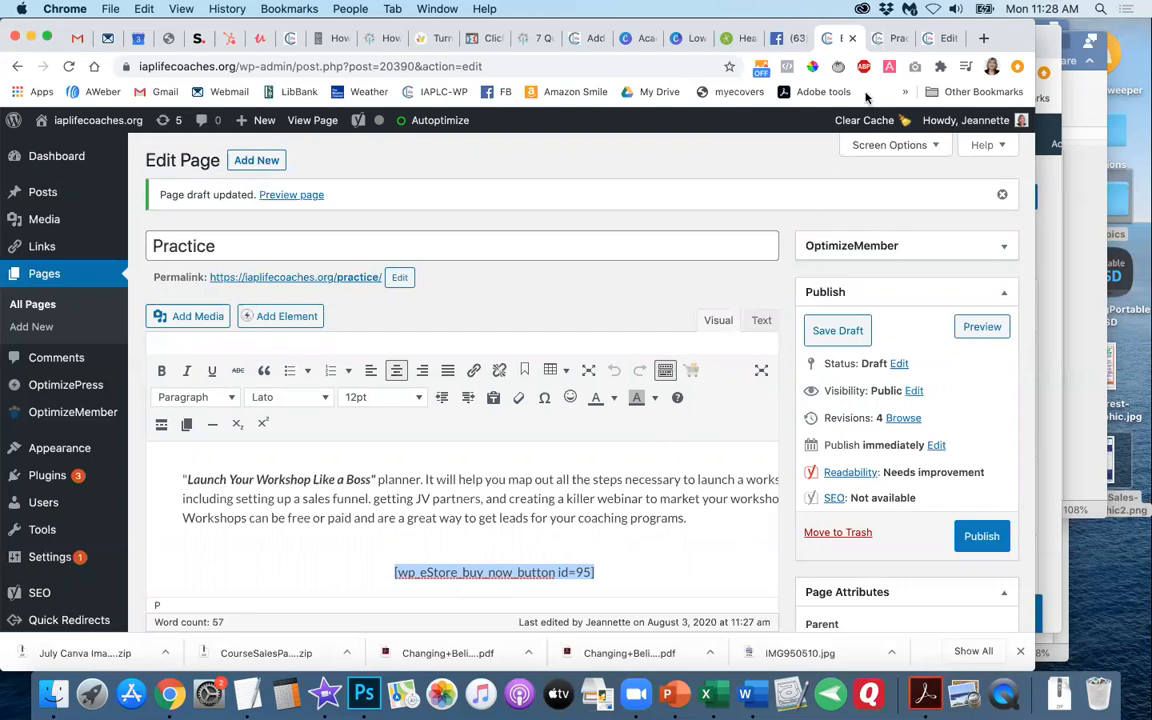
left_click(897, 41)
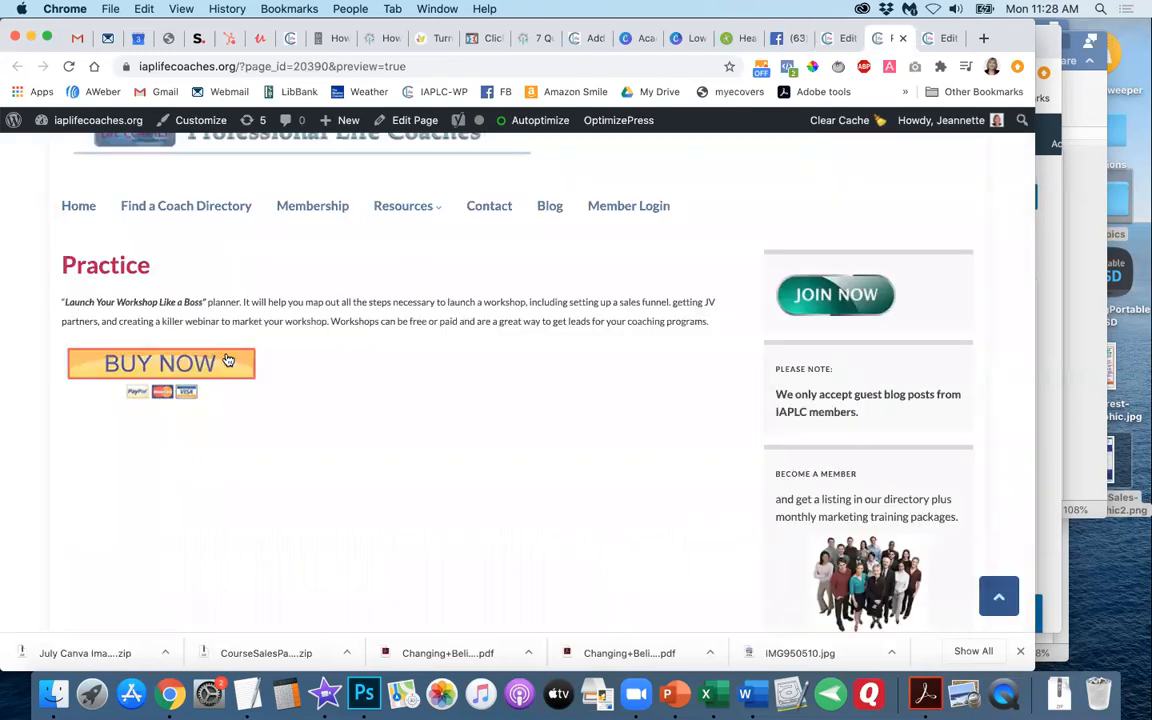
- In the Practice page's HTML, change the centred shortcode's opening and closing p tags to div and save the draft
left_click(847, 40)
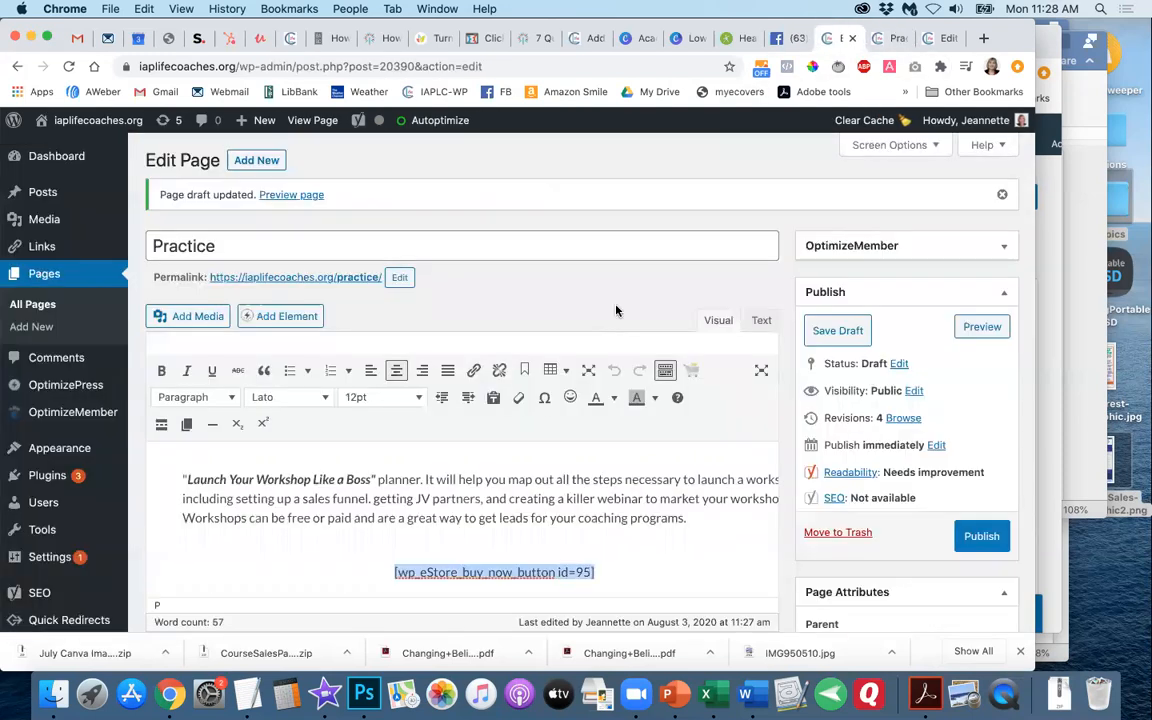
left_click(757, 324)
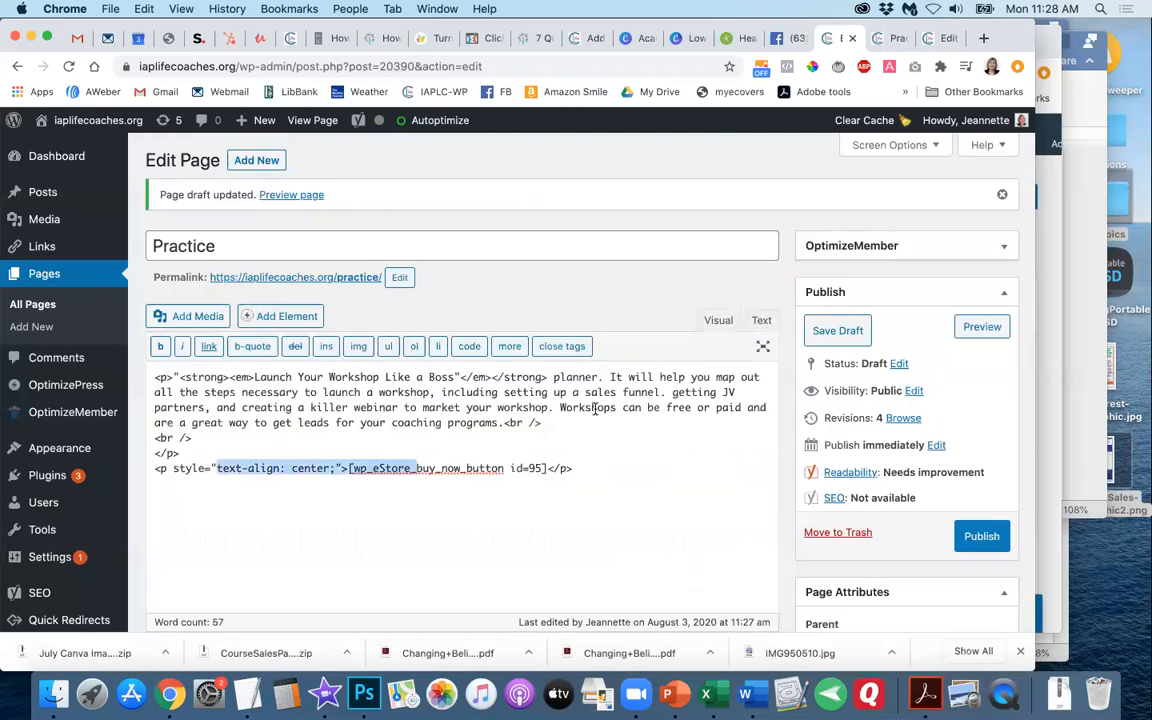
left_click(162, 469)
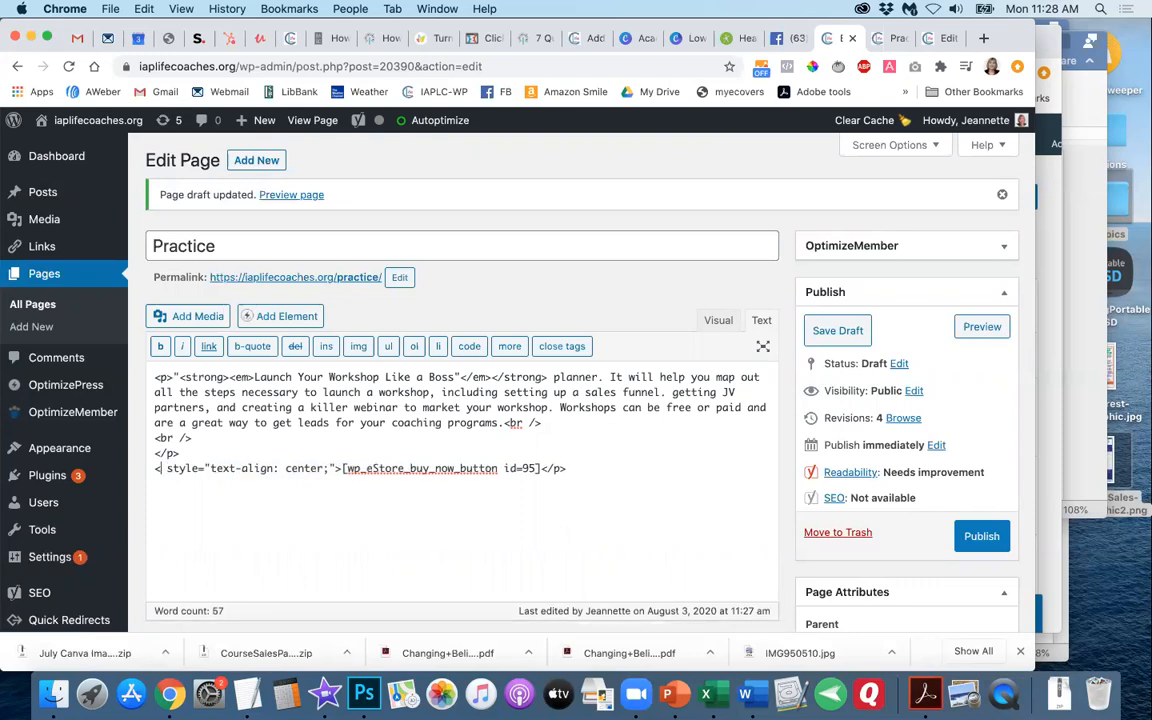
key("BackSpace")
type("div")
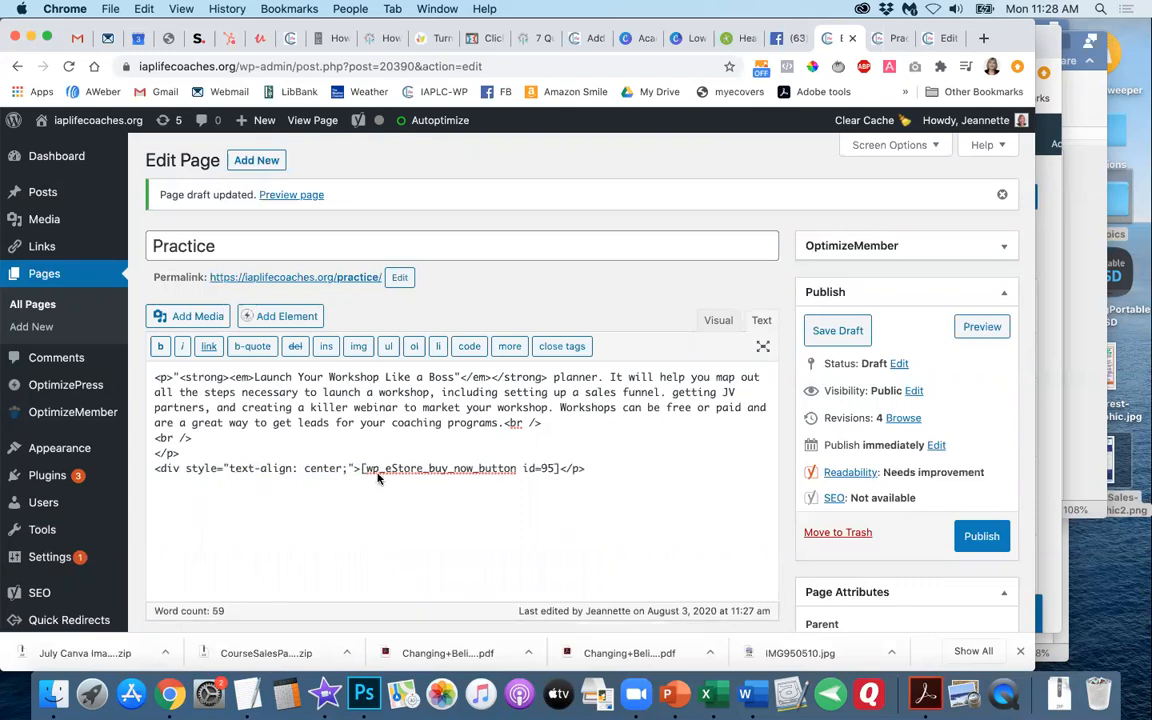
left_click(578, 470)
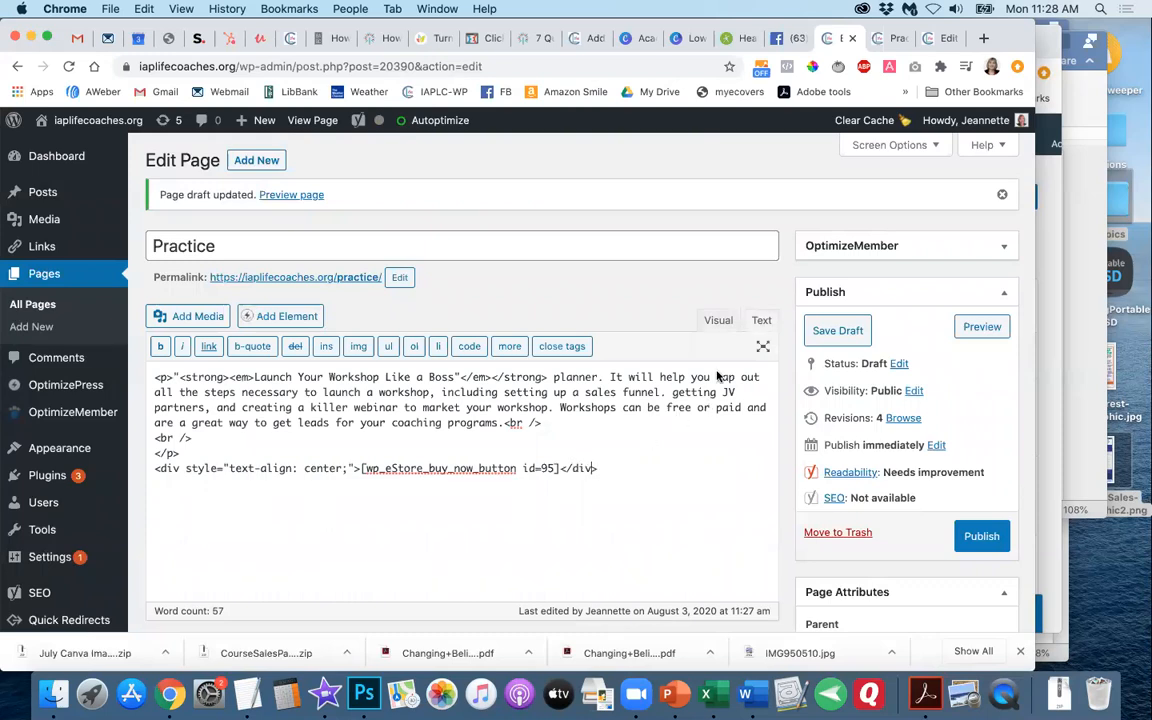
left_click(818, 333)
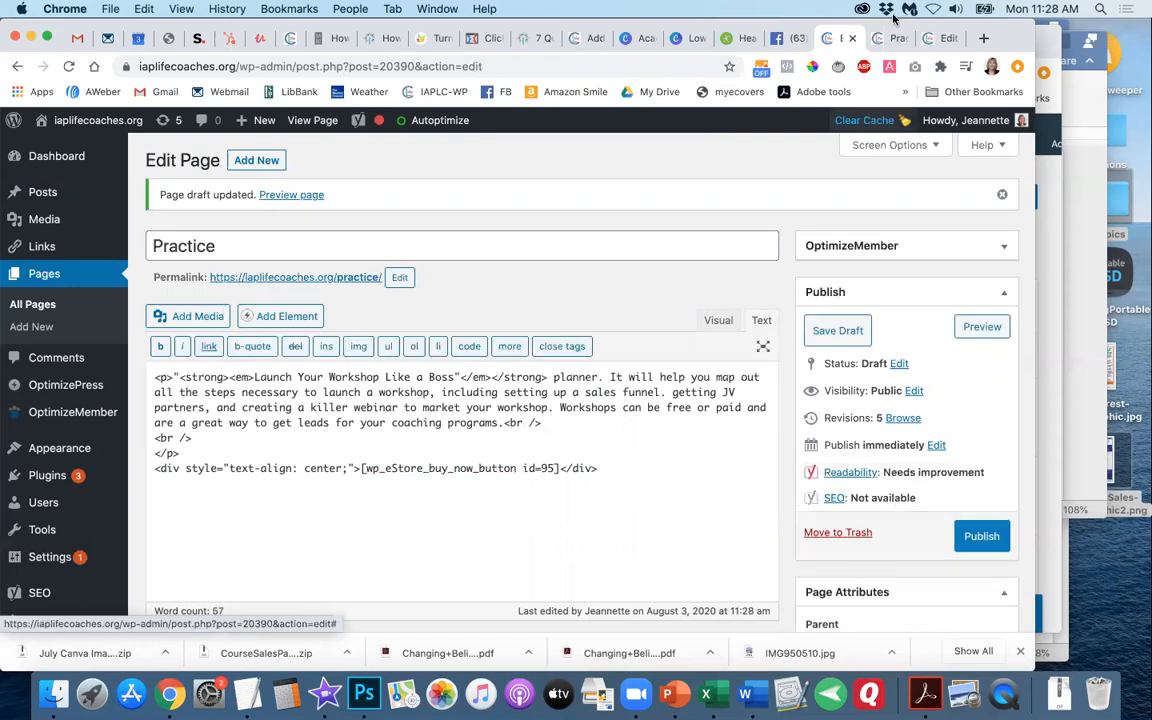
- Reload the Practice page's preview to check the Buy Now button's centring, and return to the page editor
left_click(880, 39)
left_click(69, 67)
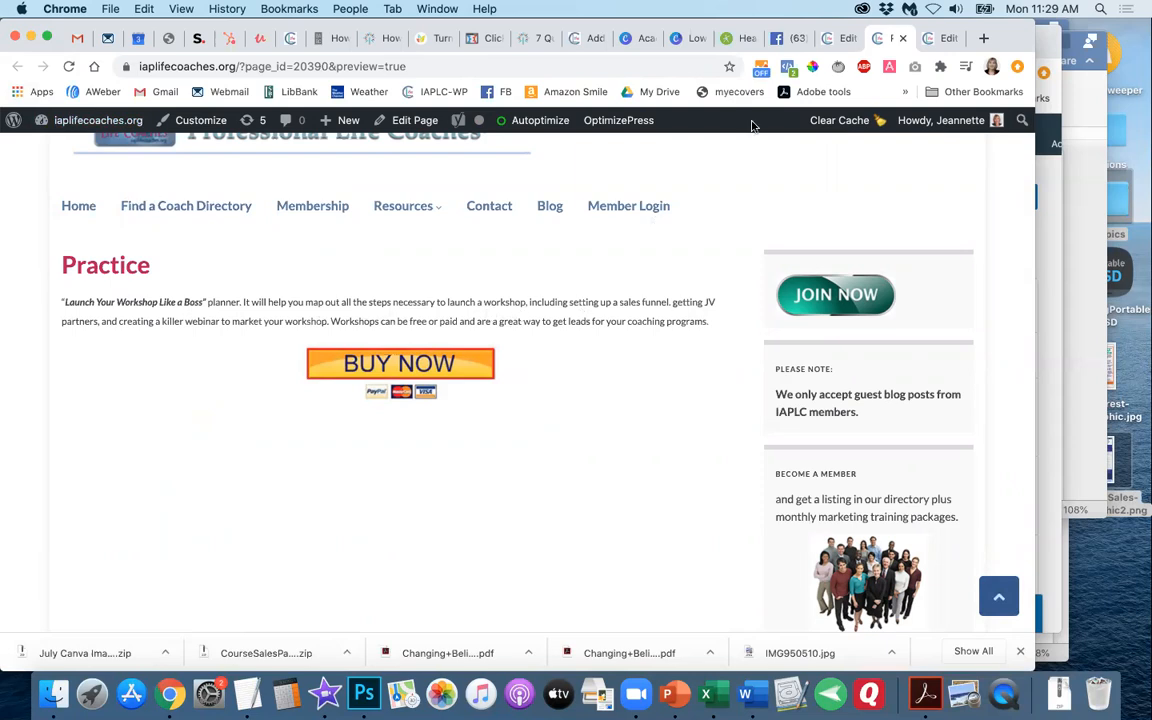
left_click(843, 40)
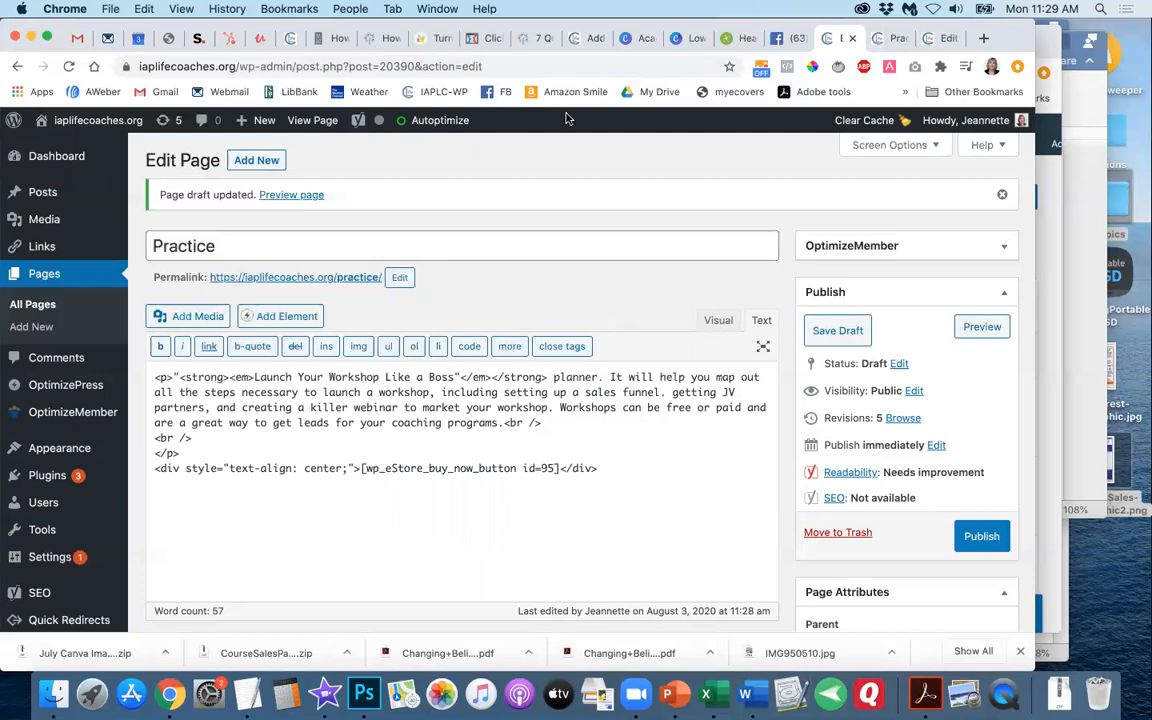
- Review the recurring billing amount, cycle and period-unit options in the Gold Membership-47 product's Subscription/Recurring Payment settings
left_click(591, 40)
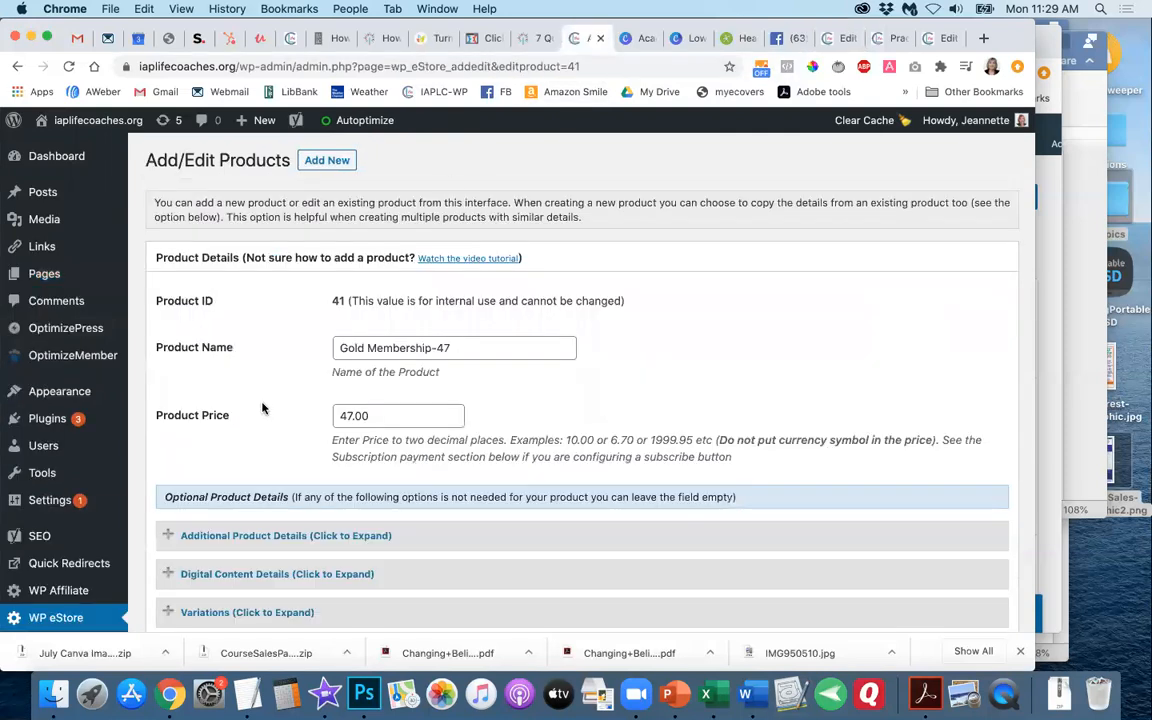
scroll(265, 420, "down", 10)
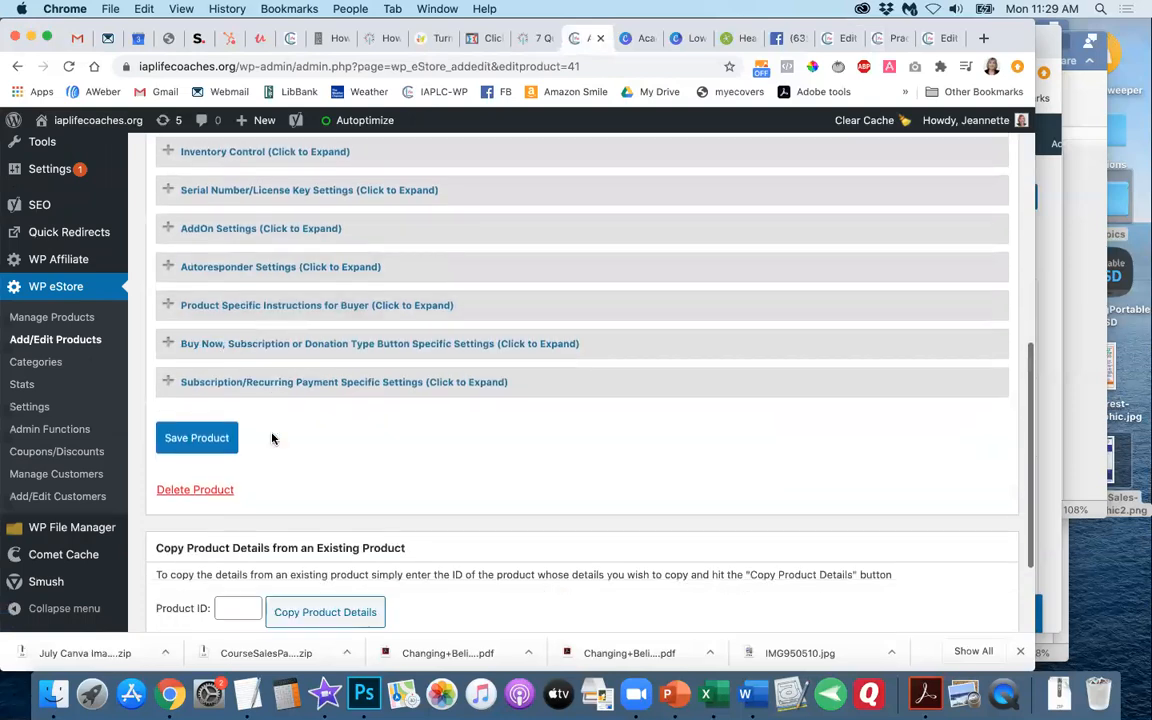
left_click(295, 385)
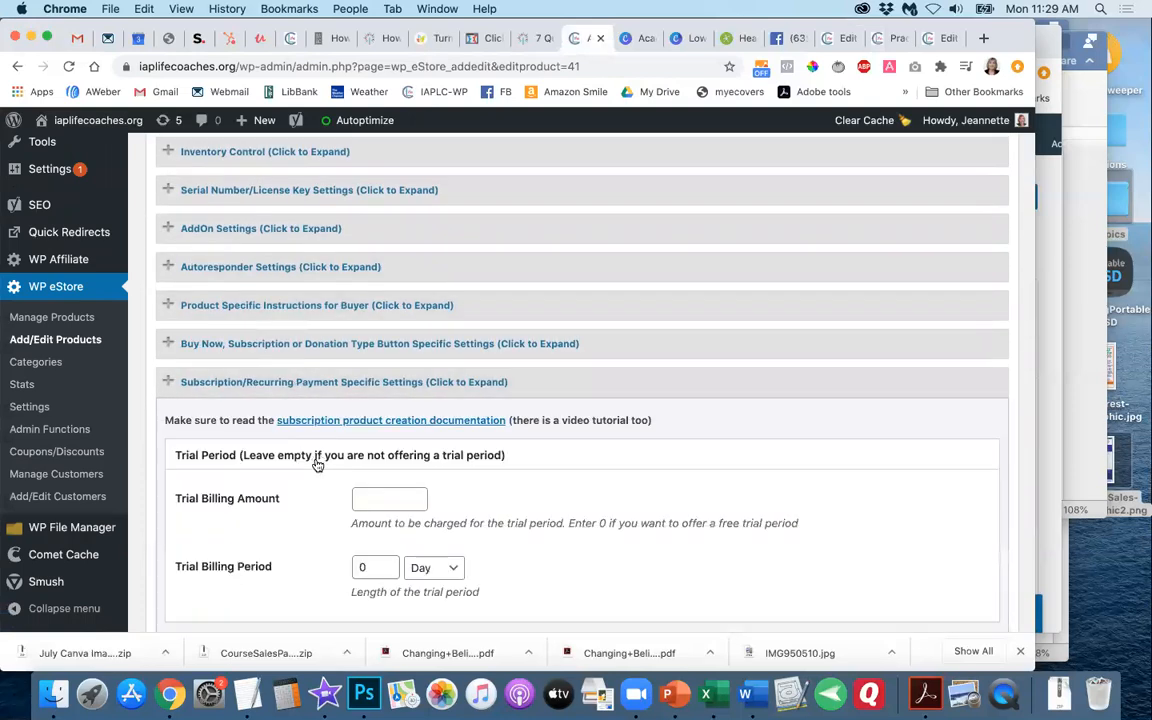
scroll(317, 464, "down", 5)
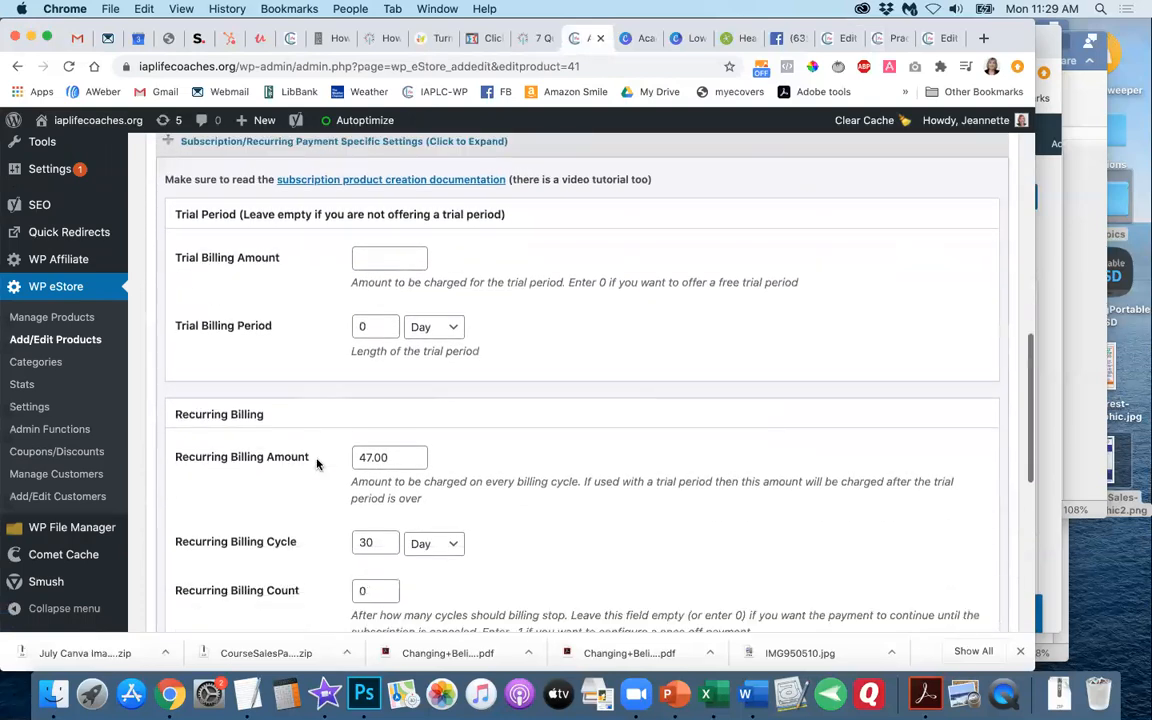
scroll(317, 464, "down", 2)
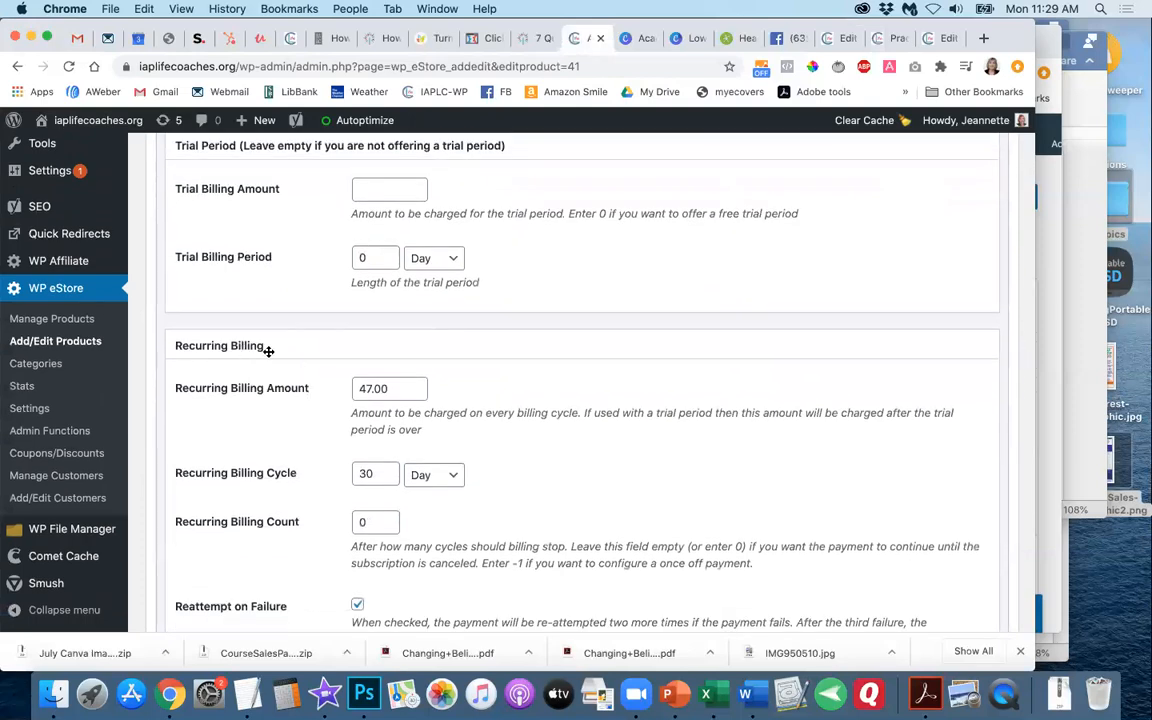
scroll(298, 460, "down", 2)
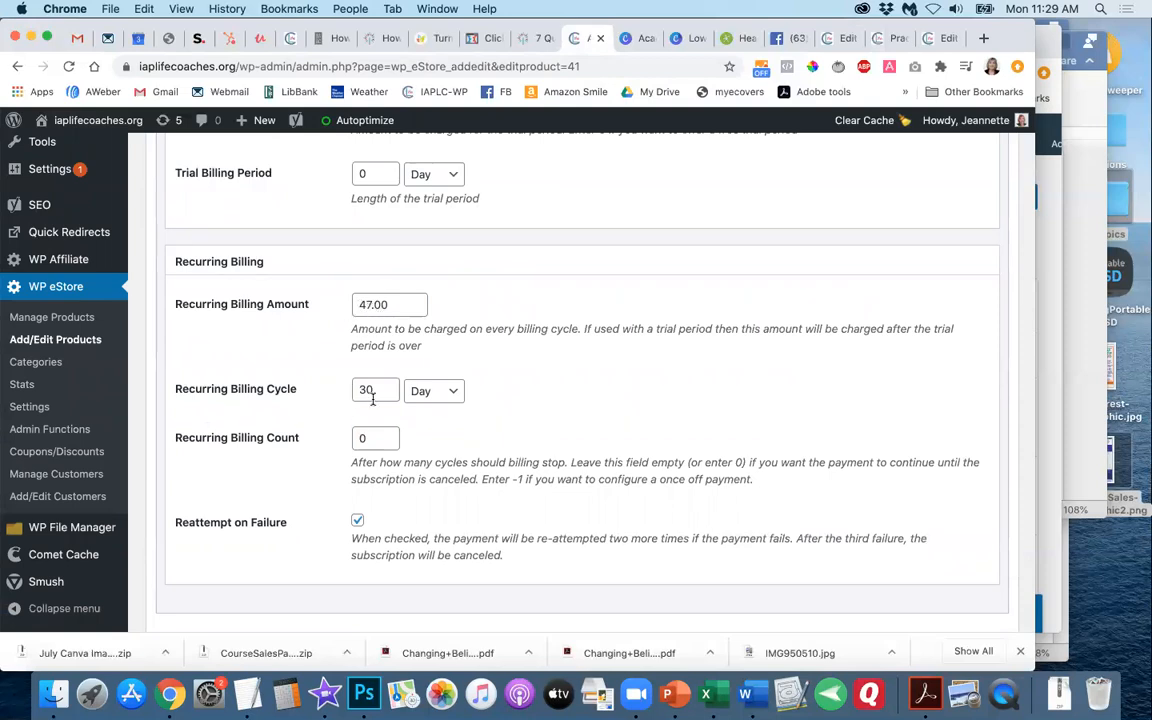
left_click(454, 394)
left_click(454, 397)
scroll(533, 521, "up", 1)
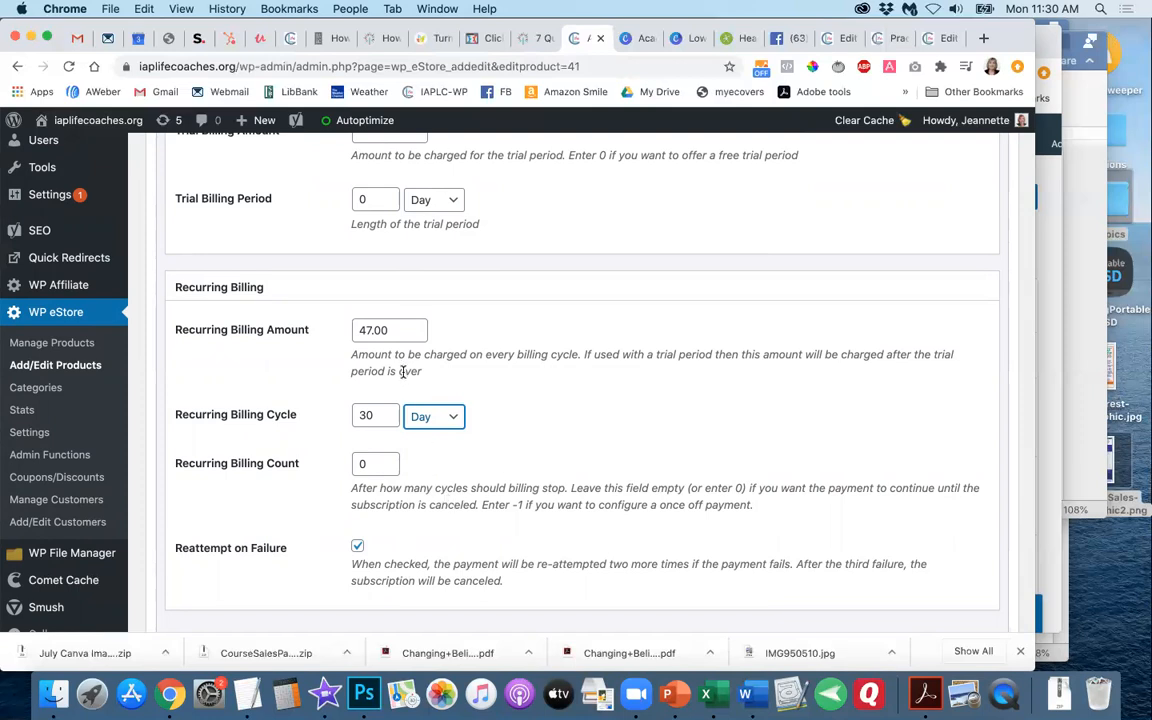
- Re-enter 0 as the Gold Membership product's Recurring Billing Count
left_click(362, 463)
type("0")
left_click(434, 470)
scroll(434, 470, "up", 3)
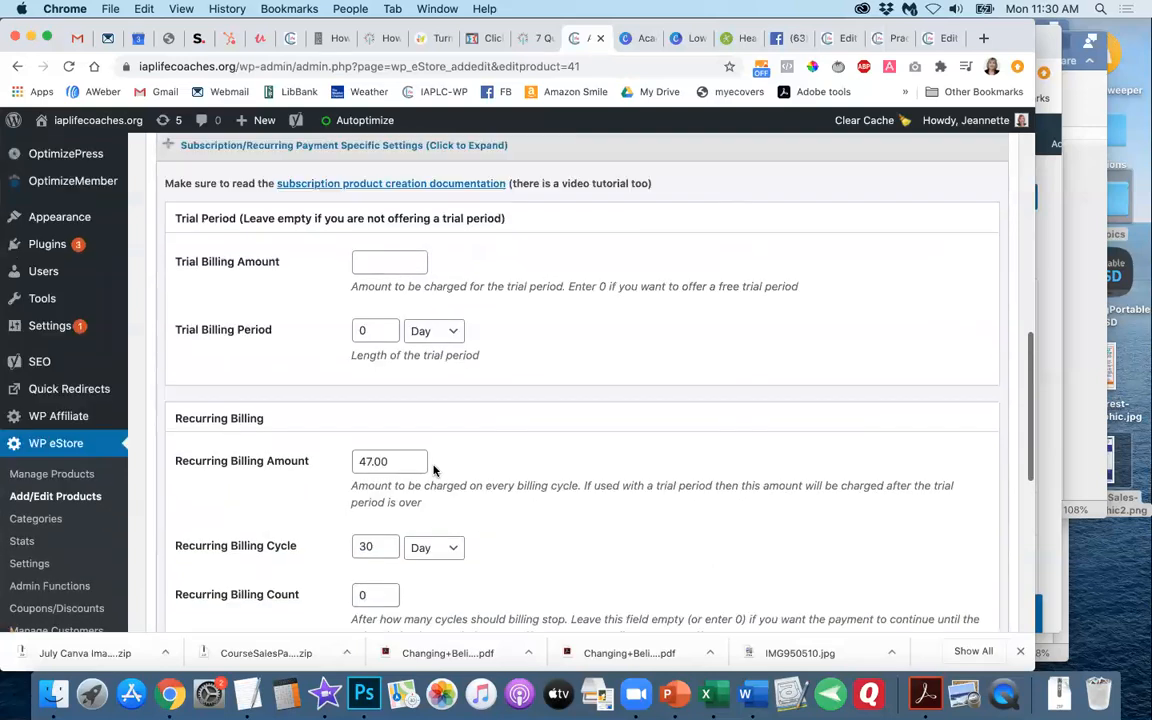
- Try 30 as the Trial Billing Period, clear the value, and collapse the Subscription/Recurring Payment settings
left_click(364, 262)
left_click(374, 330)
key("BackSpace")
type("30")
scroll(290, 267, "up", 2)
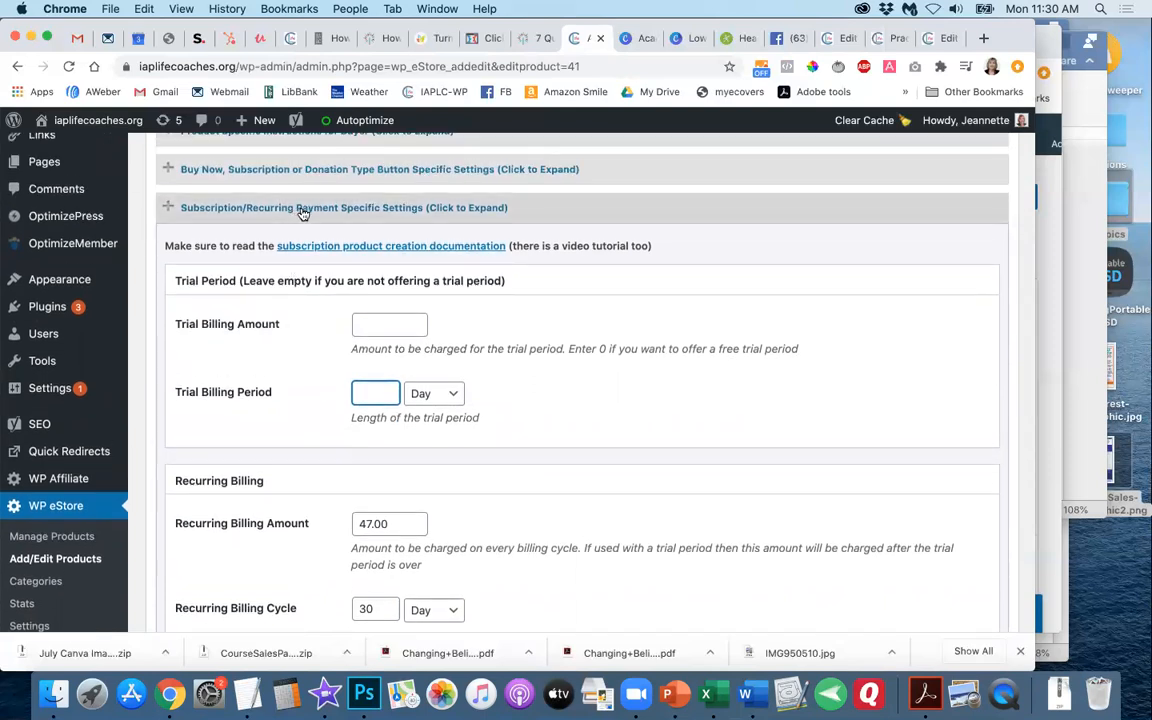
left_click(302, 209)
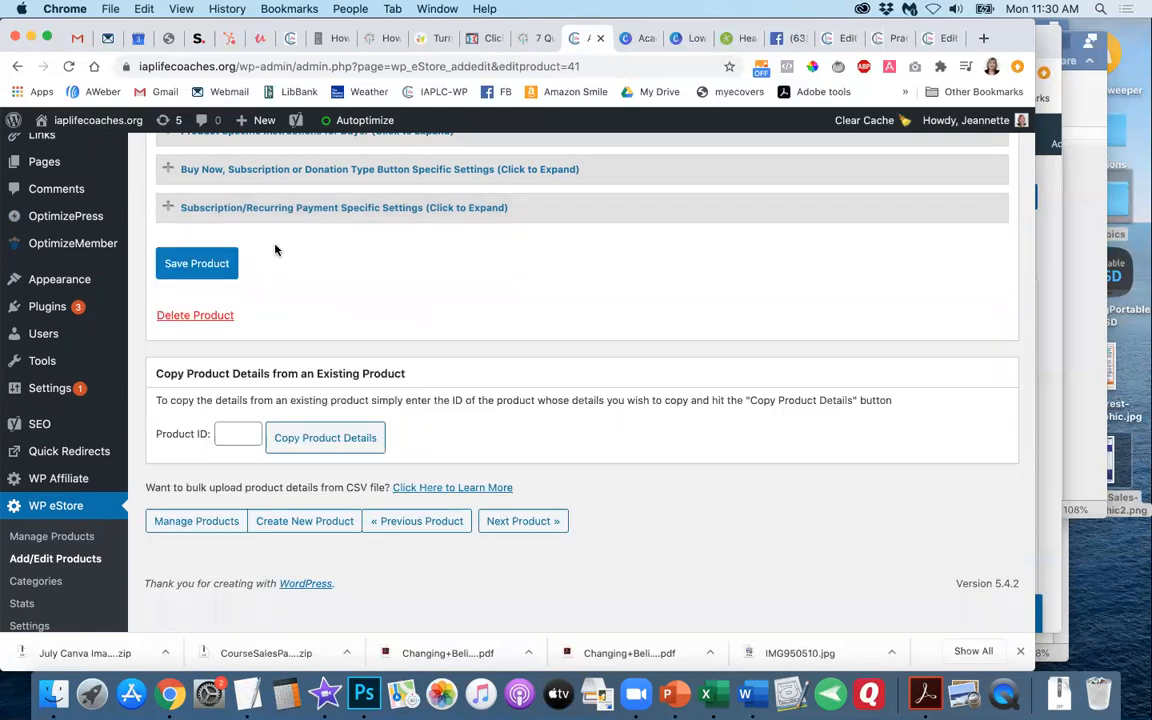
- Expand the product's Buy Now, Subscription or Donation button settings and review the Return URL
scroll(312, 267, "up", 8)
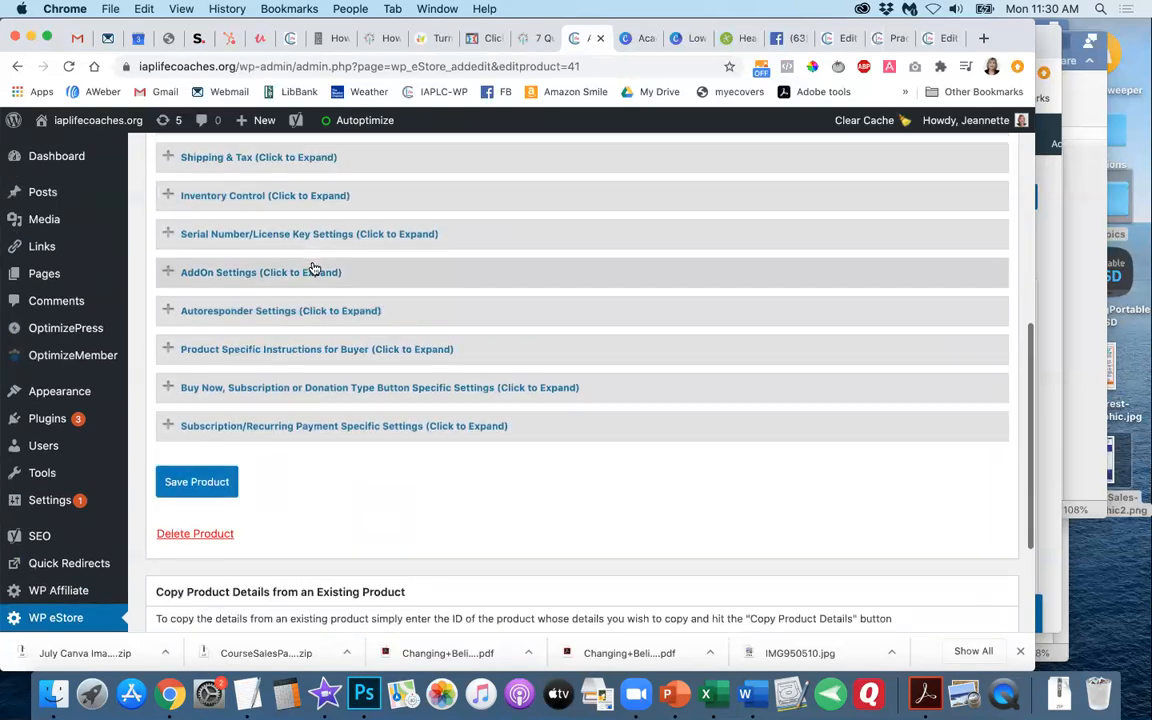
scroll(312, 267, "up", 2)
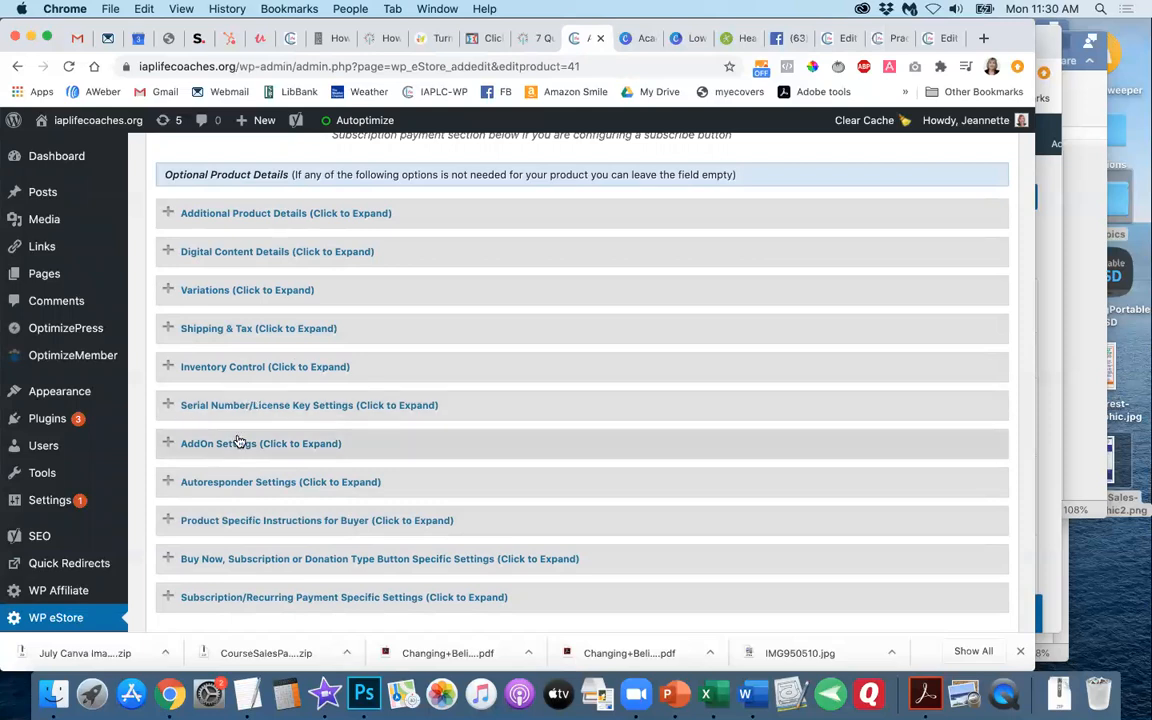
left_click(278, 559)
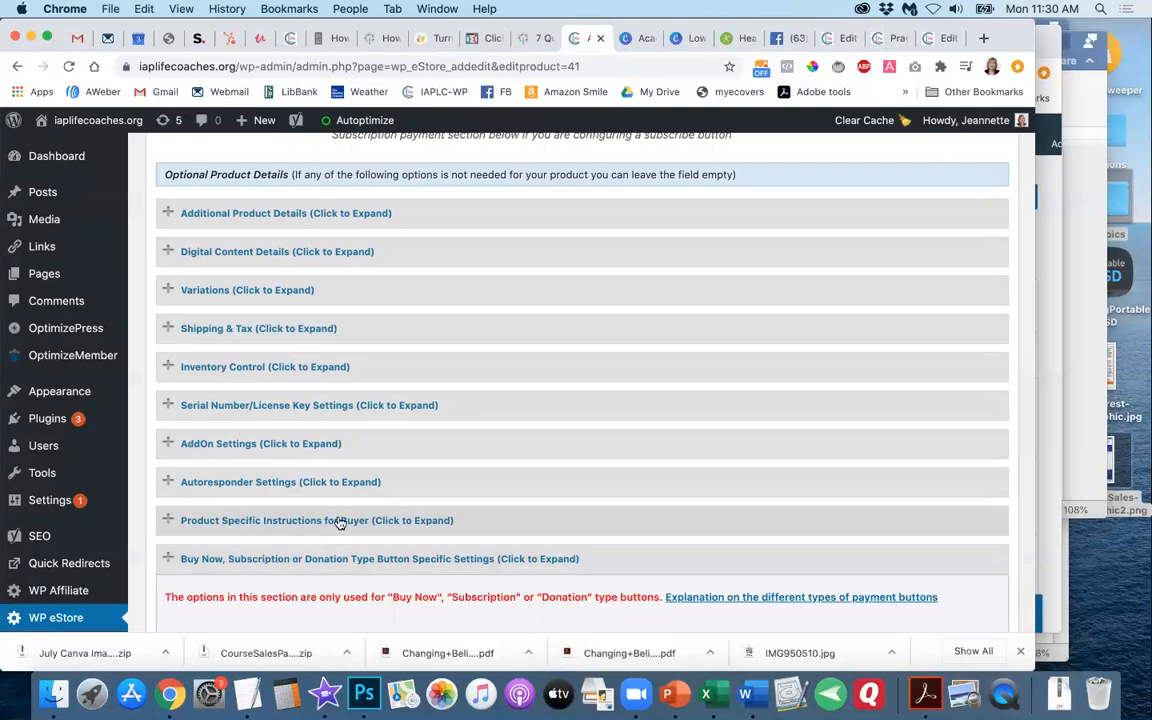
scroll(340, 522, "down", 3)
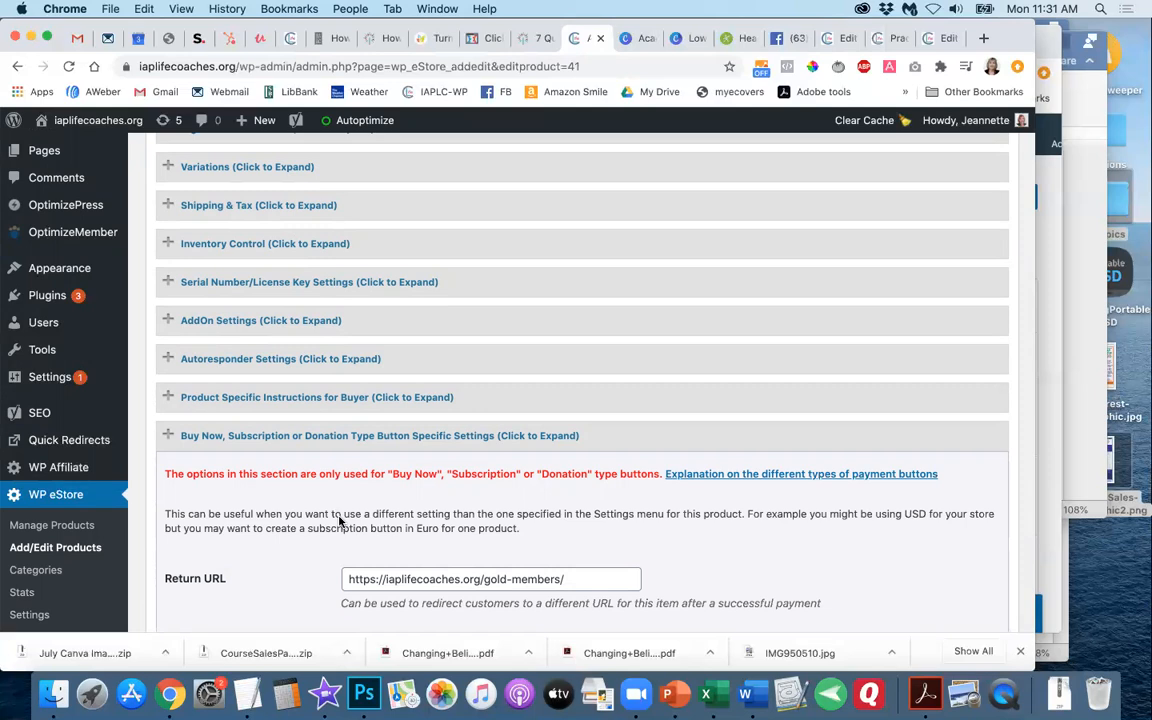
scroll(340, 521, "down", 1)
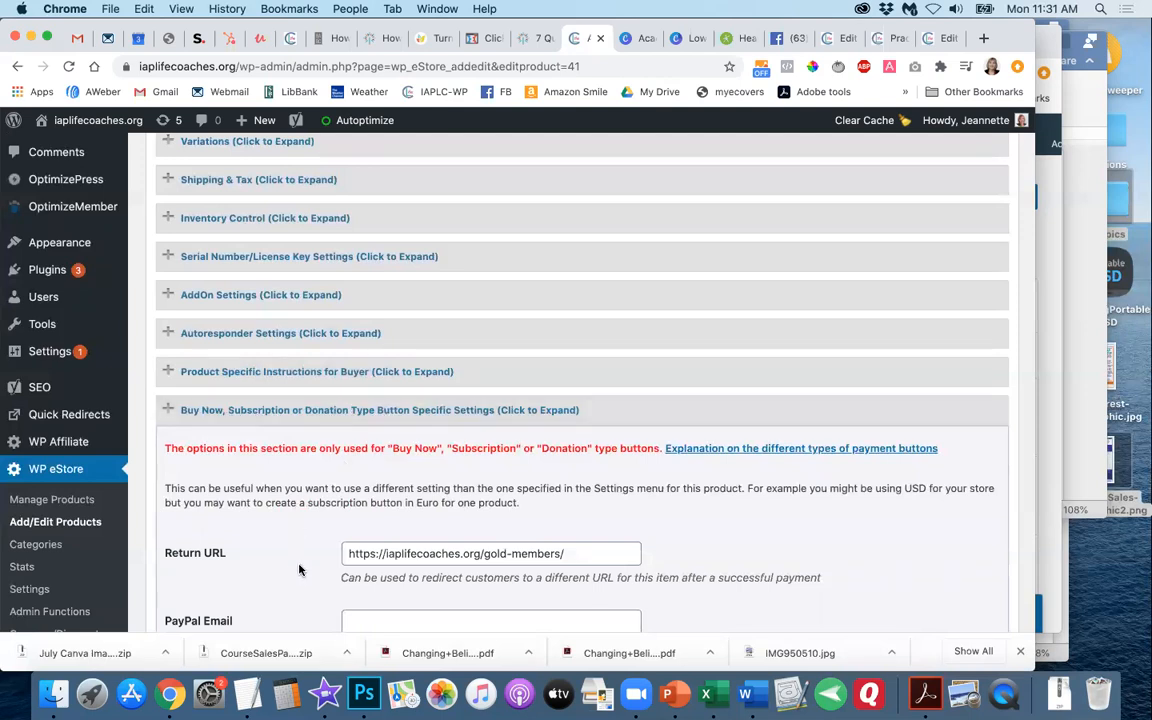
scroll(298, 570, "down", 2)
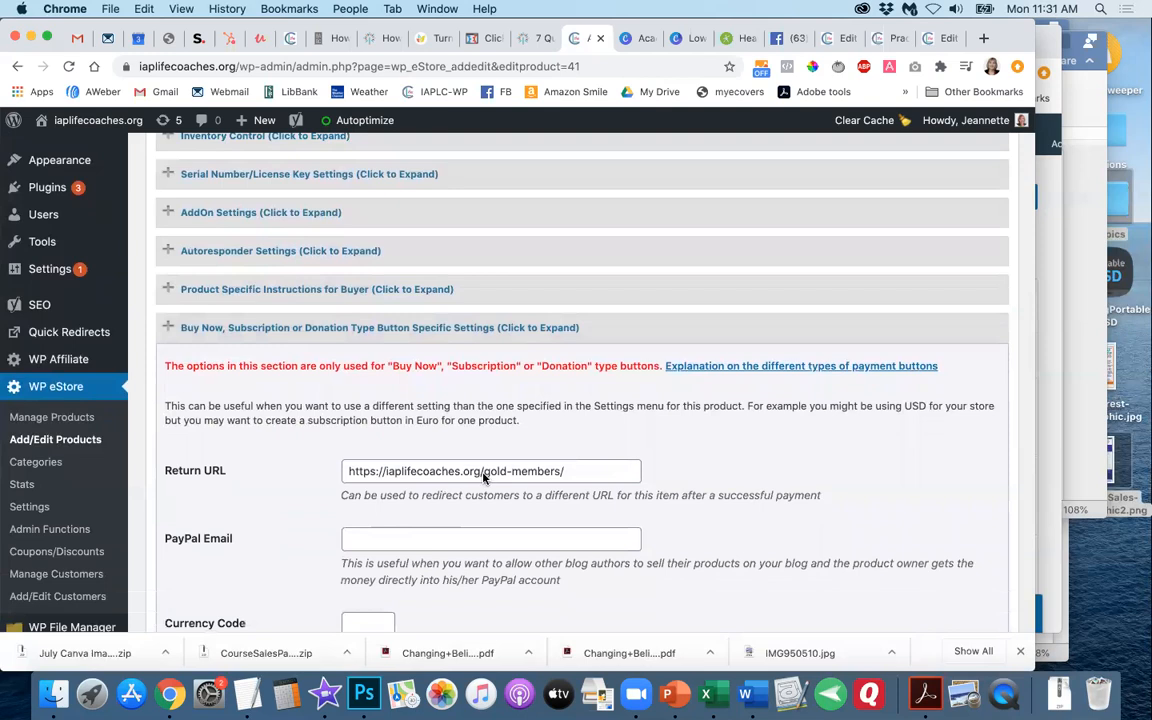
- Switch to the Get More Sales page and close its LiveEditor without saving
left_click(945, 39)
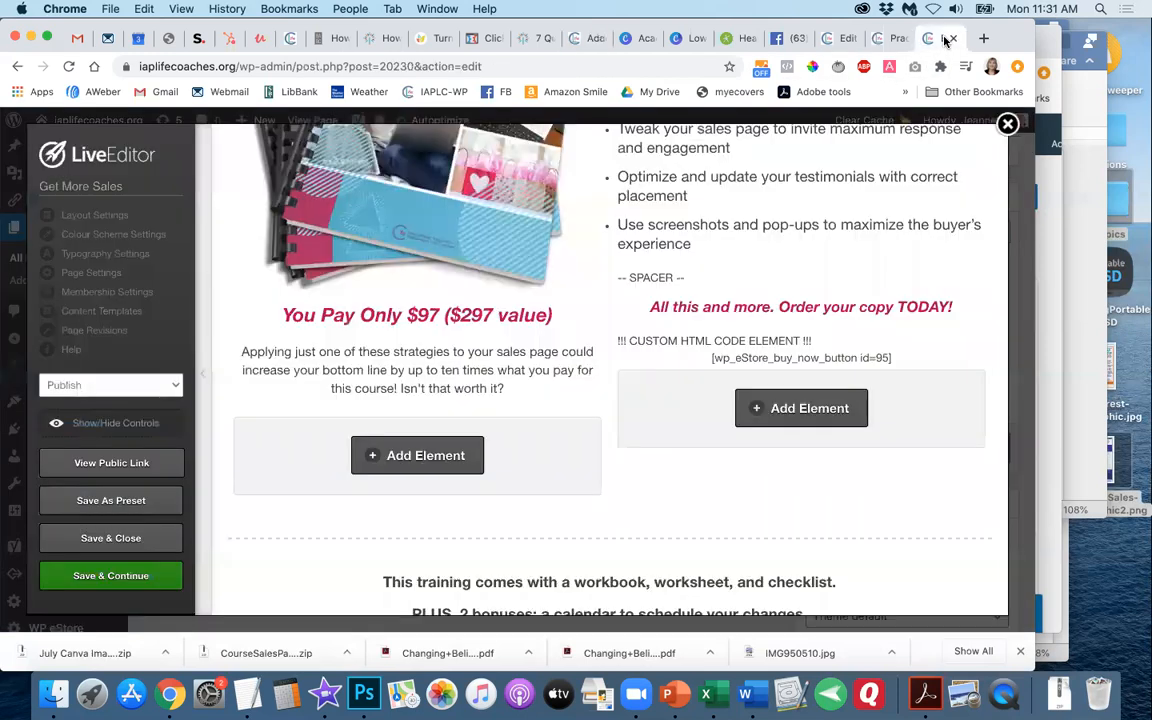
left_click(1008, 124)
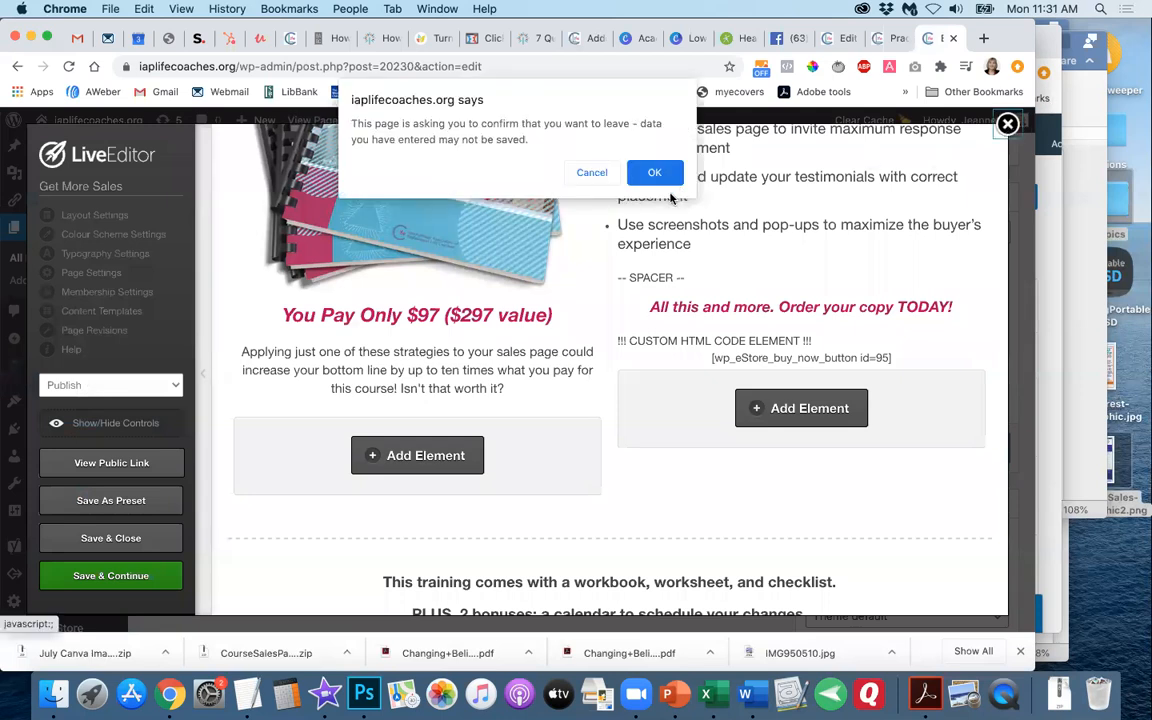
left_click(652, 174)
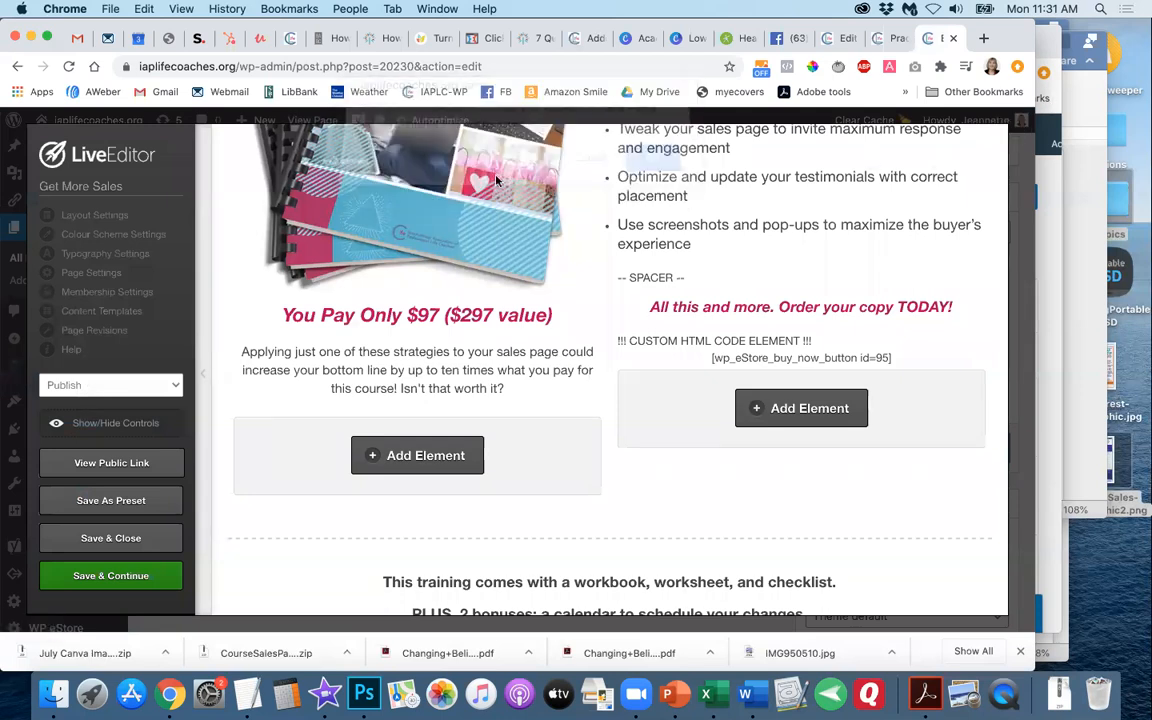
- Open iaplifecoaches.org/membership in place of the Get More Sales editor and examine the $47/month Join Now button
left_click(486, 67)
left_click_drag(494, 67, 279, 73)
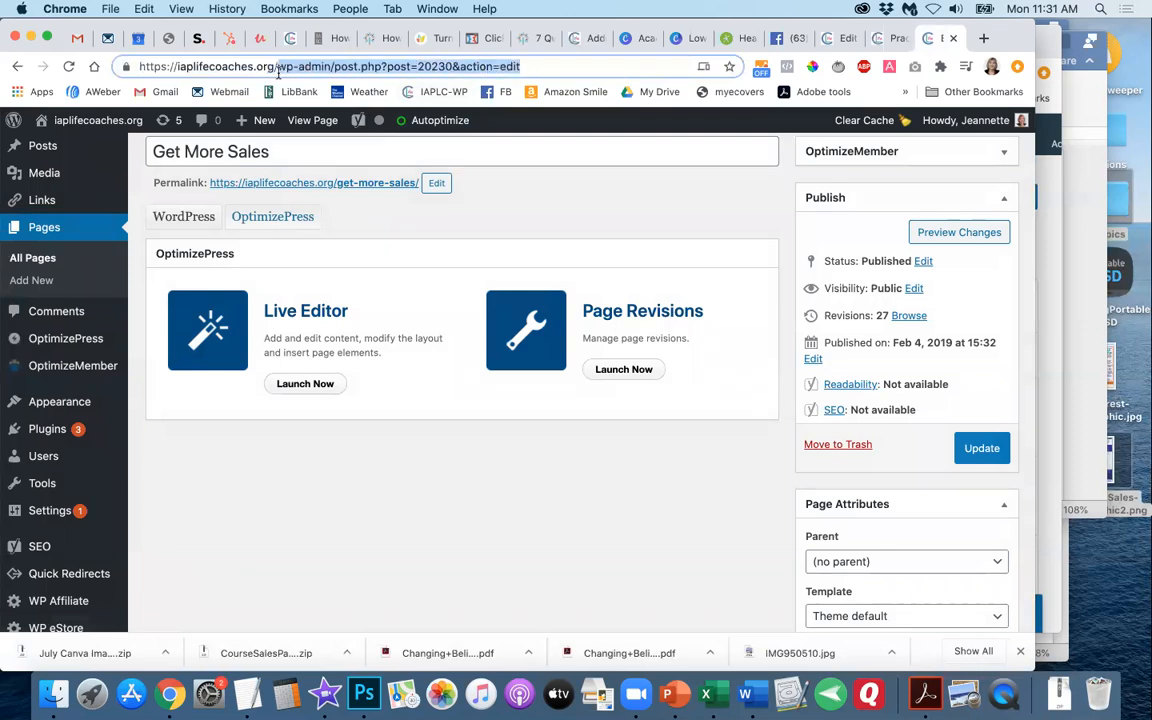
type("memb")
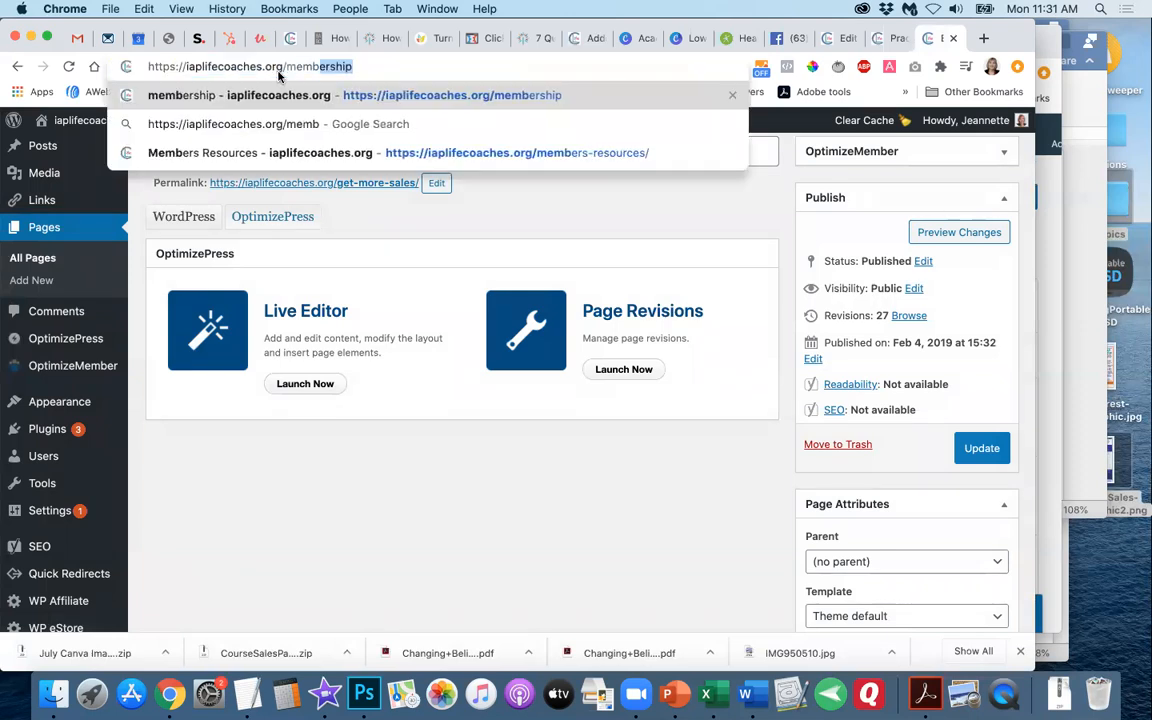
key("Return")
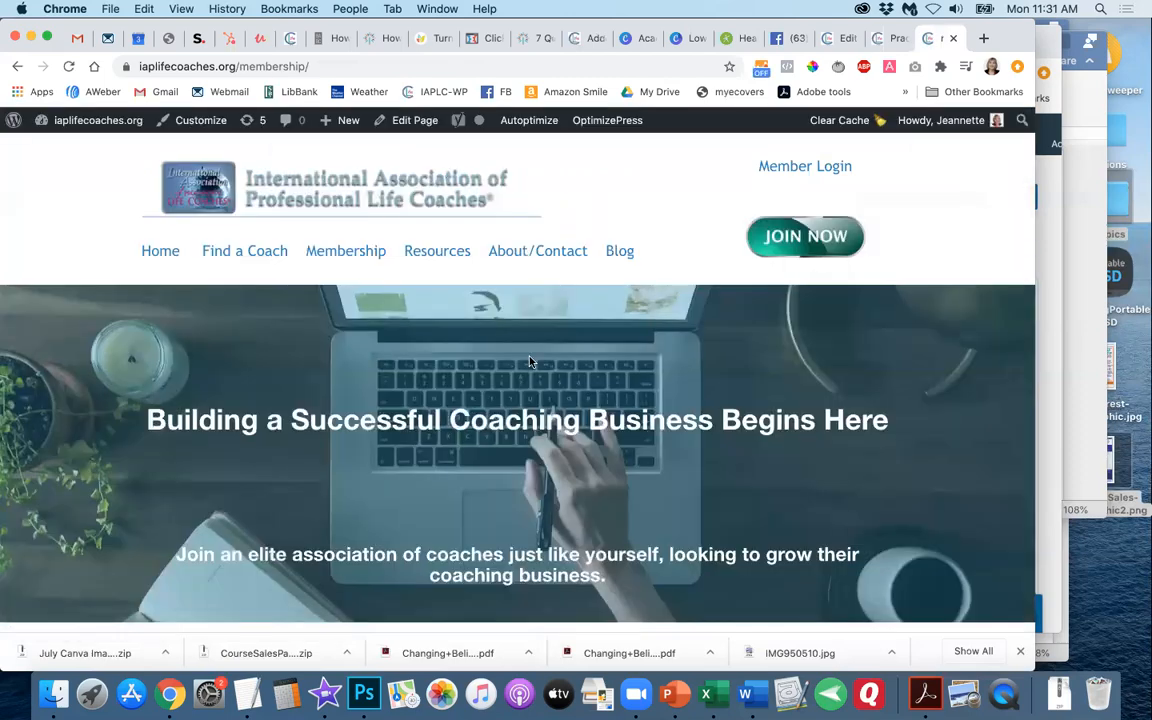
scroll(530, 361, "down", 15)
scroll(530, 360, "down", 8)
scroll(525, 427, "down", 1)
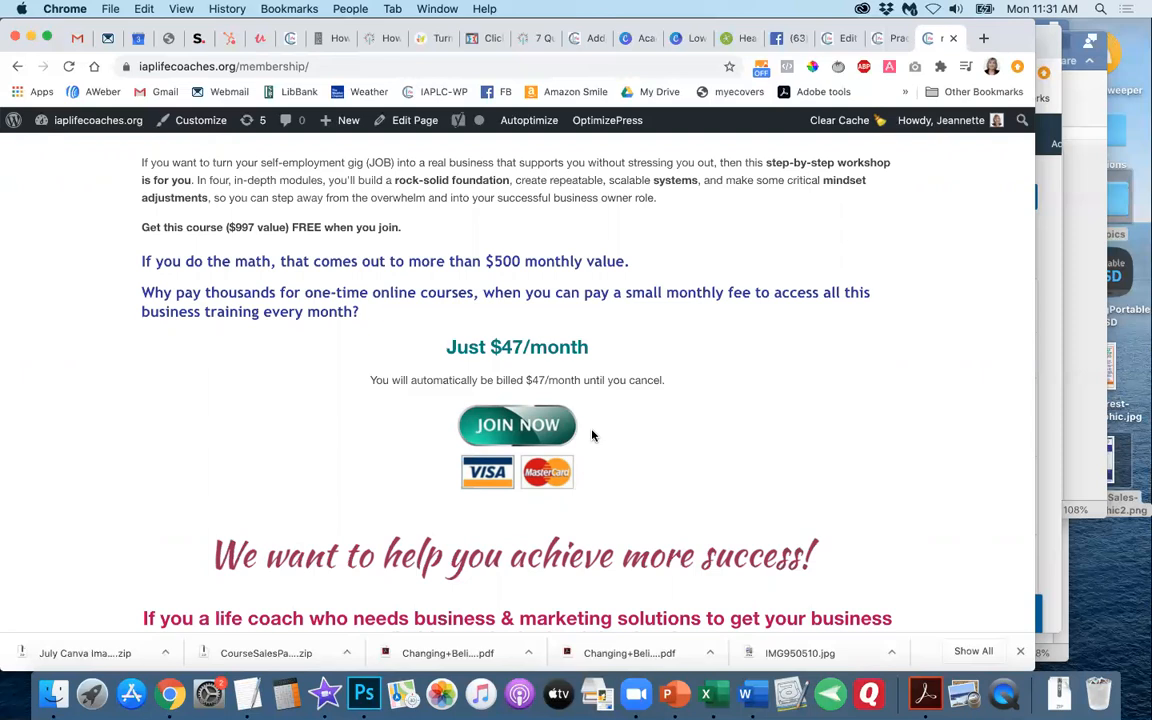
- Copy the Gold Membership product's Return URL and load it in place of the membership page
left_click(586, 38)
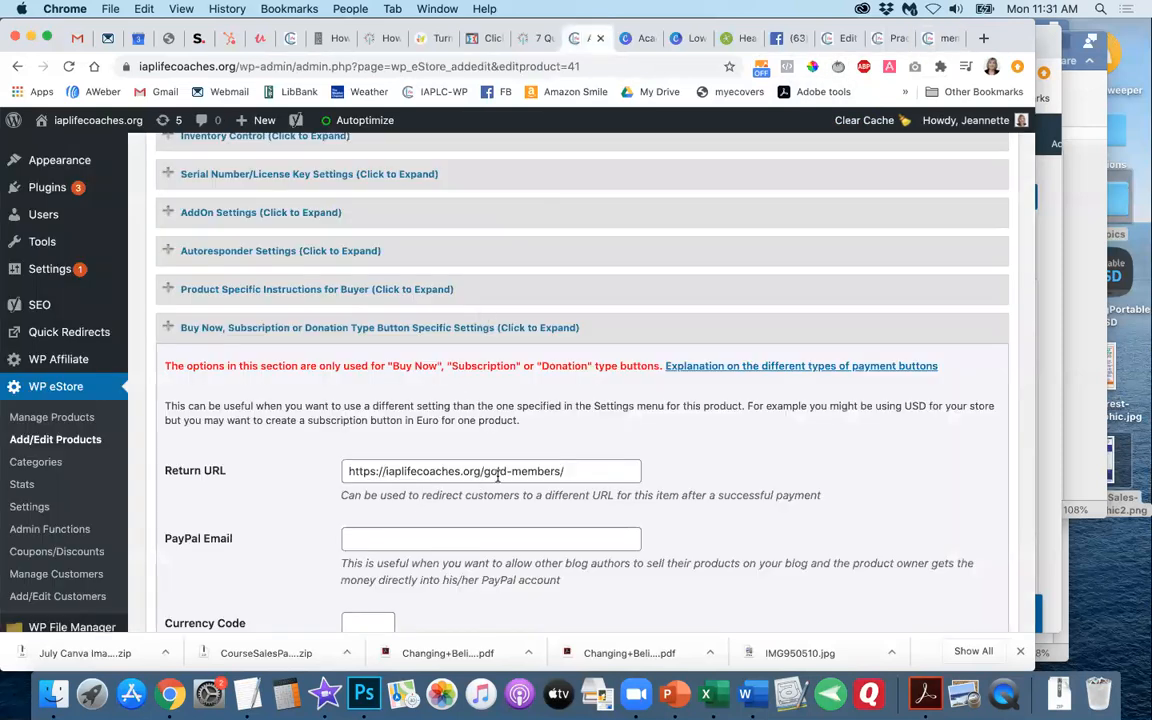
left_click_drag(571, 473, 343, 473)
key("super+c")
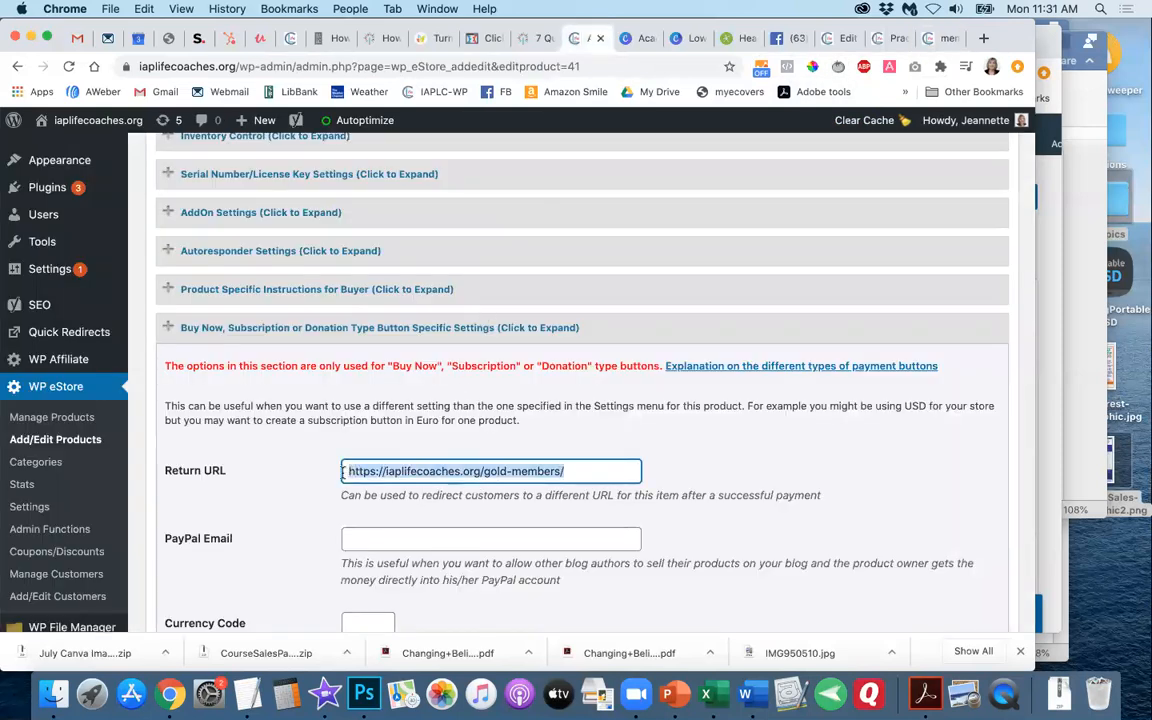
left_click(941, 38)
left_click(315, 62)
key("super+v")
key("Return")
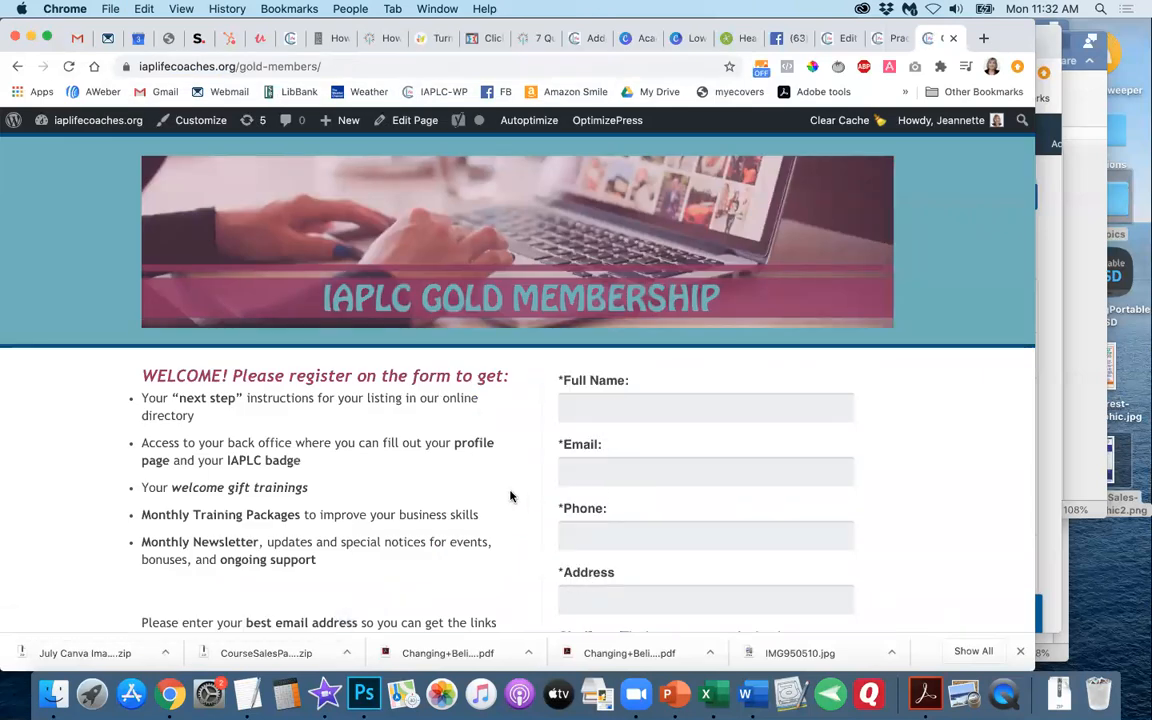
- Examine the gold-members page's welcome text and registration form, checking it against the product's Return URL setting
scroll(510, 496, "down", 3)
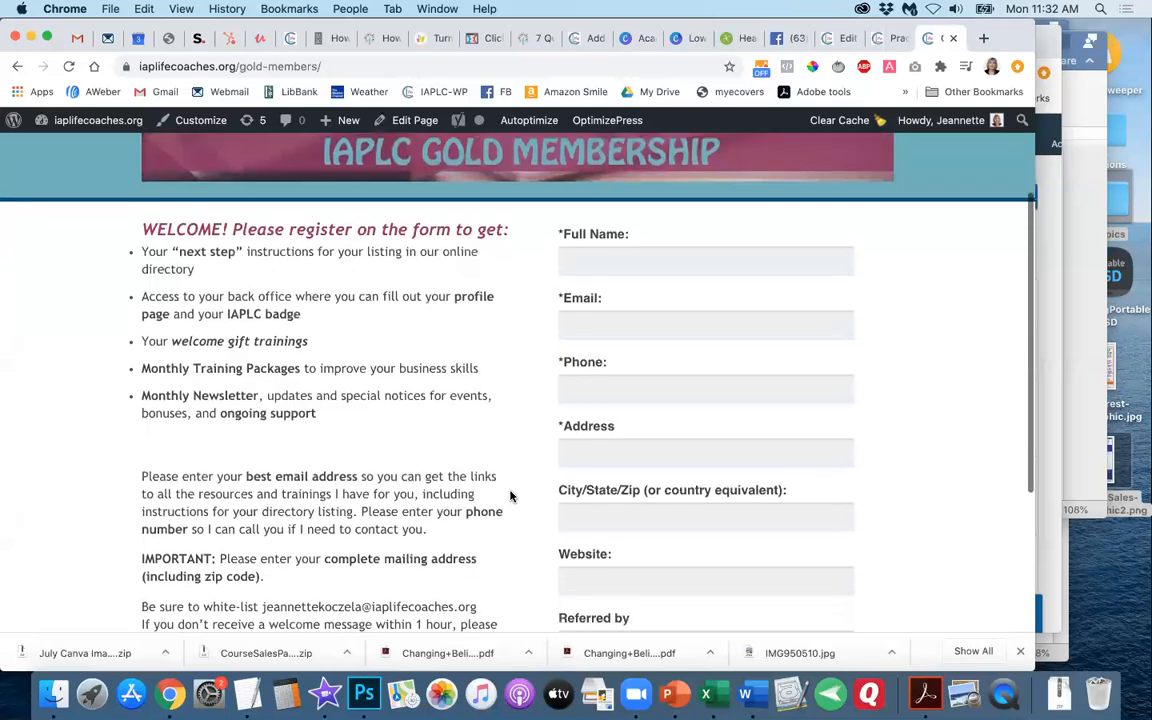
scroll(510, 496, "down", 1)
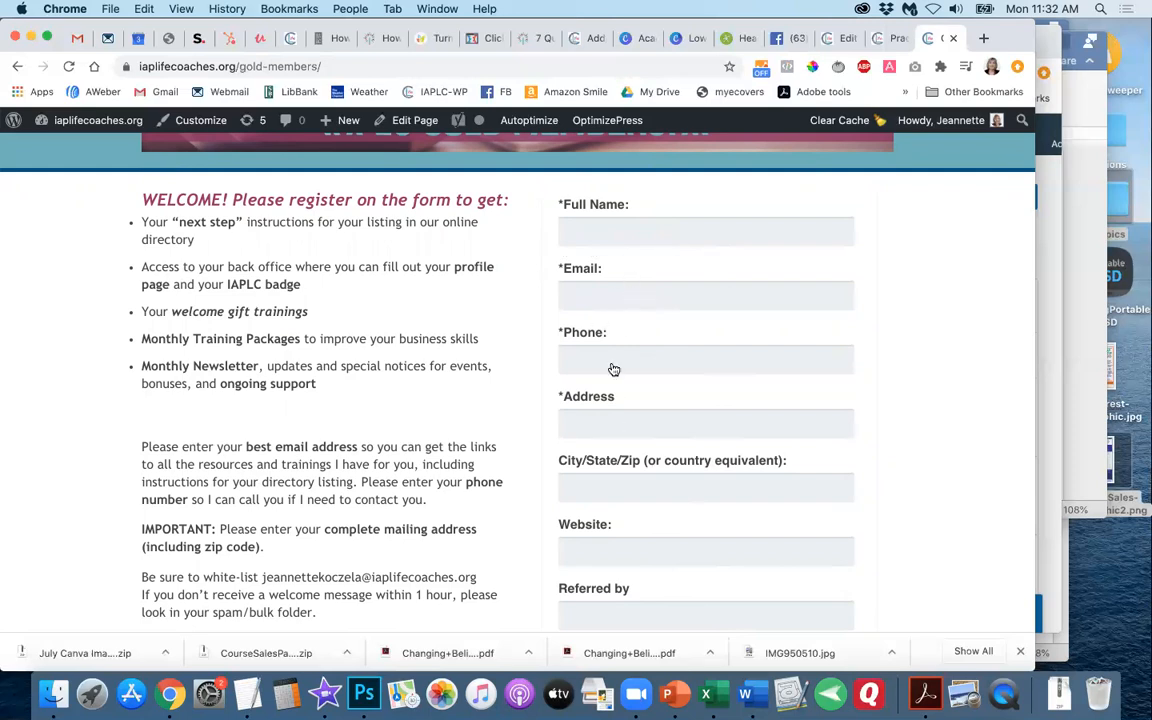
scroll(600, 522, "down", 1)
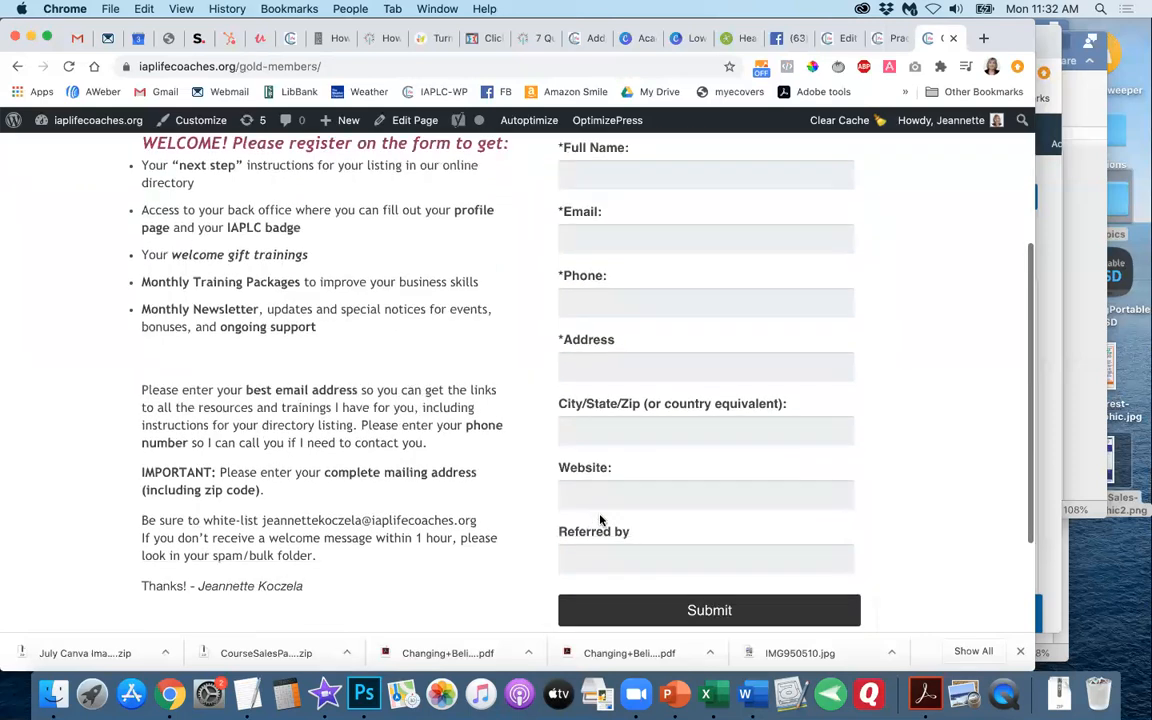
scroll(600, 520, "down", 1)
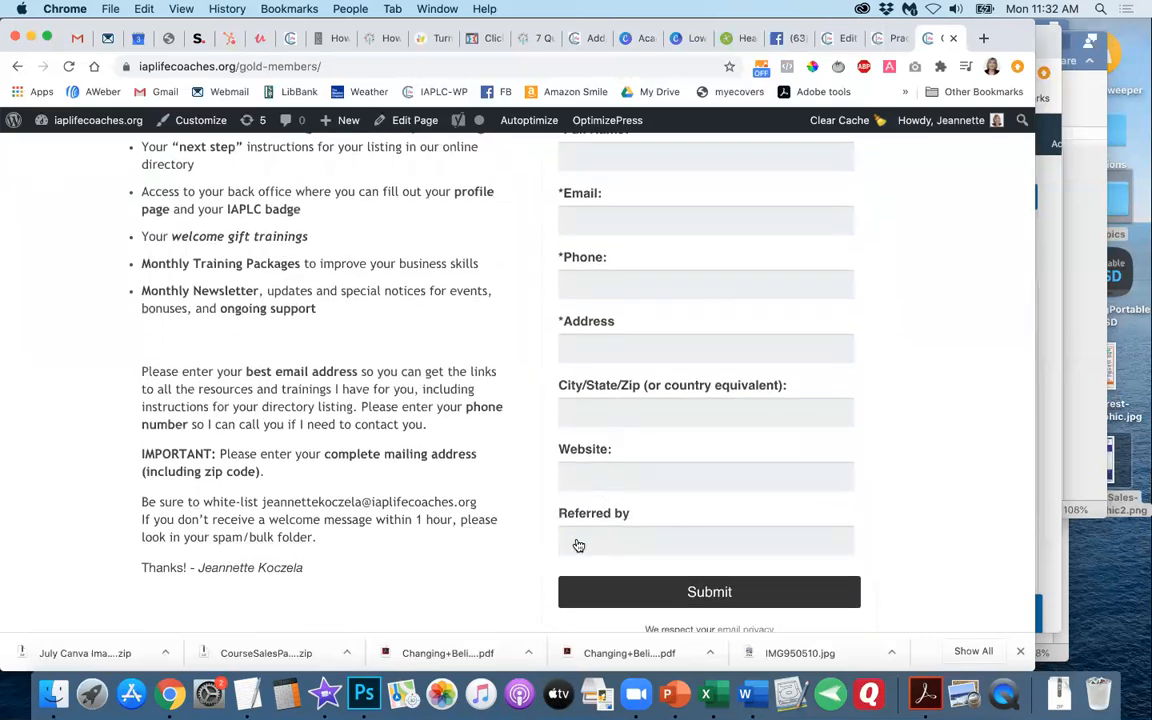
scroll(540, 412, "up", 1)
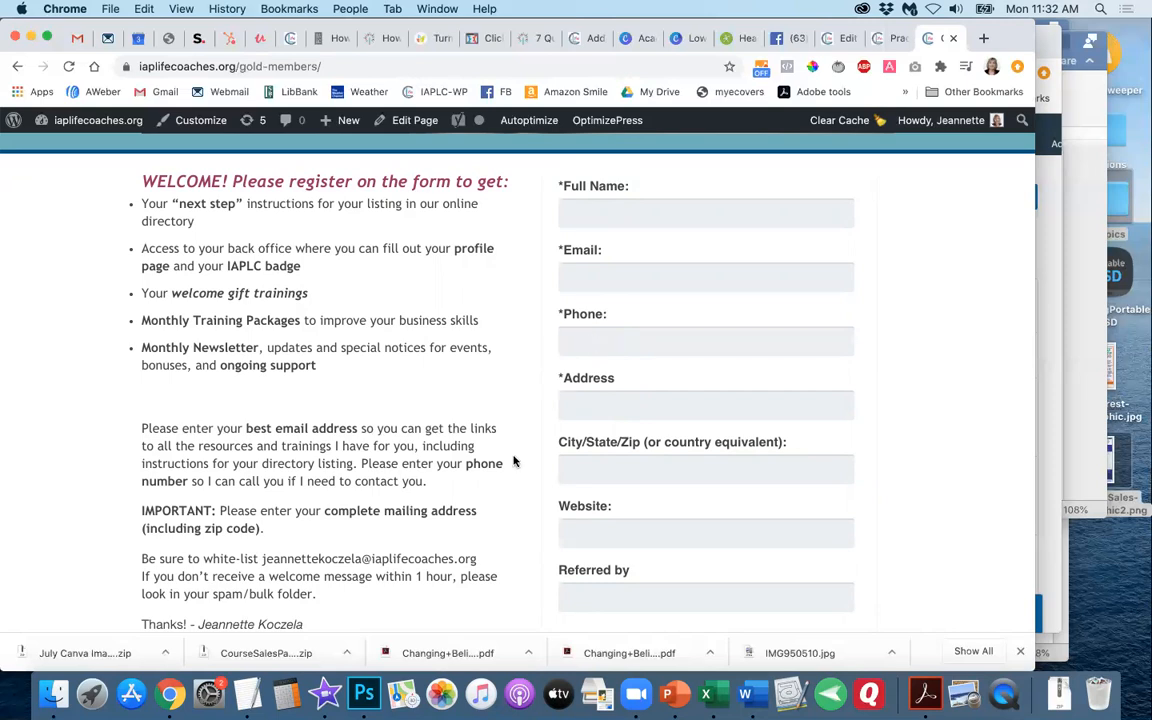
scroll(513, 461, "down", 2)
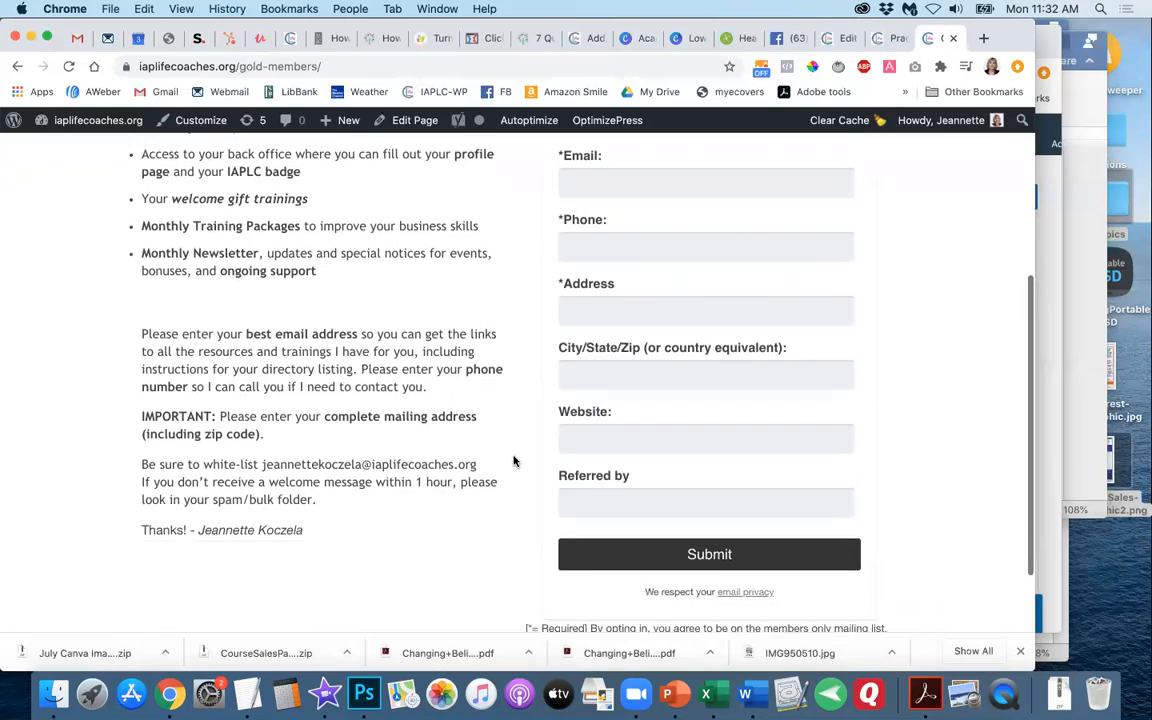
scroll(513, 461, "up", 4)
scroll(513, 461, "up", 2)
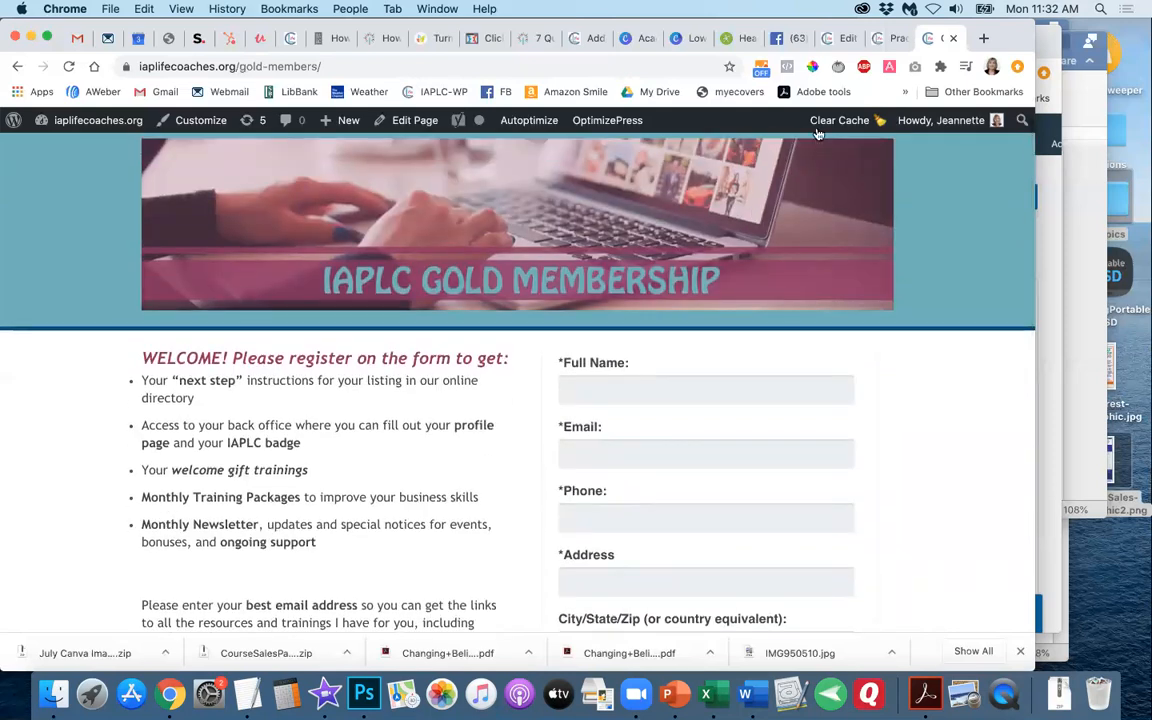
left_click(593, 42)
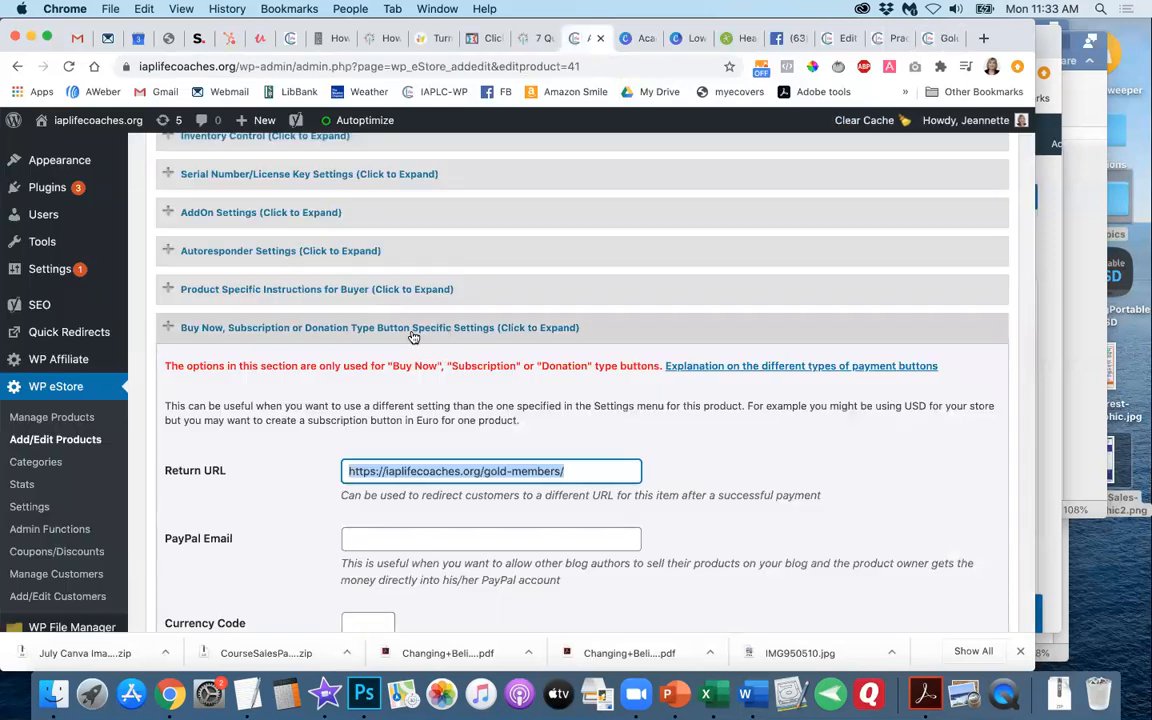
left_click(943, 40)
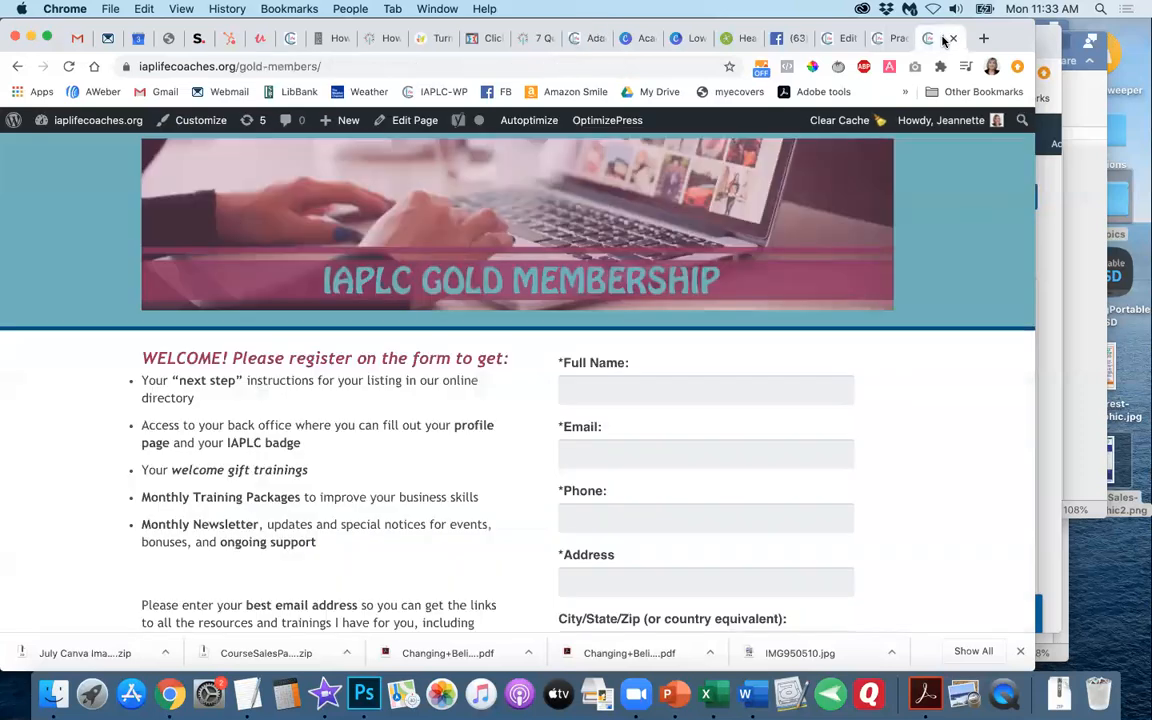
- Load iaplifecoaches.org/1000-subscribers/ in place of the gold-members page and examine its download link, introduction video and module lessons
left_click(344, 66)
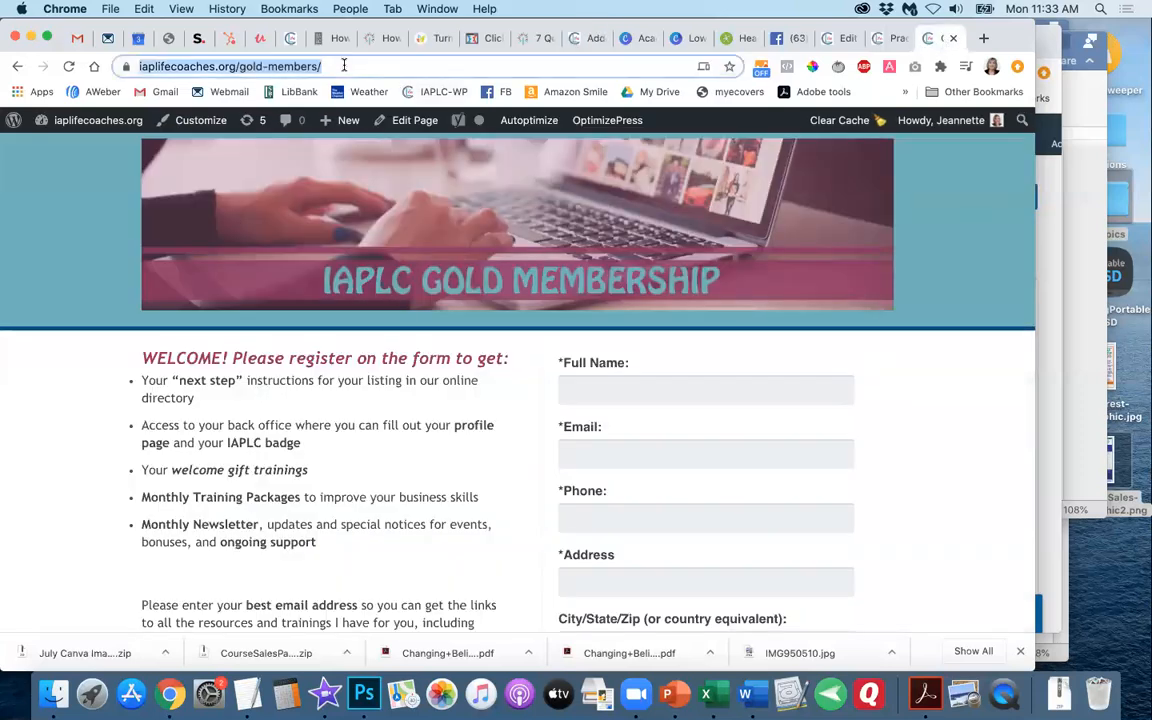
left_click(344, 66)
left_click_drag(376, 66, 278, 66)
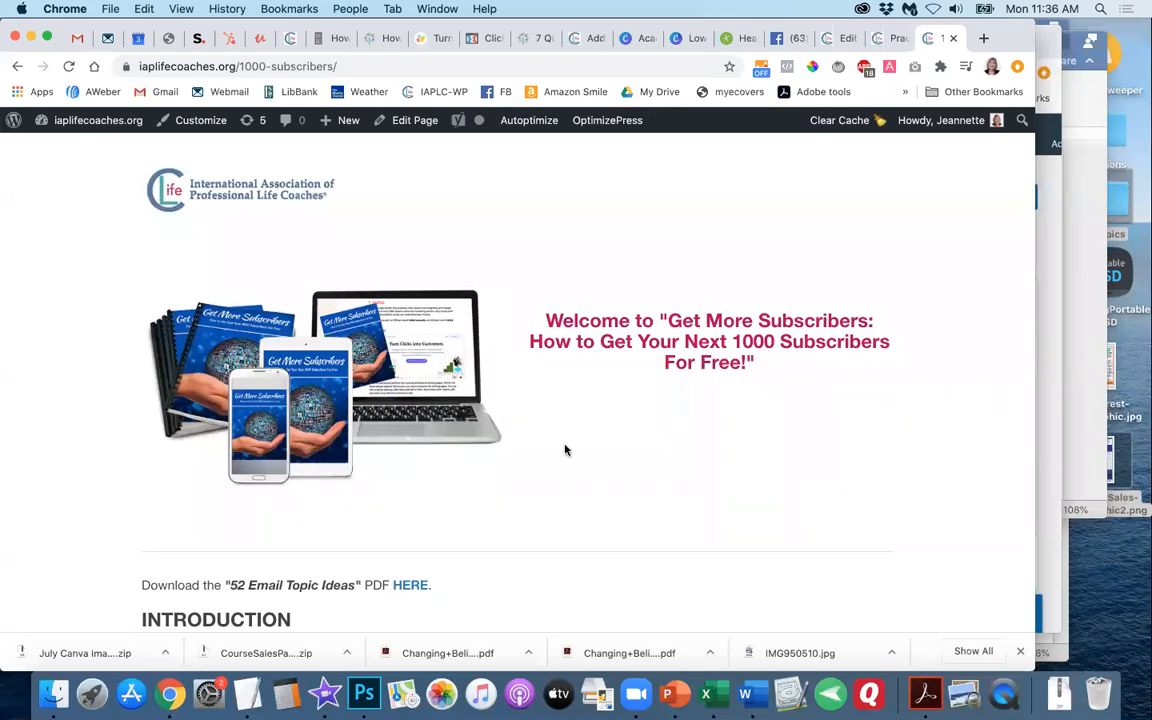
scroll(565, 450, "down", 5)
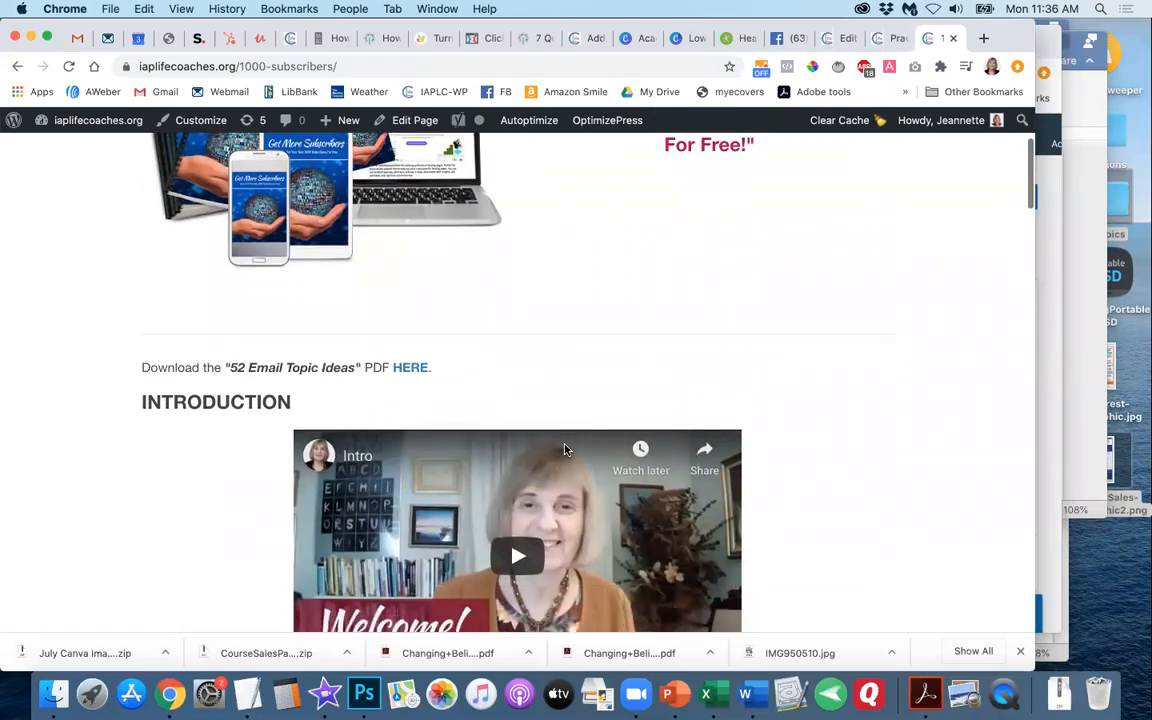
scroll(565, 450, "down", 5)
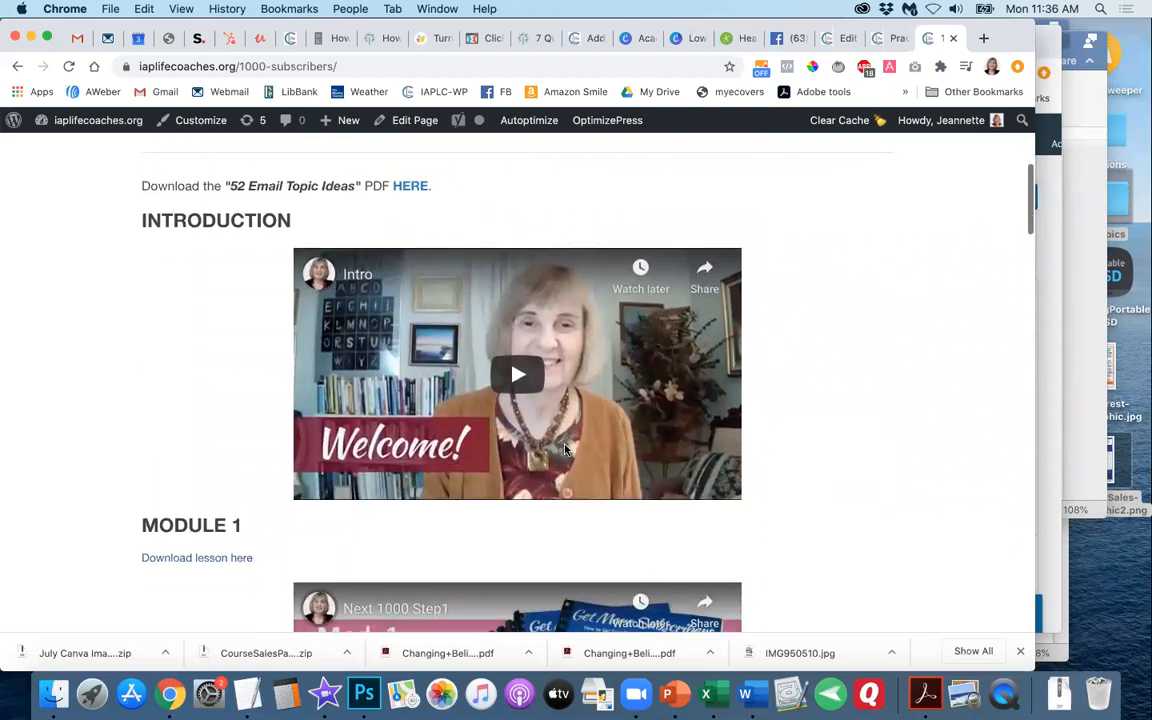
scroll(565, 450, "down", 14)
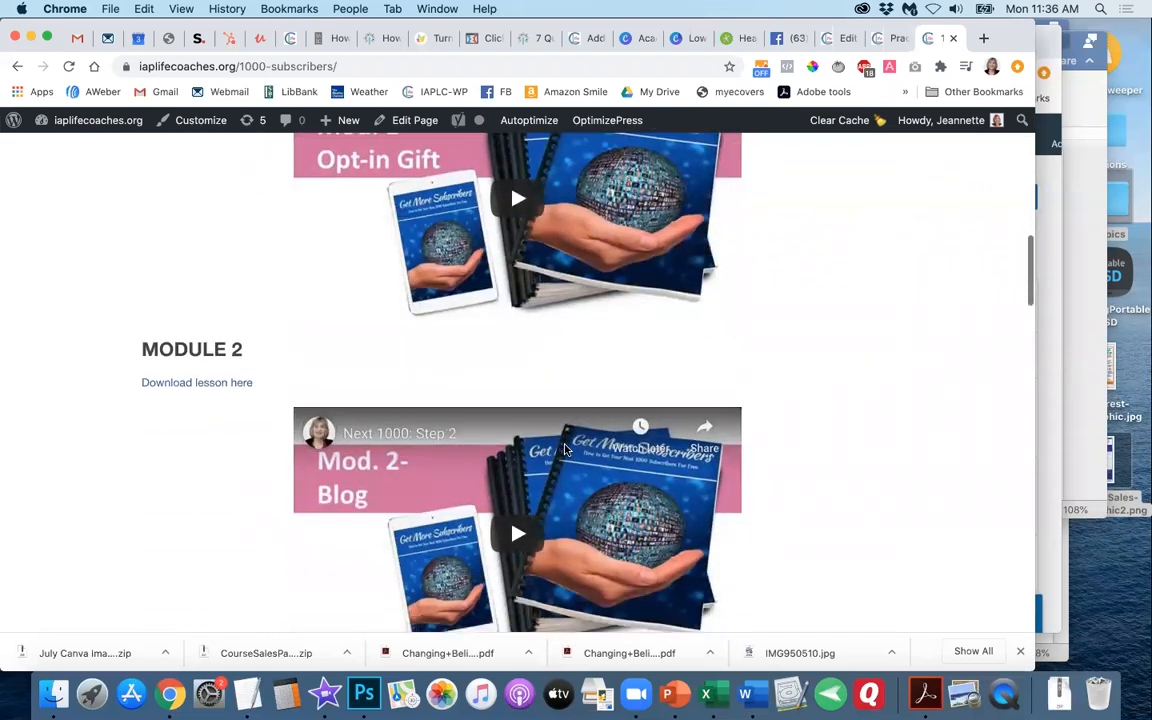
scroll(565, 450, "down", 13)
scroll(566, 442, "up", 17)
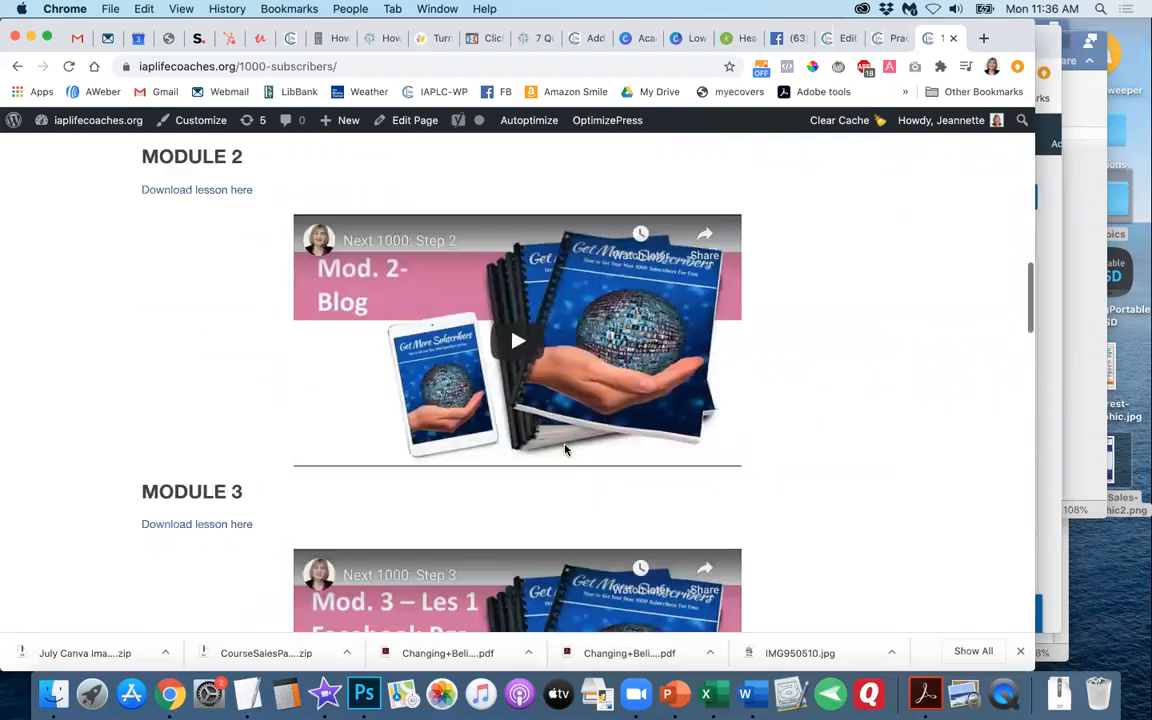
- Copy the 1000-subscribers page address and try it as the Return URL of the product priced at 97.00
left_click(336, 60)
key("super+c")
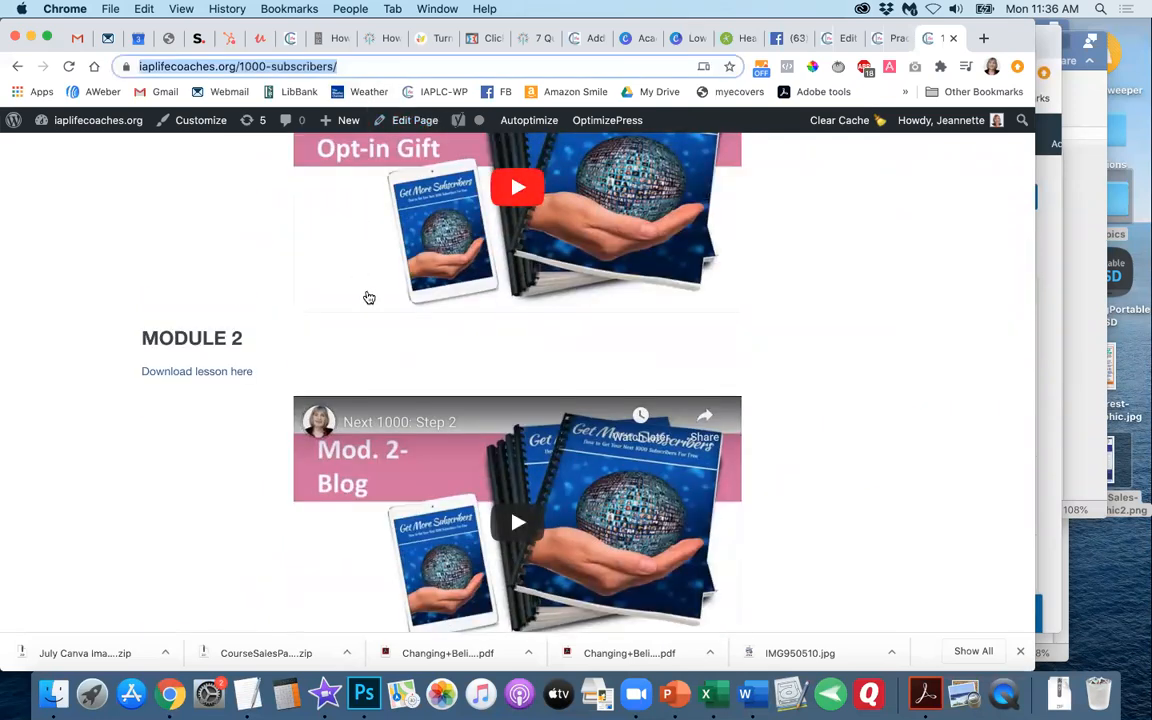
scroll(368, 298, "up", 7)
scroll(368, 298, "up", 6)
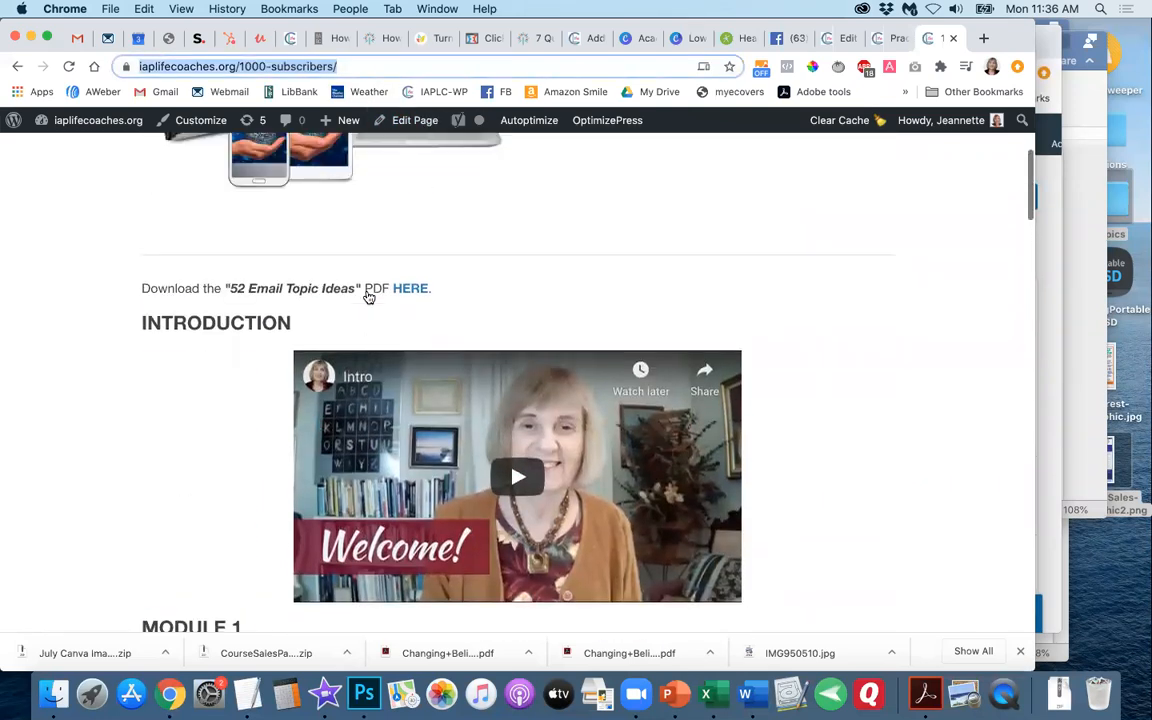
left_click(590, 39)
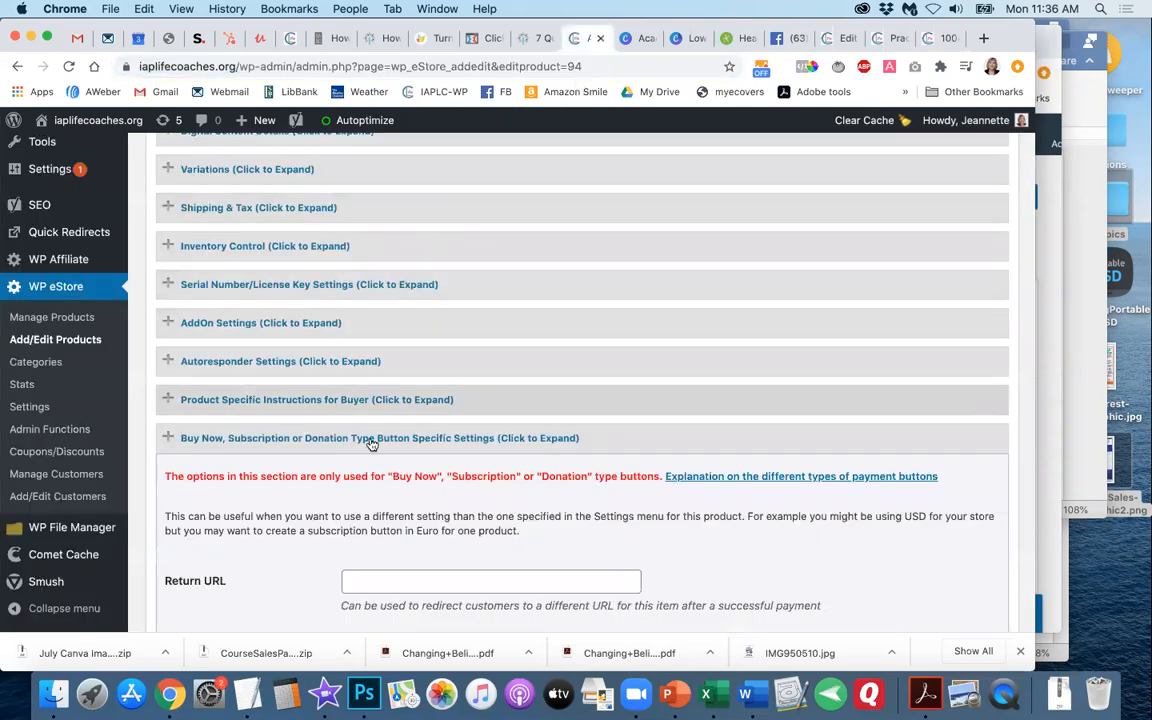
left_click(385, 581)
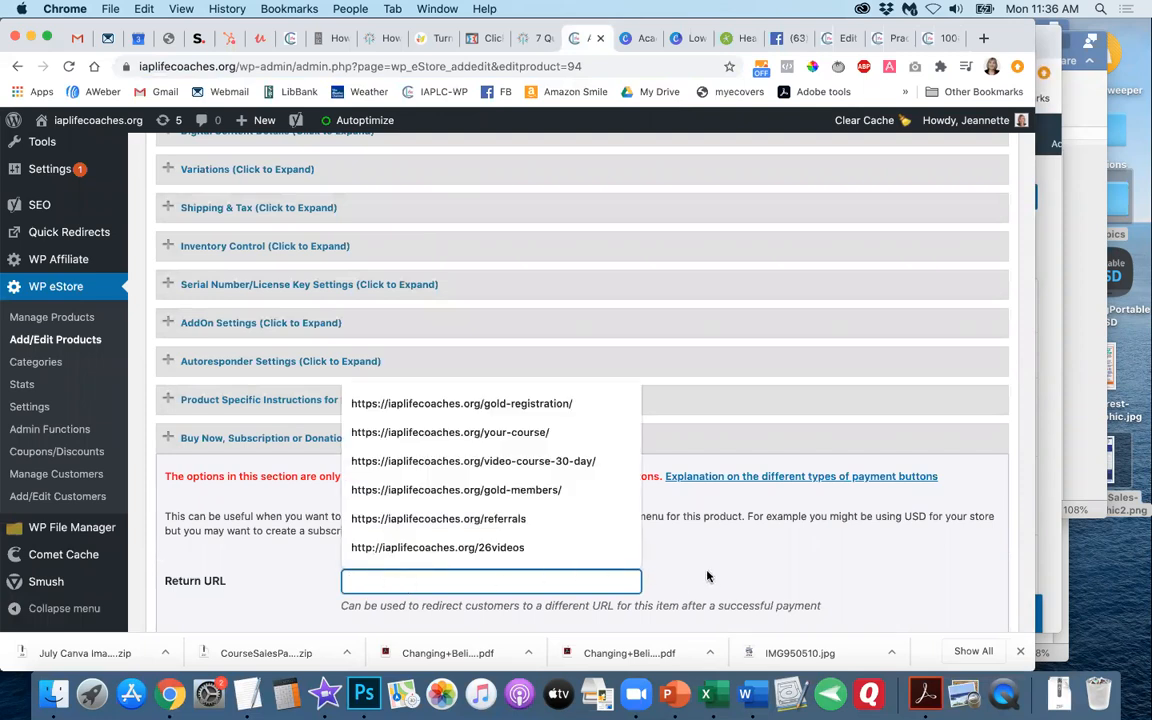
key("super+v")
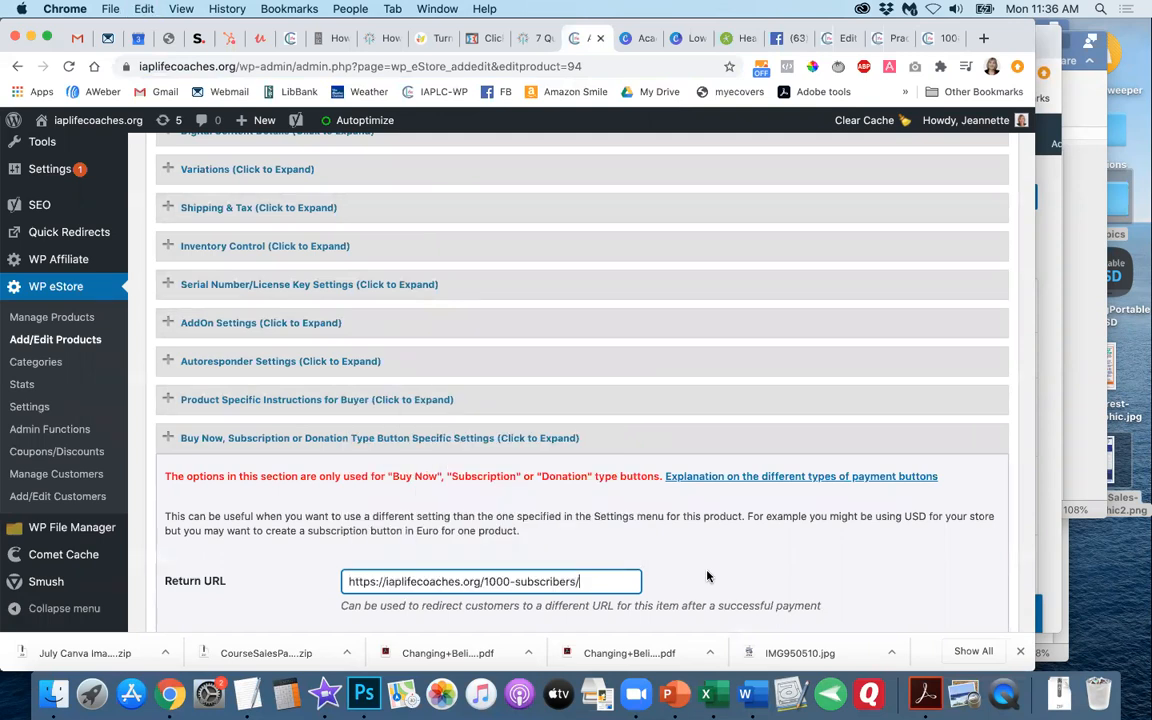
key("super+z")
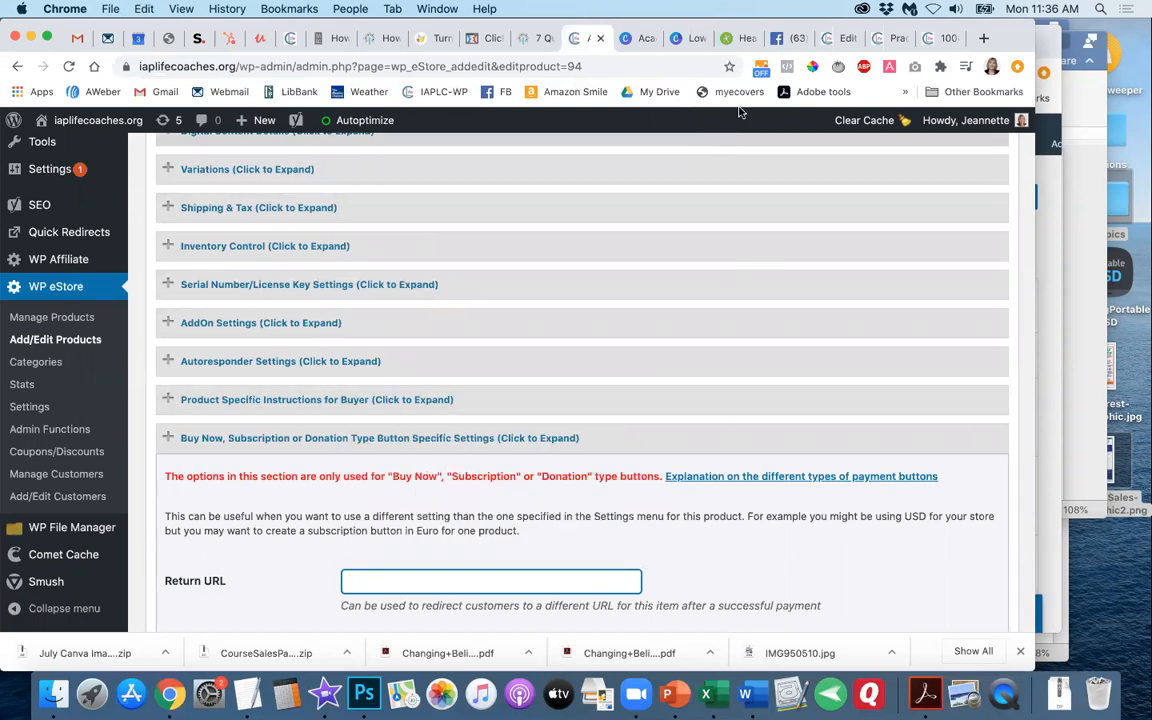
scroll(632, 254, "up", 3)
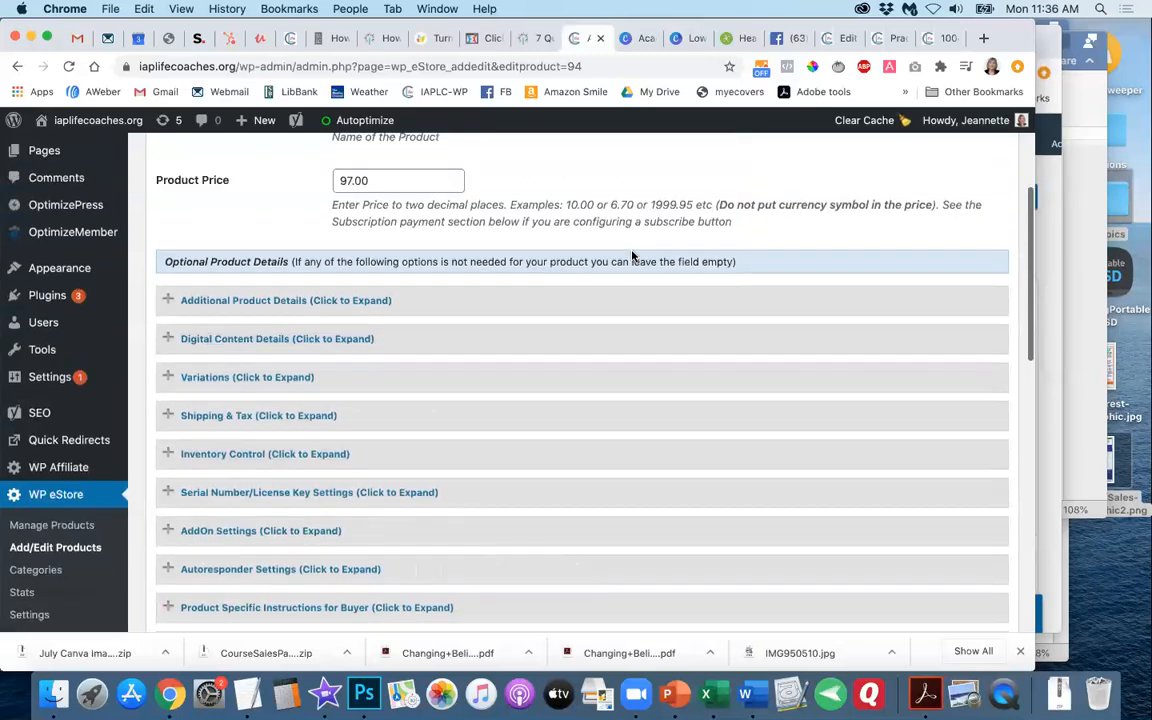
scroll(632, 256, "up", 2)
scroll(632, 256, "down", 6)
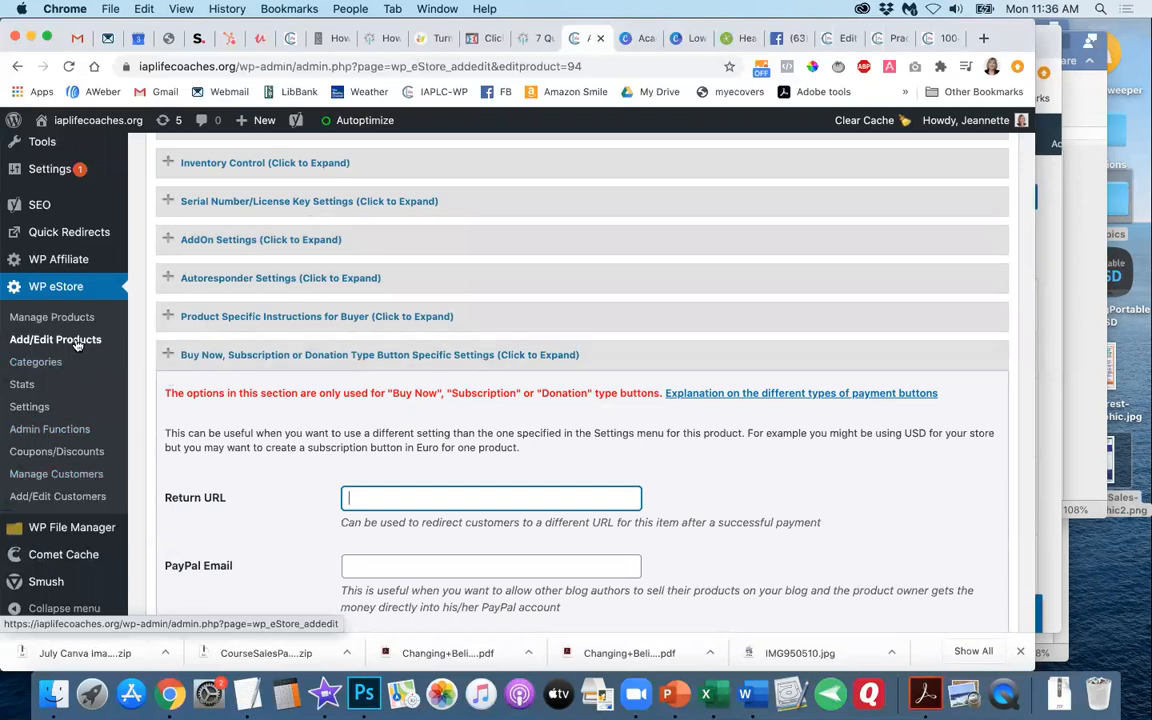
- Show the Practice page draft in the visual editor and examine its Buy Now button in the page preview
left_click(849, 39)
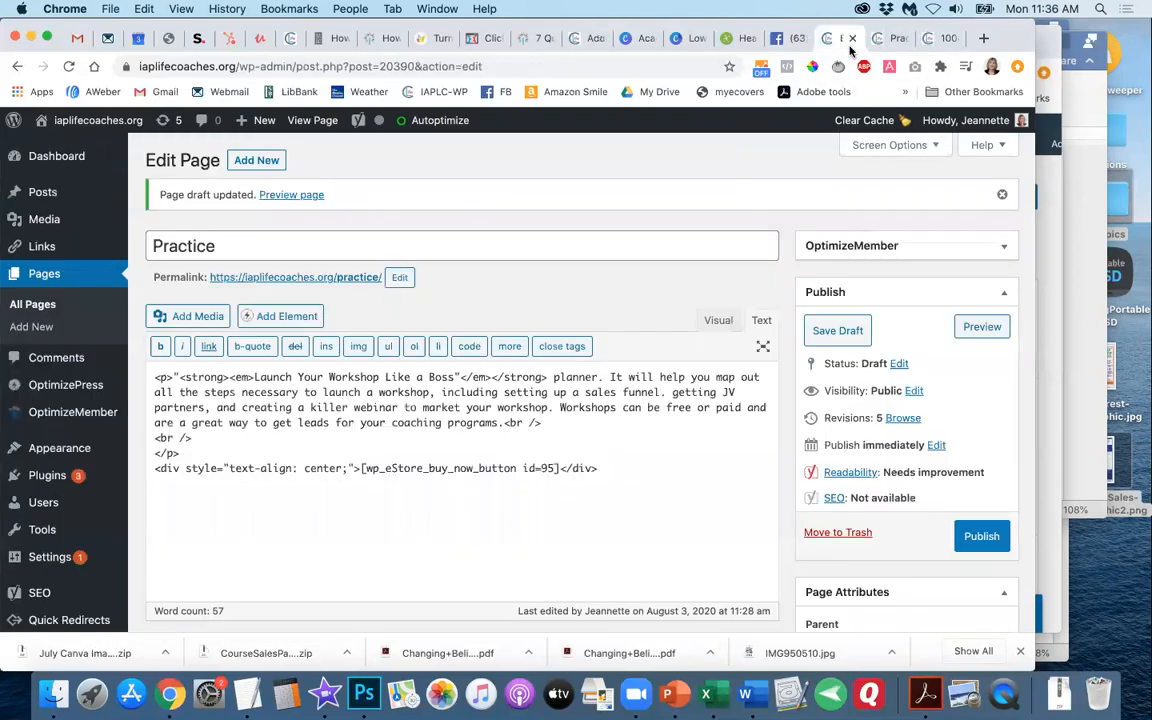
left_click(712, 324)
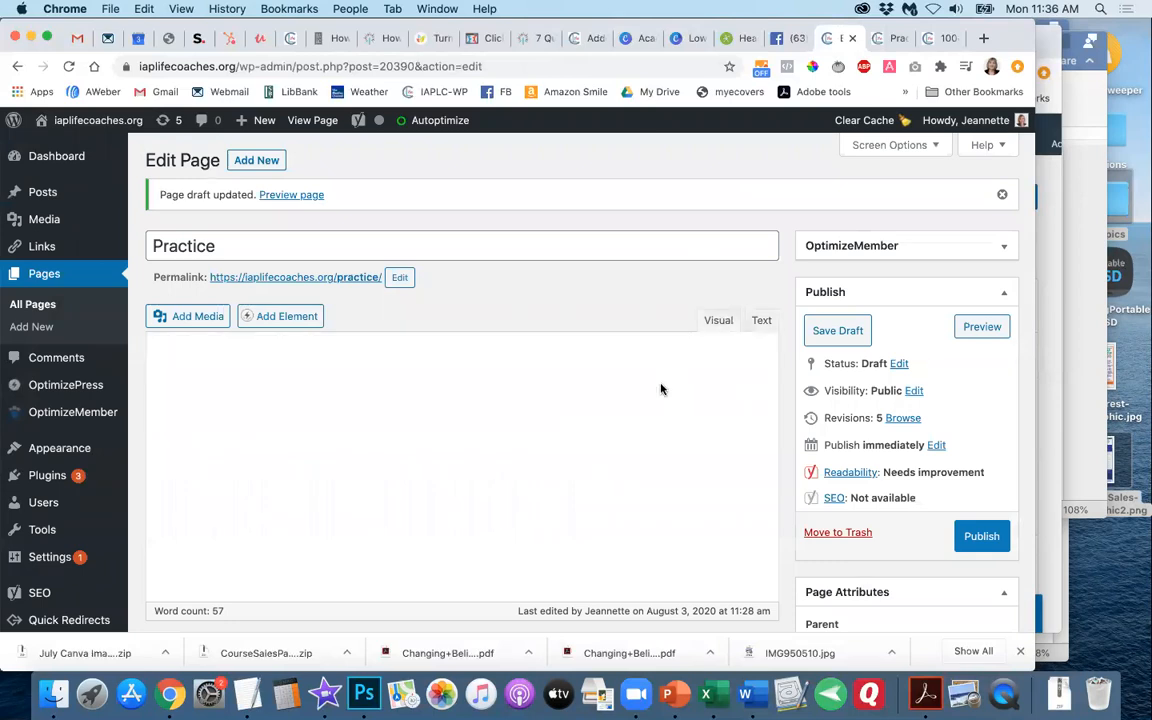
left_click(897, 40)
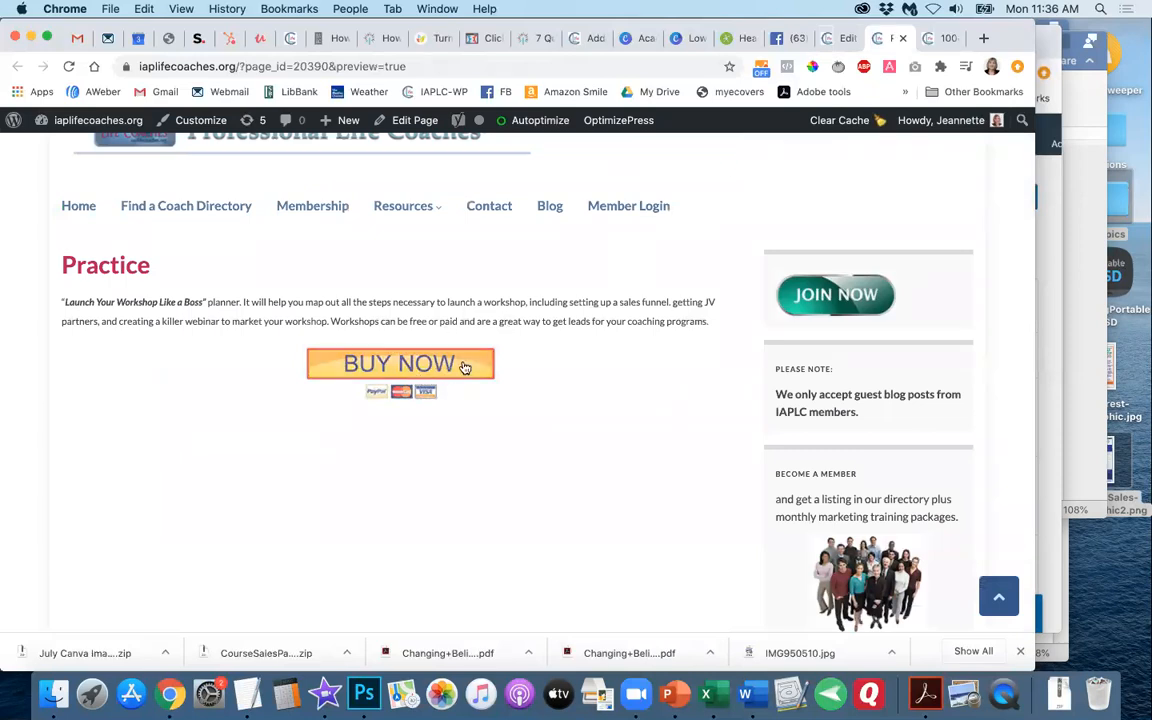